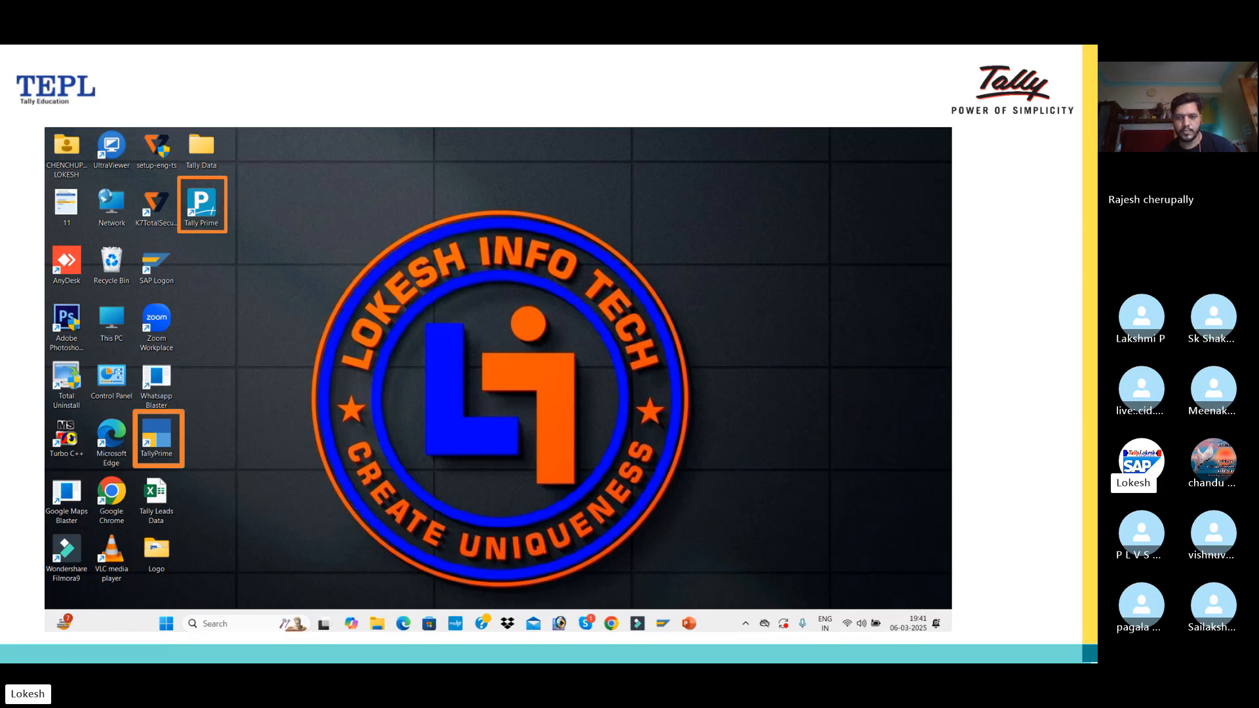
Step: Advance the slideshow to the TallyPrime EDU License slide
key("Right")
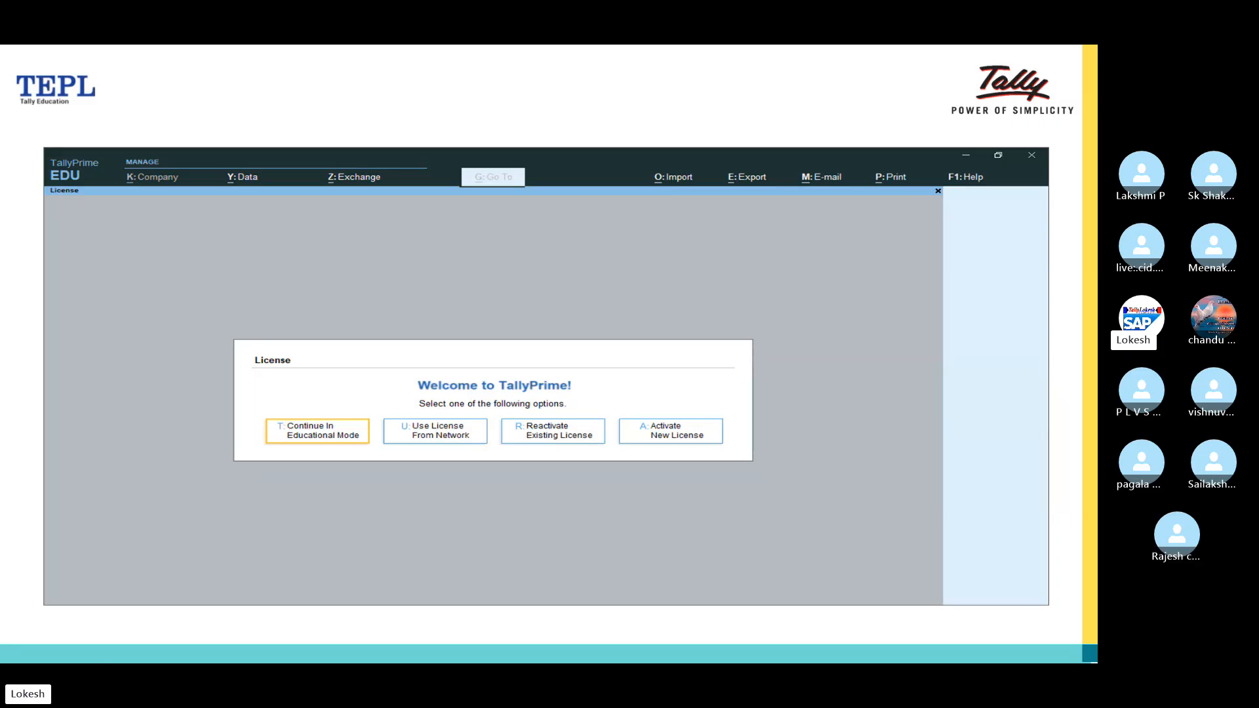
Step: Advance through the Company Creation and Alter Company Details slides to the Q&A slide
key("Right")
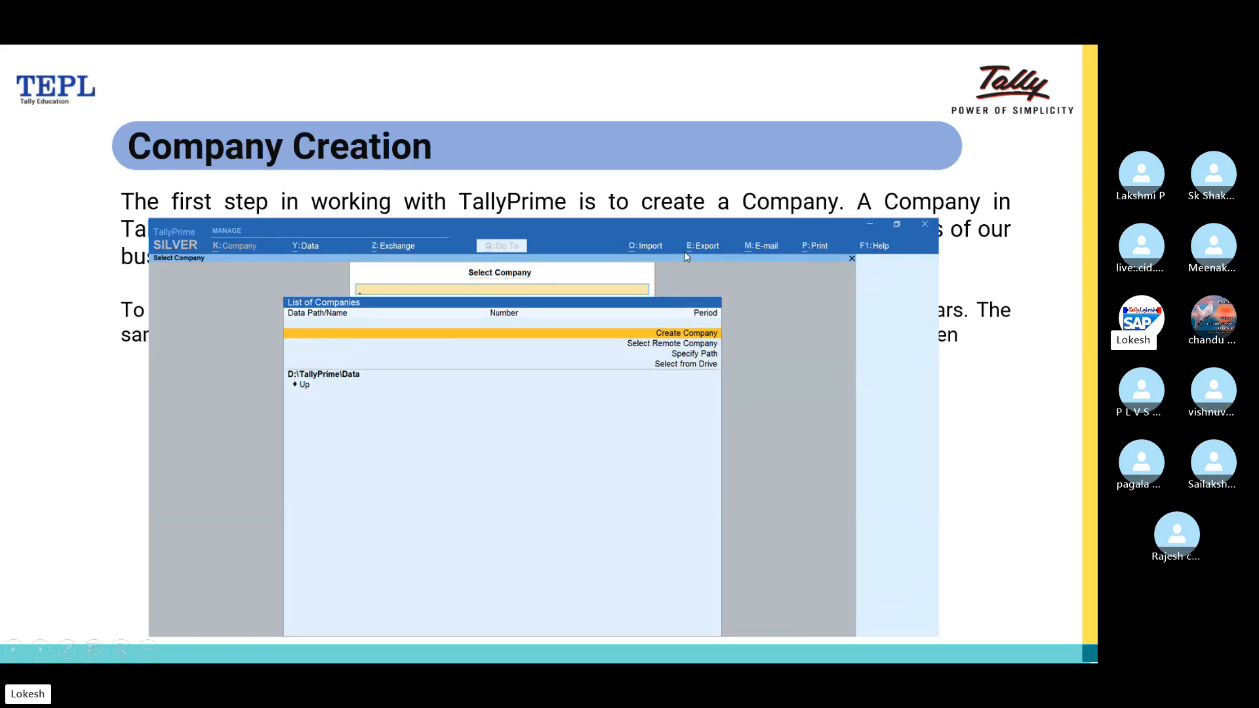
left_click(713, 394)
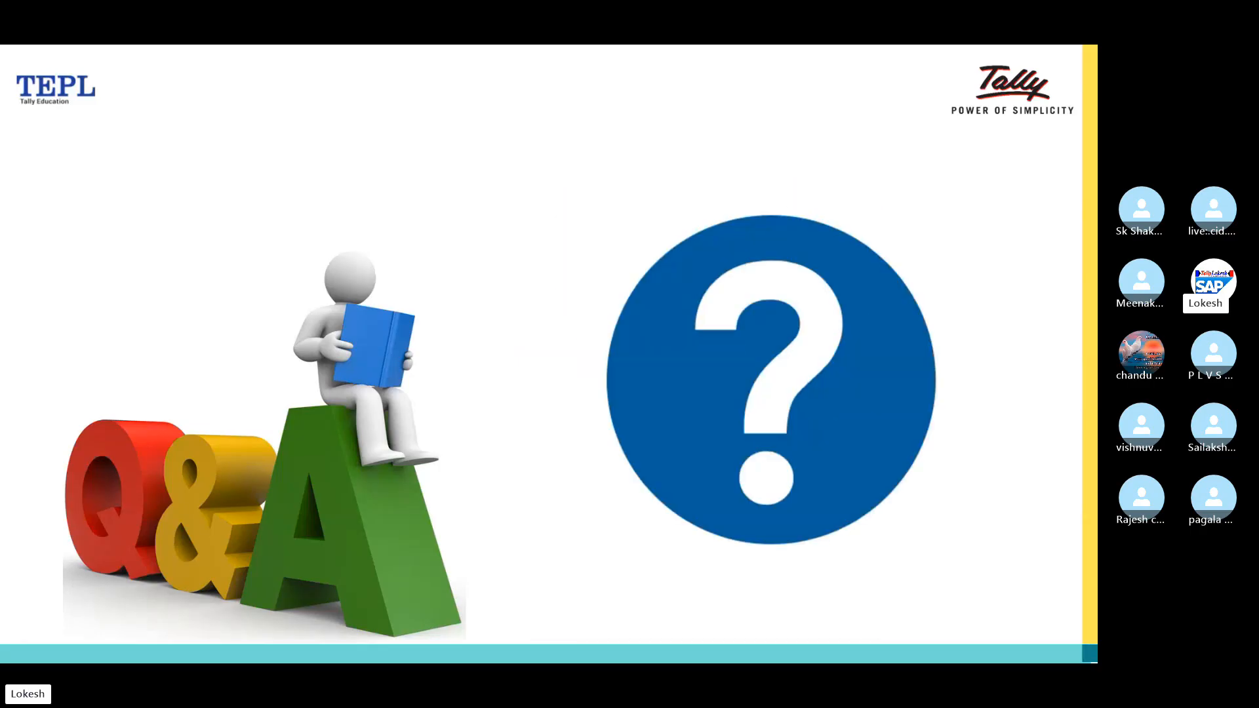
Step: End the PowerPoint slideshow and return to the editing view
key("Escape")
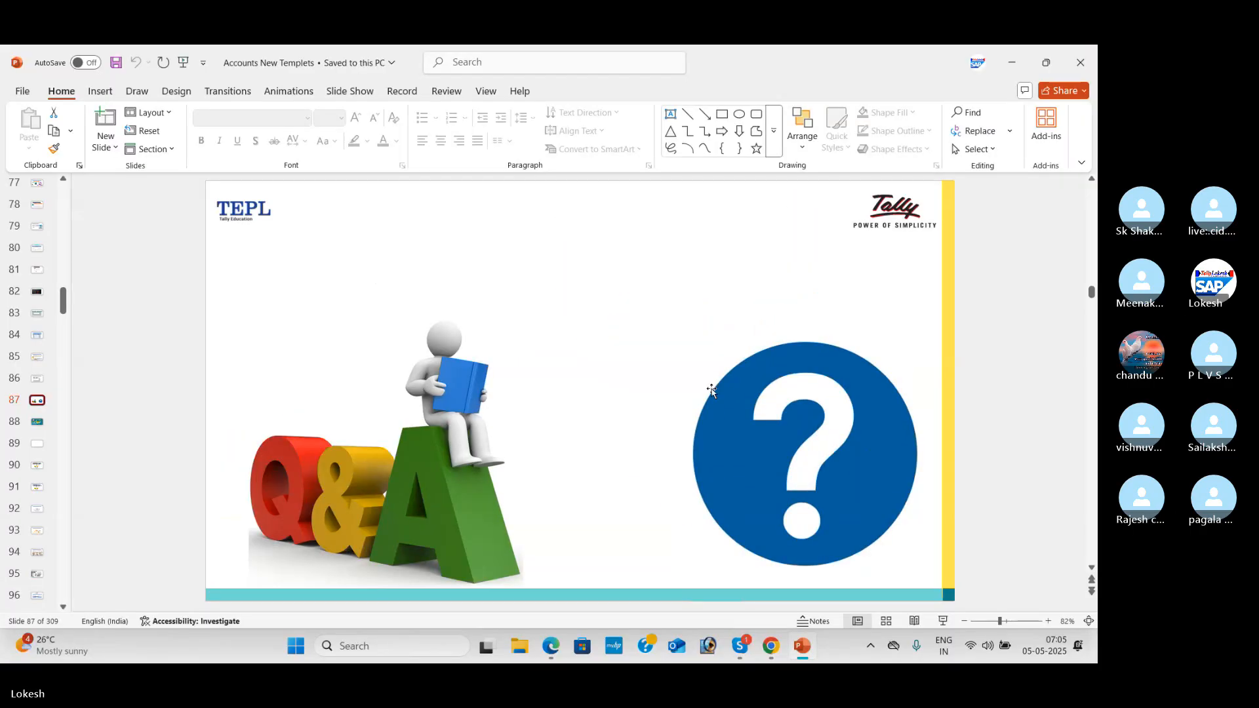
scroll(711, 390, "up", 1)
scroll(713, 389, "up", 2)
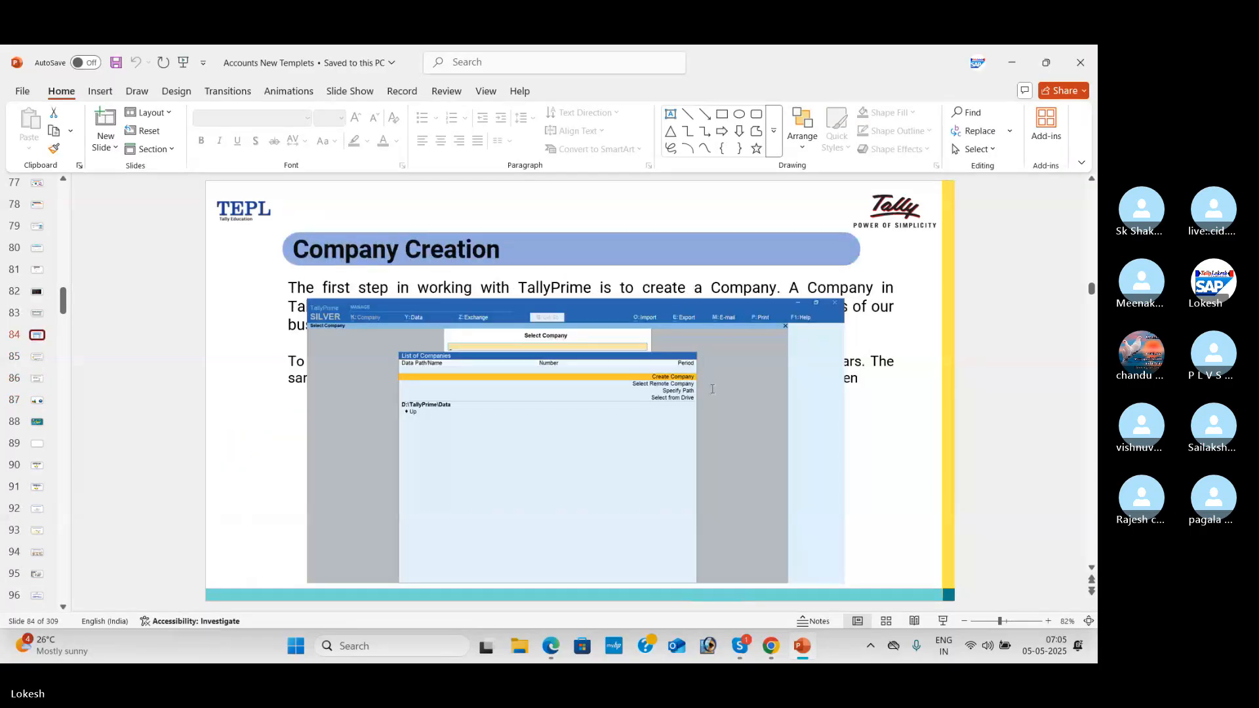
scroll(713, 389, "up", 1)
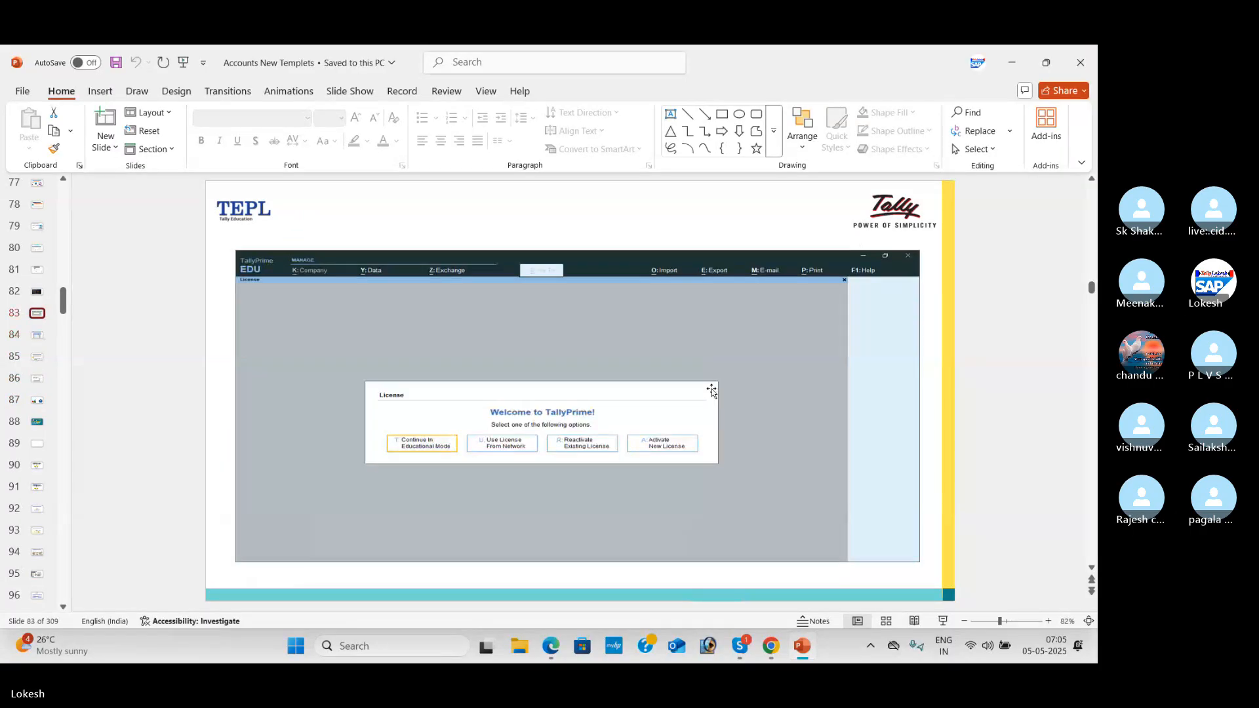
Step: Minimize PowerPoint, Chrome and Skype so the Windows desktop shows
left_click(1014, 62)
left_click(1013, 59)
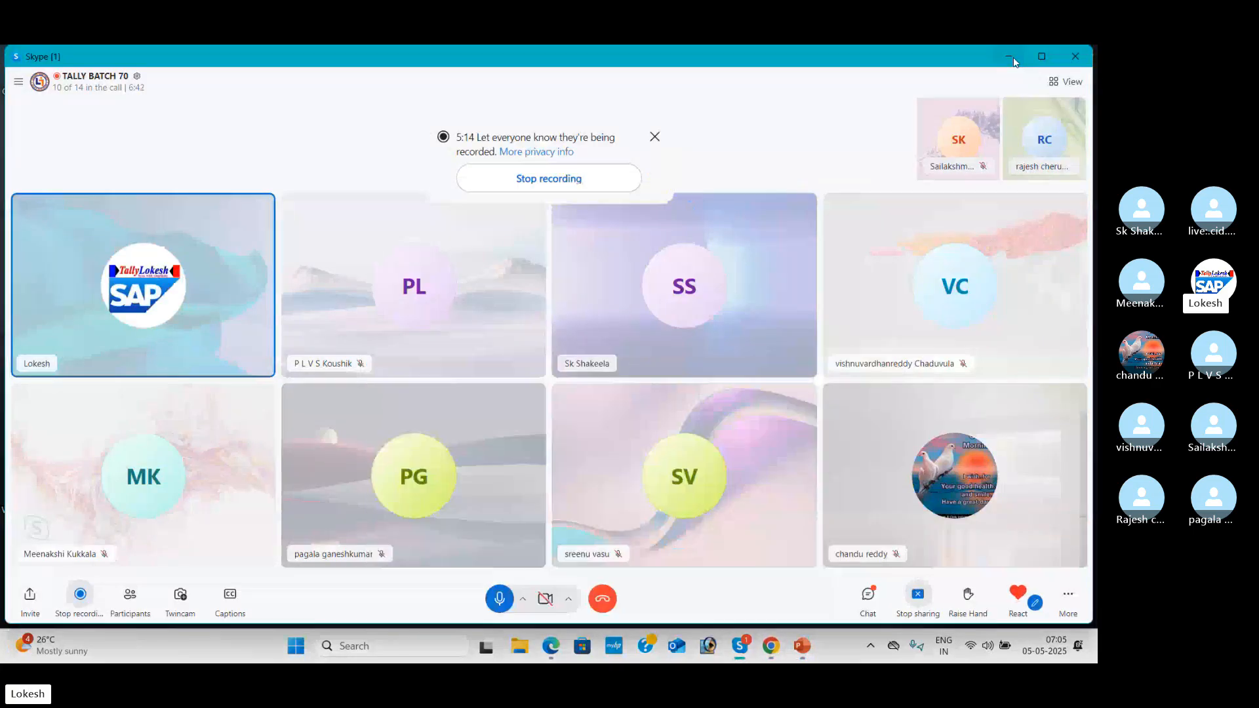
left_click(1014, 59)
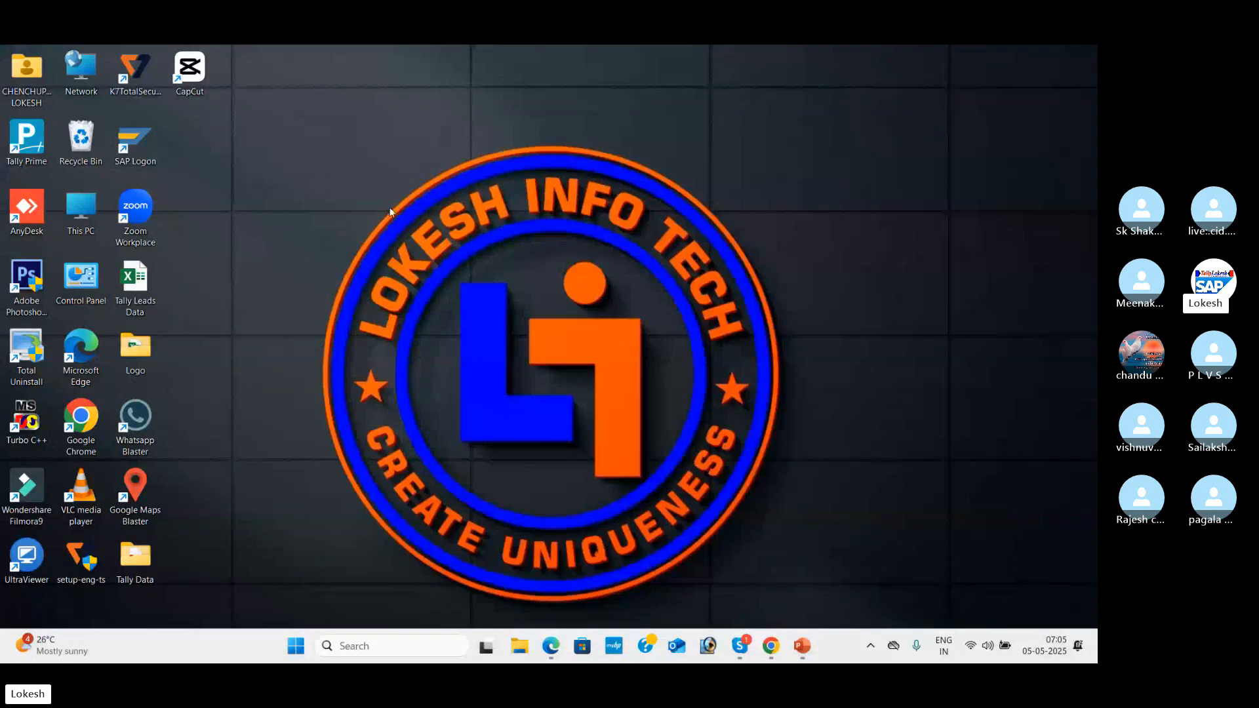
Step: Launch TallyPrime from the desktop icon, with SRIYA TRADING COMPANY loaded at the Gateway of Tally
double_click(29, 144)
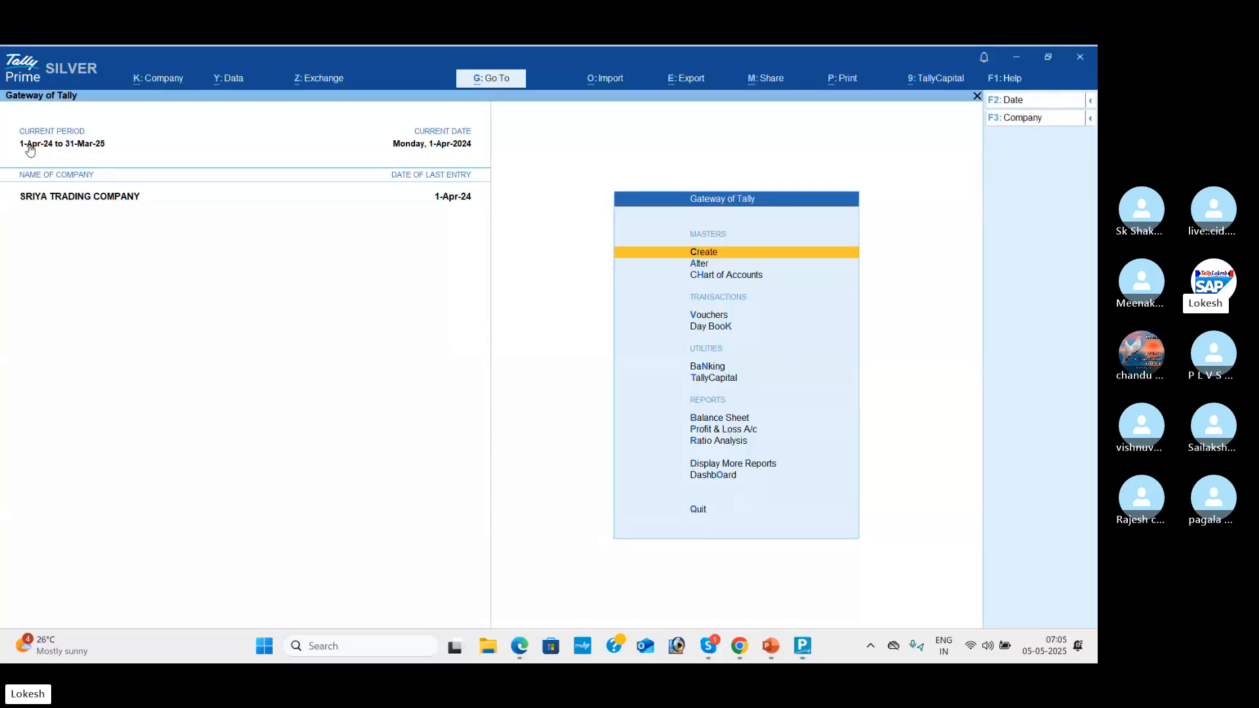
key("alt+Tab")
key("alt+Tab")
key("alt+Tab")
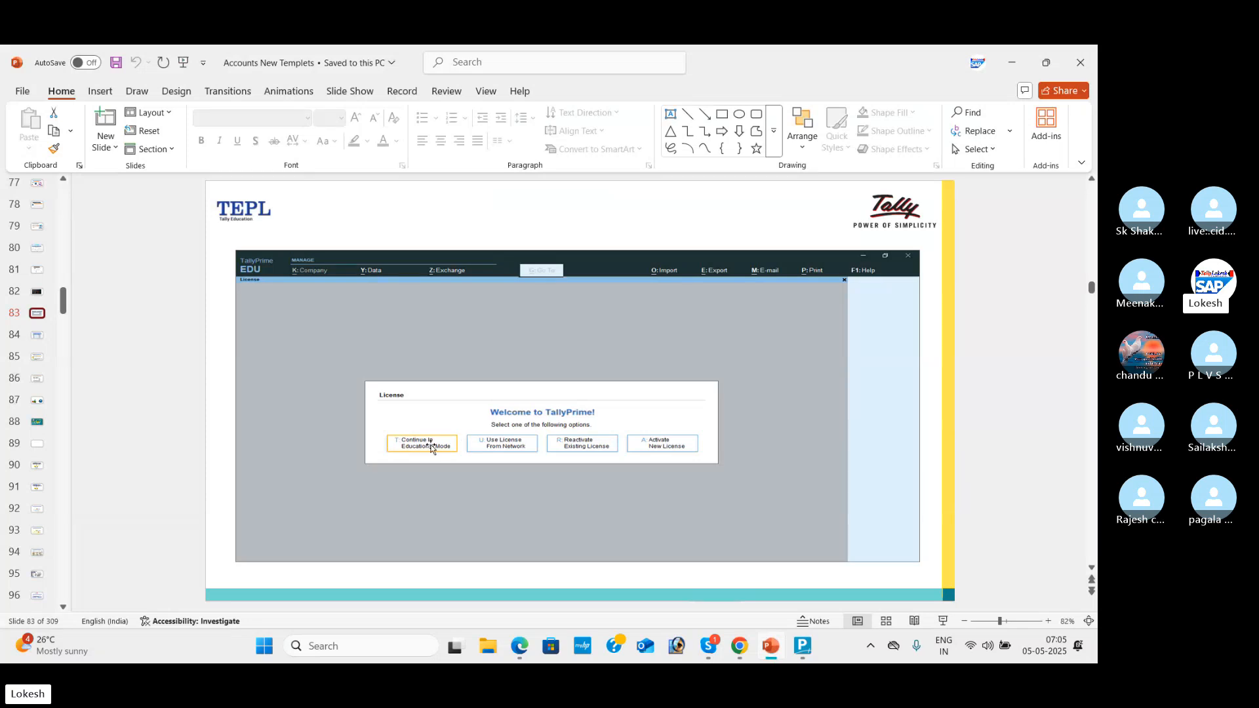
key("alt+Tab")
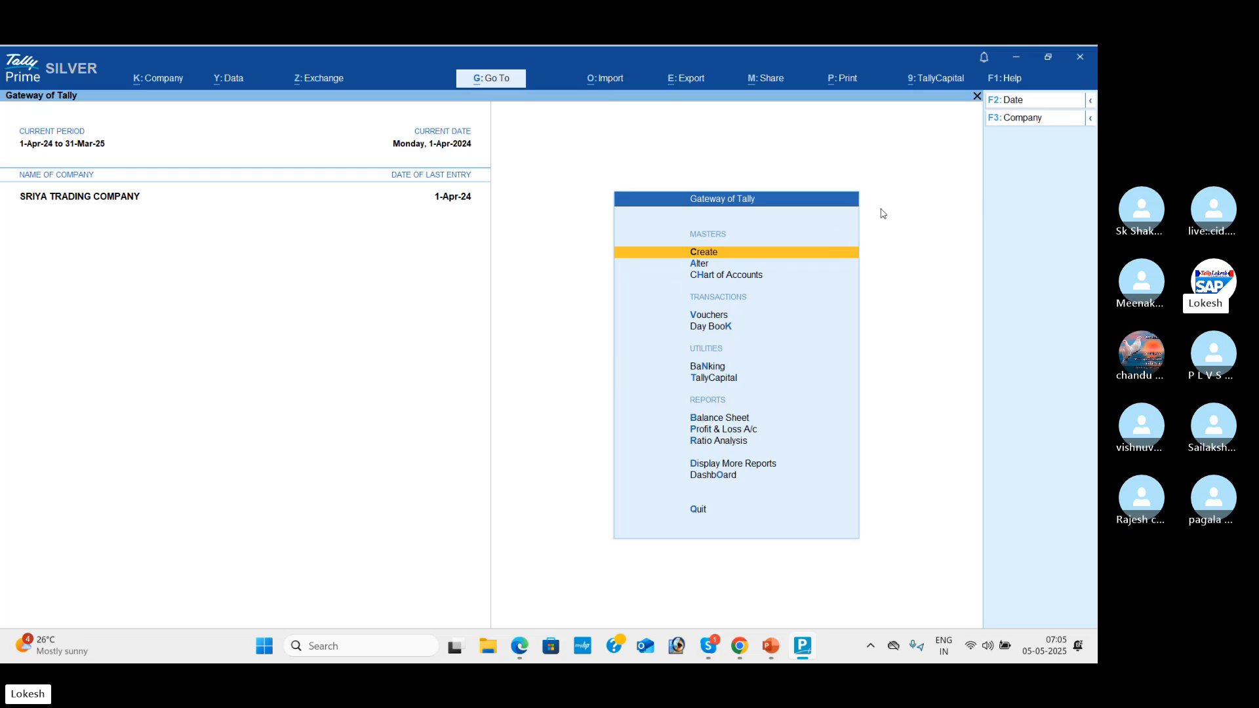
Step: Shut SRIYA TRADING COMPANY and confirm, bringing up the Select Company list
left_click(1028, 119)
key("alt+Tab")
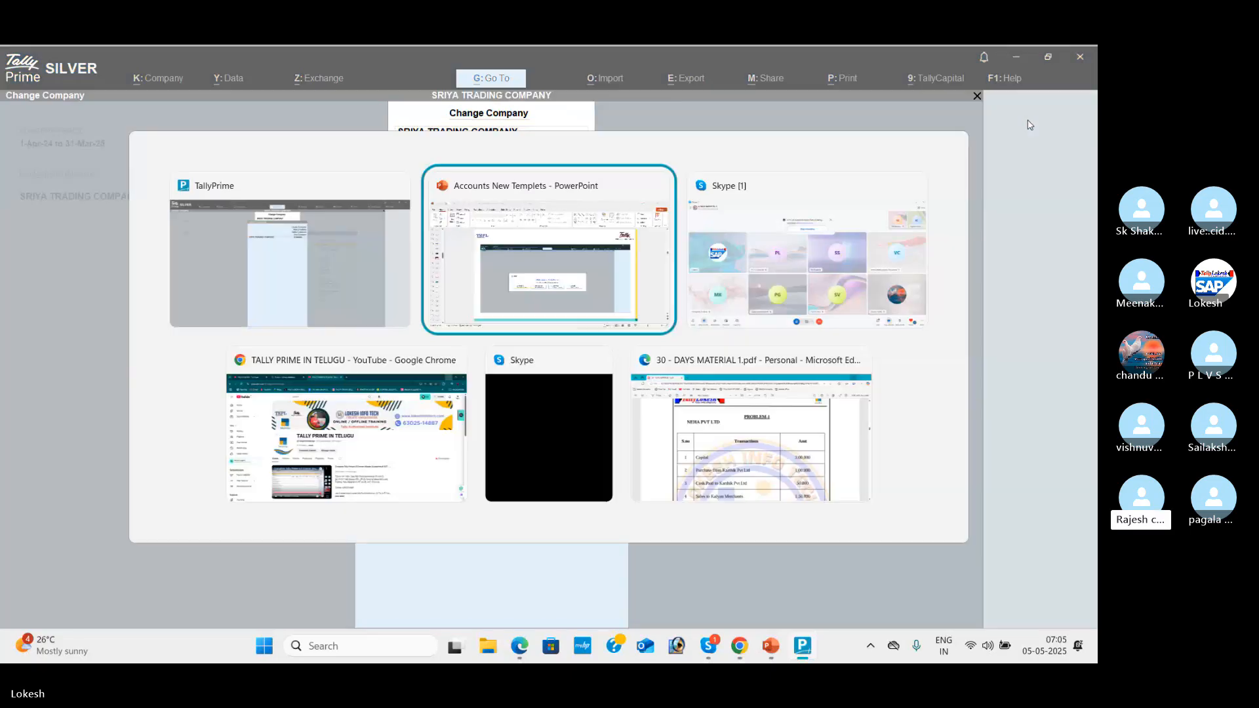
key("alt+Tab")
key("alt+Tab")
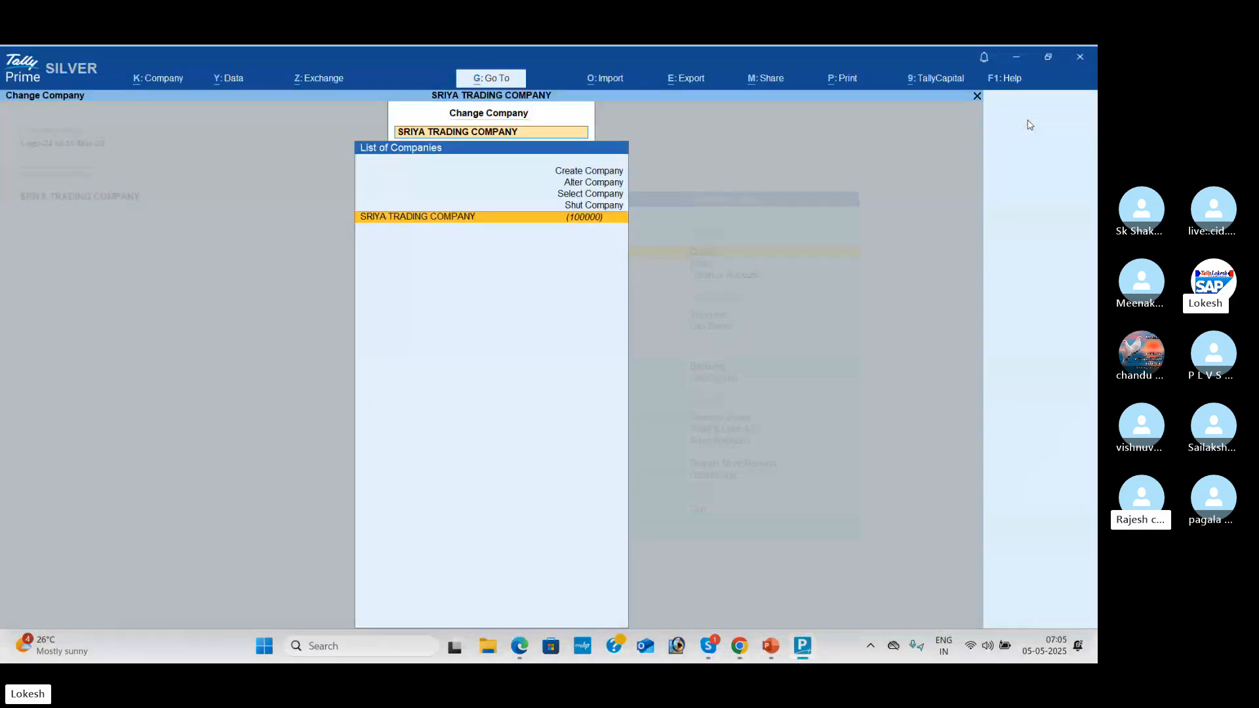
key("Up")
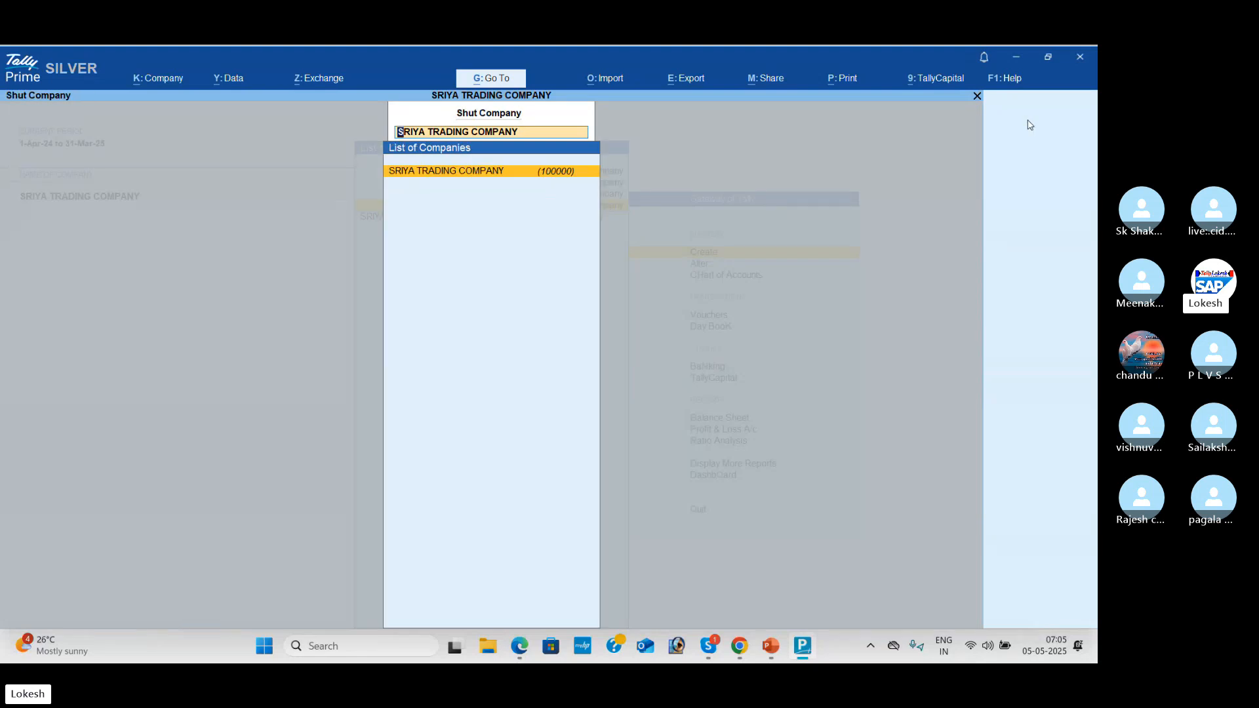
key("Return")
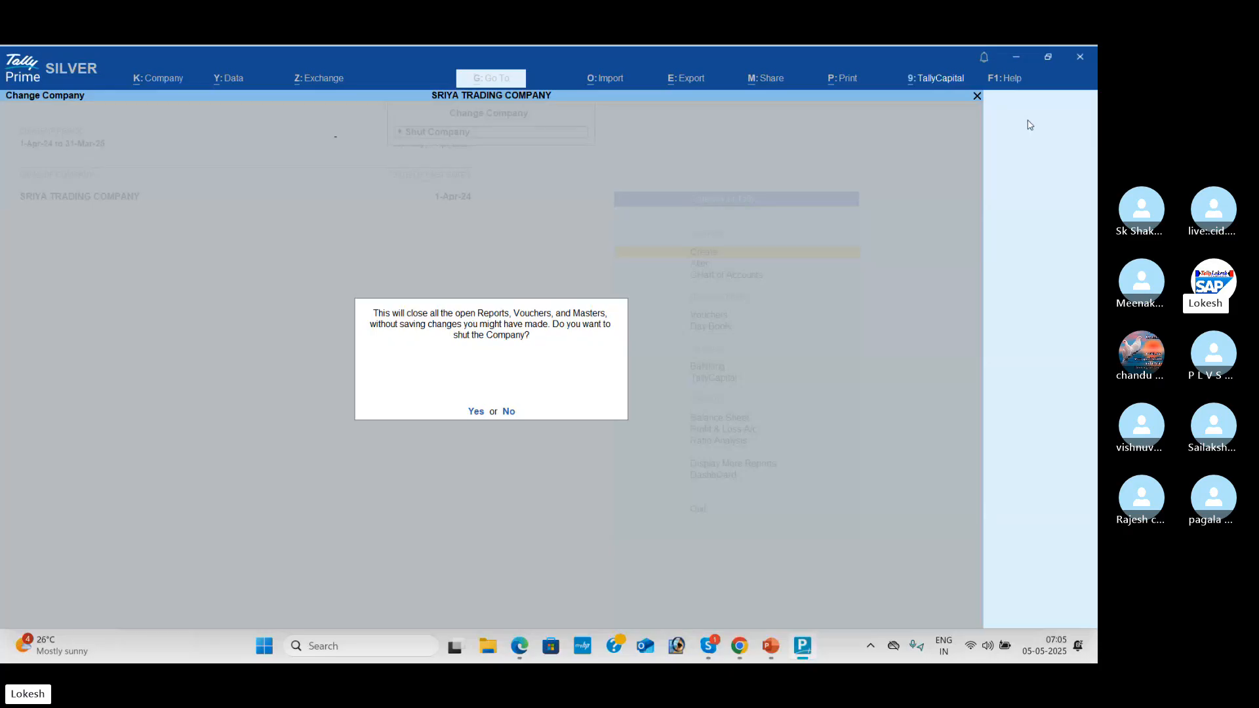
key("Return")
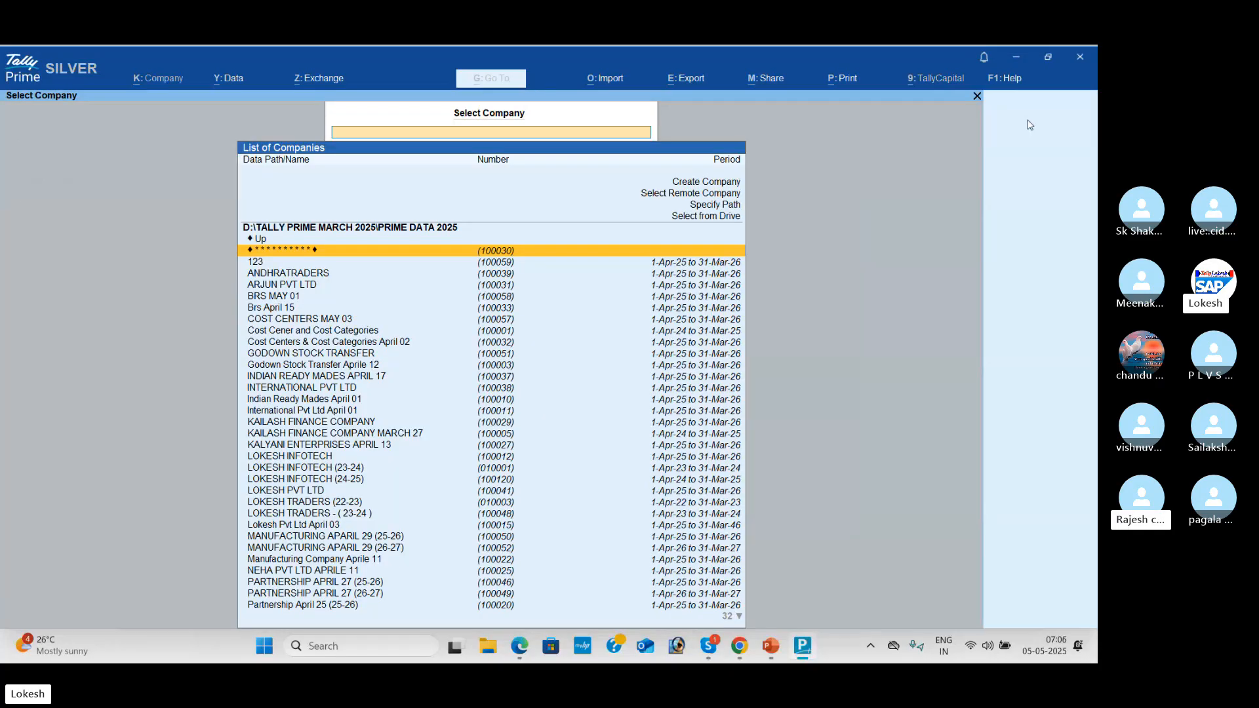
Step: Move the presentation to the Company Creation slide, then return to TallyPrime
key("alt+Tab")
key("alt+Tab")
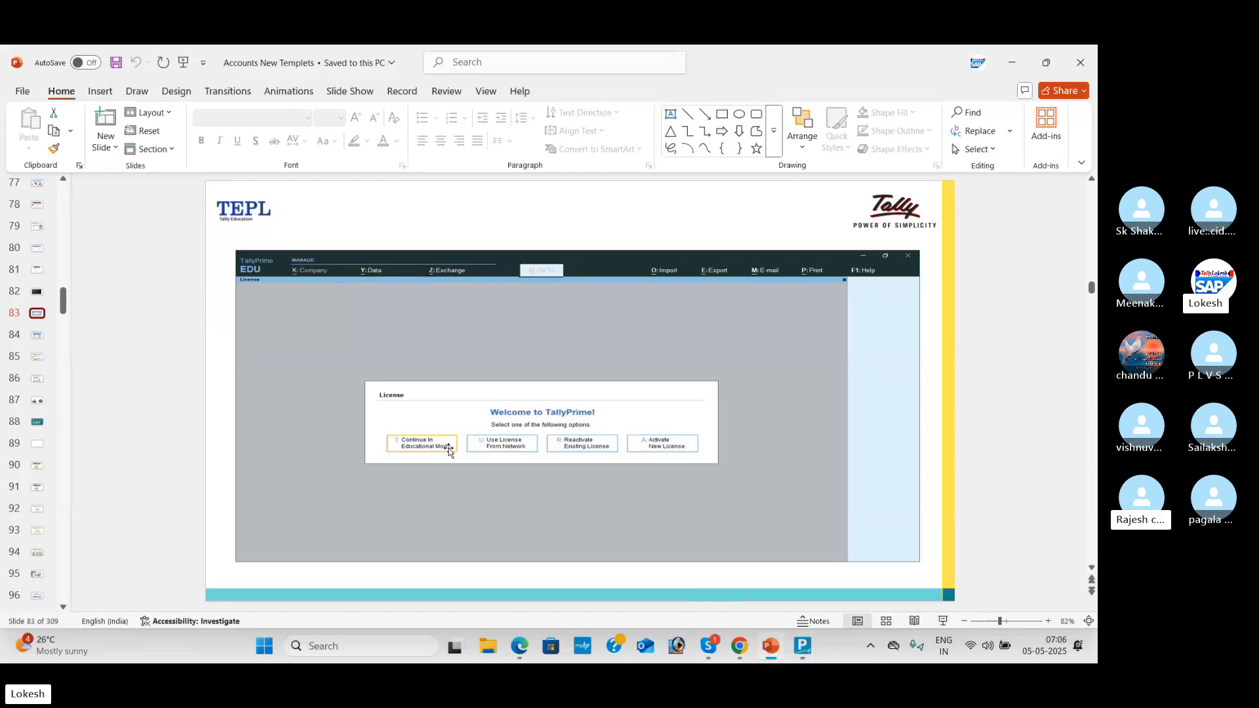
key("Page_Down")
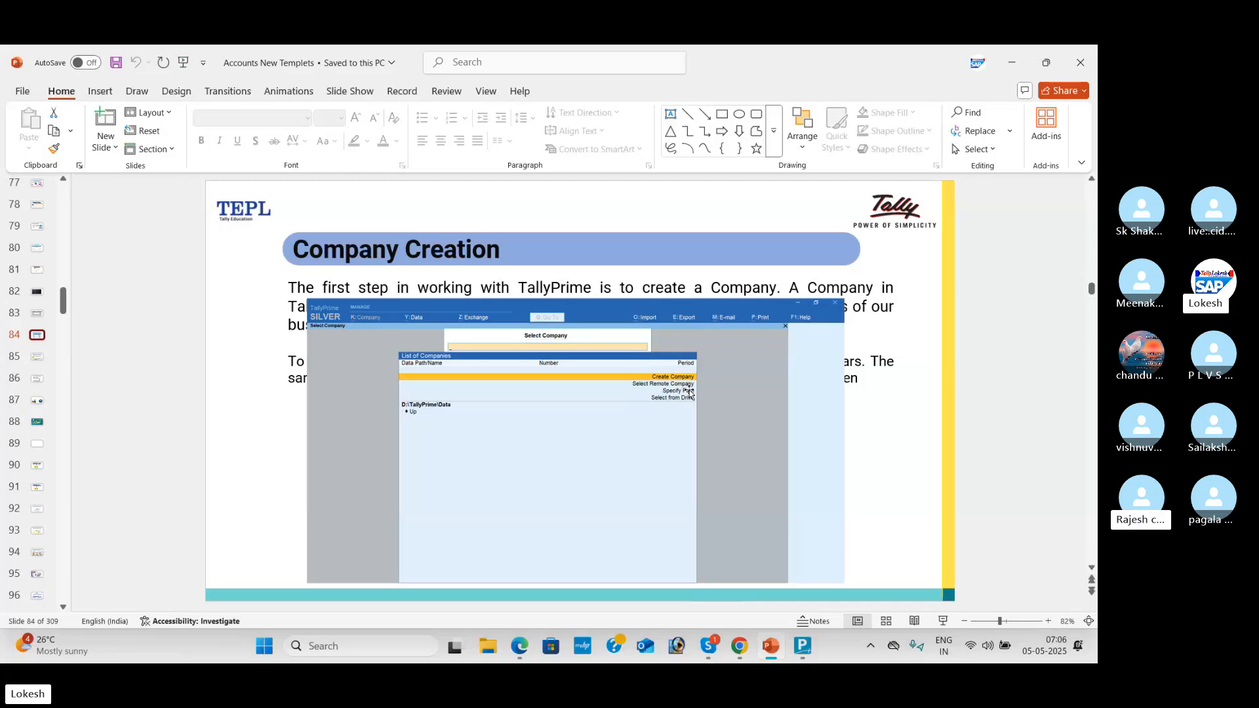
key("alt+Tab")
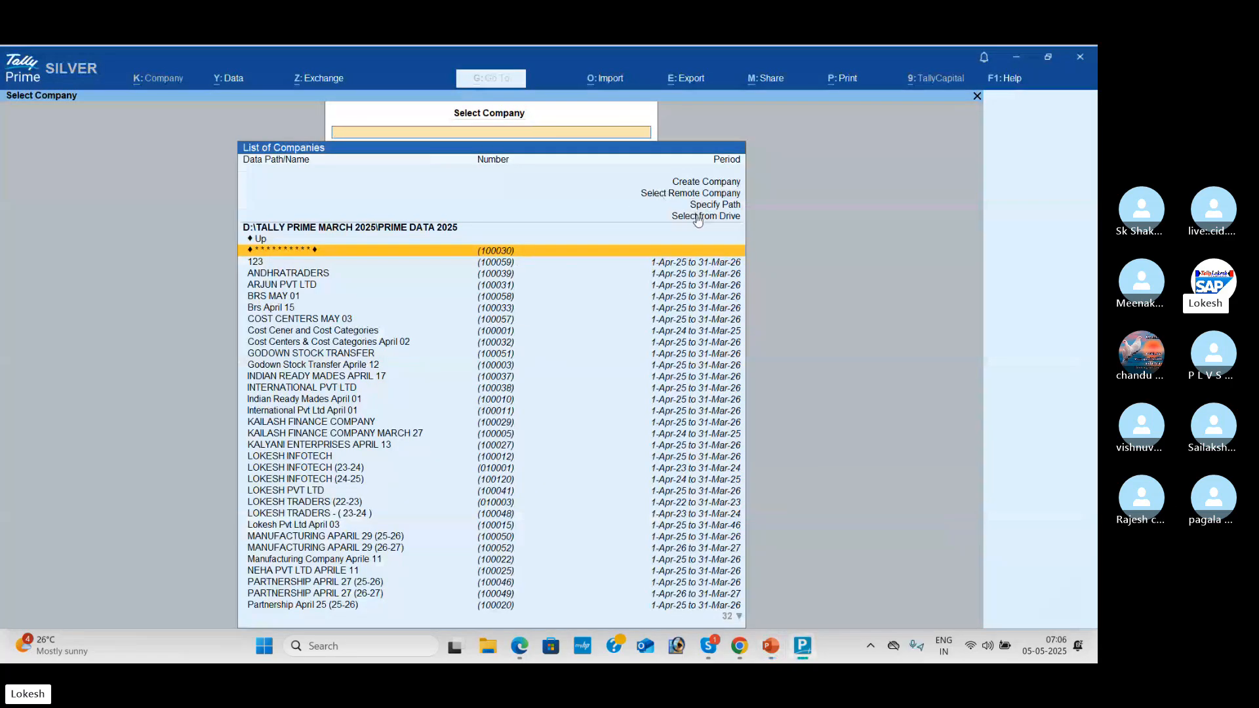
Step: Scroll through the company list stored in the PRIME DATA 2025 data folder
scroll(654, 286, "down", 7)
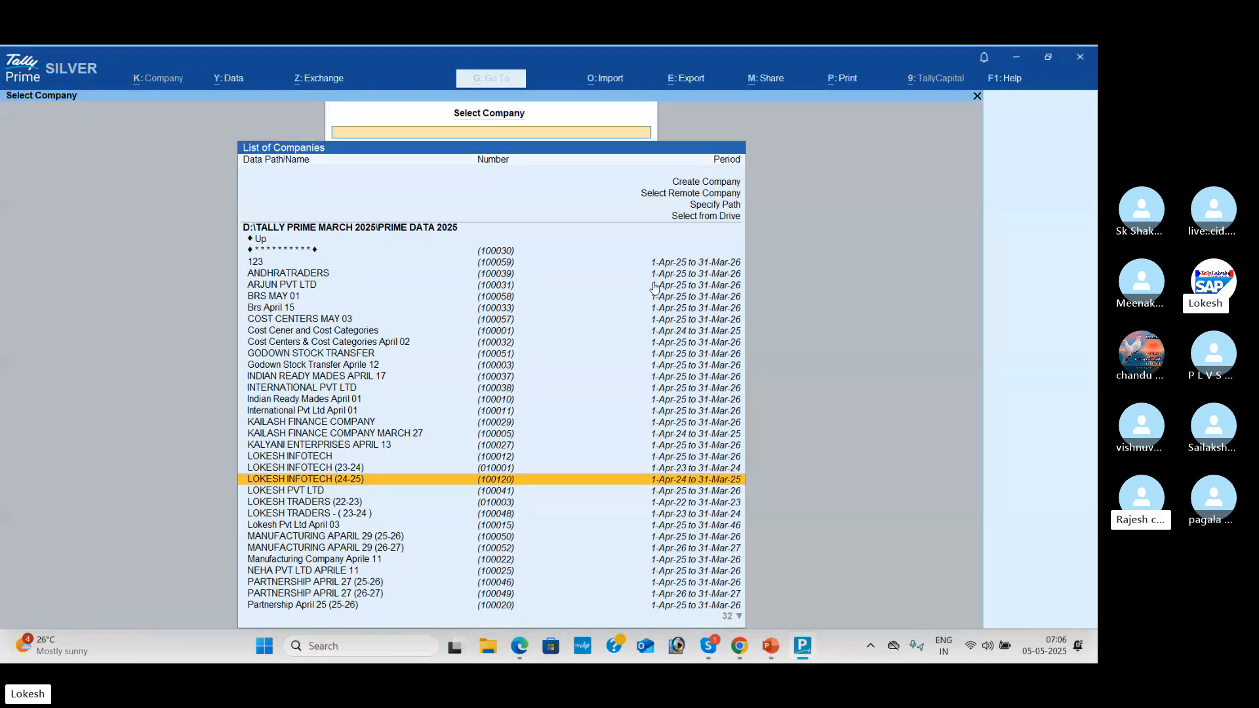
scroll(654, 287, "up", 3)
scroll(654, 287, "up", 16)
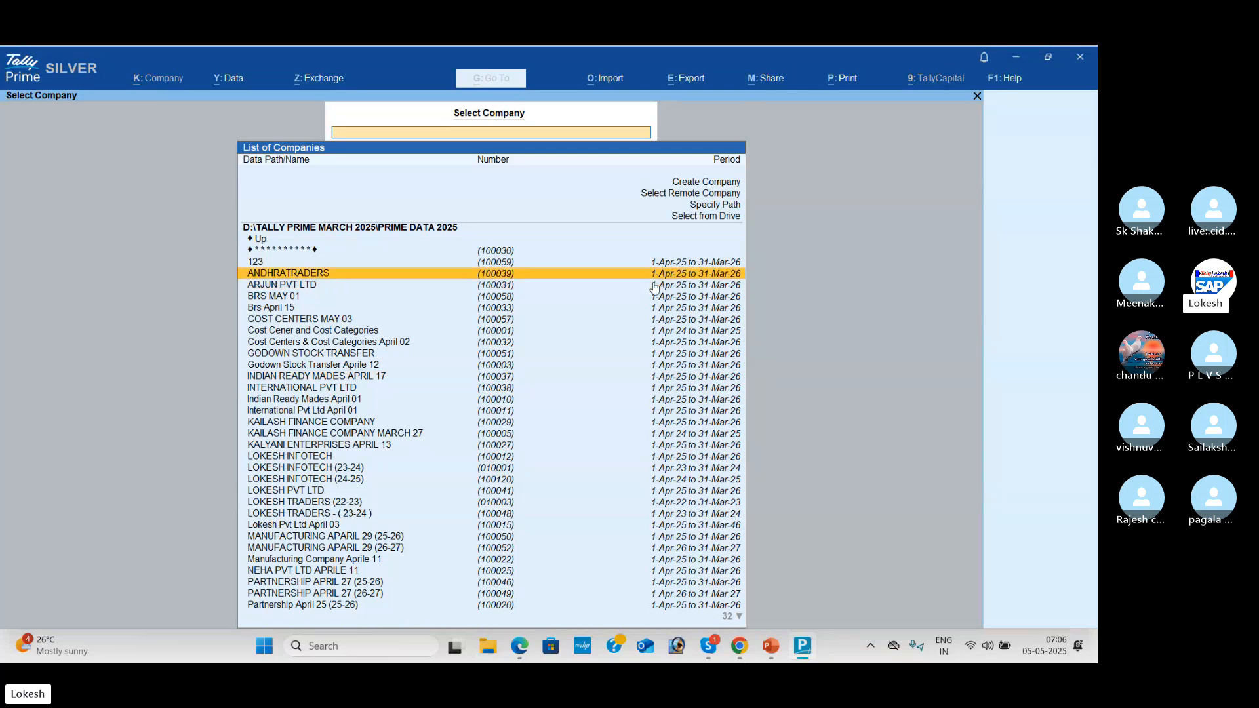
scroll(654, 286, "down", 1)
scroll(653, 287, "down", 15)
scroll(654, 286, "down", 1)
scroll(654, 286, "up", 16)
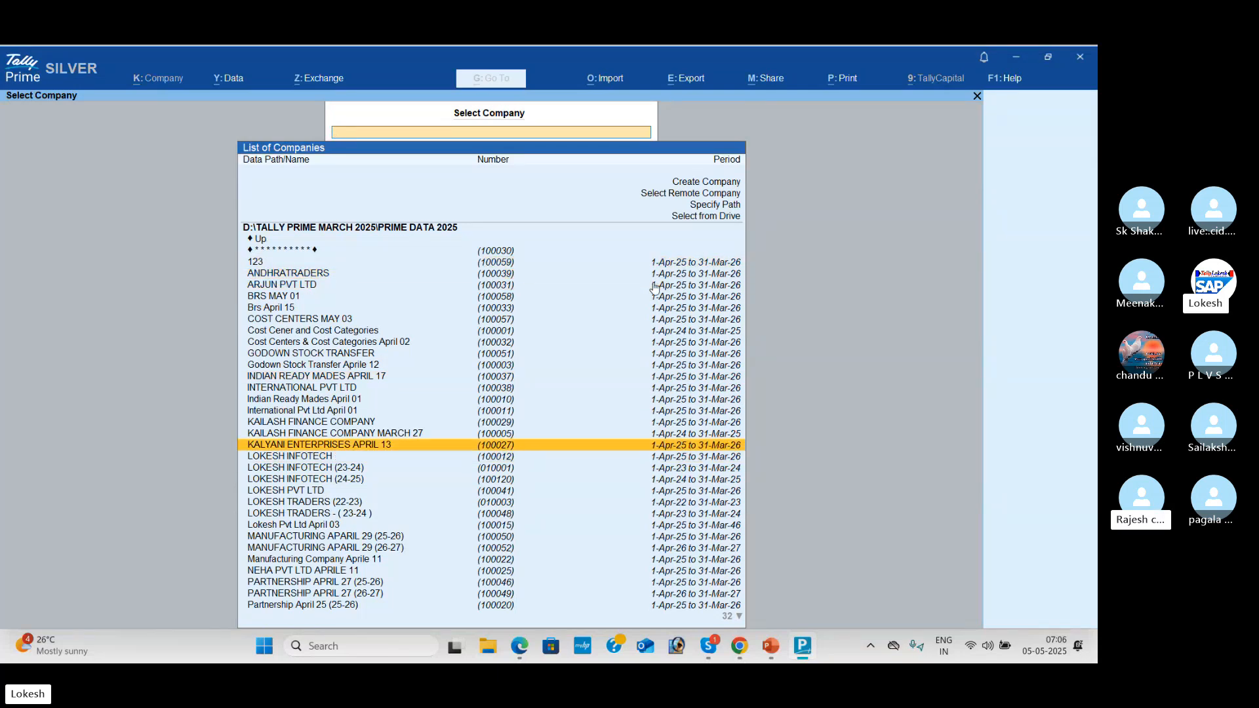
scroll(654, 287, "up", 6)
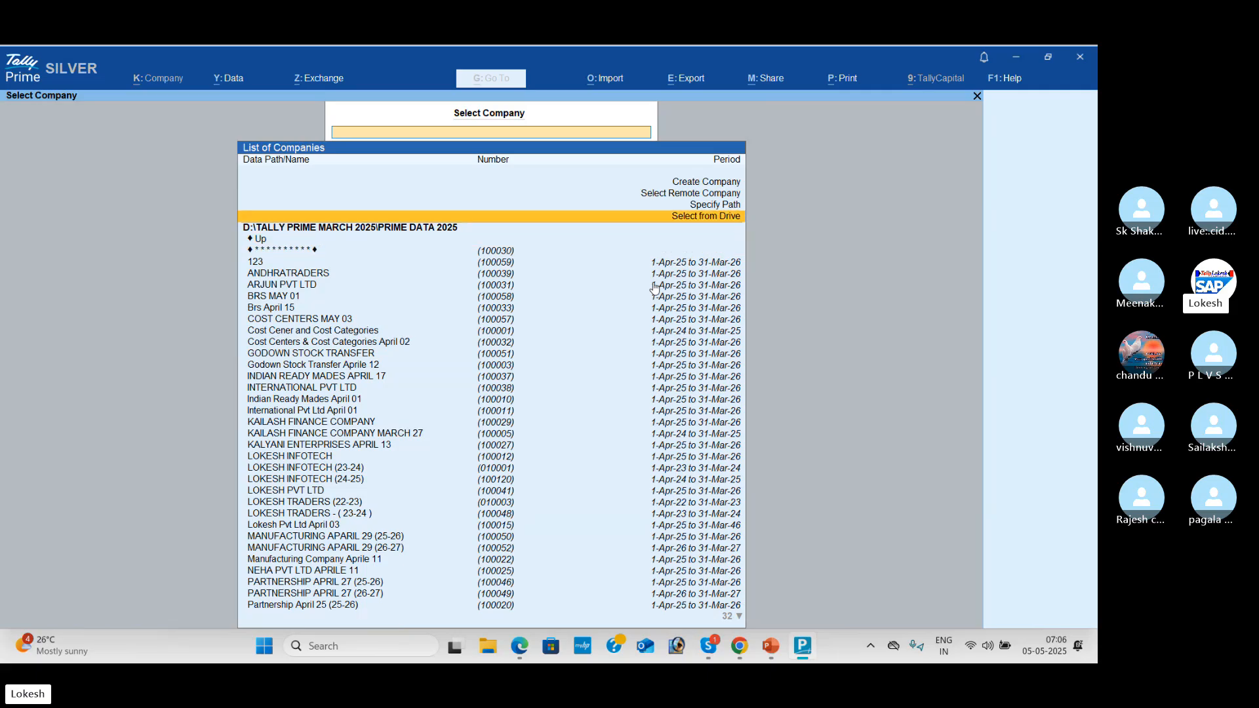
scroll(654, 286, "up", 1)
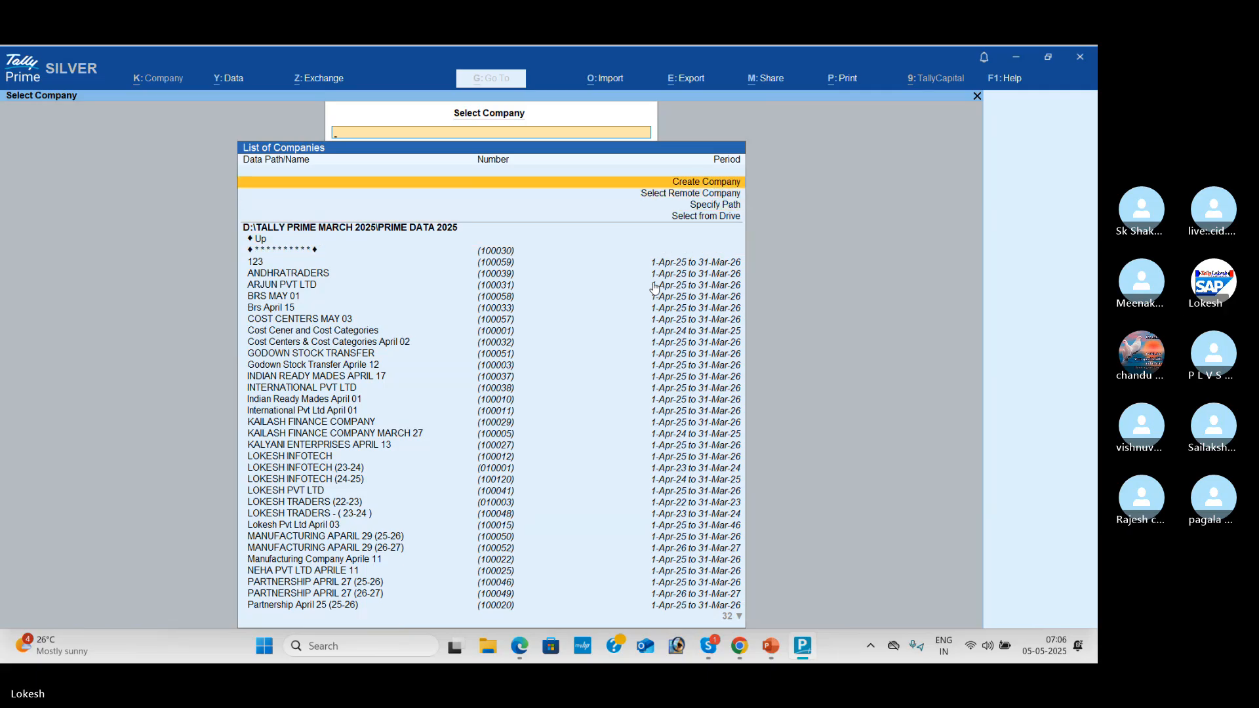
key("Return")
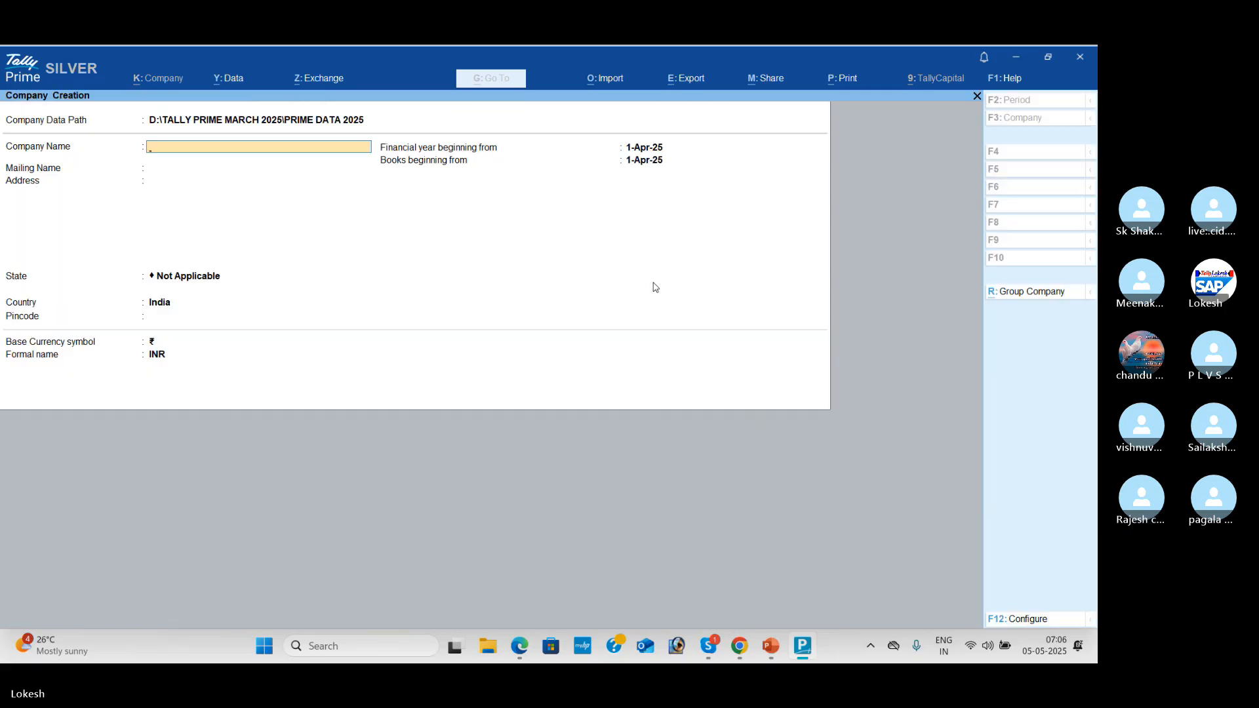
key("alt+Tab")
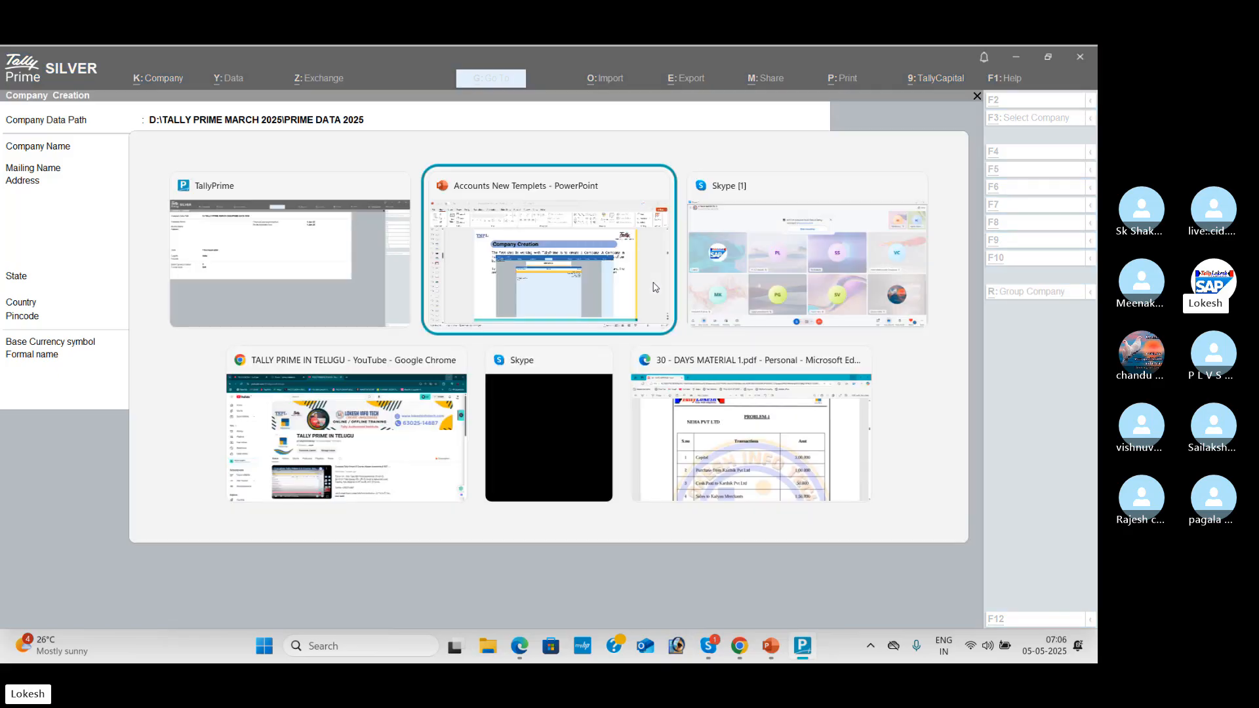
key("alt+Tab")
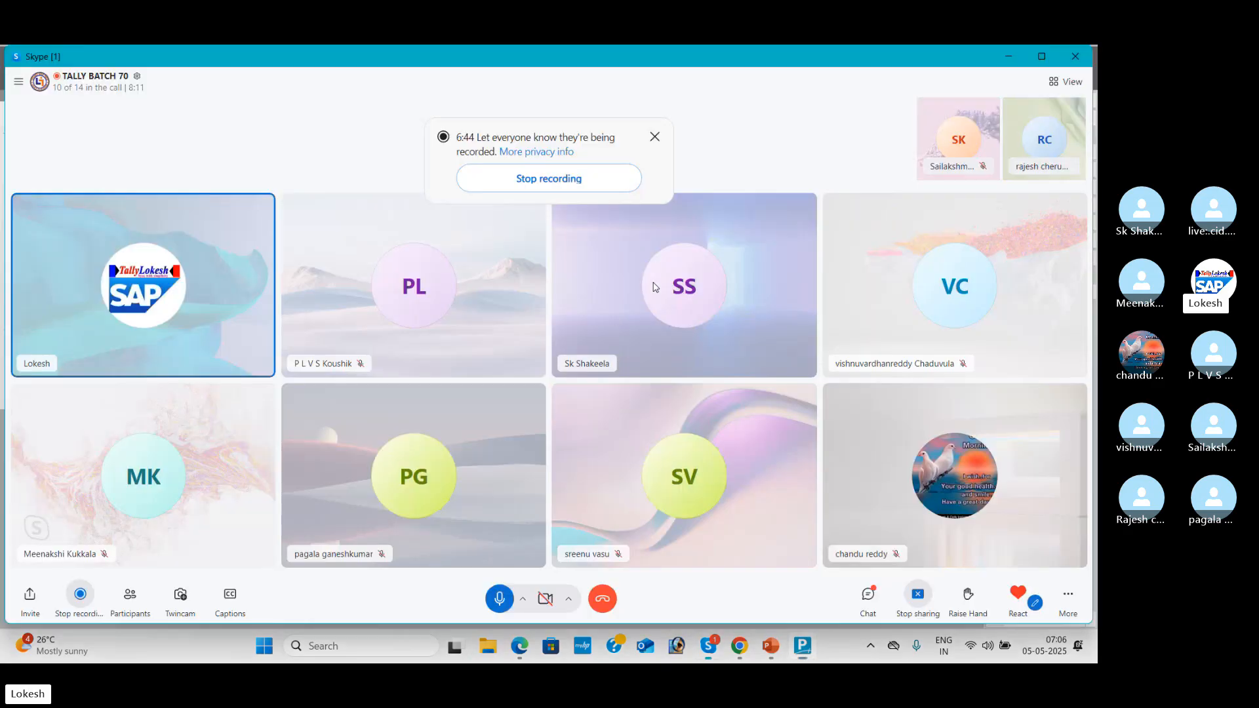
key("alt+Tab")
key("alt+Tab")
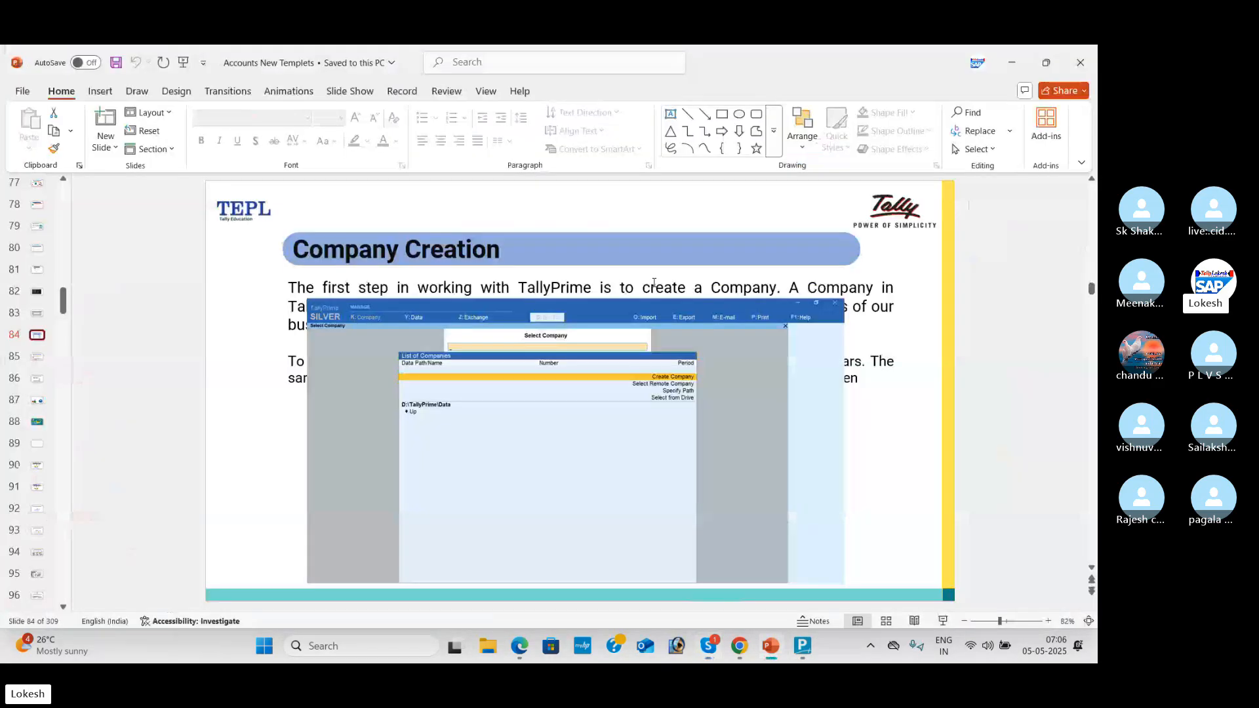
key("Down")
key("Down")
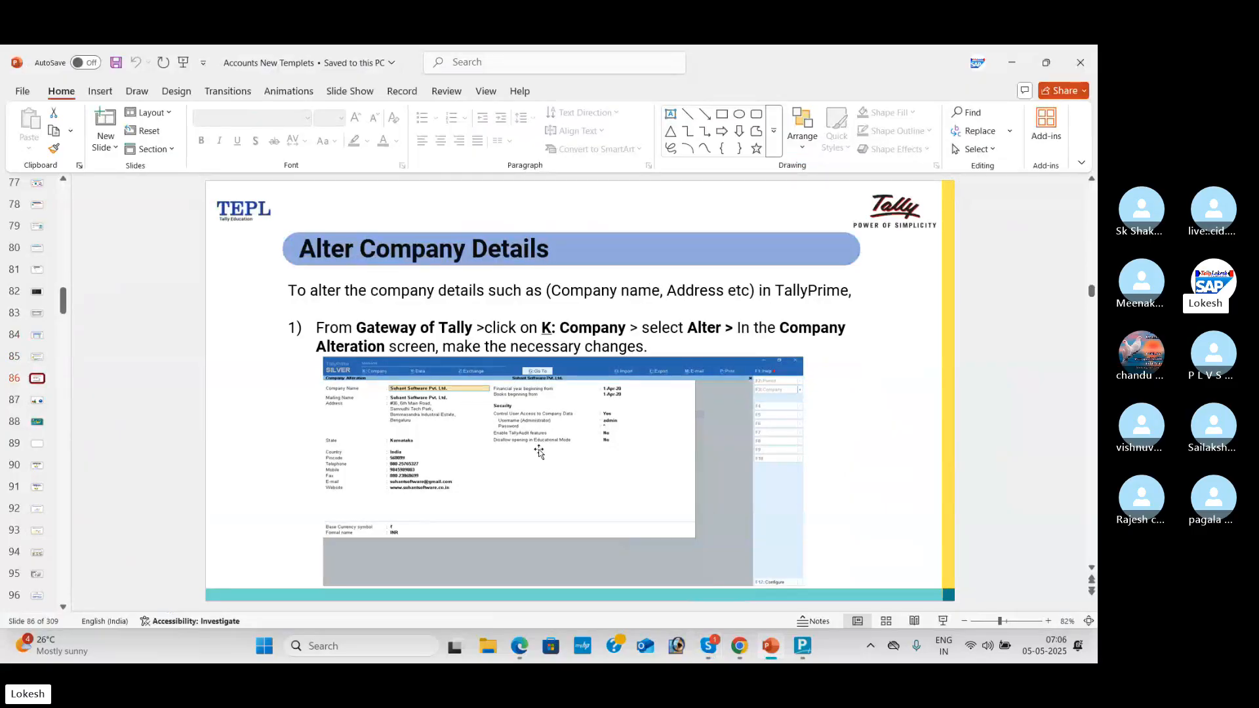
key("alt+Tab")
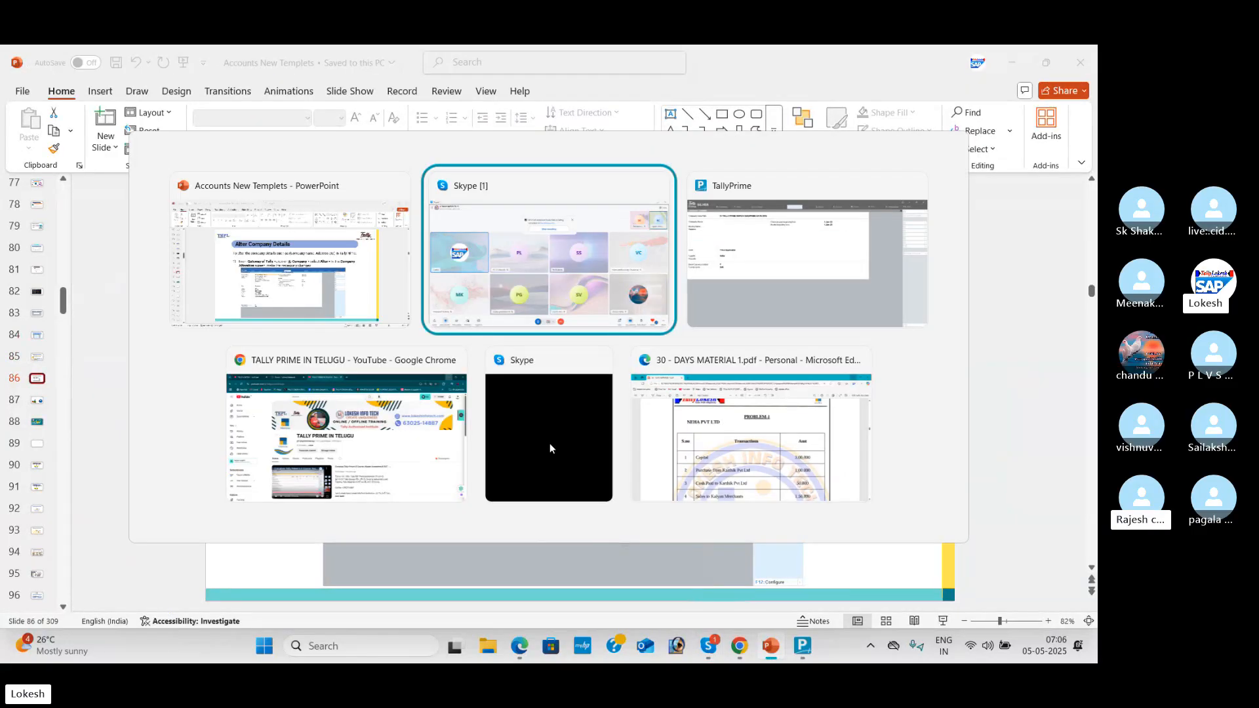
key("alt+Tab")
key("alt+Tab")
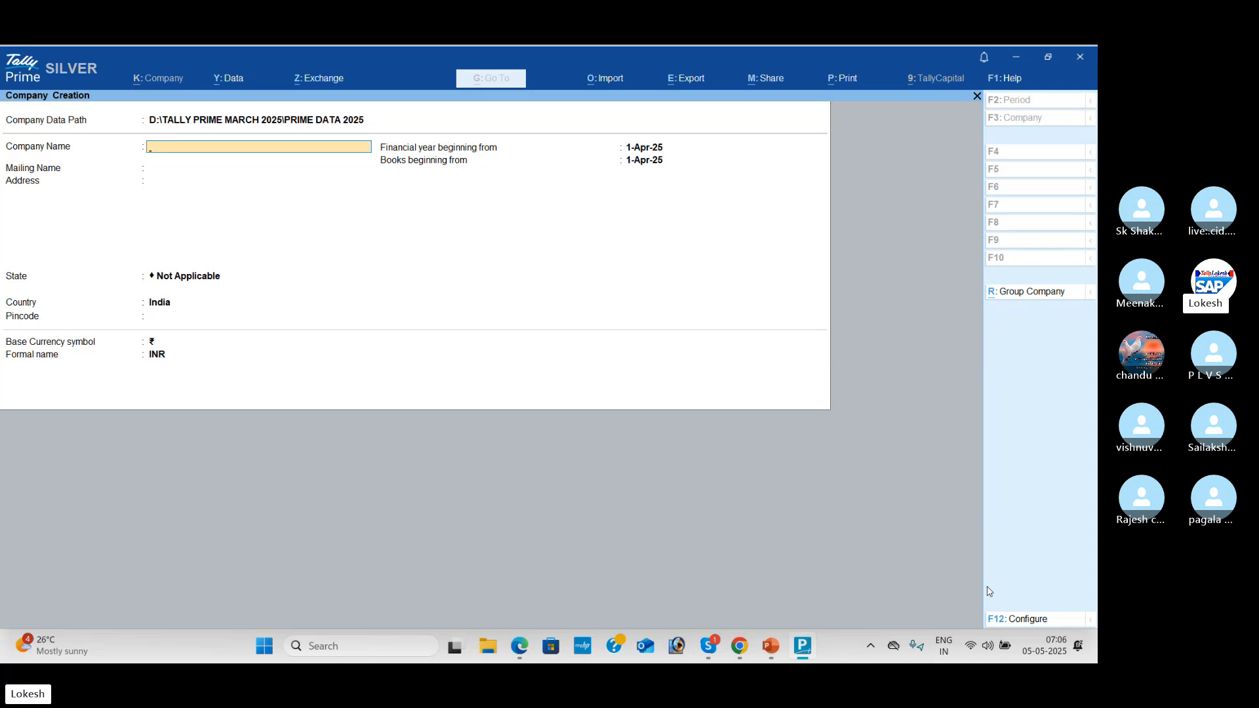
Step: Set Provide Contact Details and the remaining F12 configuration options to Yes
left_click(1033, 619)
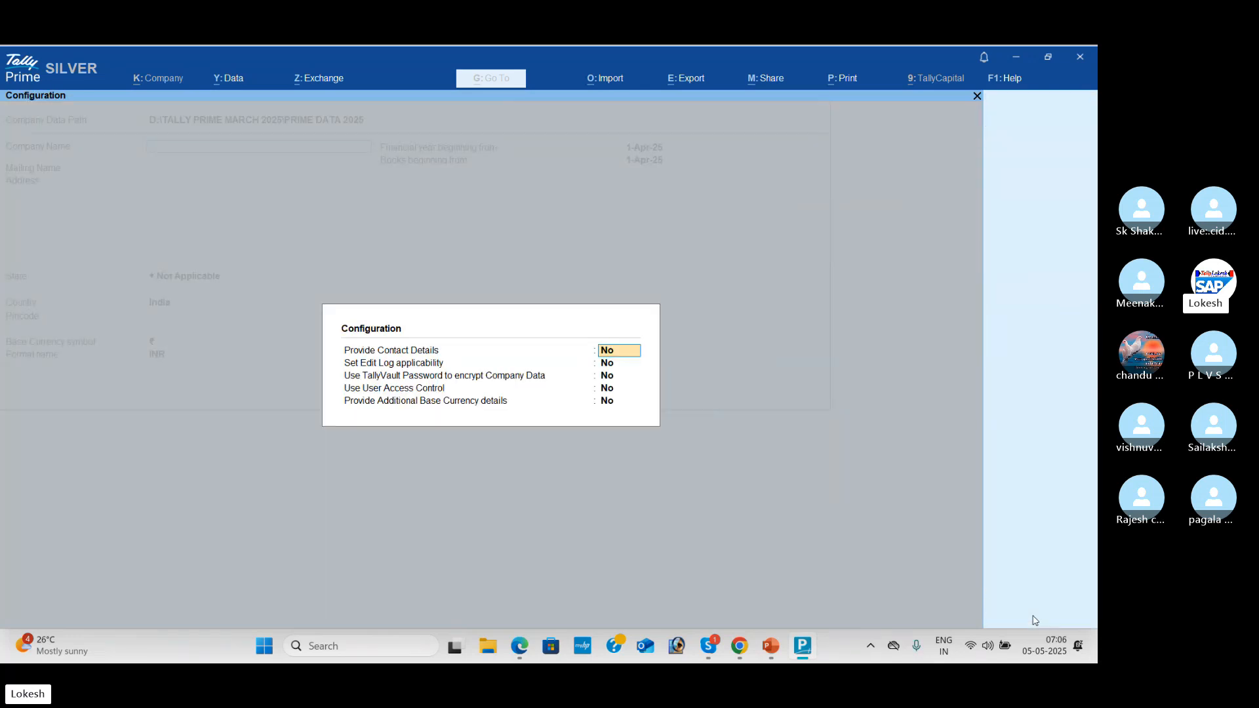
key("y")
key("Return")
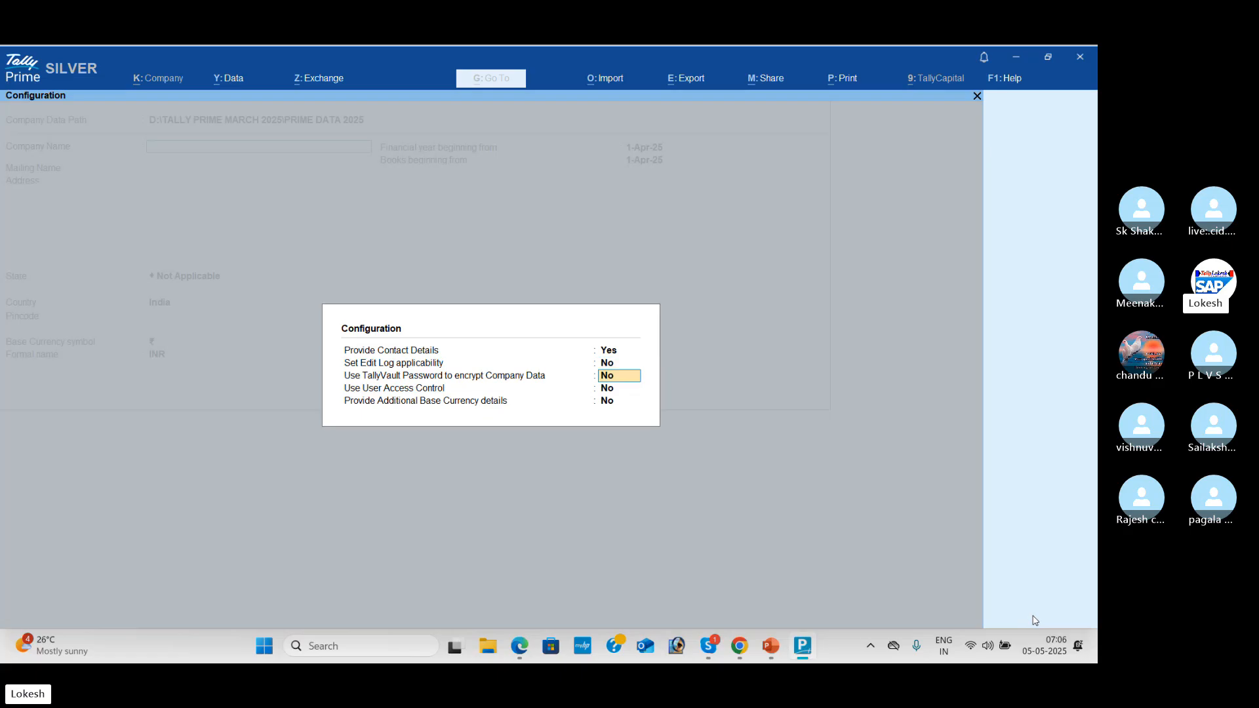
type("y")
key("Return")
type("y")
key("Return")
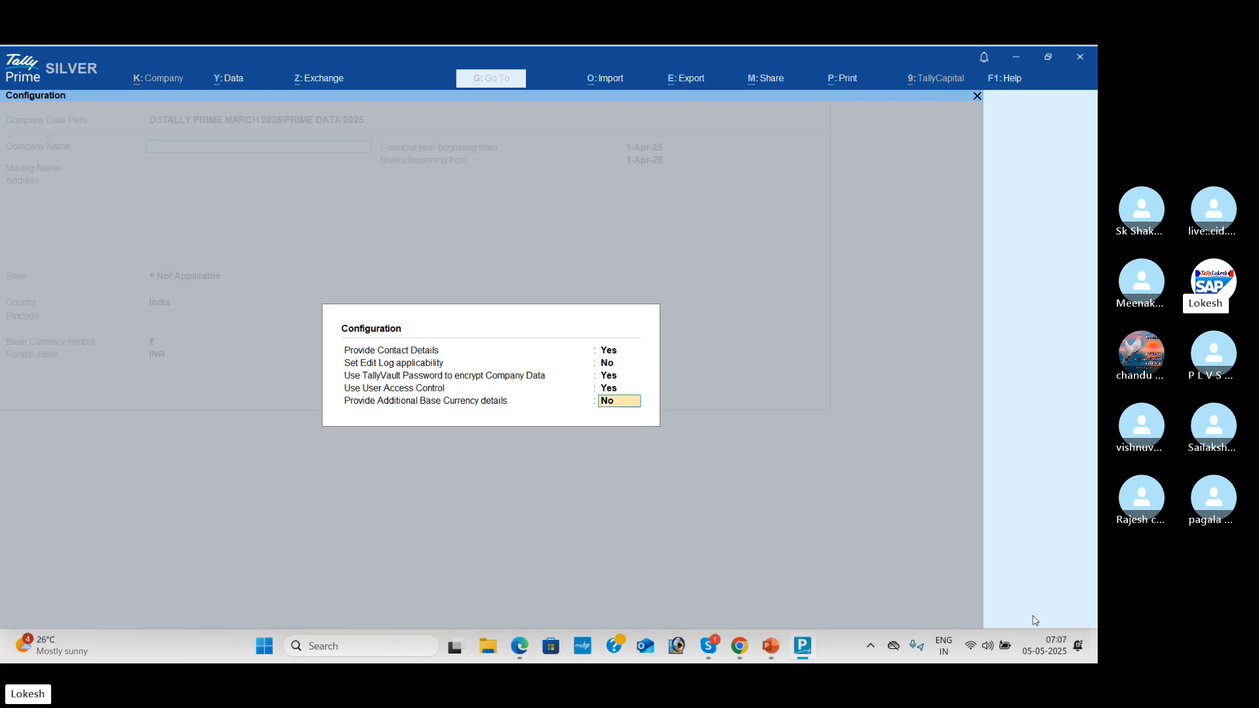
type("y")
key("Return")
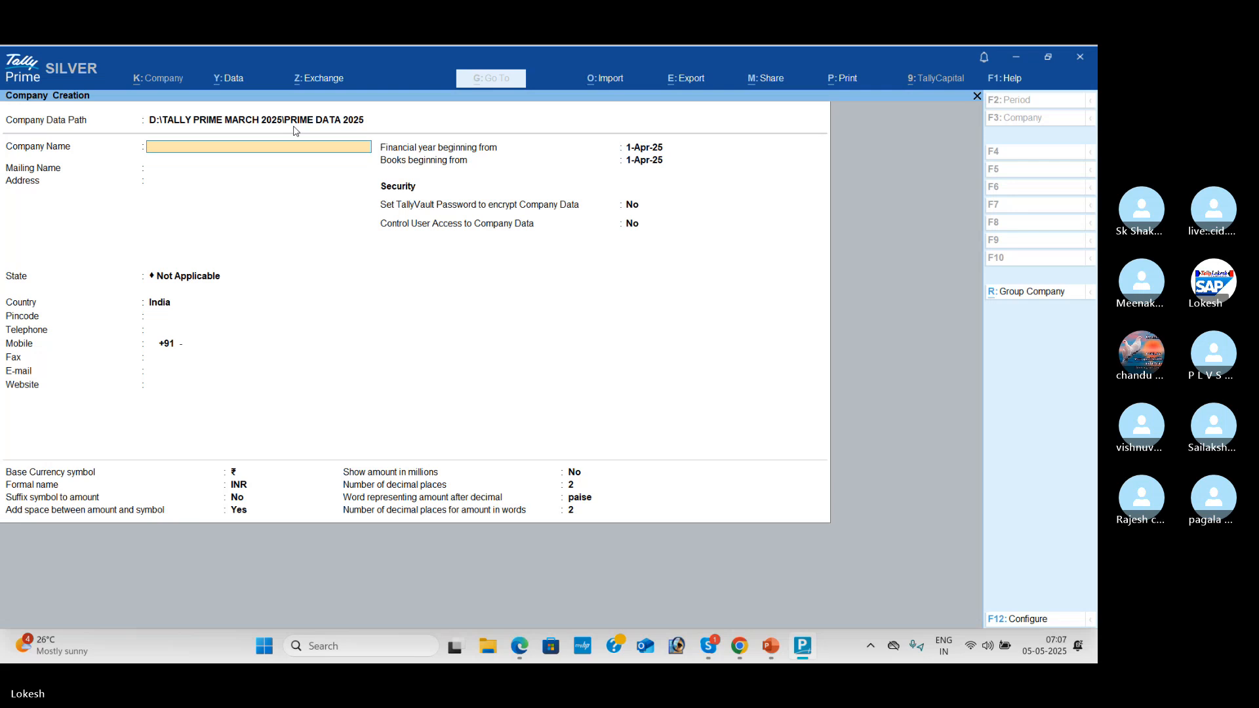
key("alt+Tab")
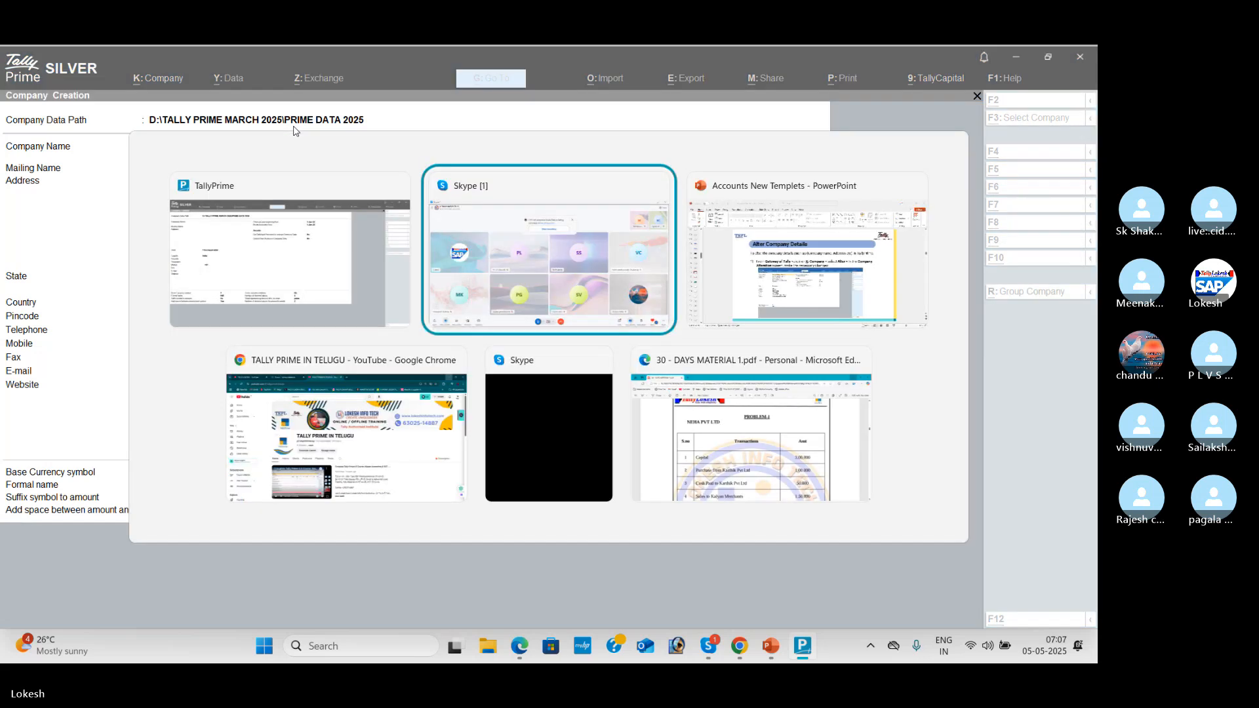
key("alt+Tab")
key("alt+Tab")
key("alt+Tab")
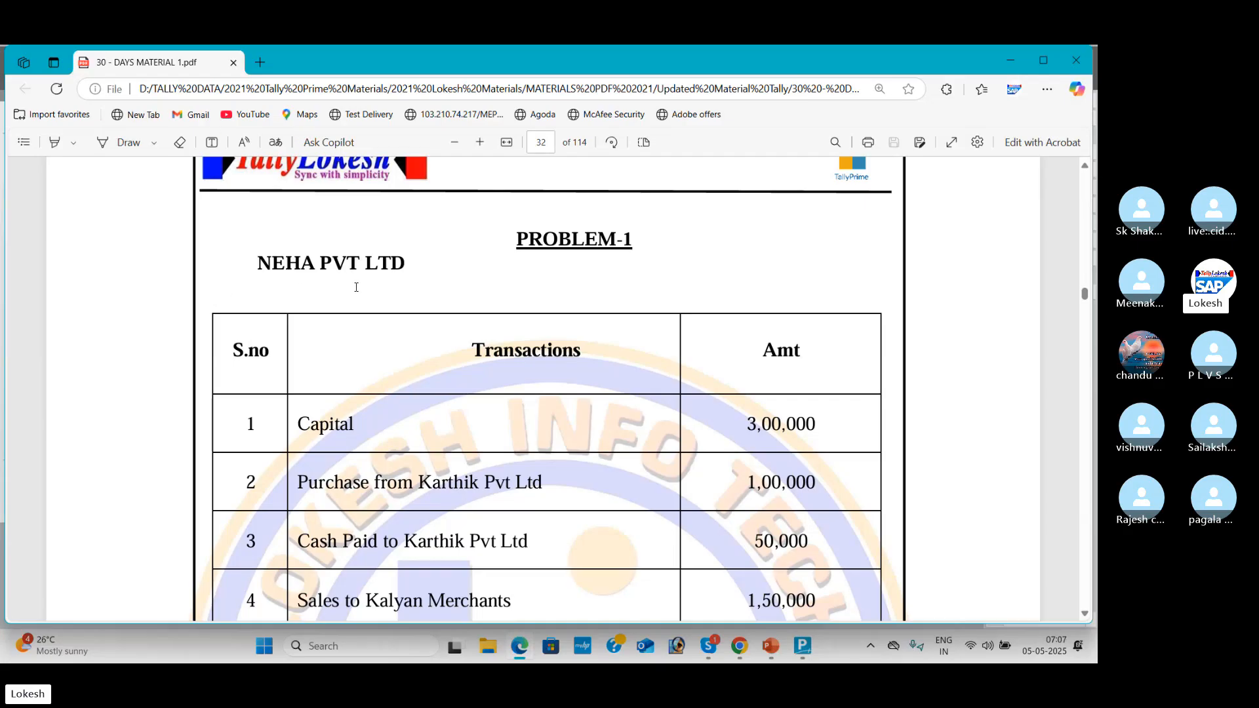
key("alt+Tab")
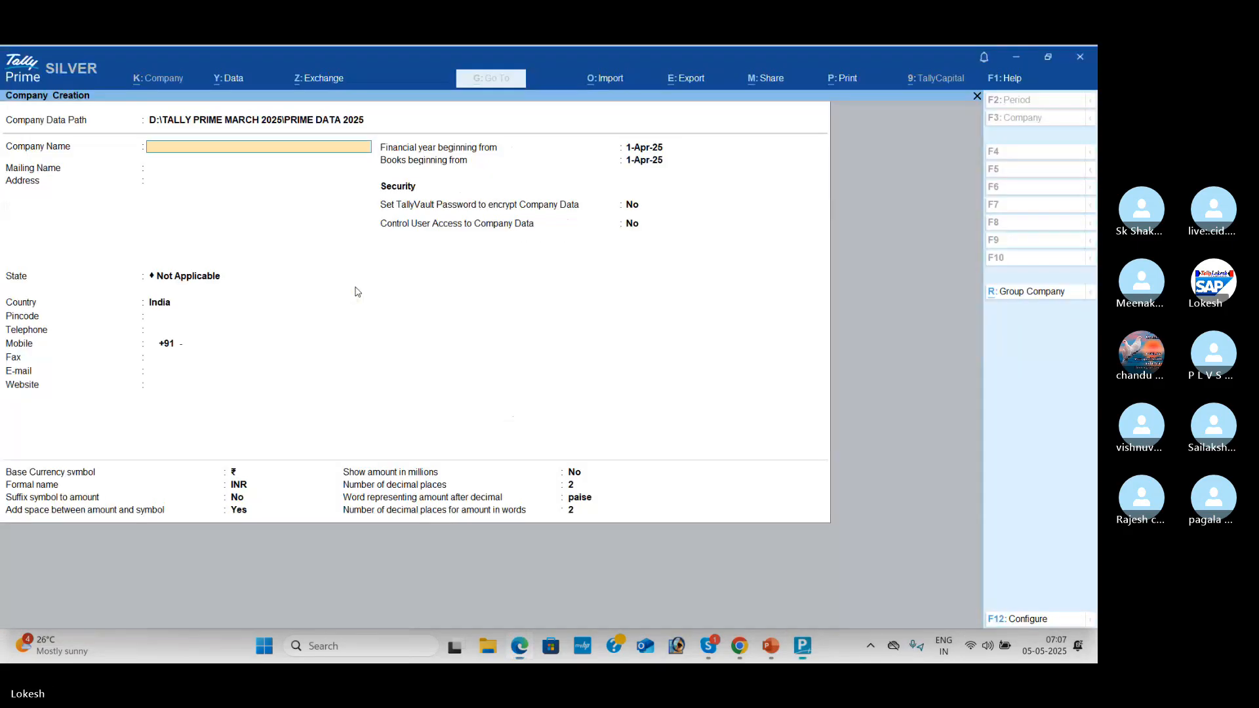
Step: Name the company Neha Pvt Ltd May 05, keeping the auto-filled mailing name
type("Neha Pvt Ltd May 05")
key("Return")
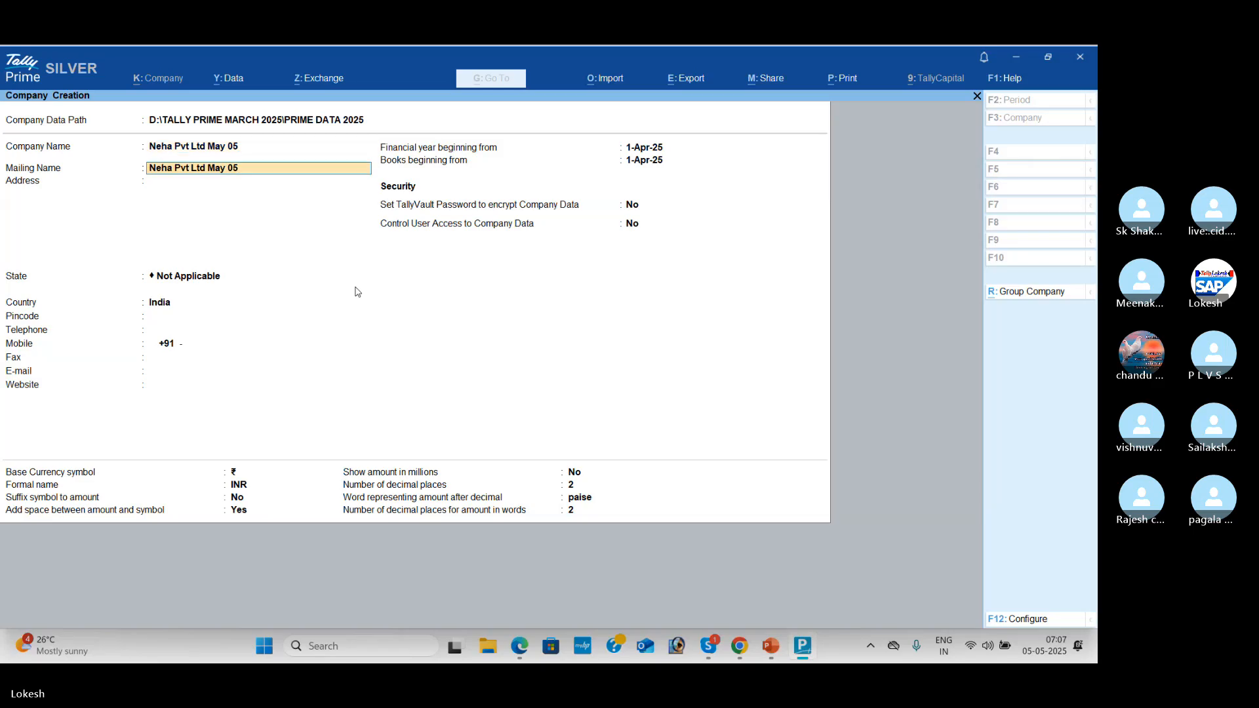
key("Return")
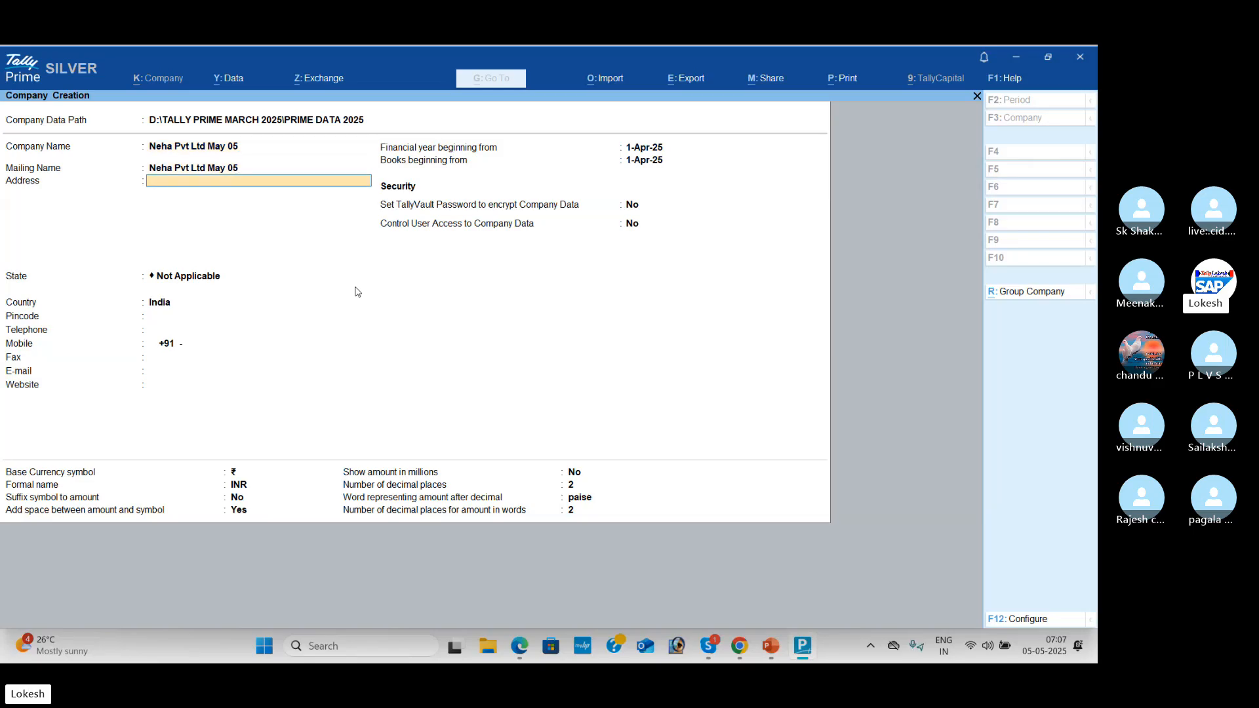
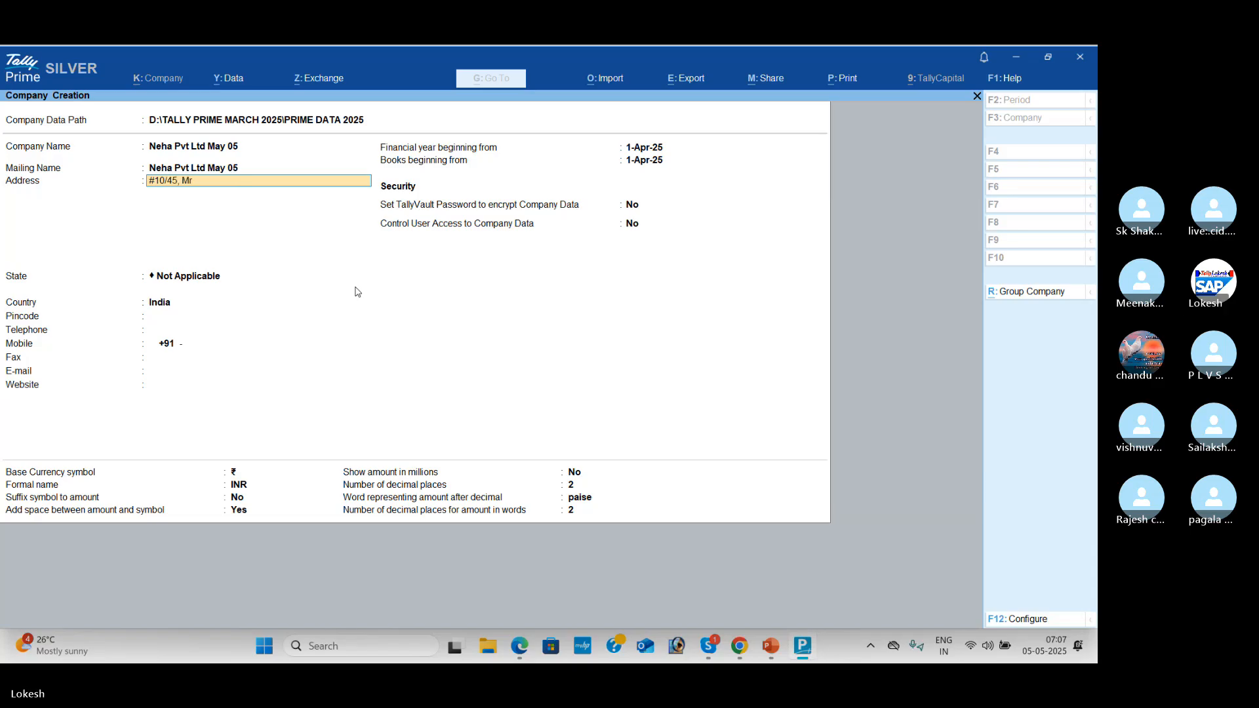
Step: Enter the two-line company address with cell number and set the state to Andhra Pradesh
key("Return")
type("Ce")
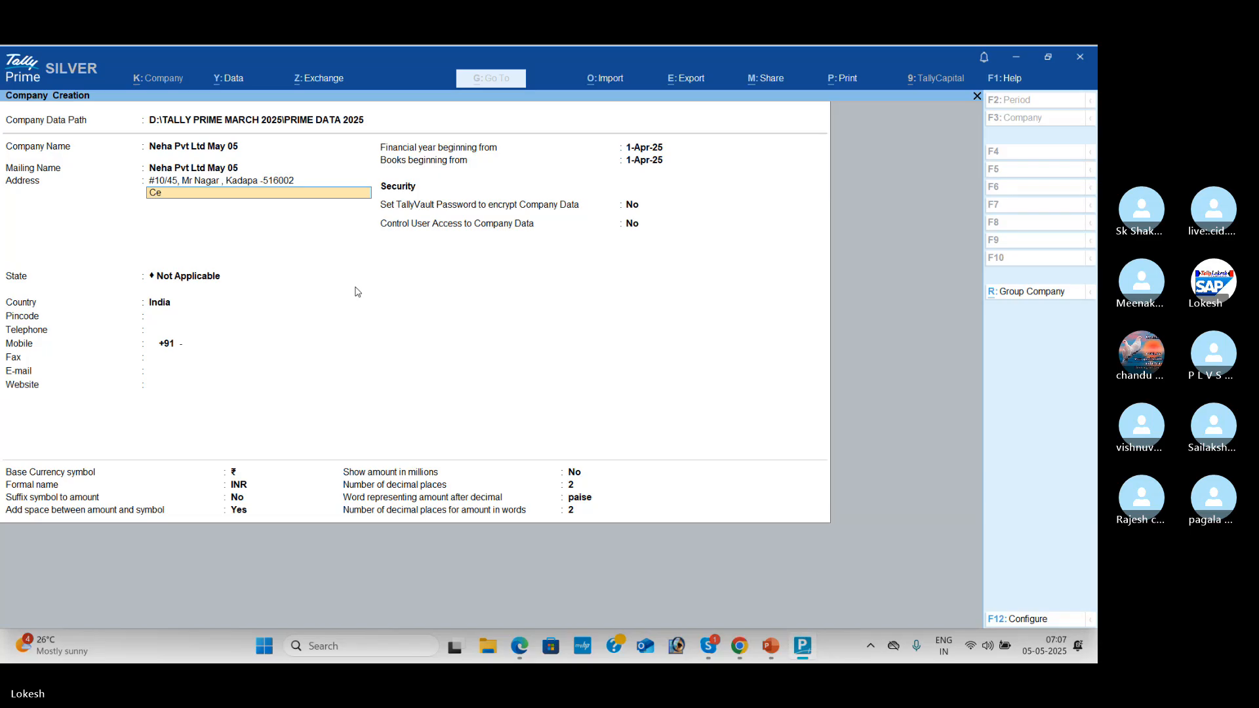
type("ll No : 987654314")
key("Return")
key("Return")
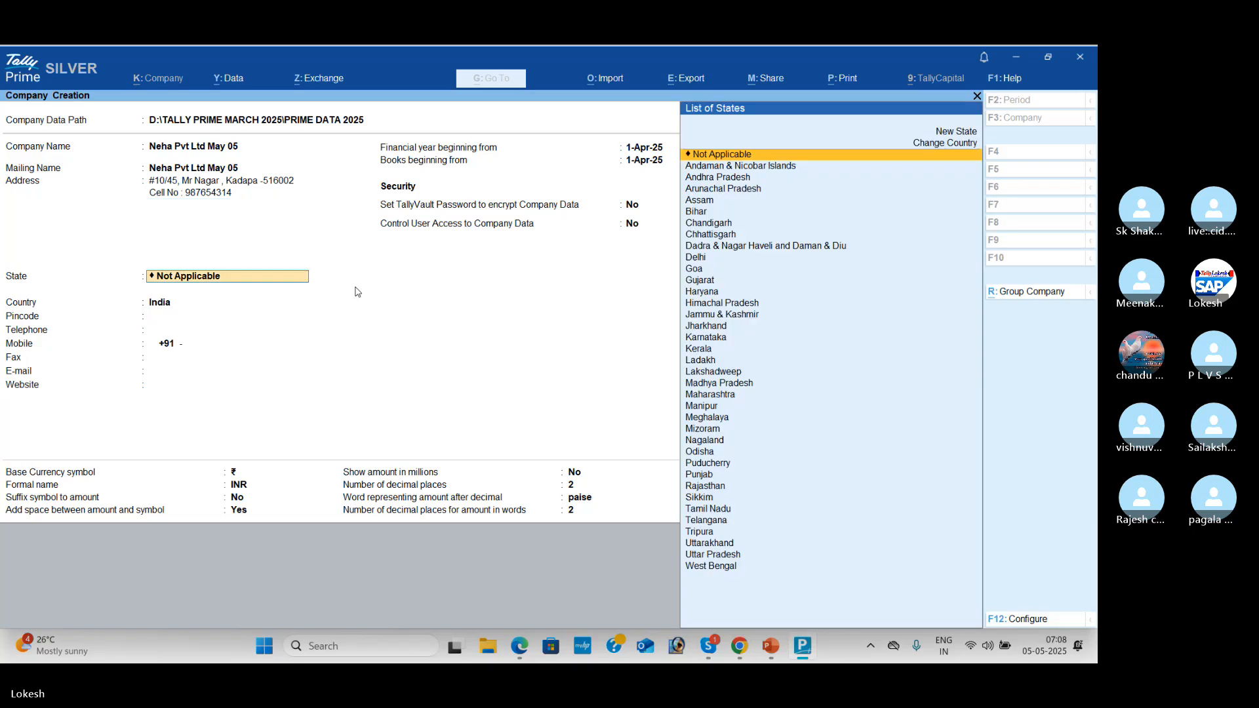
key("Down")
key("Down")
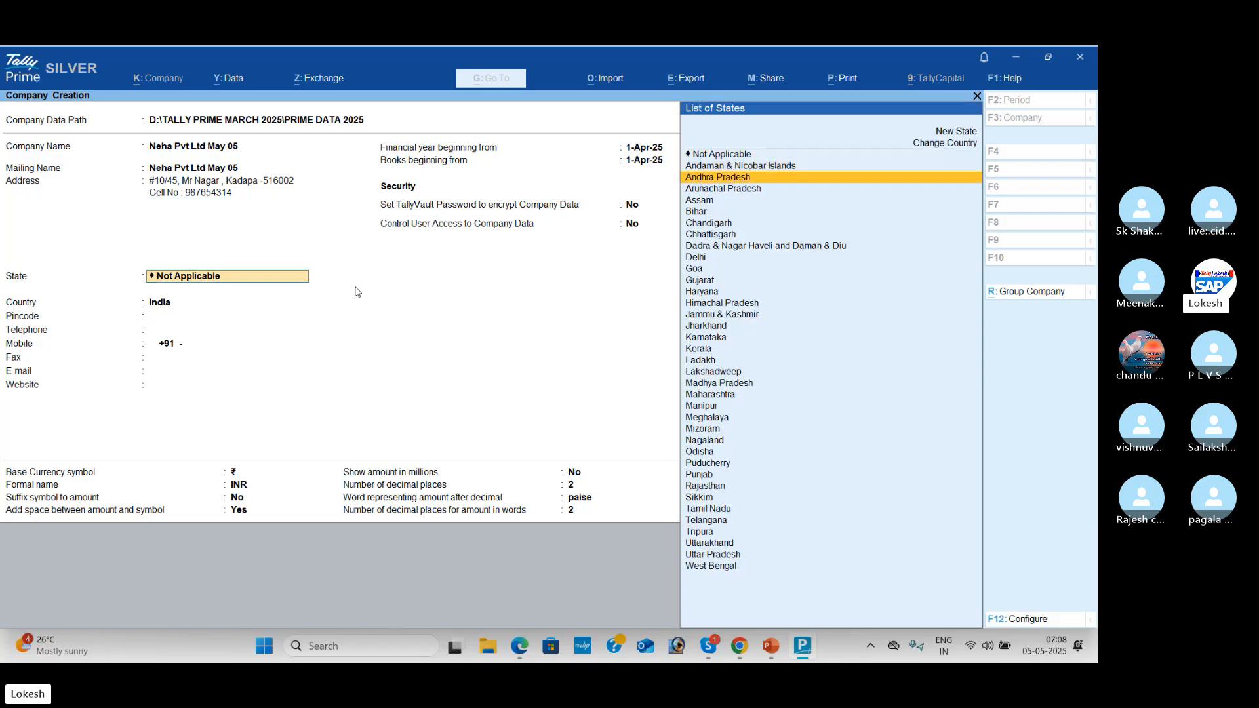
key("Return")
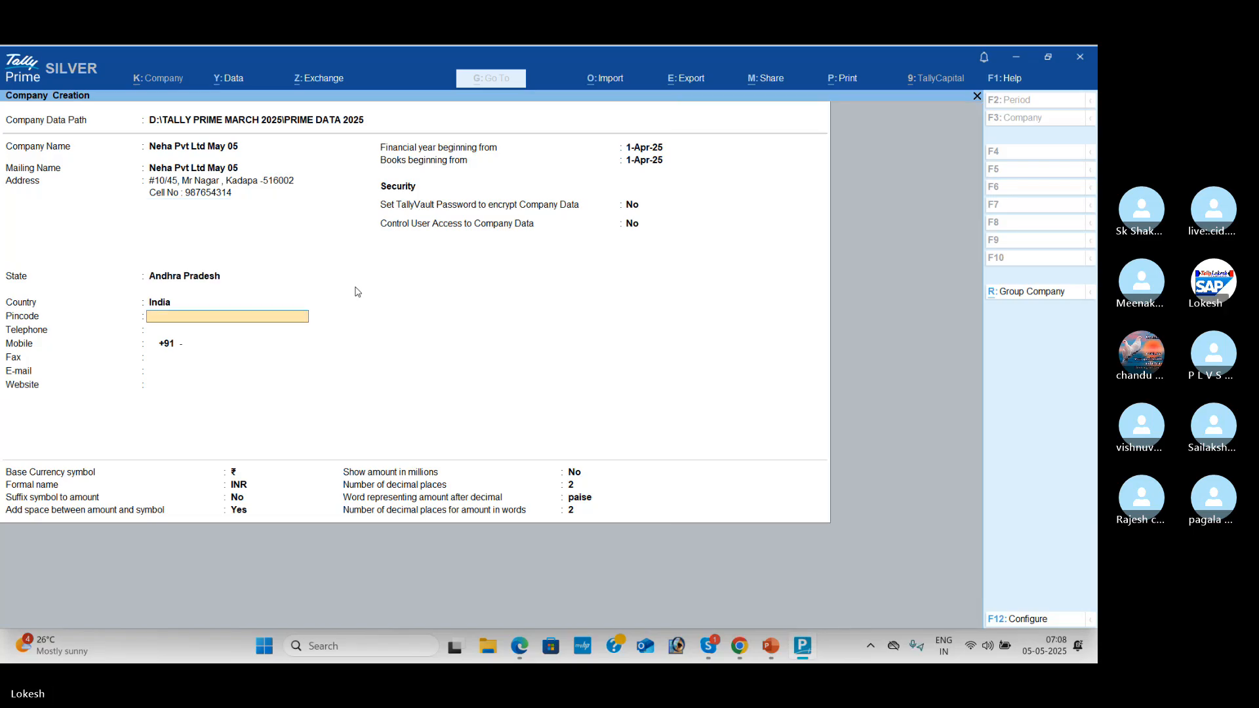
Step: Fill in the company's pincode, telephone, mobile, fax, e-mail and website fields
type("516002")
key("Return")
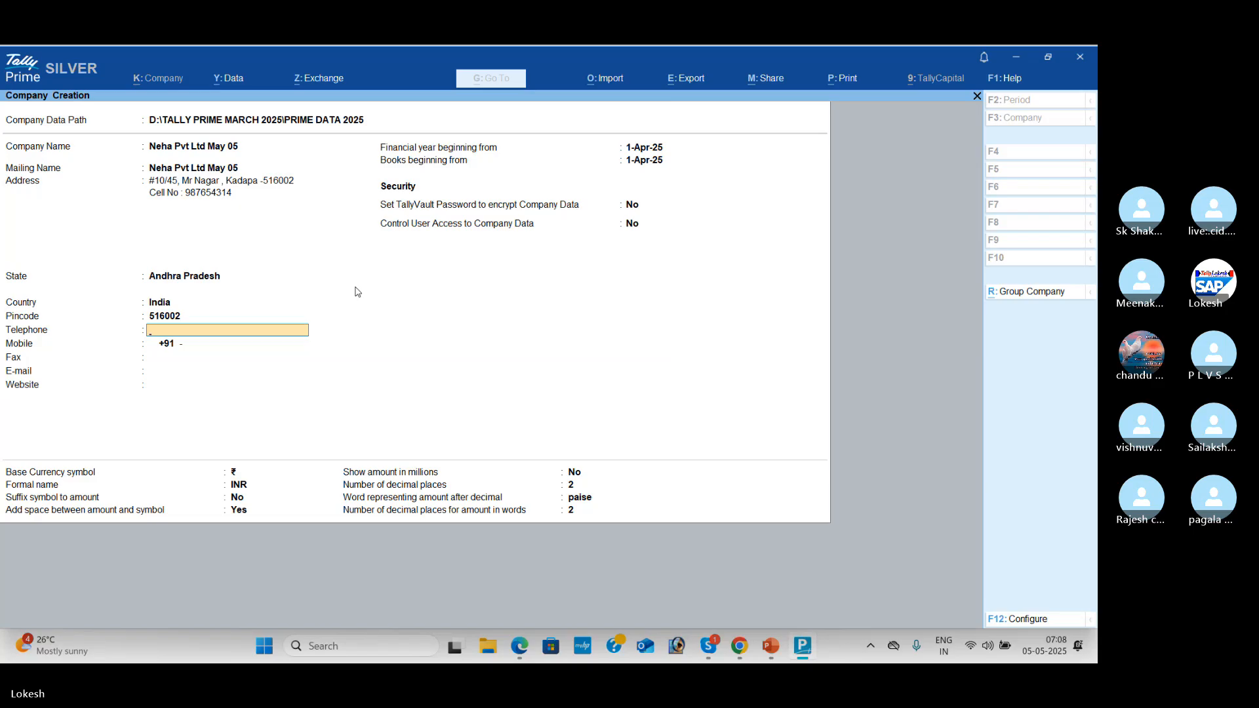
type("741852963")
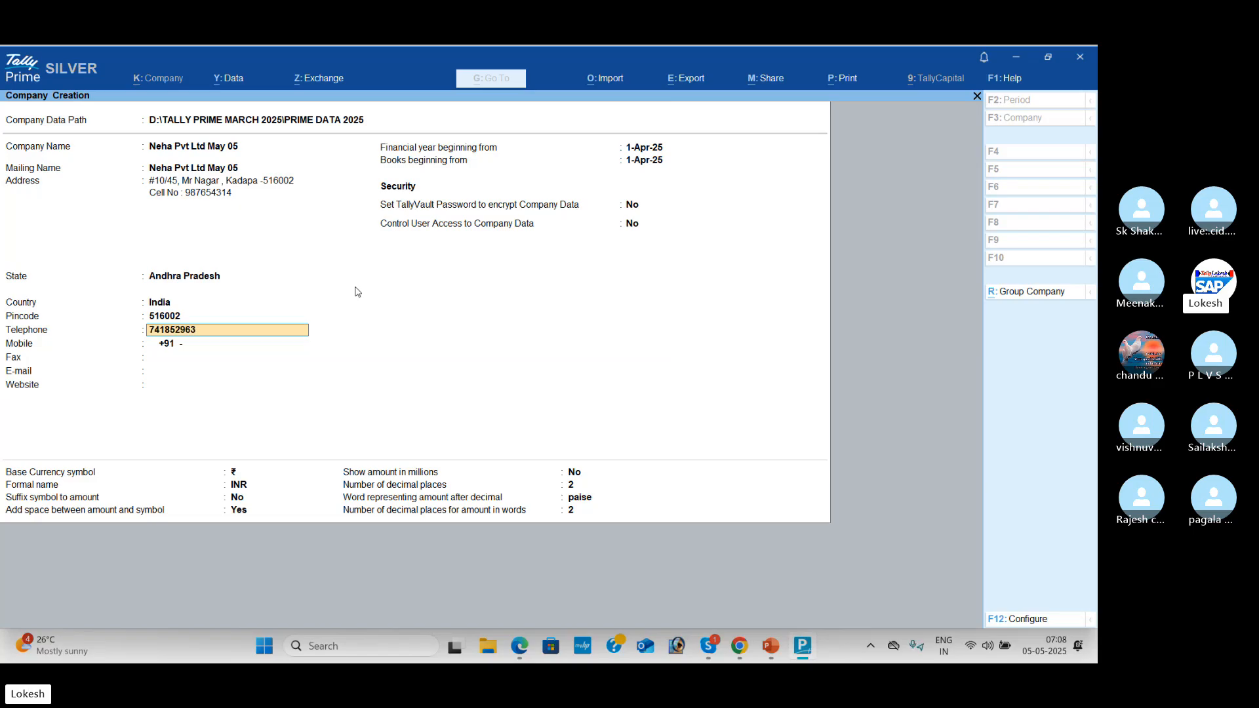
type("2")
key("Return")
type("987")
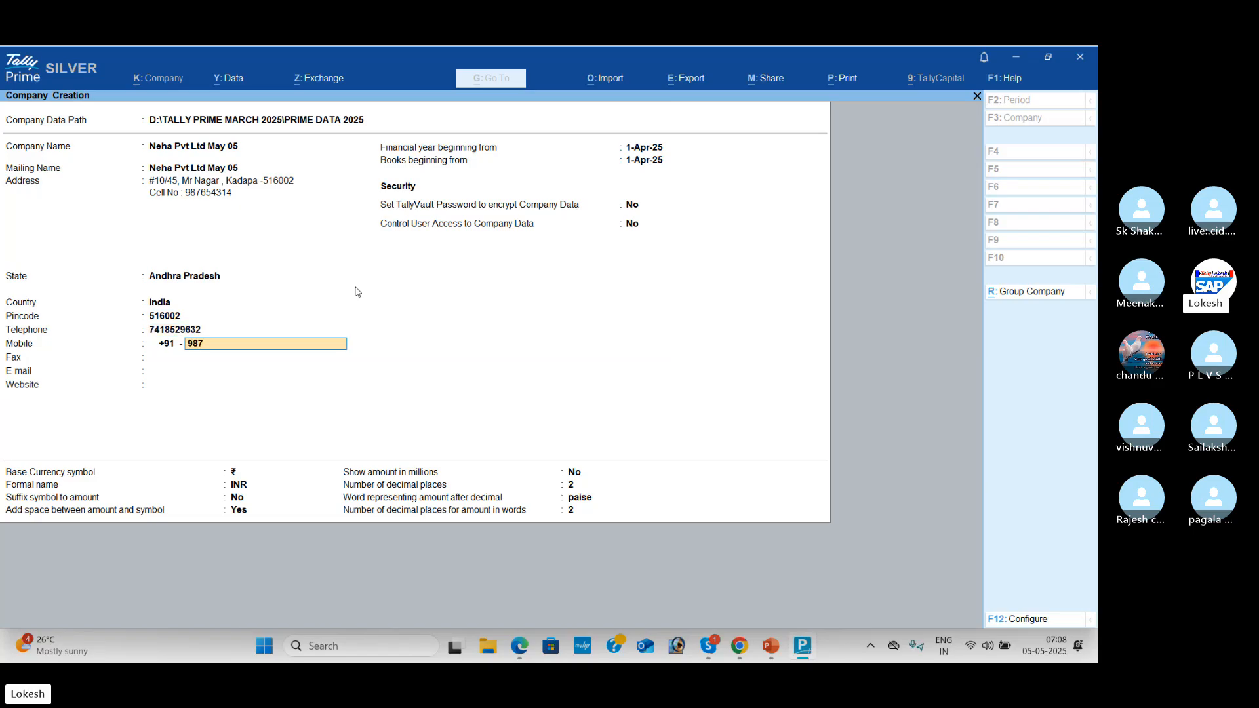
type("6543214")
key("Return")
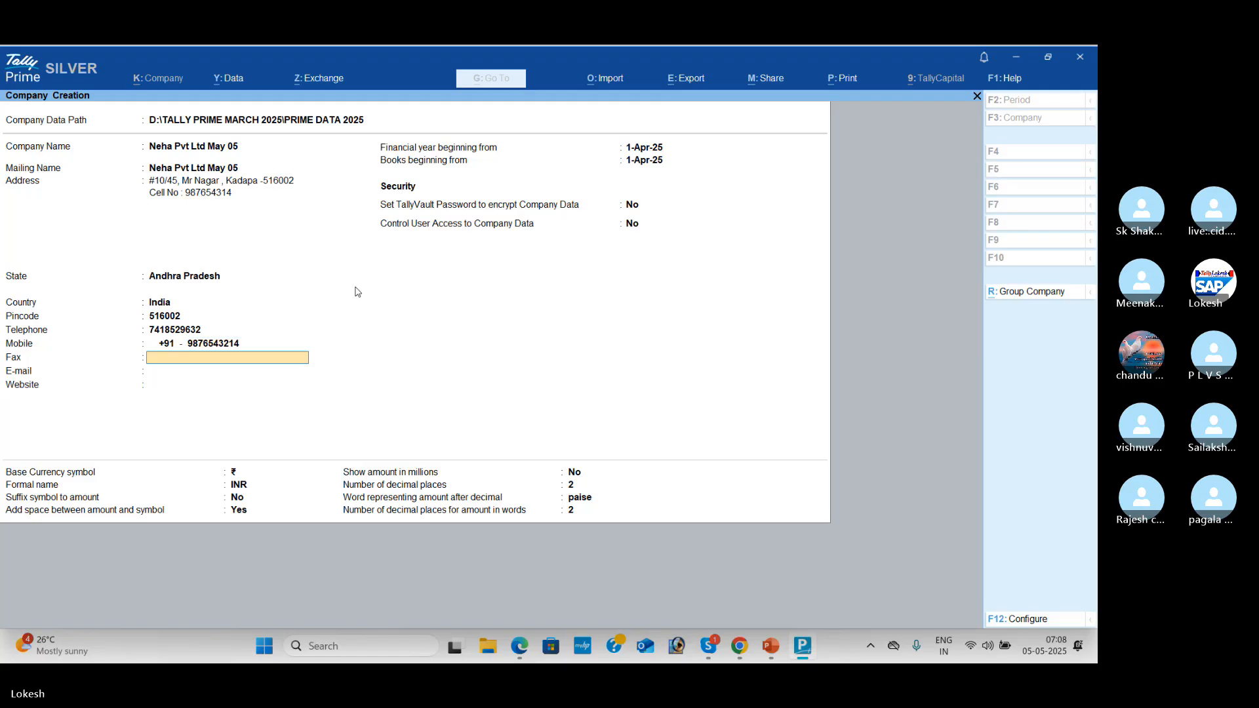
type("785566")
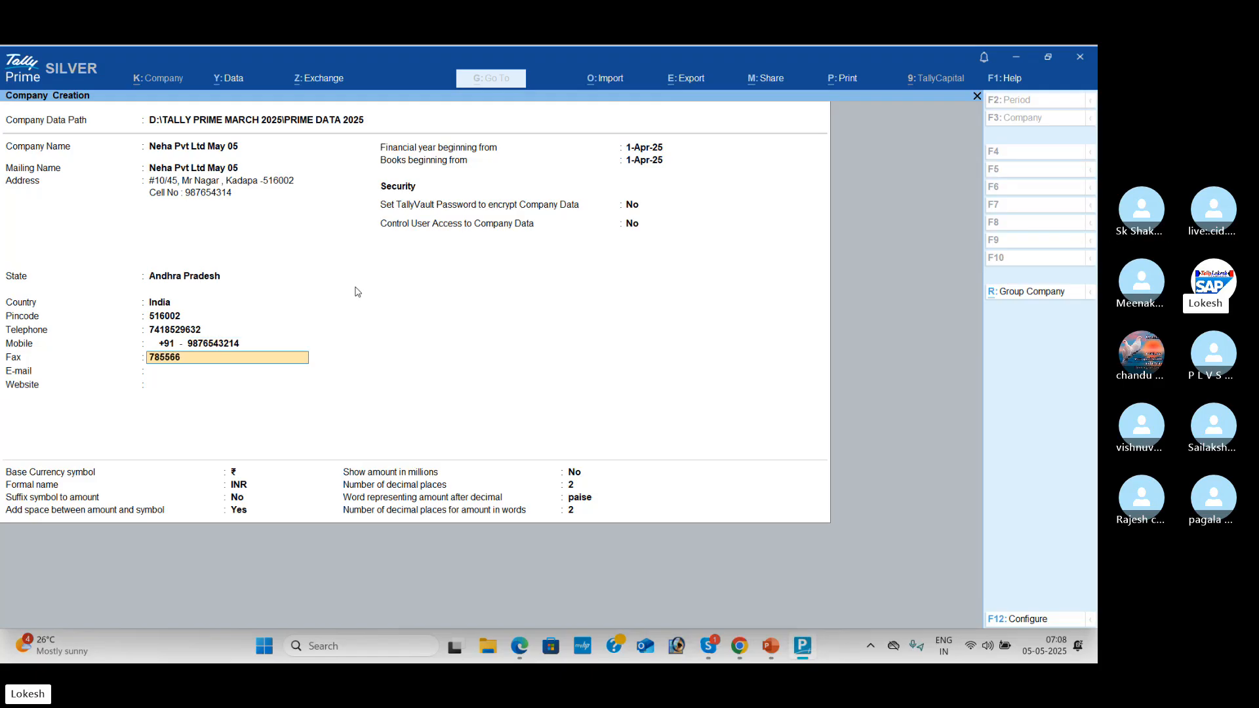
key("Return")
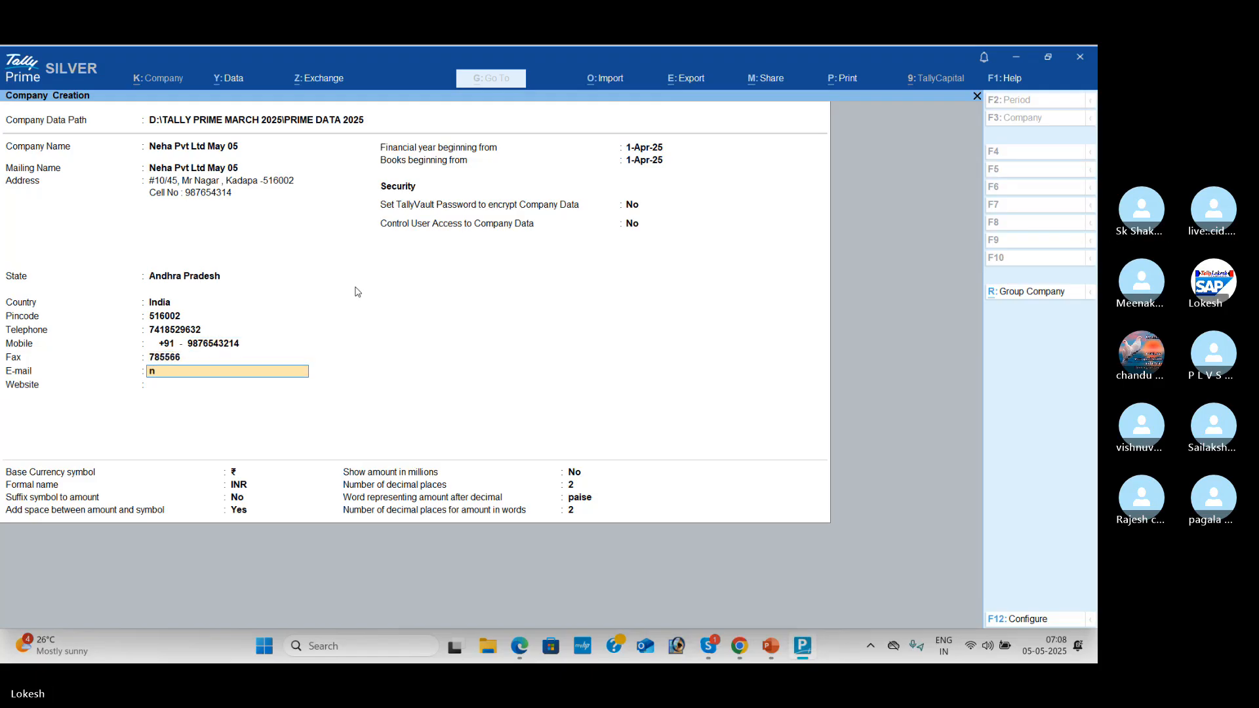
key("Return")
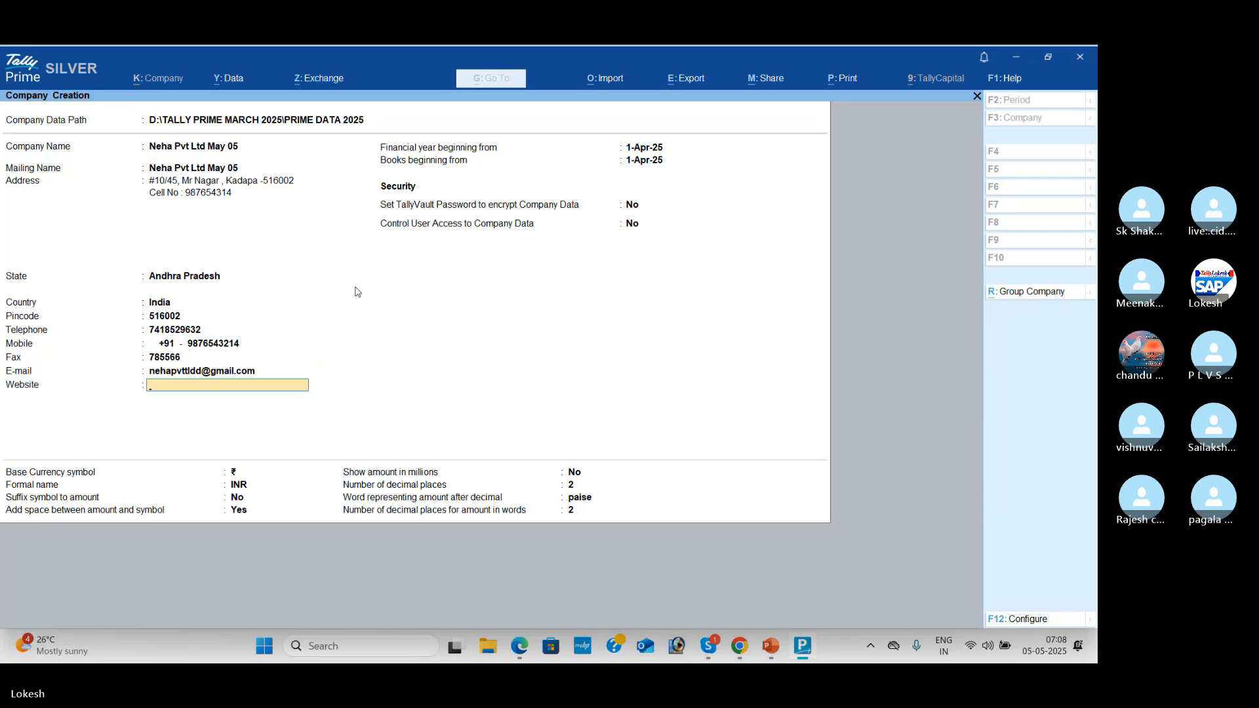
type("www.n")
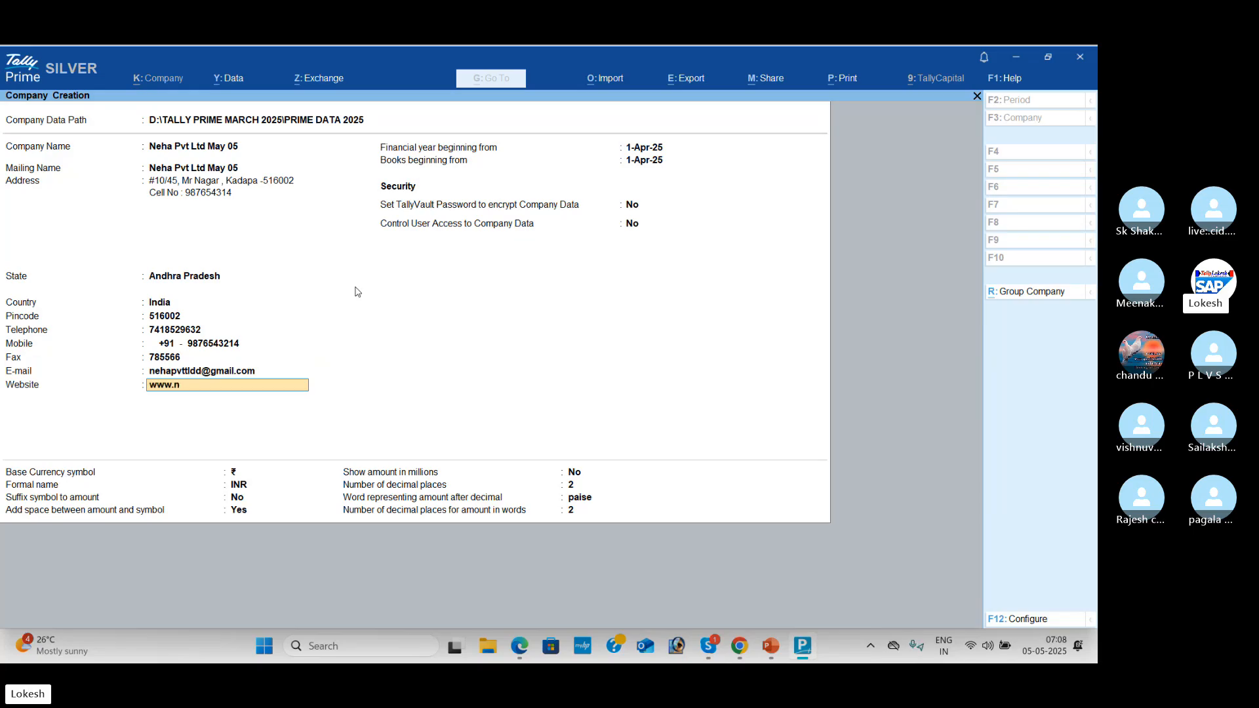
type("ehapvt")
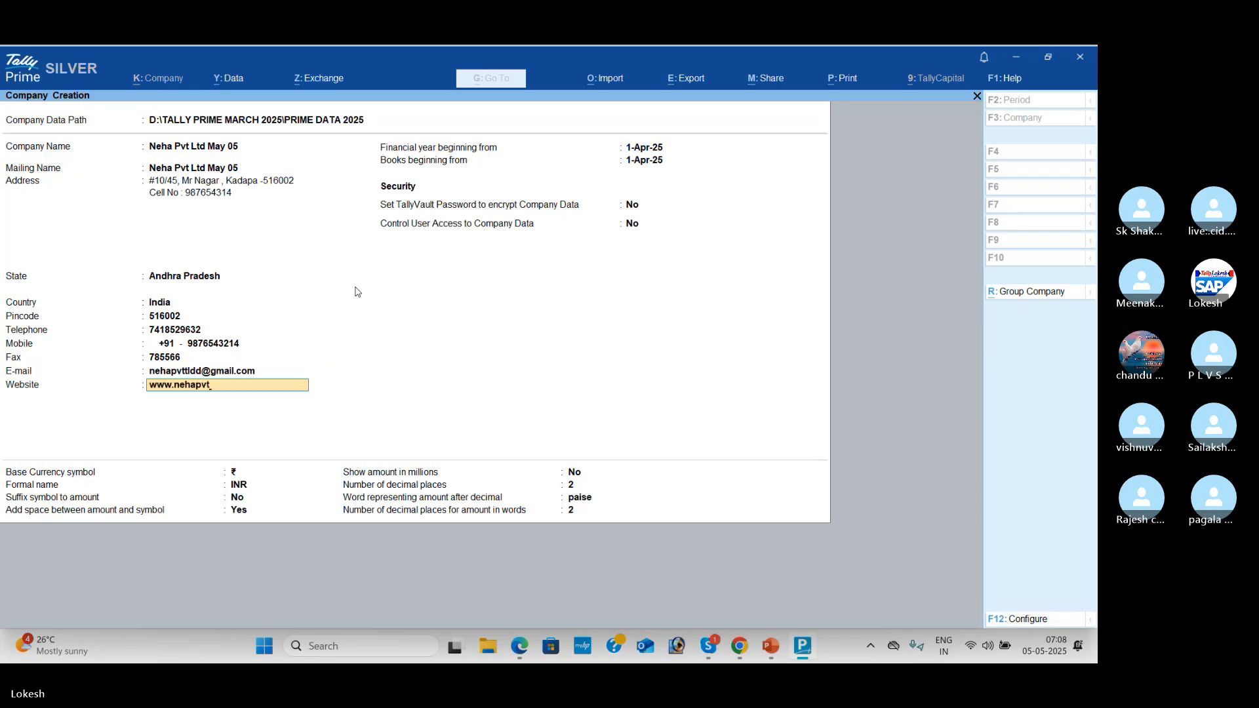
type(".com")
key("Return")
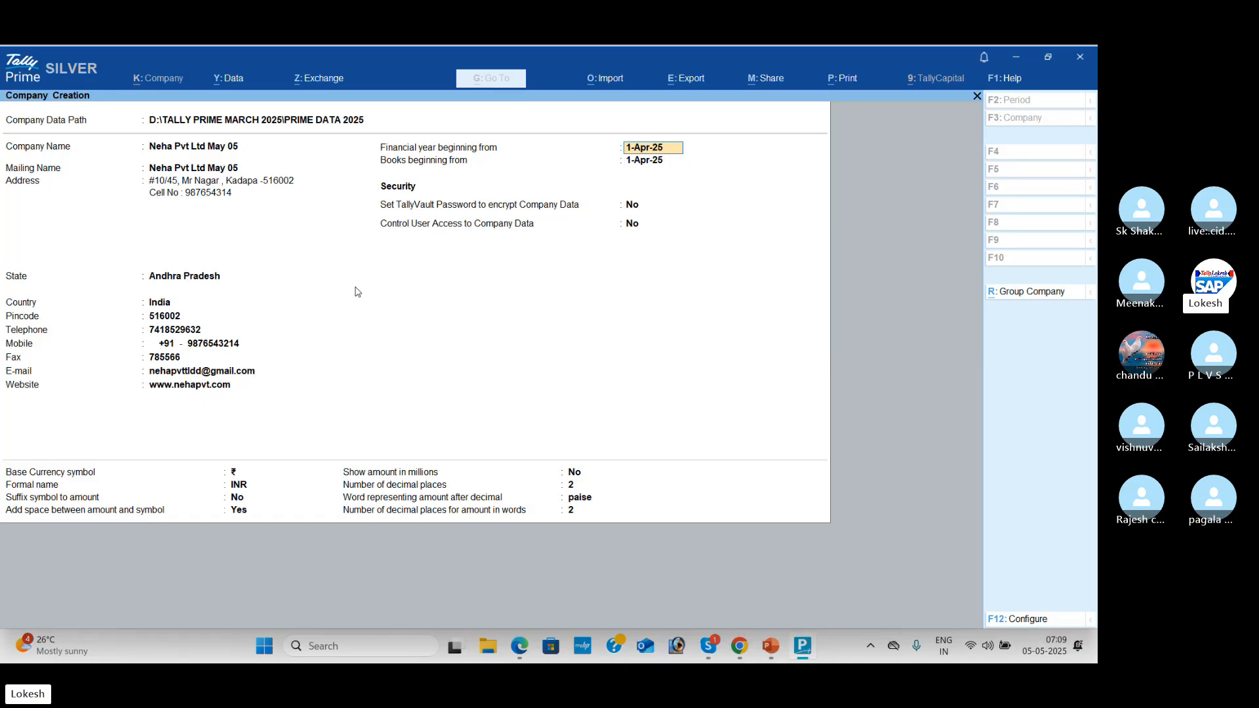
Step: Keep the 1-Apr-25 financial year and default currency settings, then accept to create the company
key("Return")
key("Return")
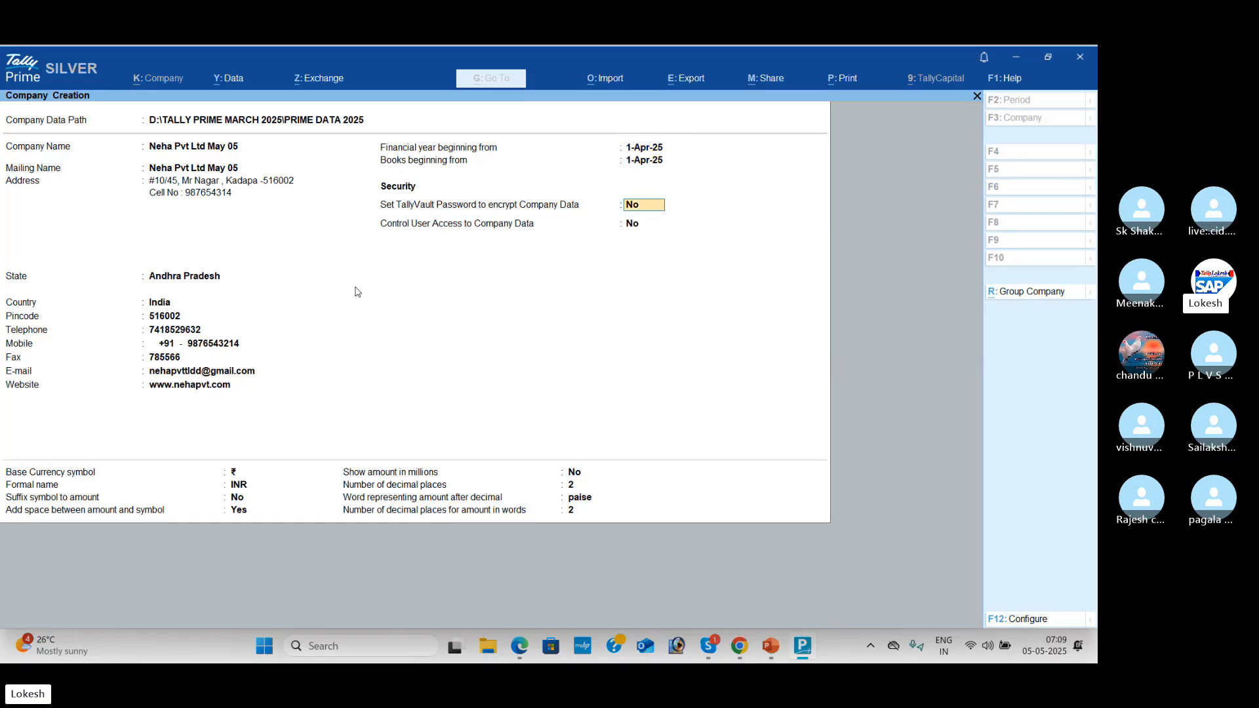
key("Return")
key("Return")
key("Return")
key("Return")
key("Return")
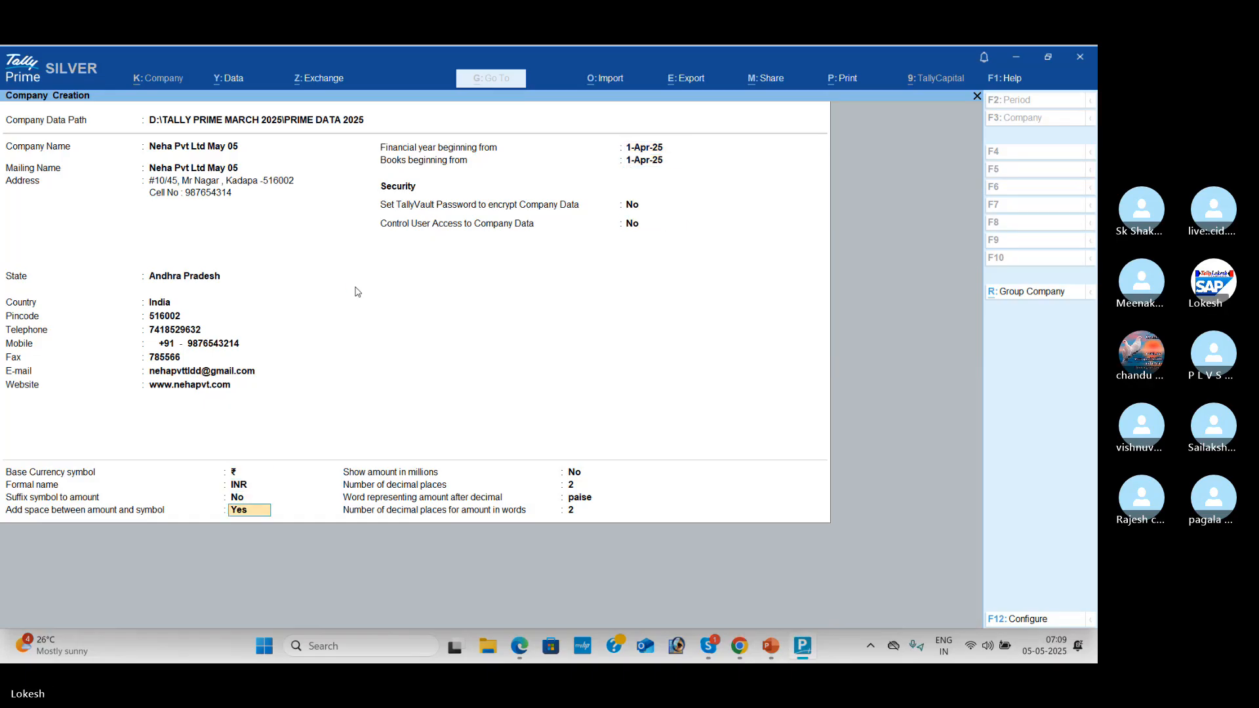
key("Return")
key("Return")
key("Return")
key("Return")
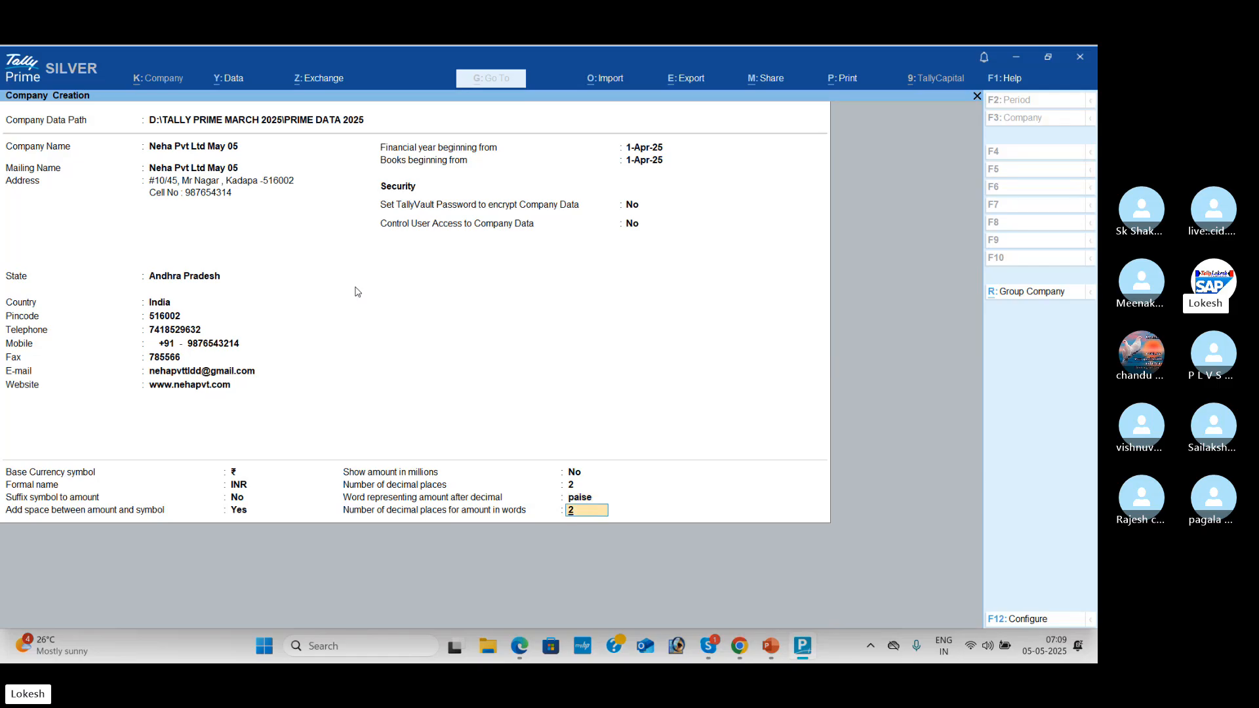
key("Return")
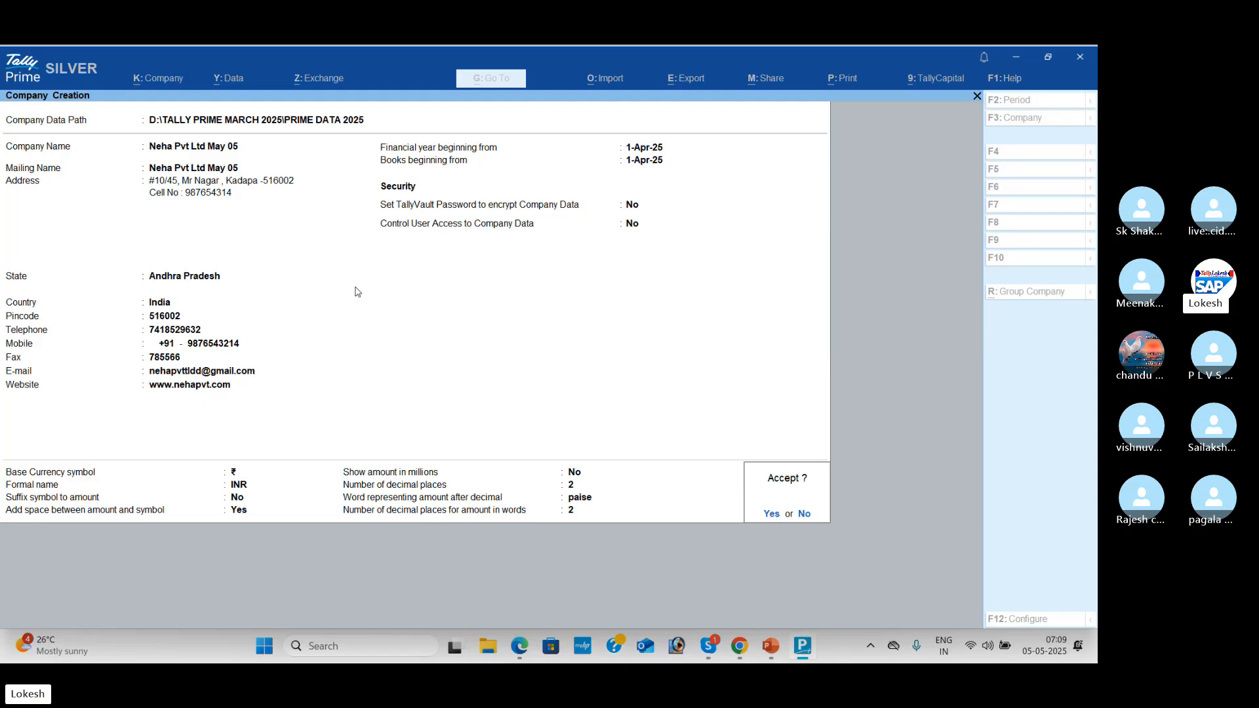
key("y")
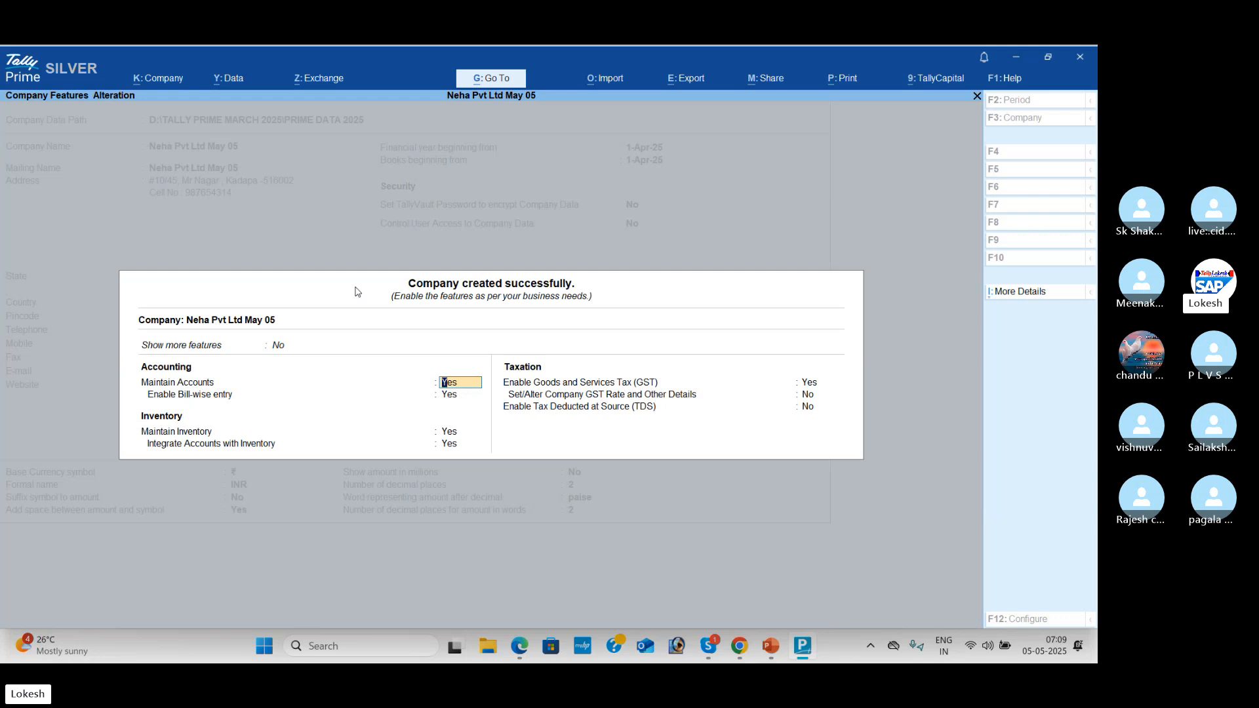
Step: Set Show more features and Show all features to Yes in Company Features
key("Up")
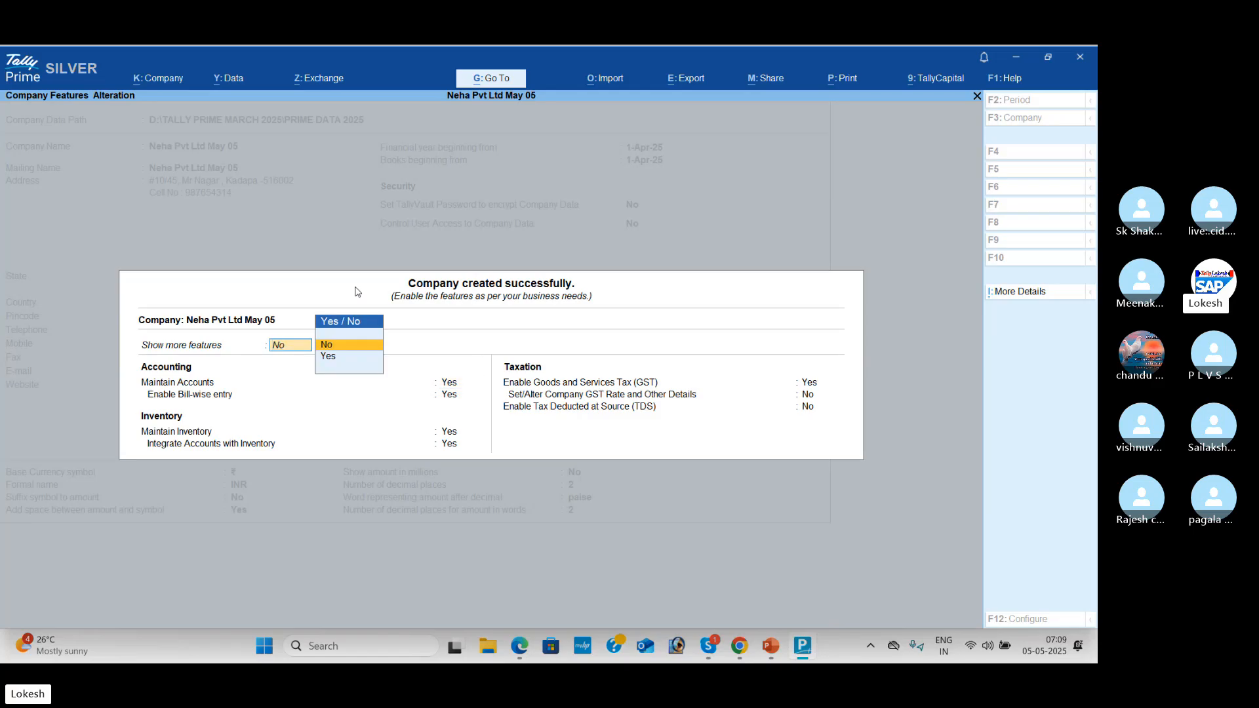
key("Down")
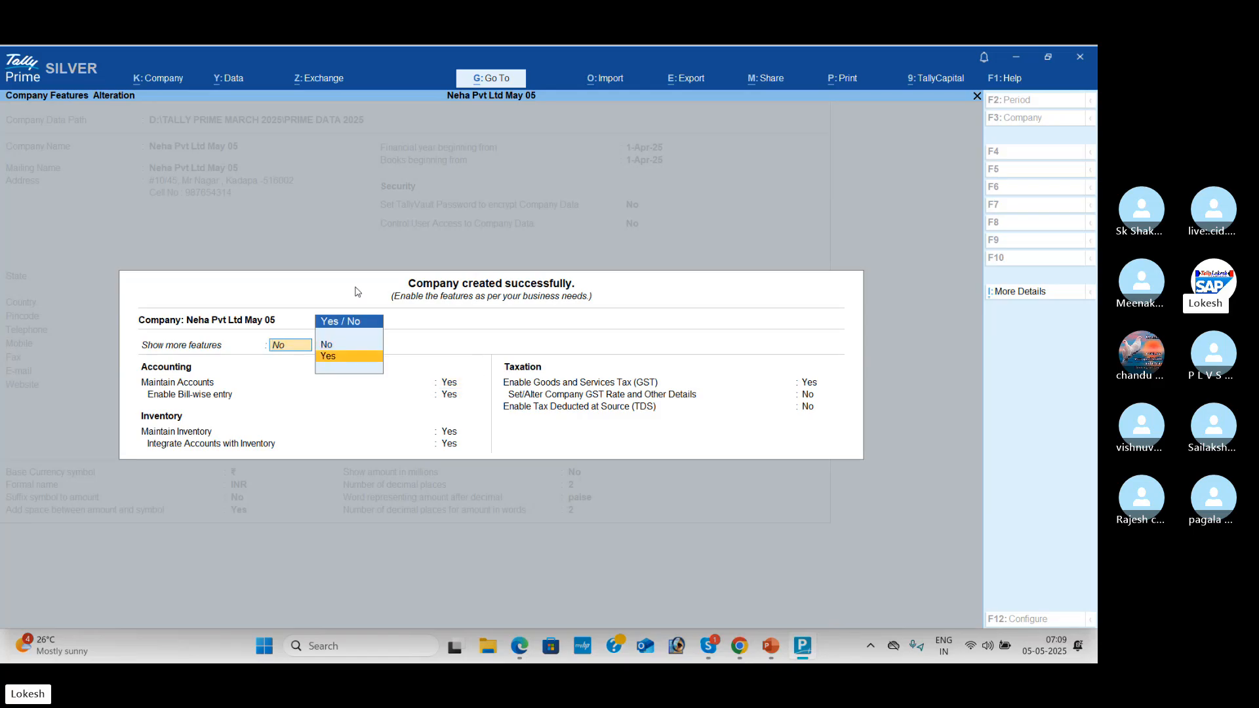
key("Return")
key("Up")
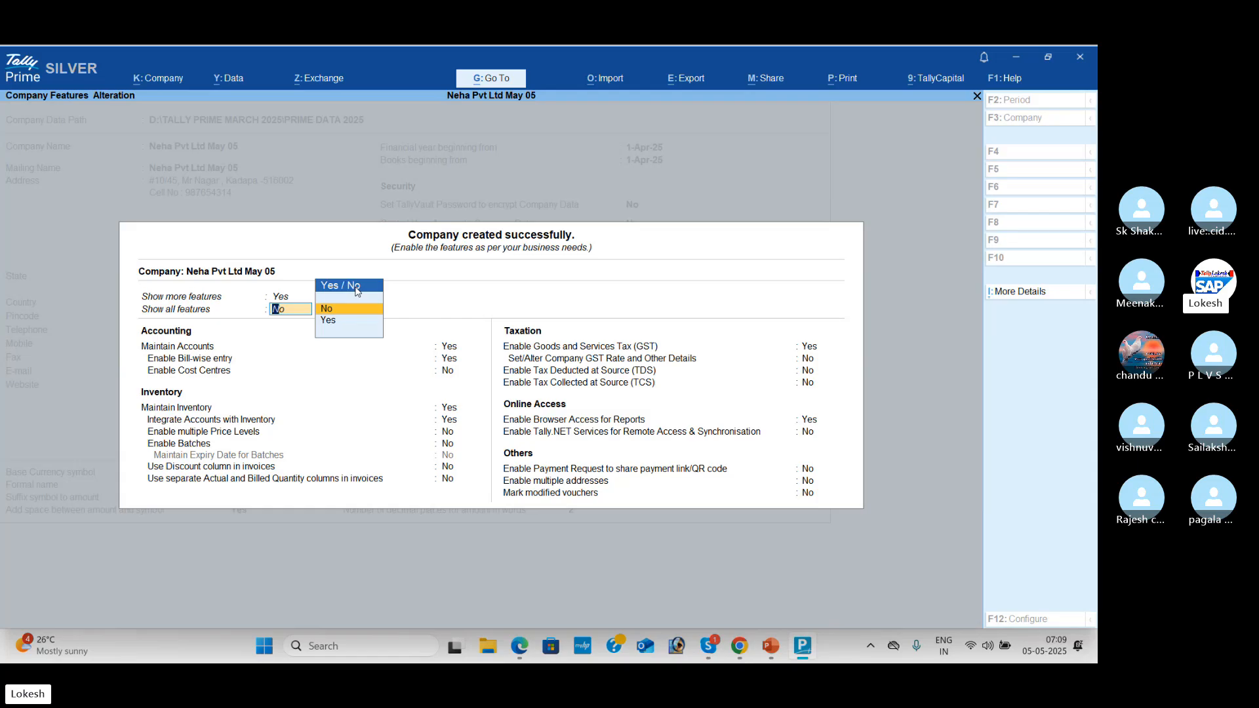
key("Down")
key("Return")
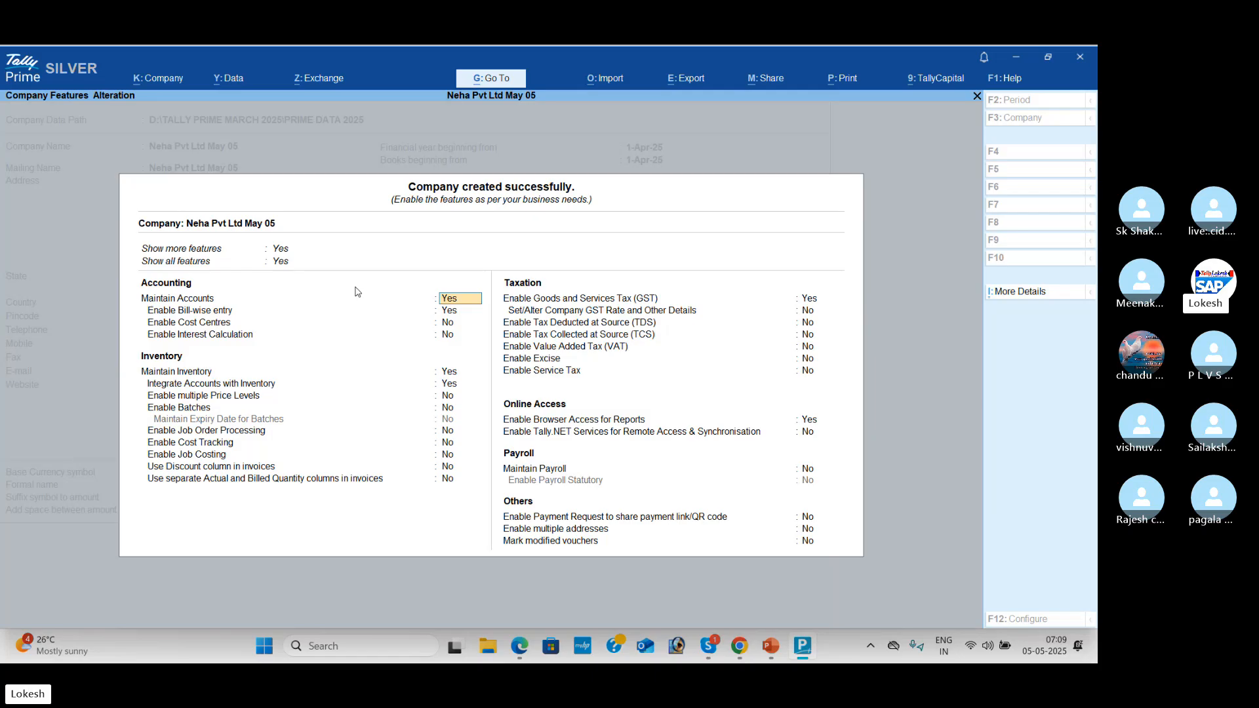
Step: Set bill-wise entry, cost centres, inventory, GST and browser access to No, reaching Accept
key("Return")
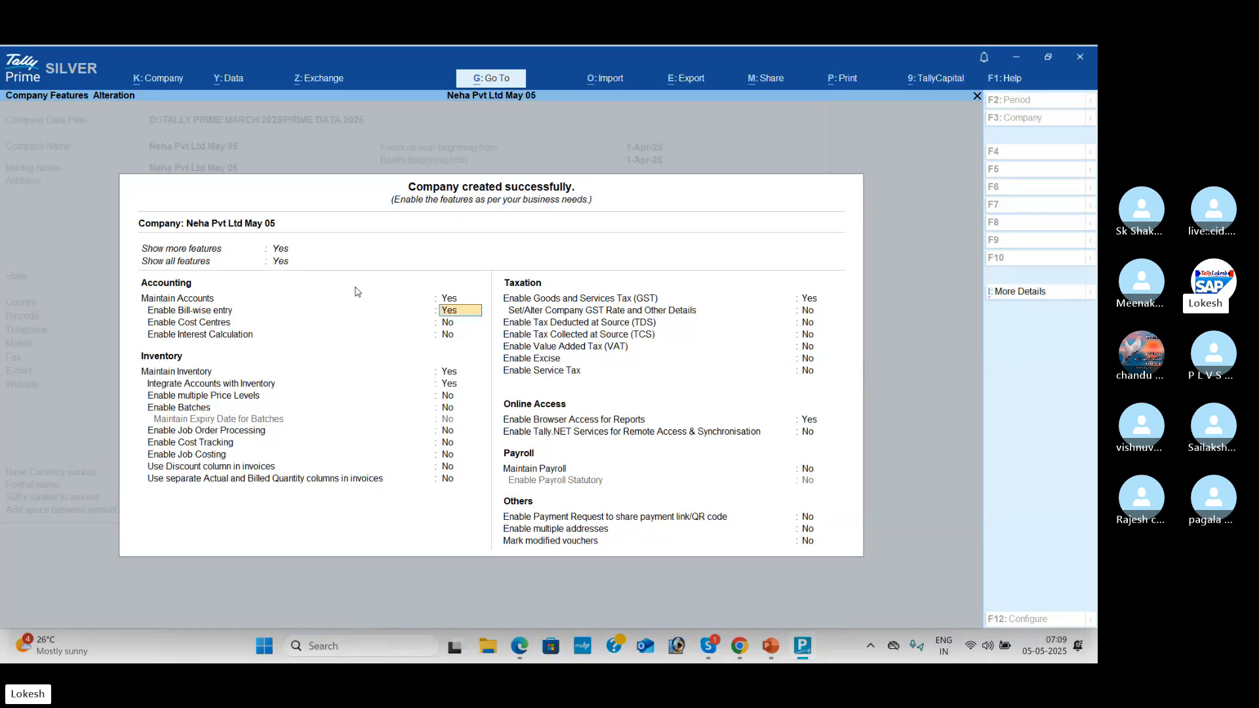
key("n")
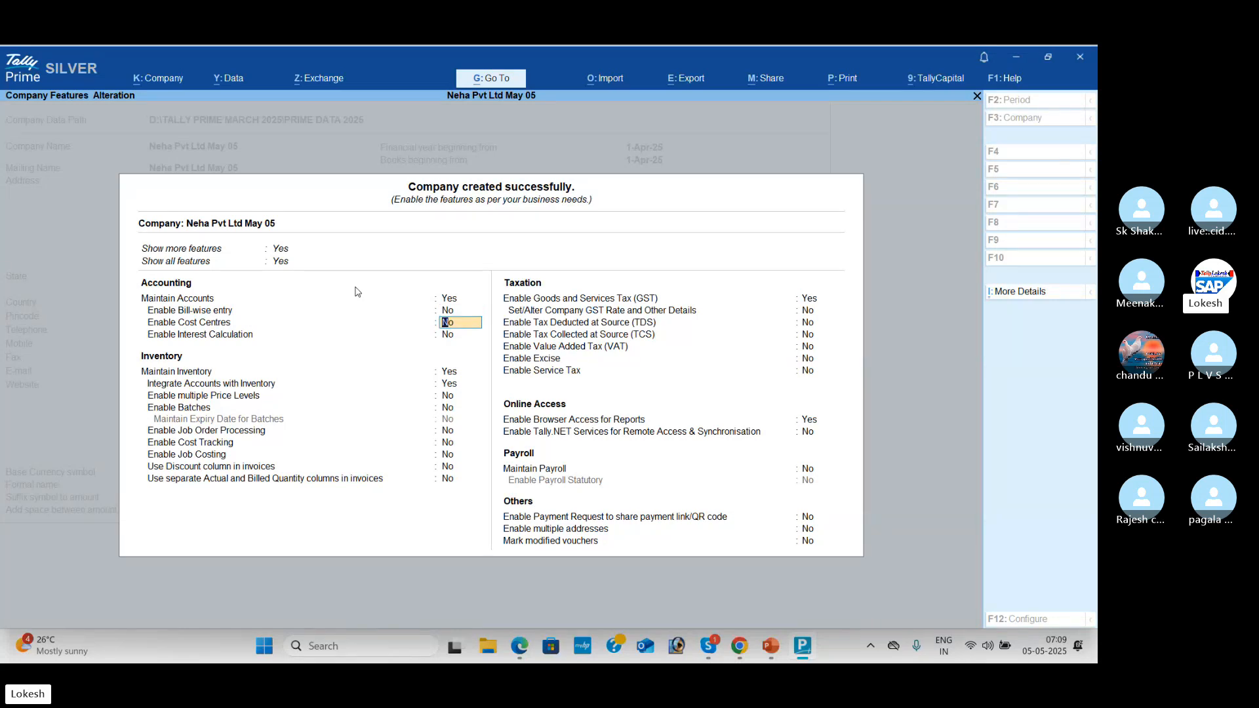
key("Return")
key("Return")
type("n")
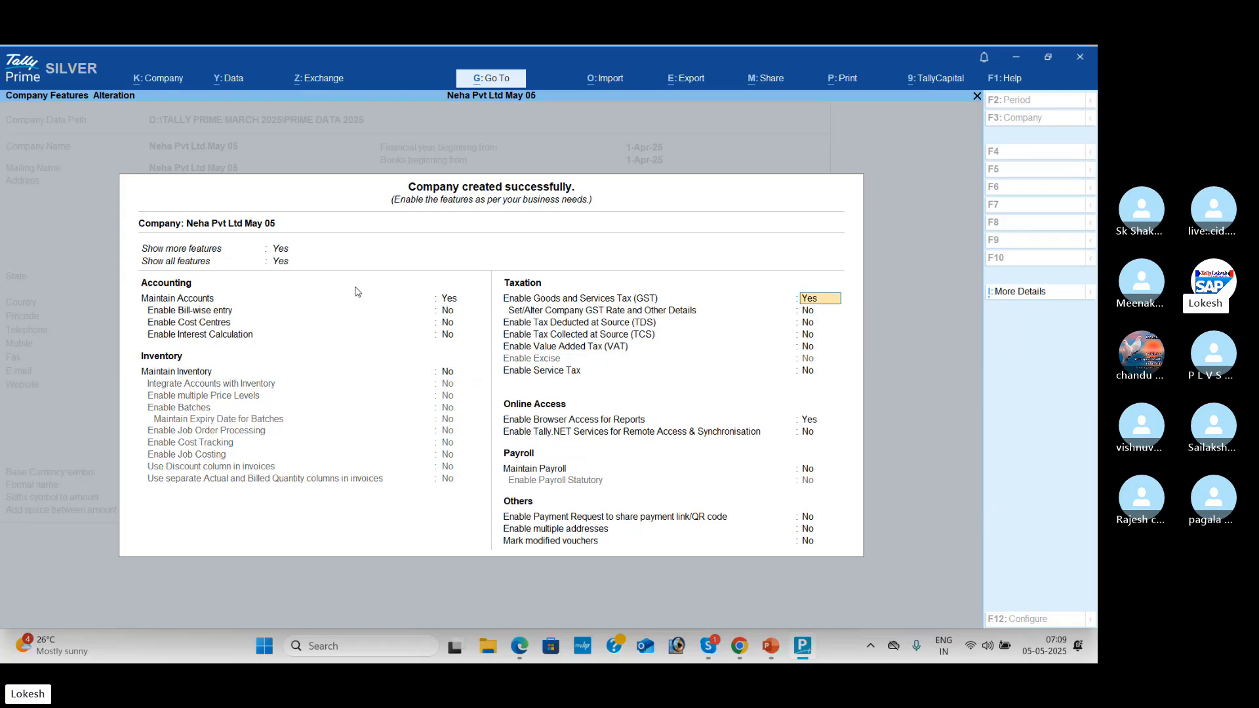
type("n")
key("Return")
key("Return")
key("Return")
key("Return")
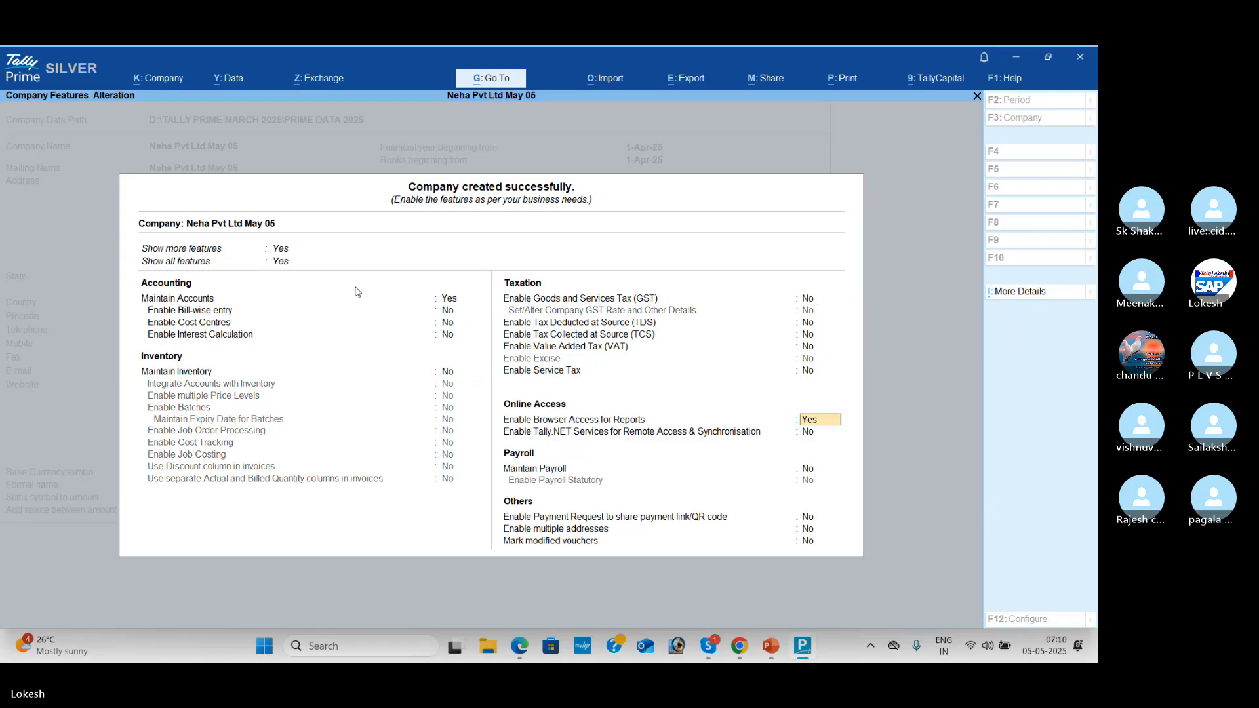
type("n")
key("Return")
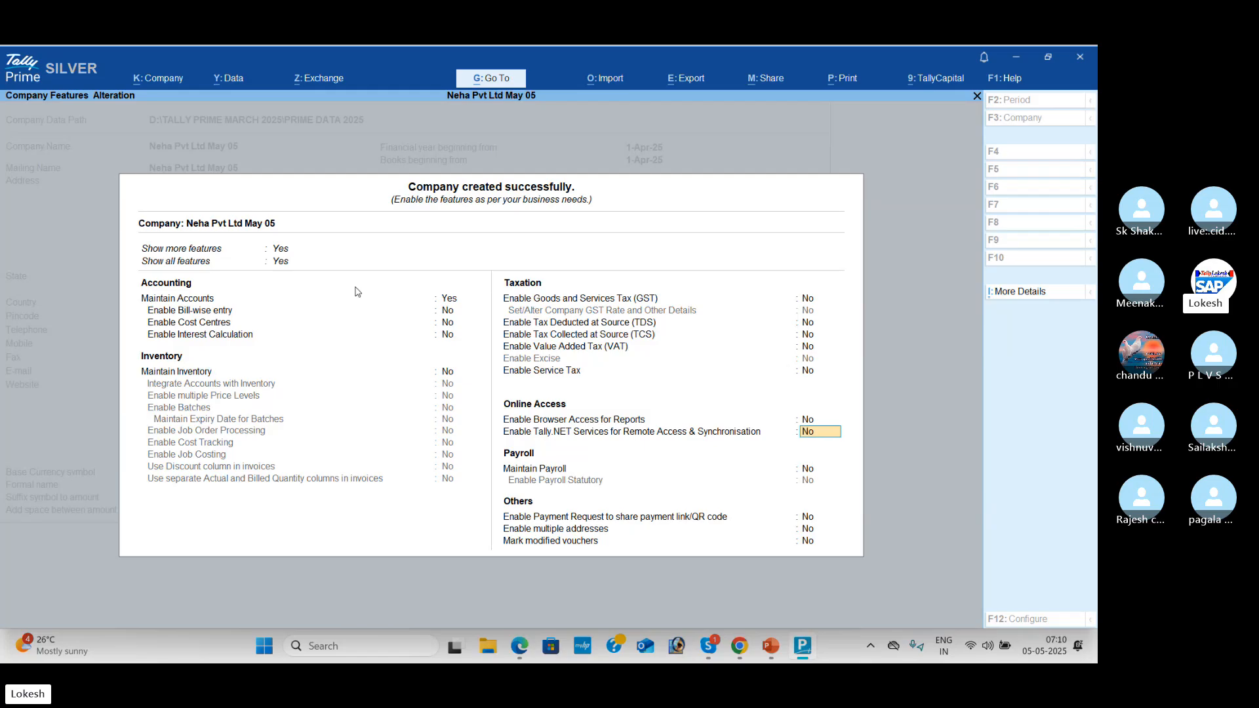
key("Down")
key("Down")
key("Down")
key("Down")
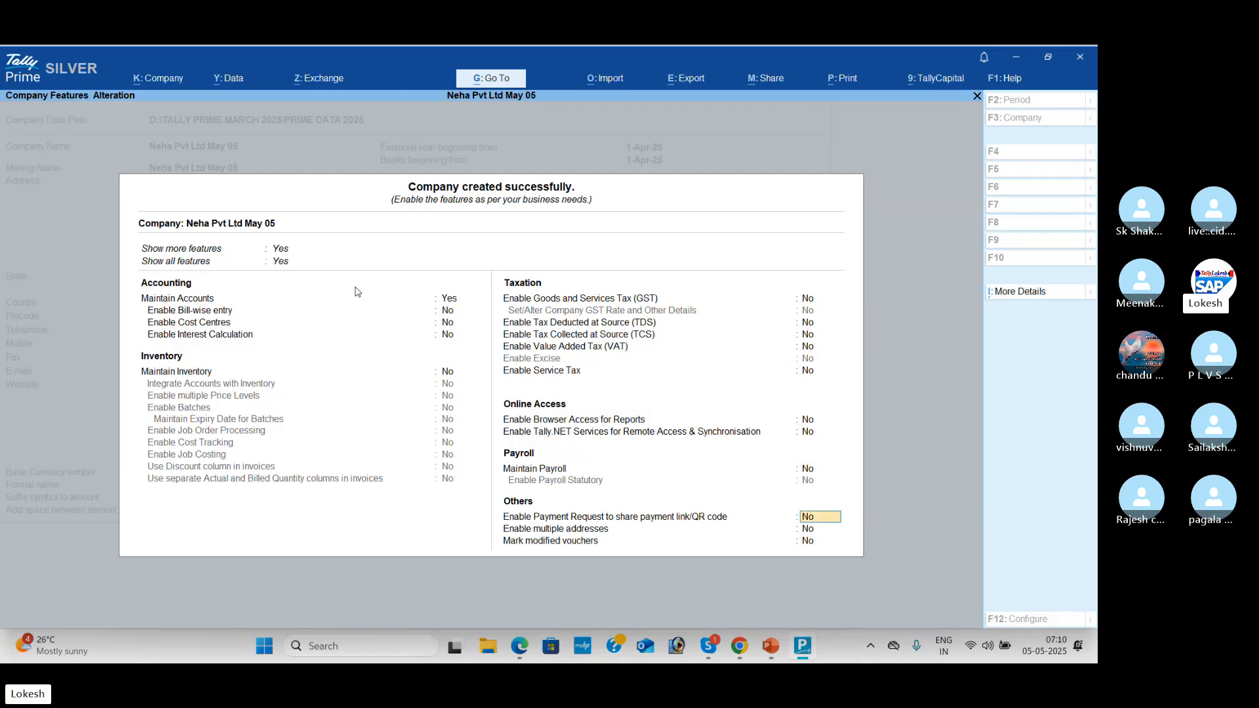
key("Return")
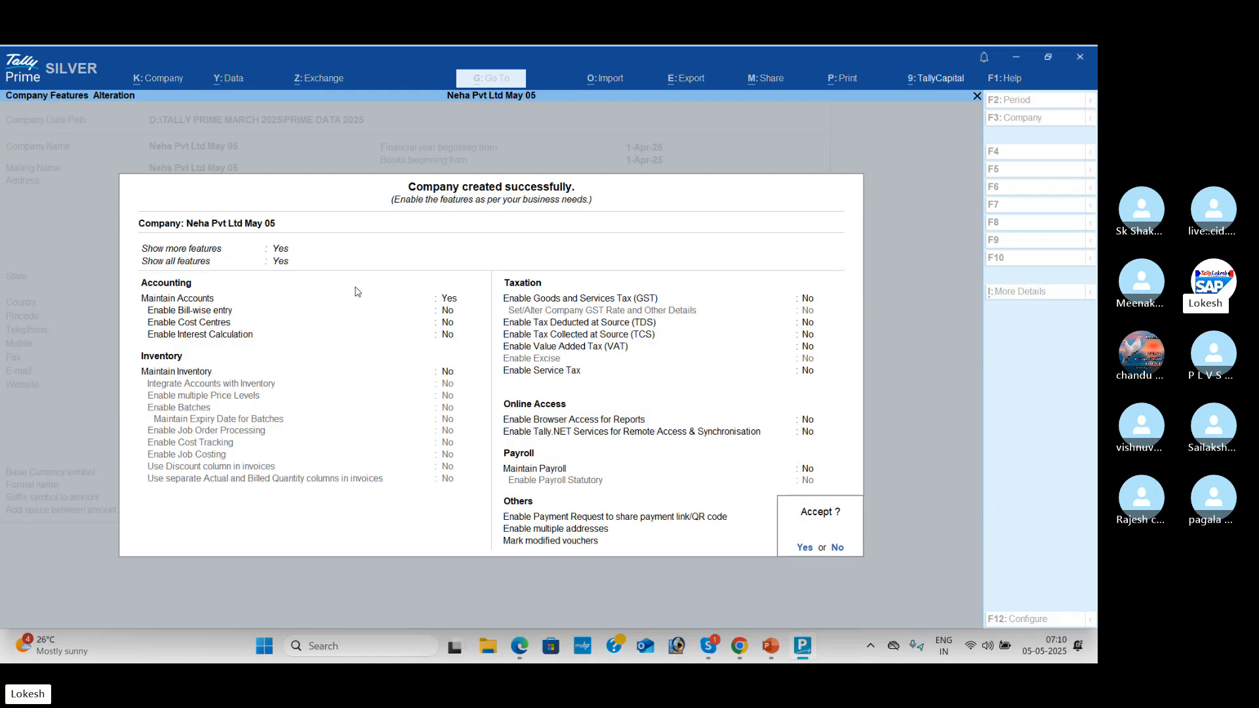
Step: Accept the company features with Y and open Chart of Accounts from Gateway of Tally
key("y")
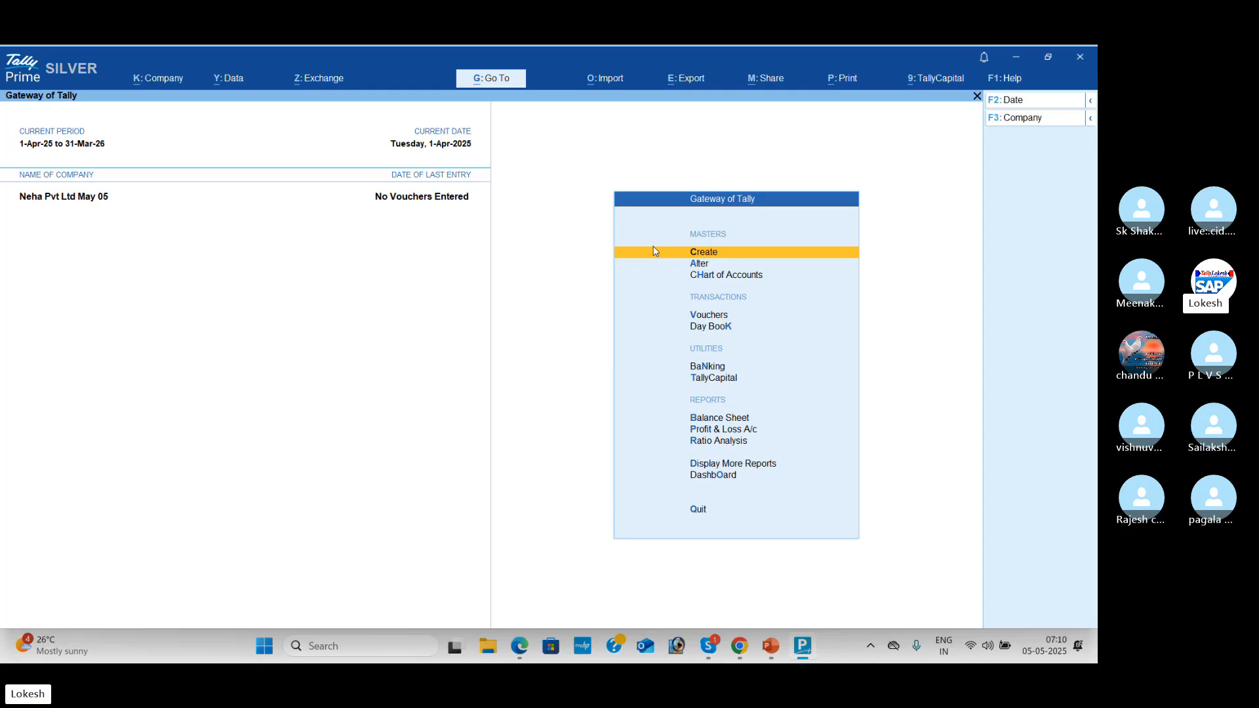
key("Down")
key("Down")
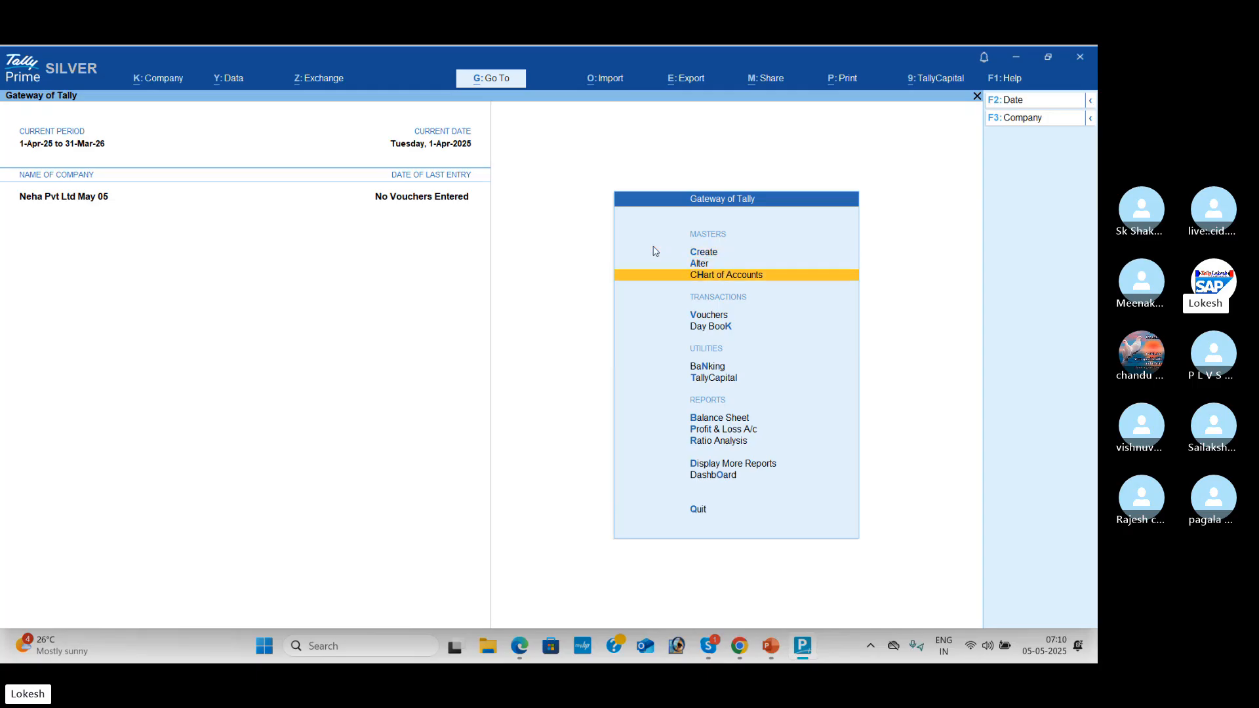
key("Return")
Step: Review the Groups, Ledgers and Voucher Types lists in Chart of Accounts
key("Up")
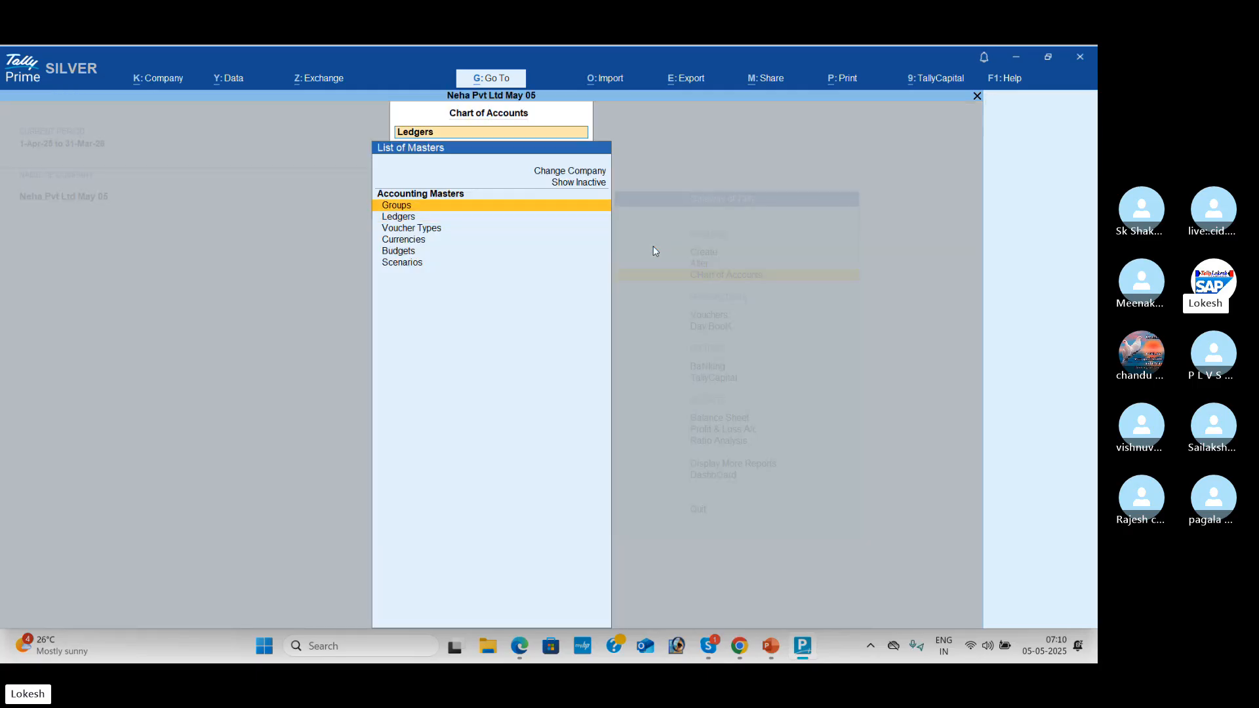
key("Return")
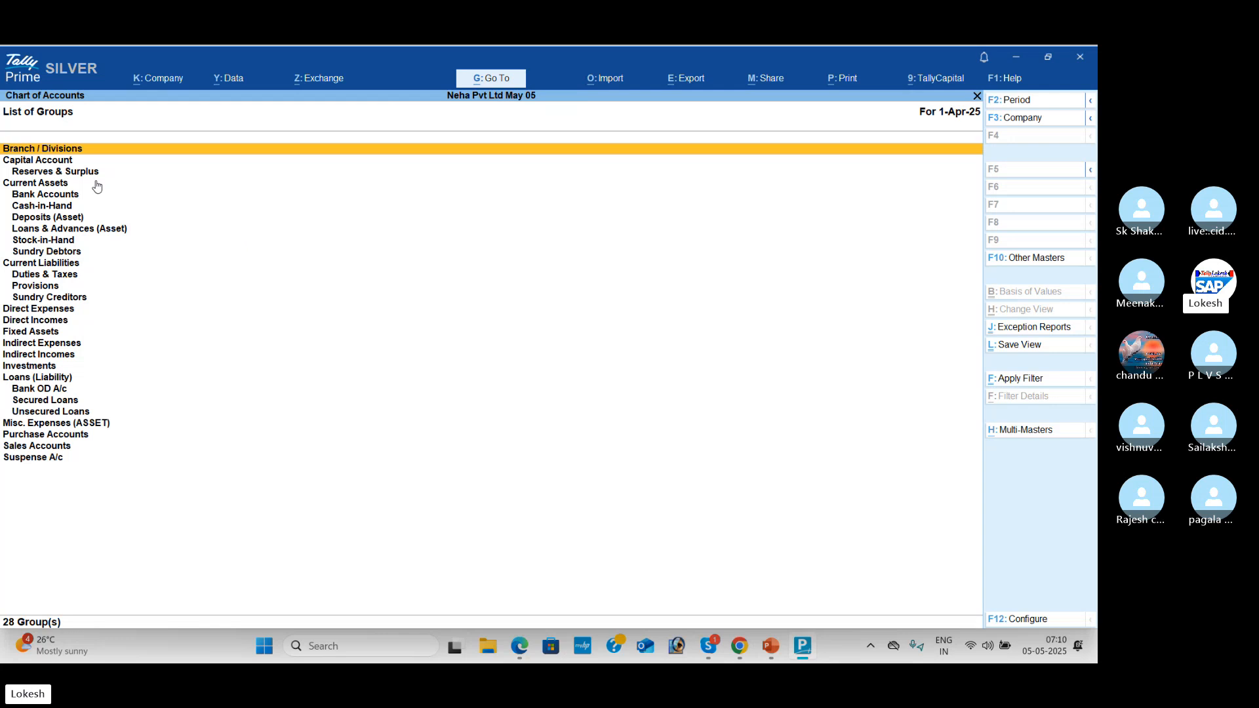
key("Down")
key("Down")
key("Down")
key("Down")
key("Down")
key("Down")
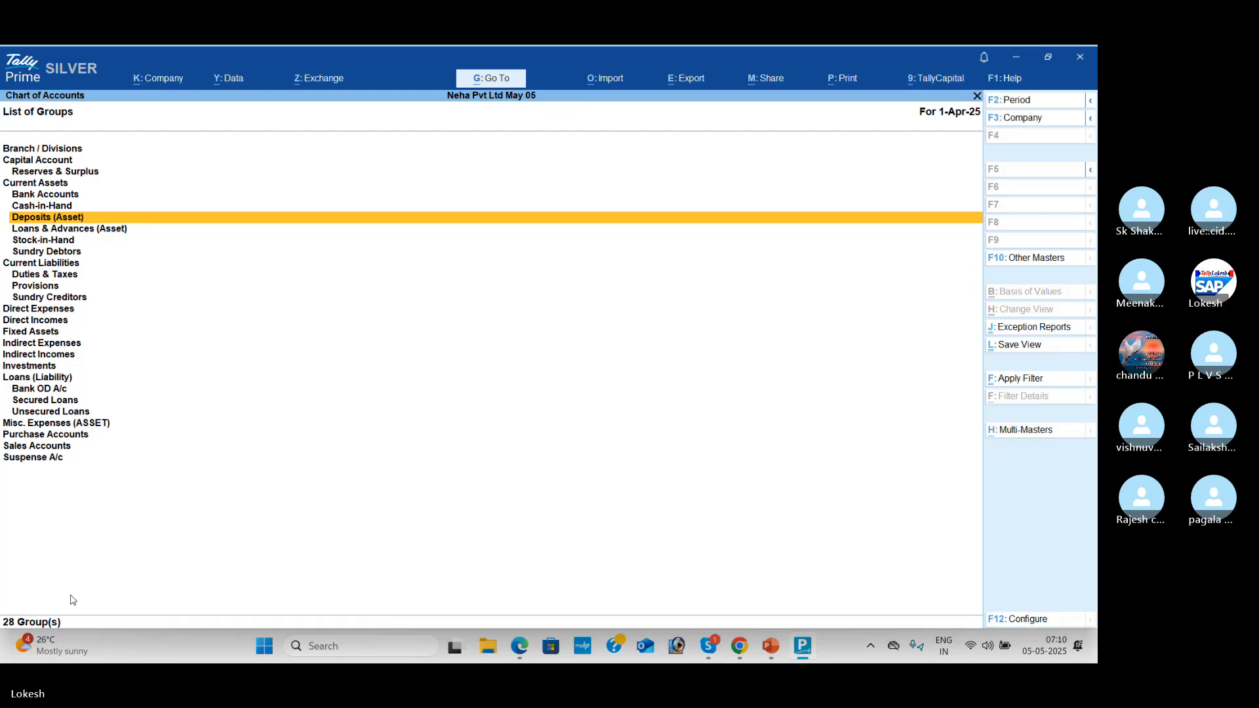
key("Escape")
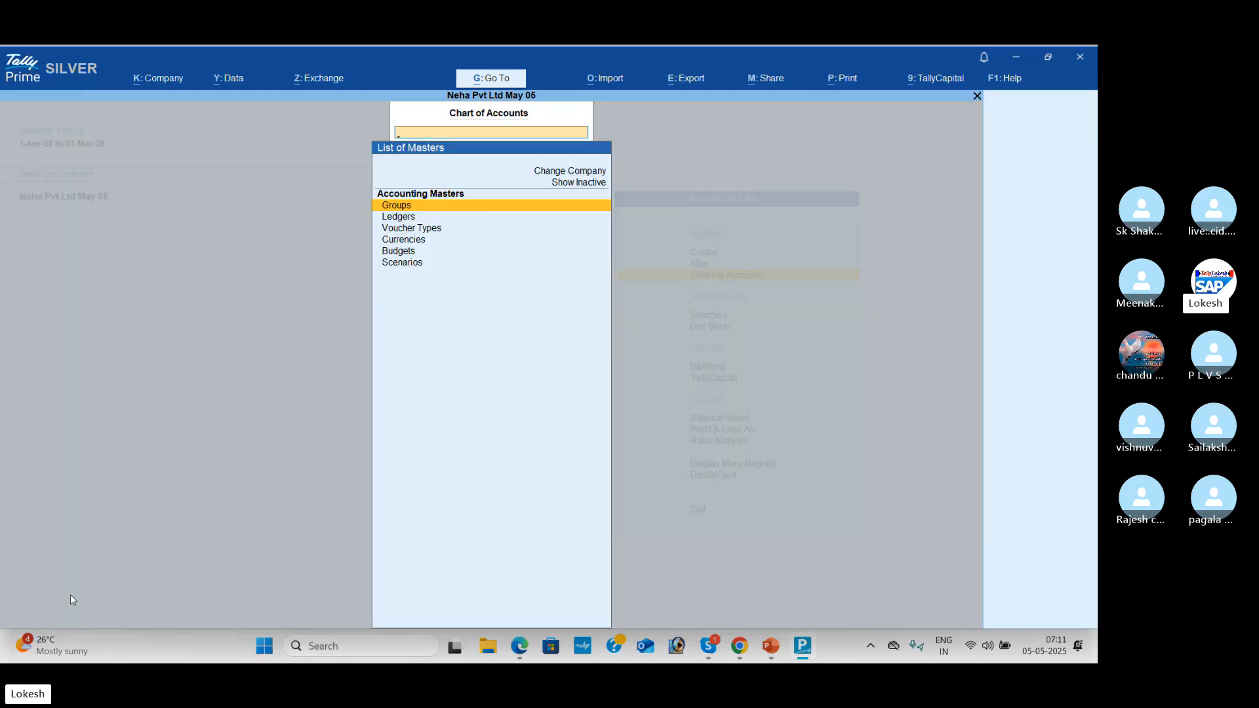
key("Down")
key("Return")
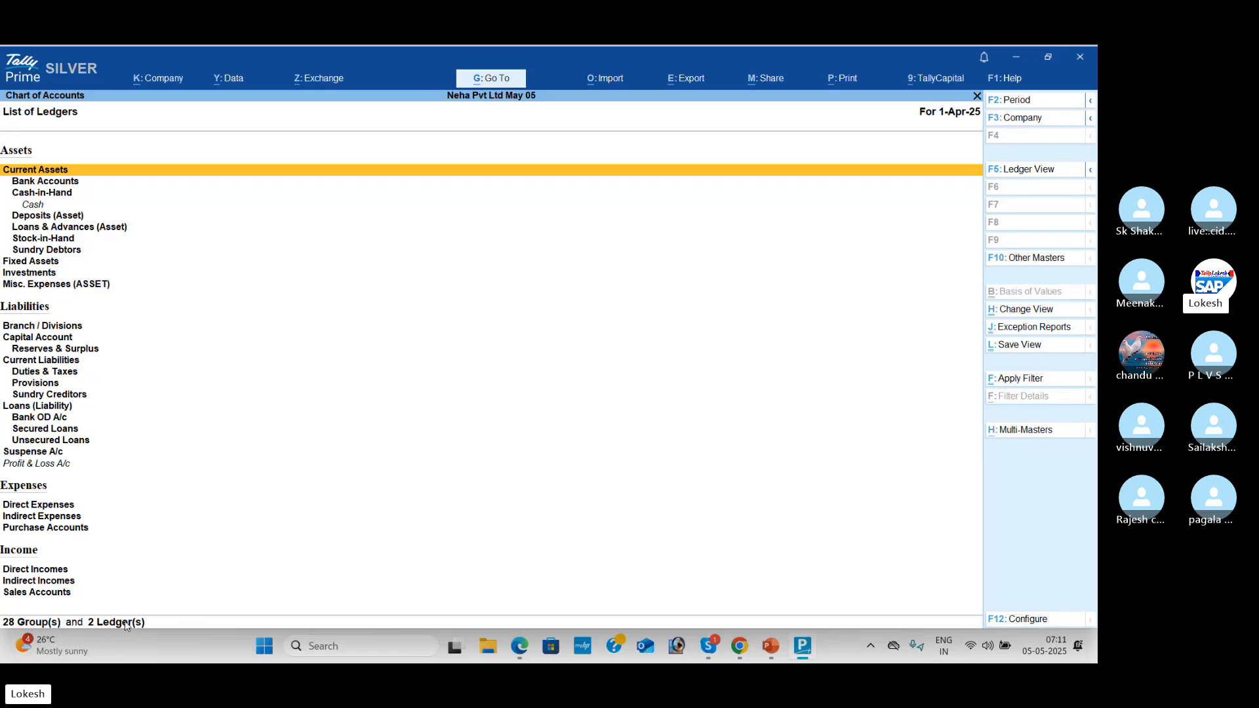
key("ctrl+h")
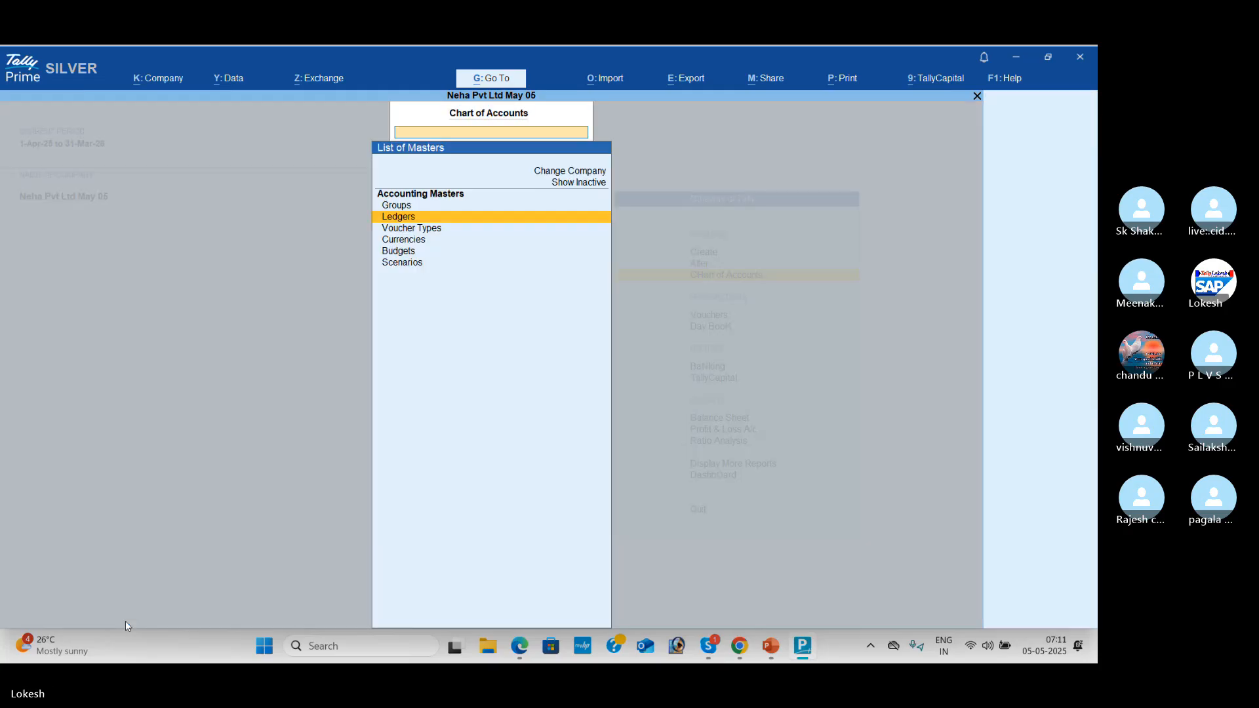
key("Down")
key("Return")
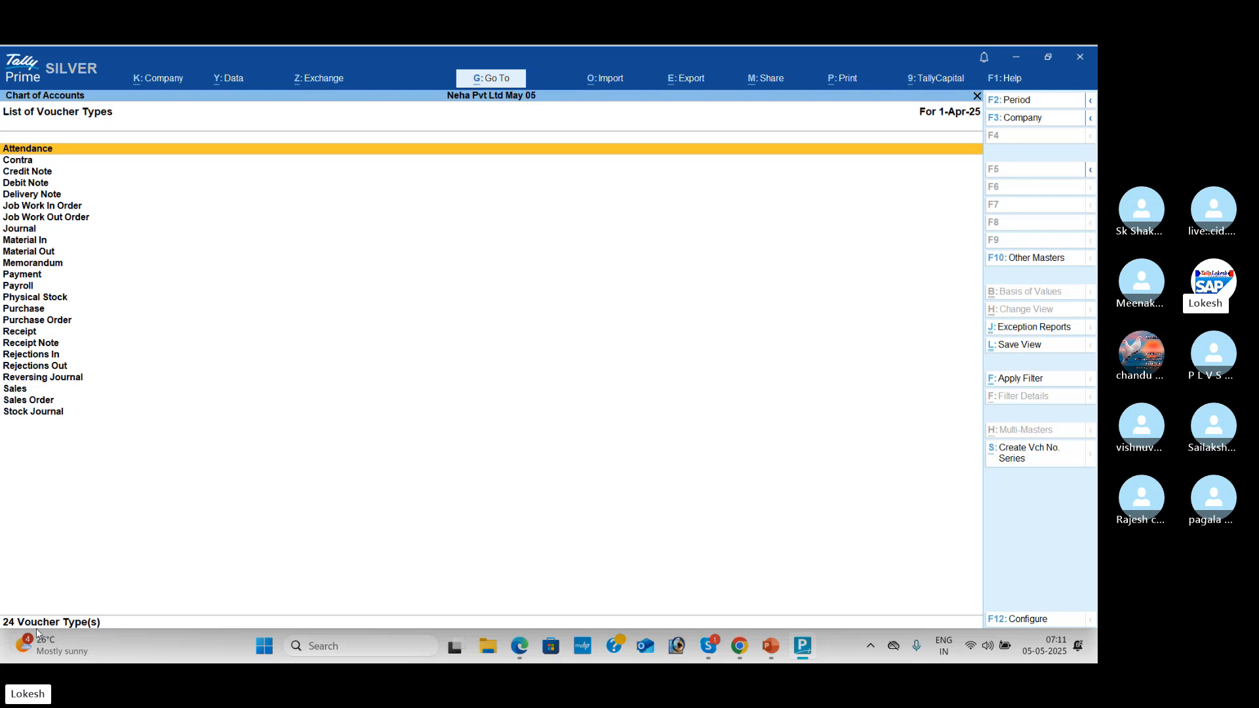
key("Escape")
key("Escape")
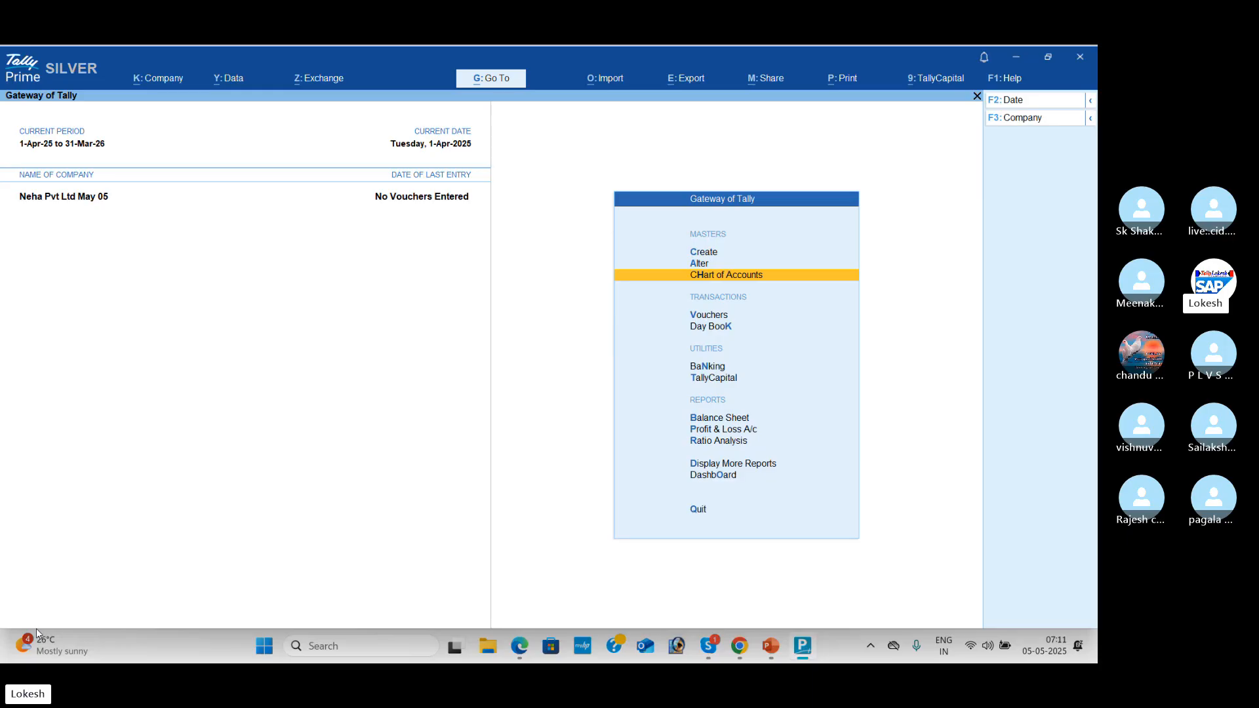
Step: Open a blank ledger from Create > Ledger, then switch to the transactions PDF
key("Up")
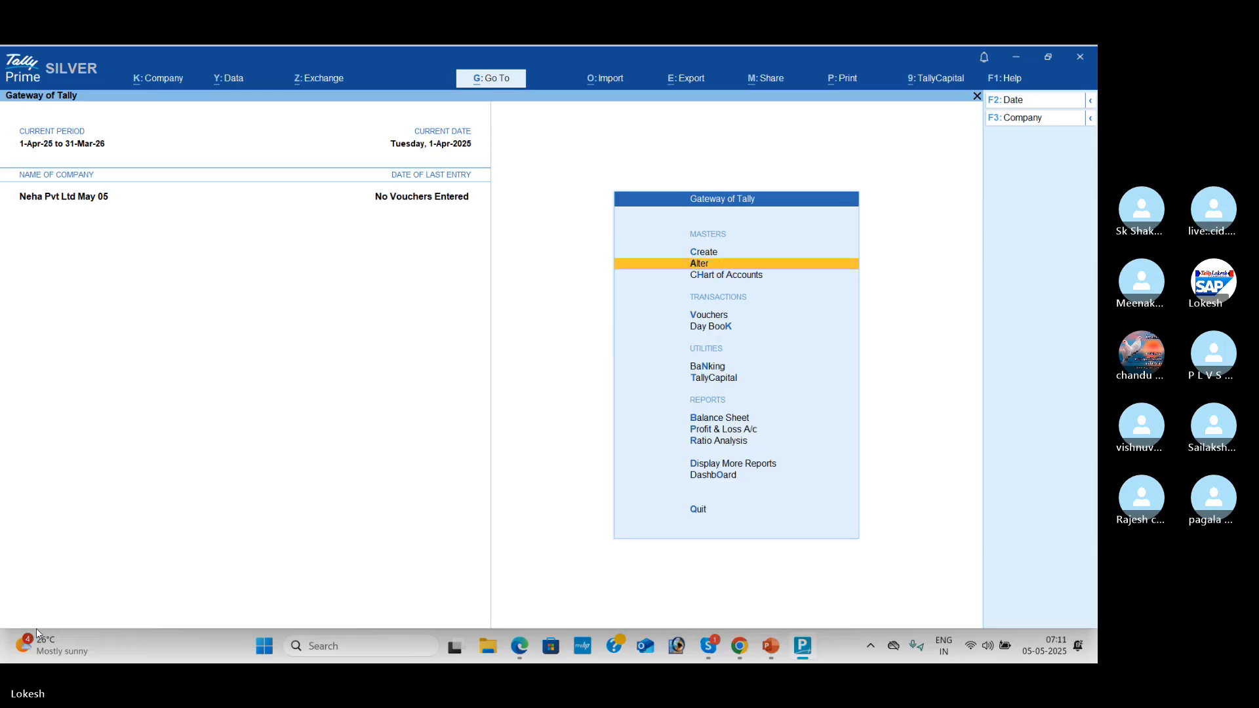
key("Up")
key("Return")
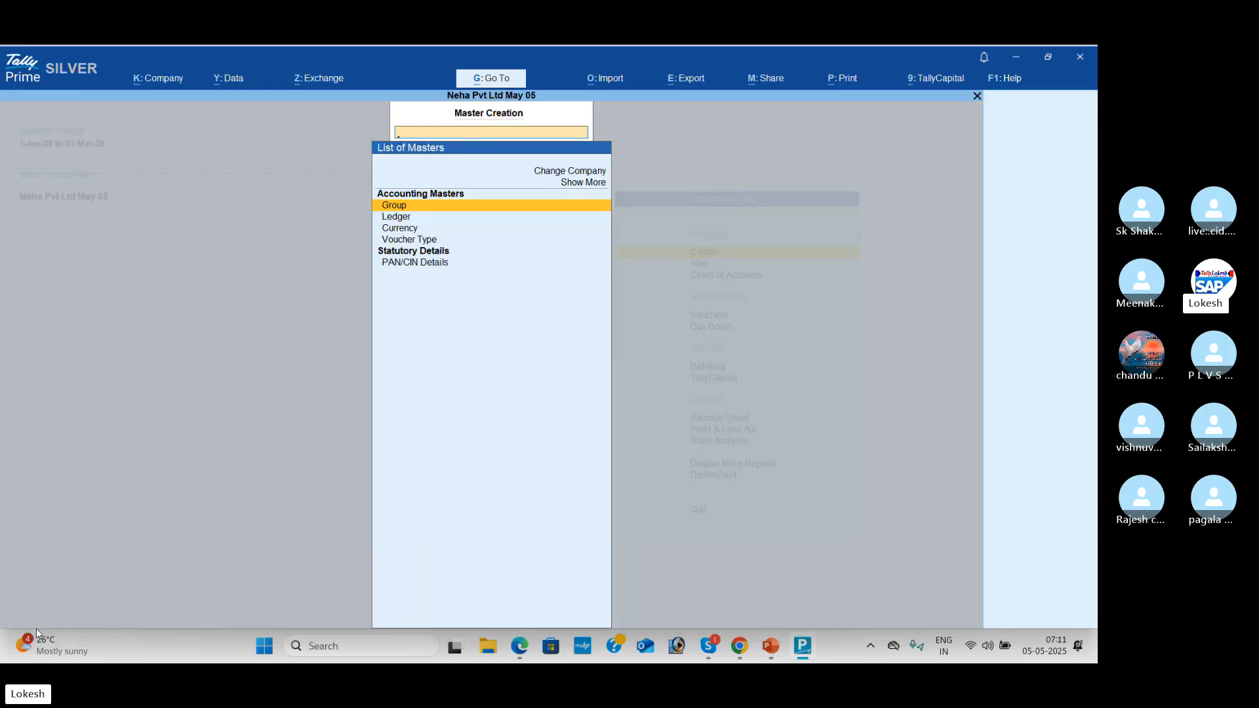
key("Down")
key("Return")
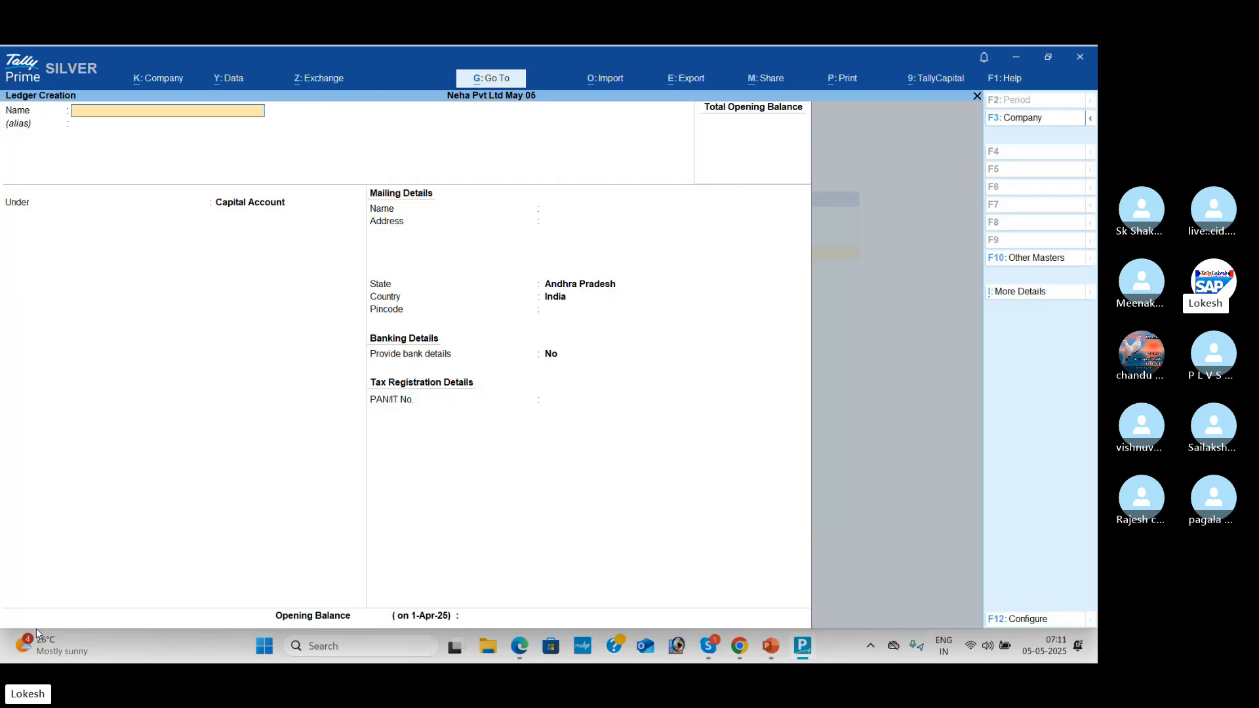
key("alt+Tab")
Step: Zoom the PDF out to see all ten transactions, zoom back in, and return to TallyPrime
key("Down")
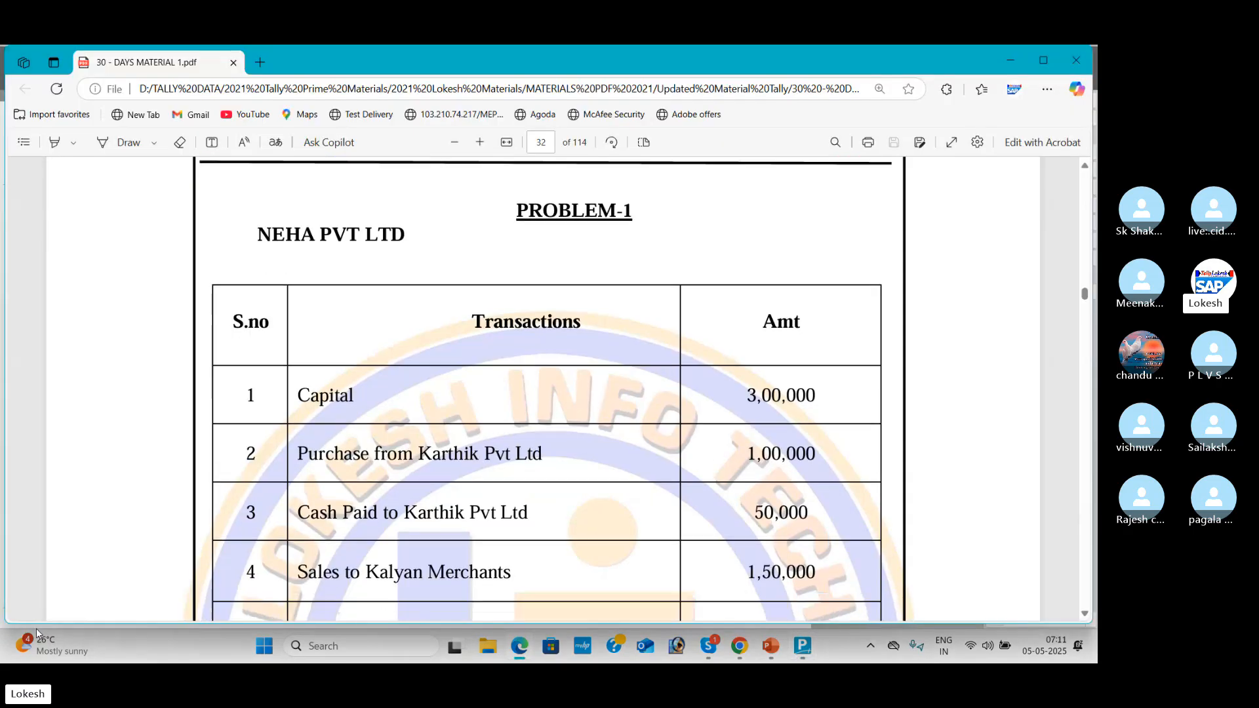
key("Down")
key("Down")
key("Down")
key("Down")
key("Down")
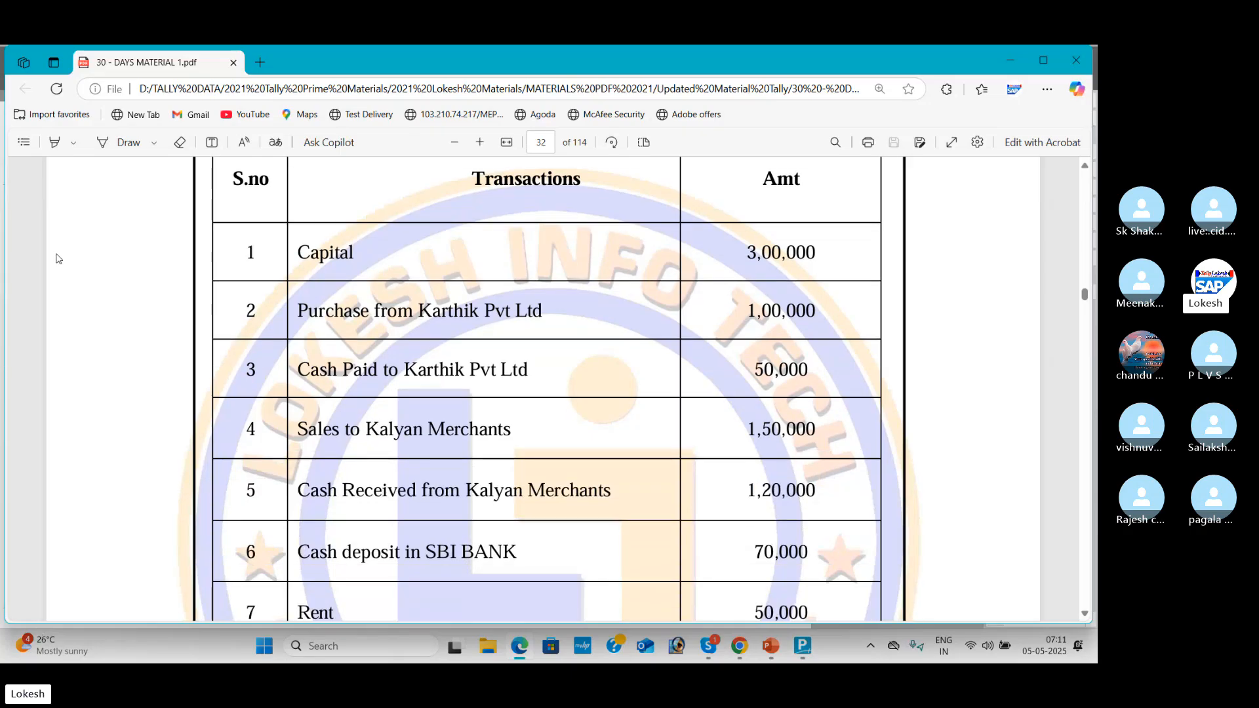
left_click(452, 143)
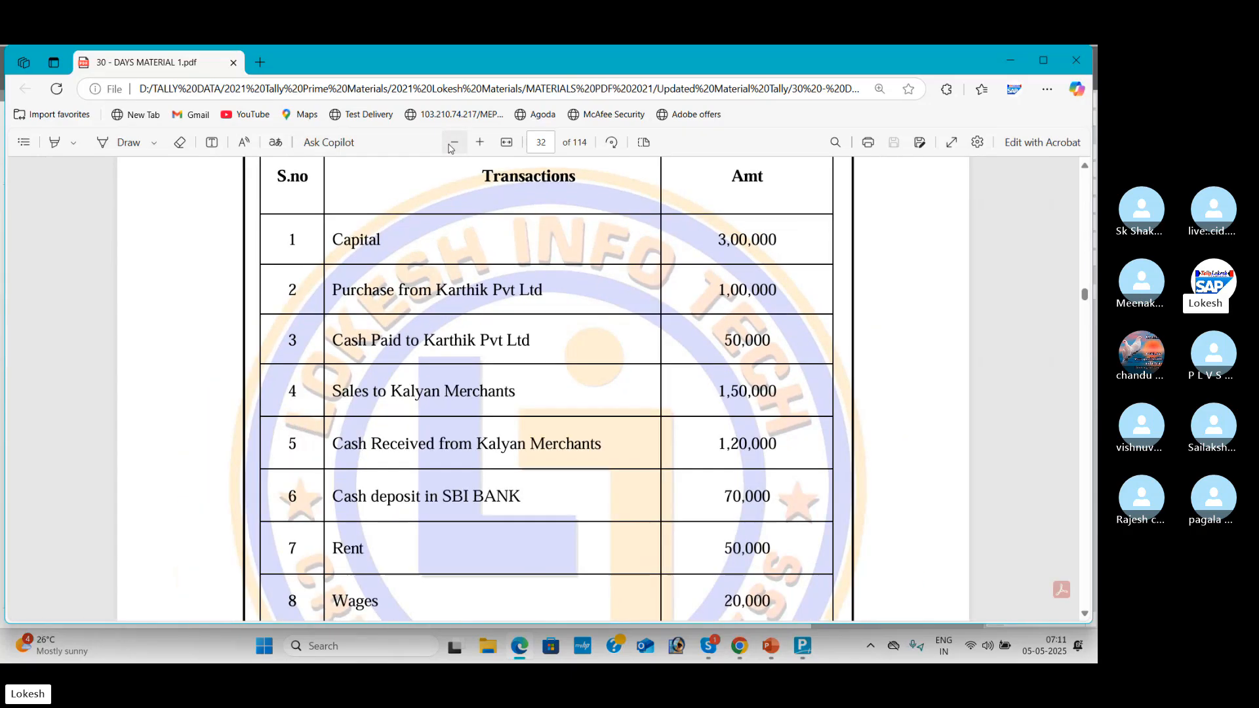
left_click(452, 143)
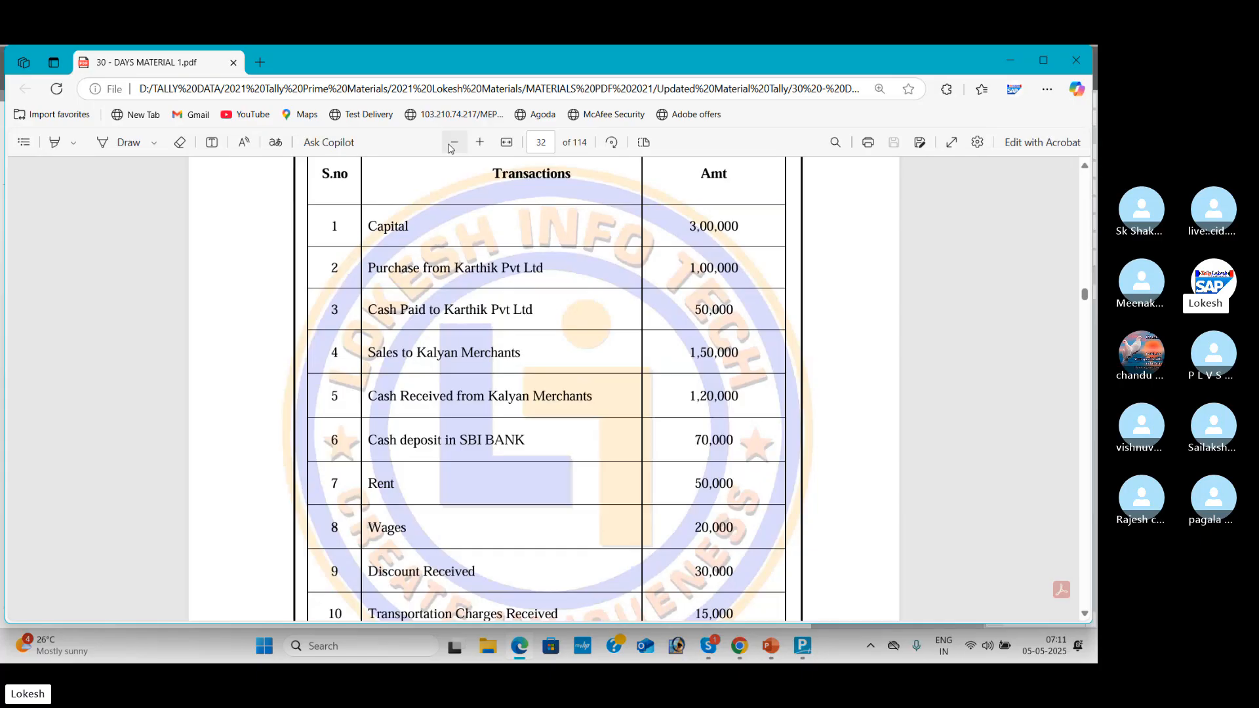
left_click(453, 143)
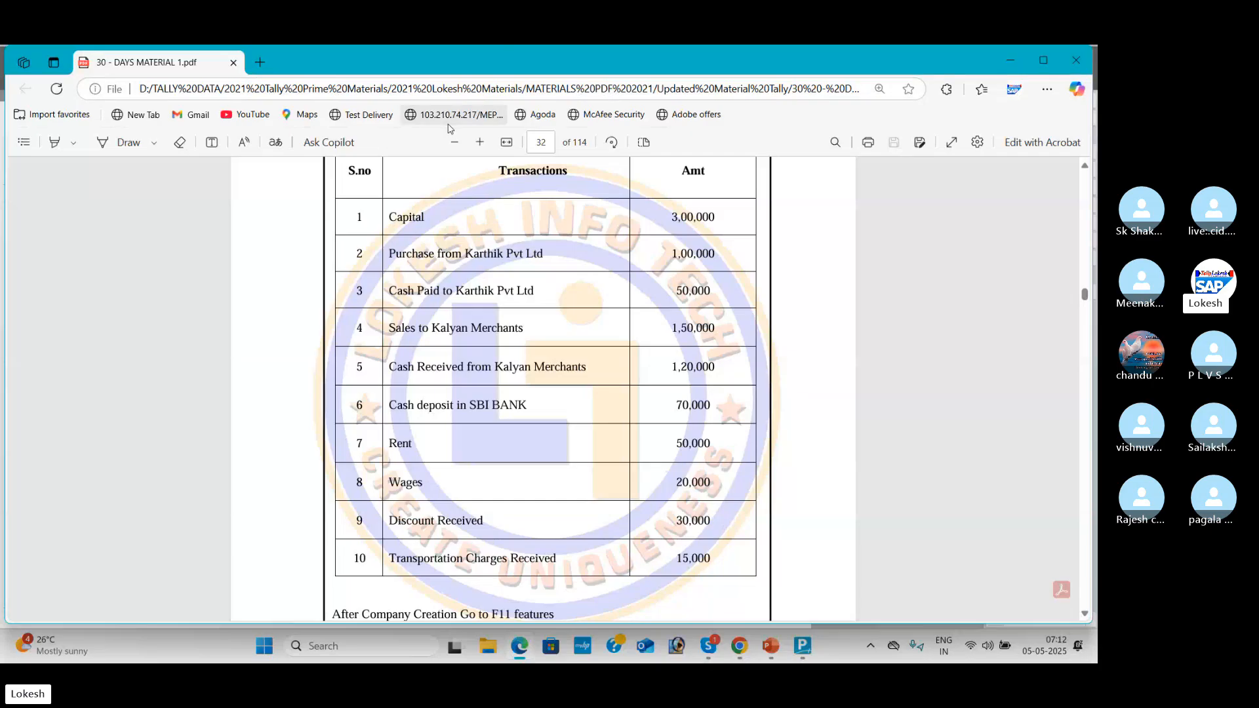
left_click(481, 142)
left_click(485, 144)
left_click(485, 144)
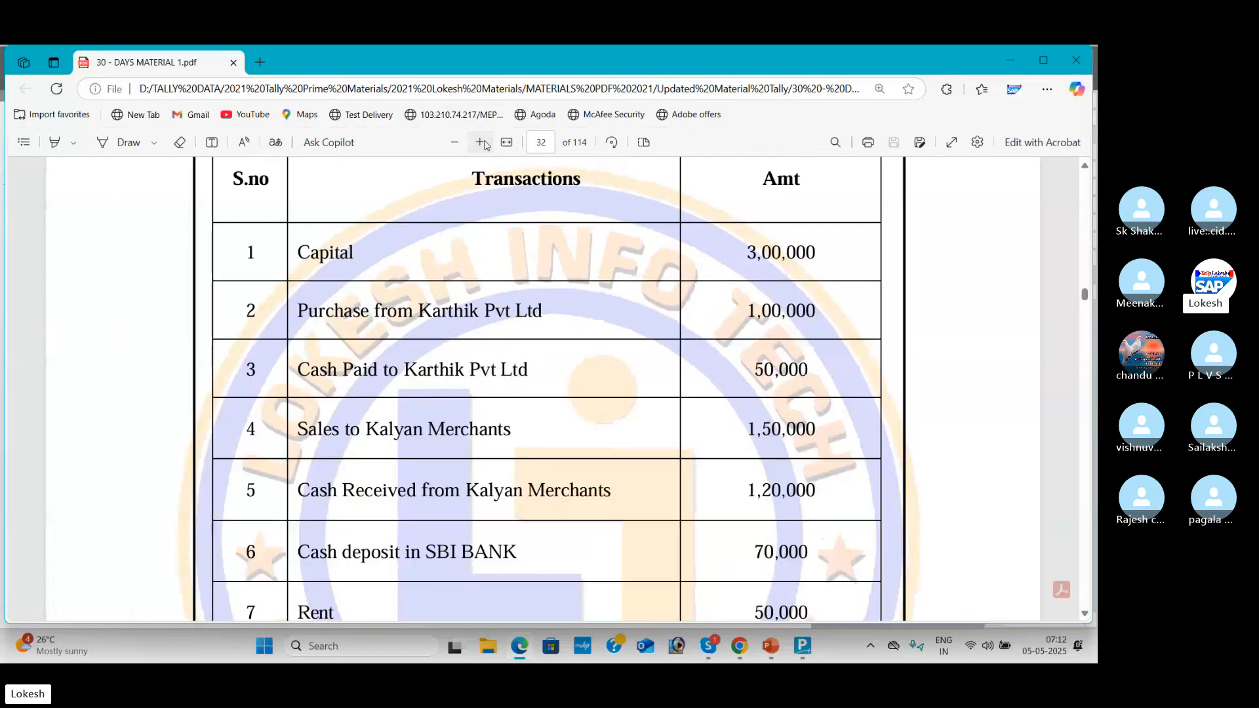
left_click(485, 143)
key("alt+Tab")
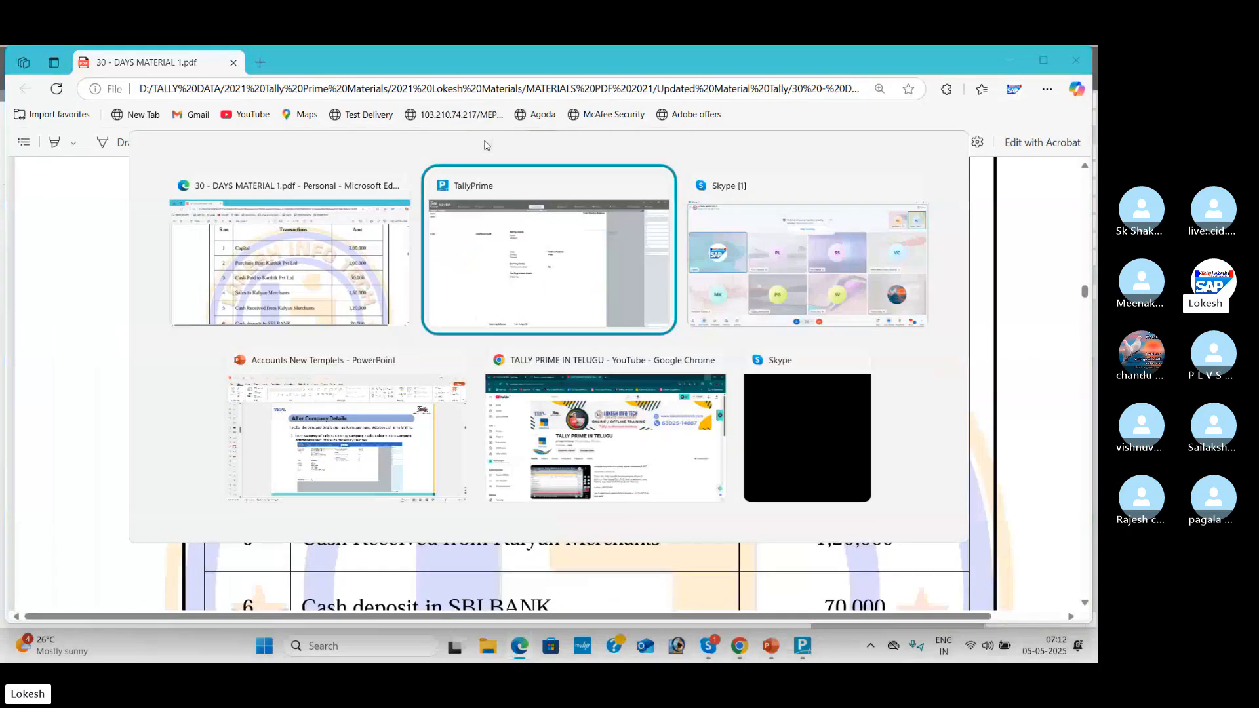
Step: Create the Capital ledger under Capital Account and save it
type("C")
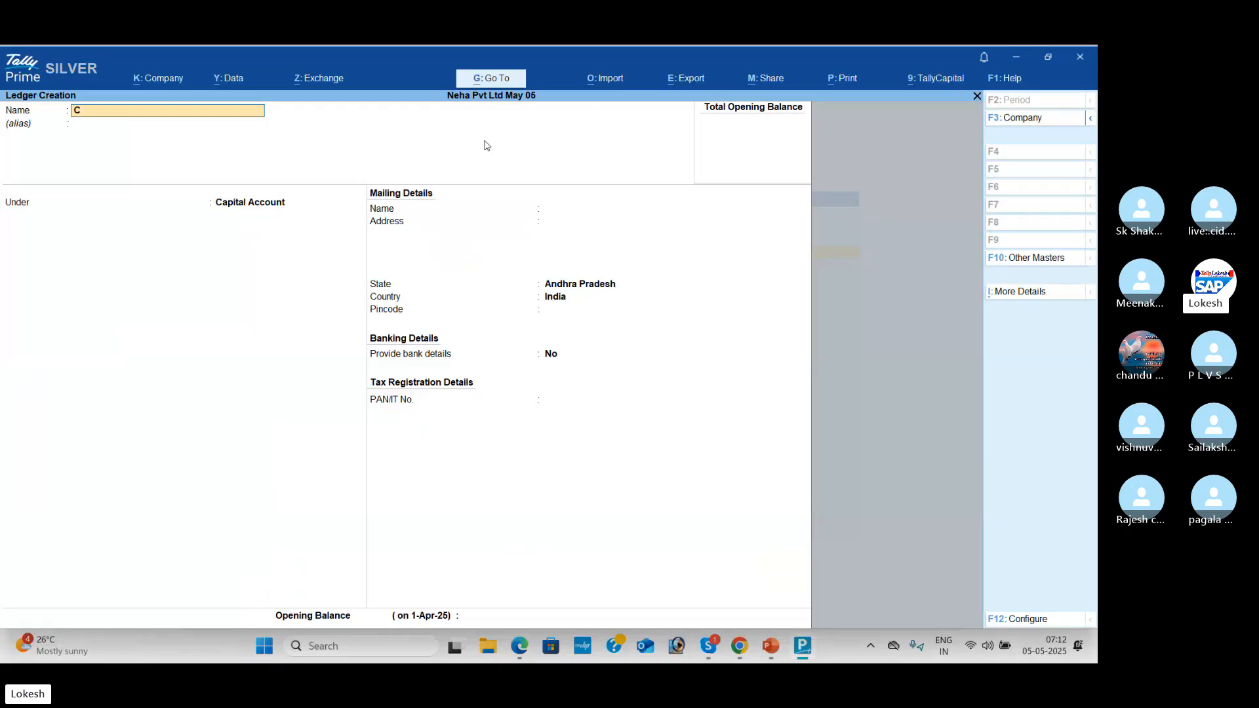
type("apital")
key("Return")
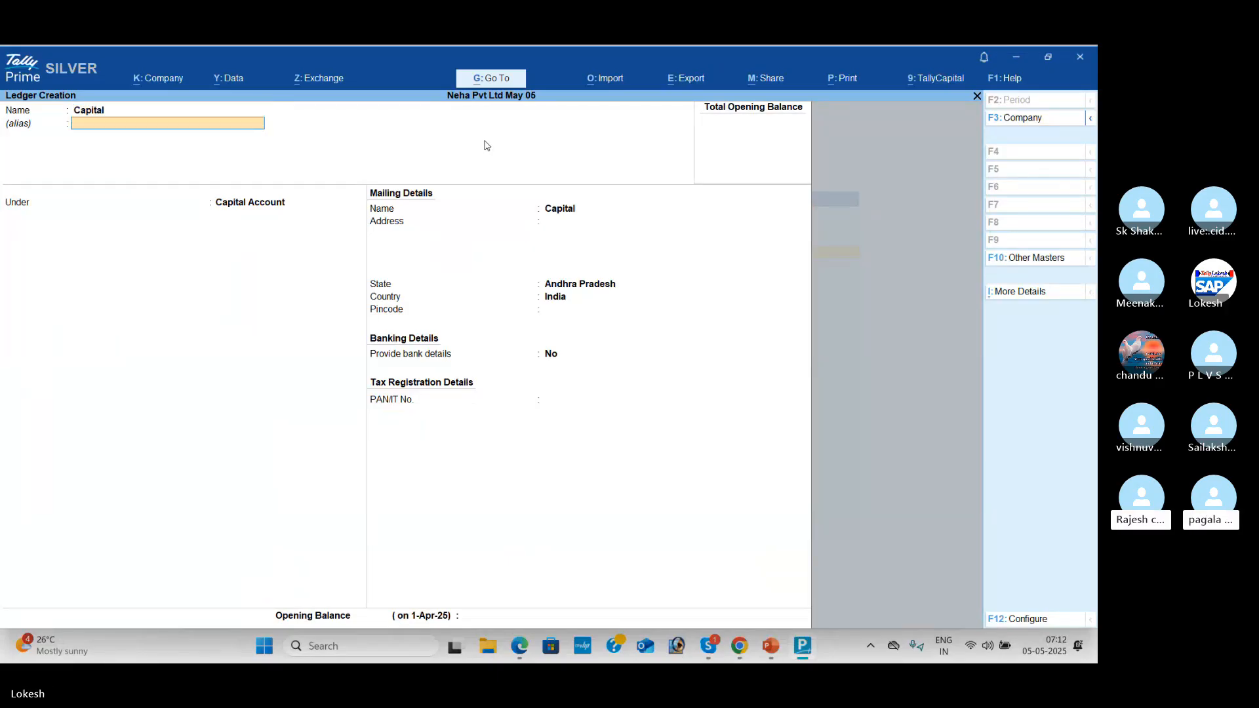
key("Return")
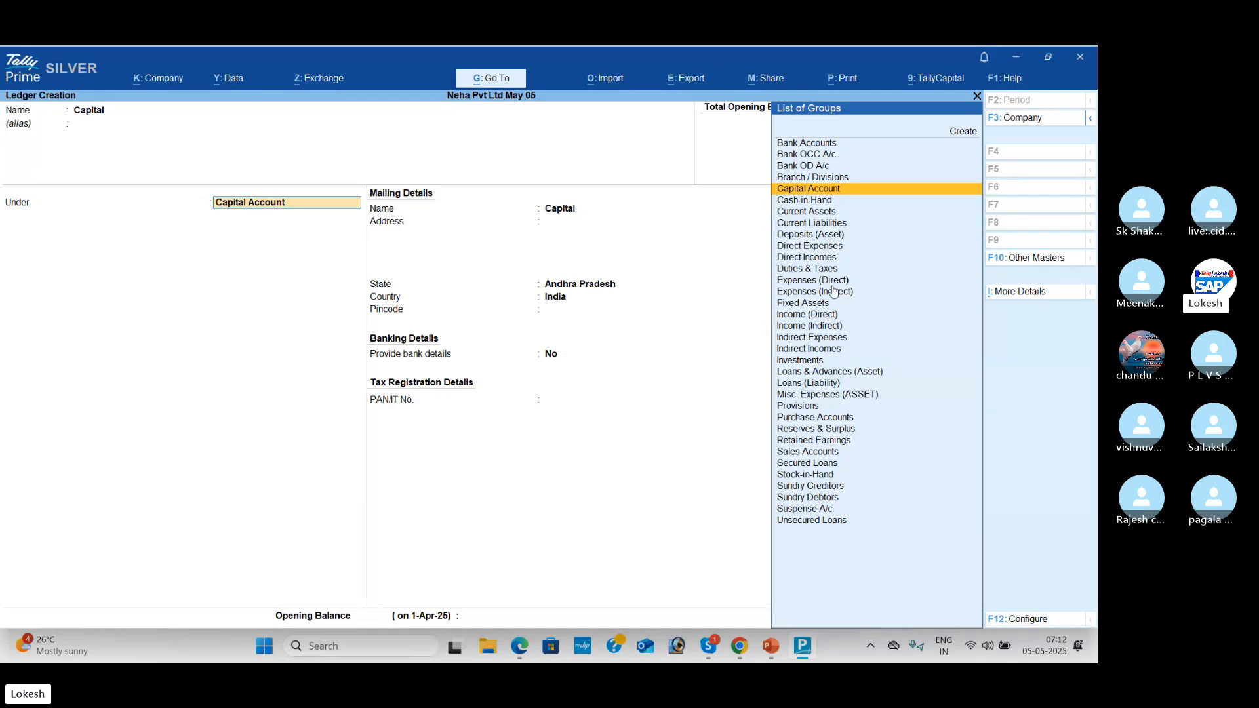
key("Down")
key("Down")
key("Down")
key("Down")
key("Down")
key("Down")
key("Down")
key("Down")
key("Down")
key("Down")
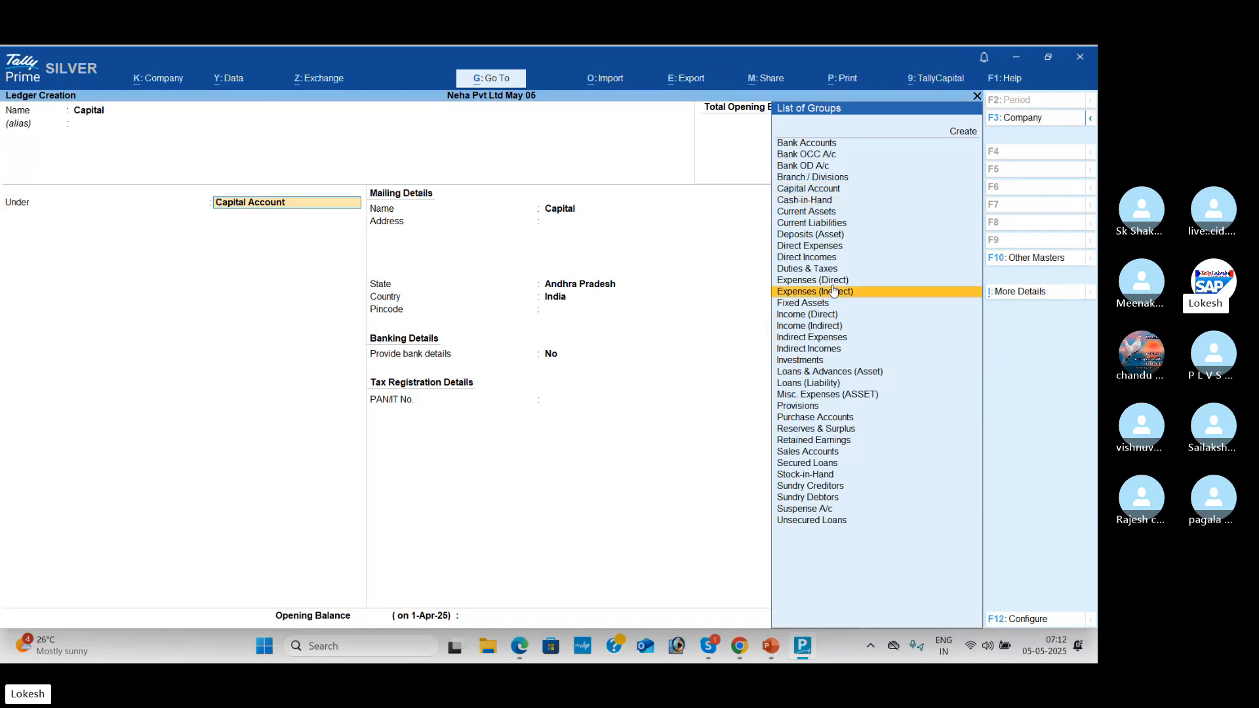
key("Right")
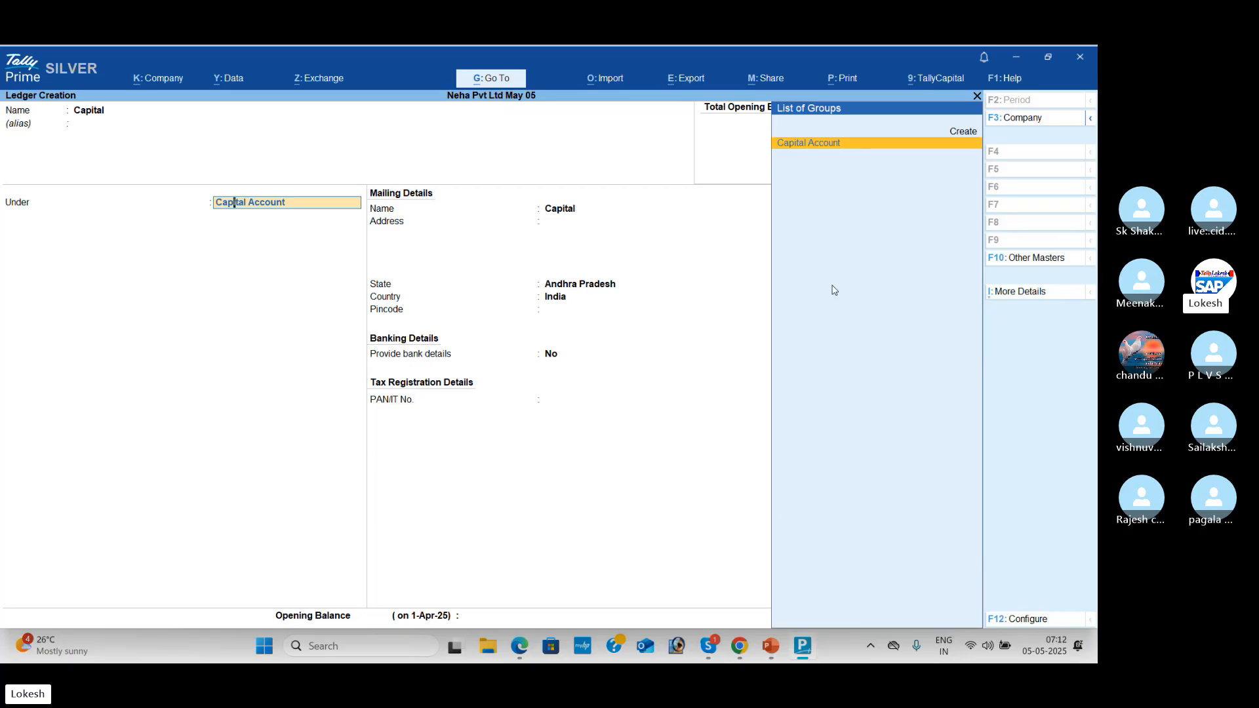
key("Return")
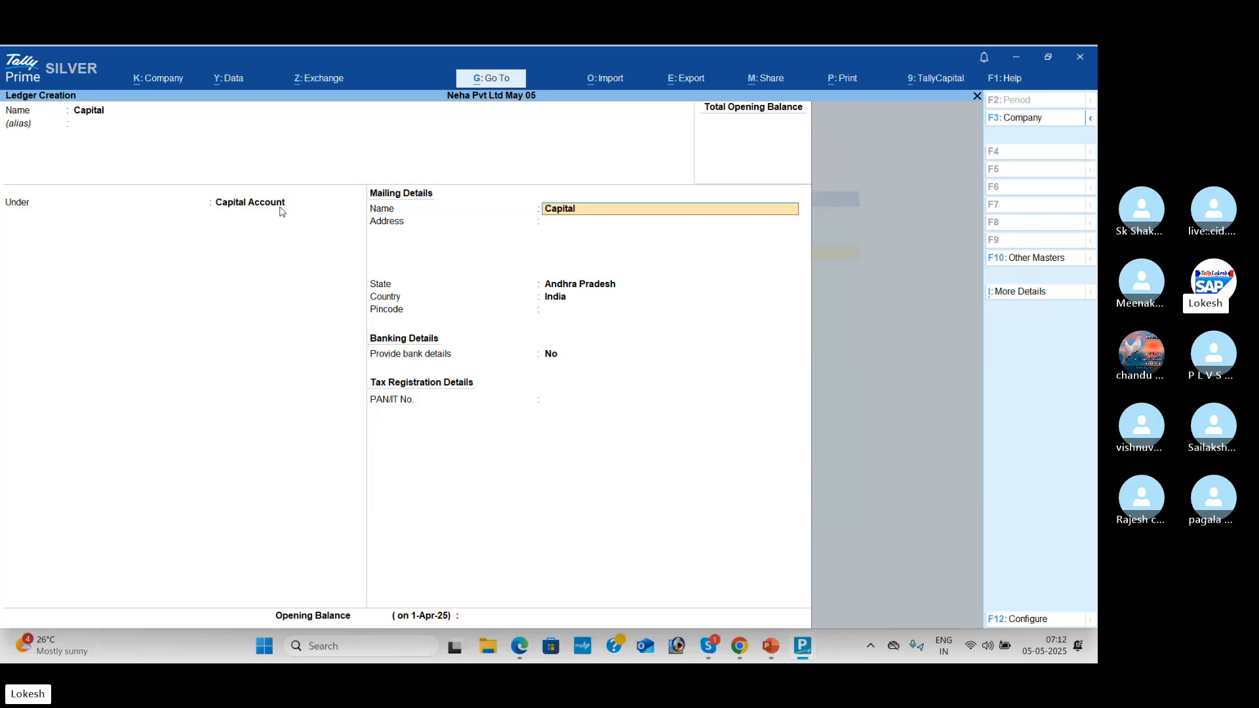
key("Return")
key("Return")
key("Return")
key("Return")
key("Return")
key("Return")
key("Return")
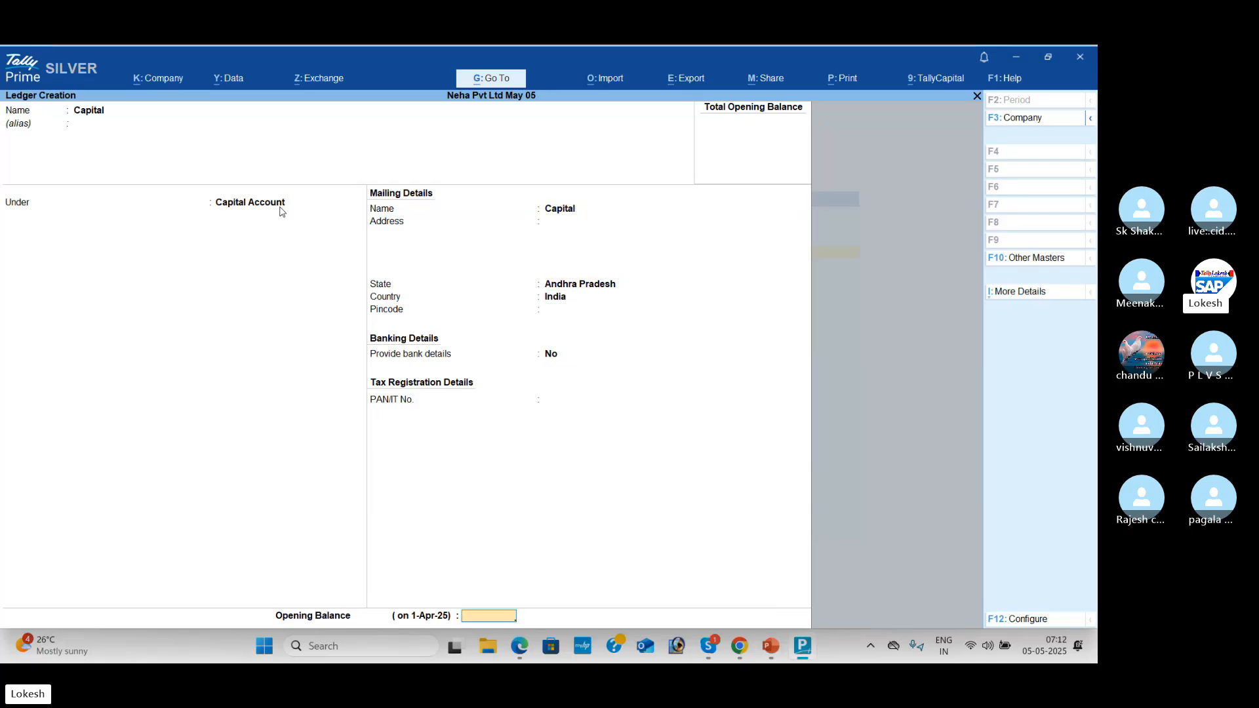
key("Return")
key("Return")
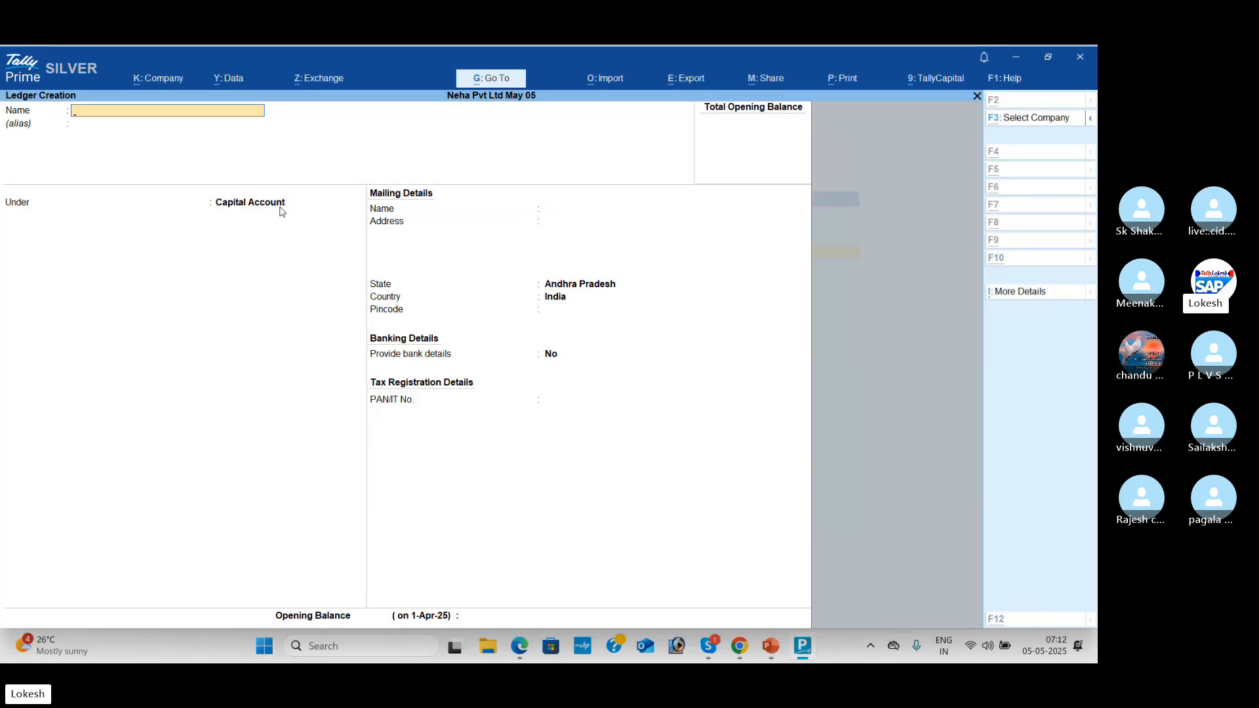
key("alt+Tab")
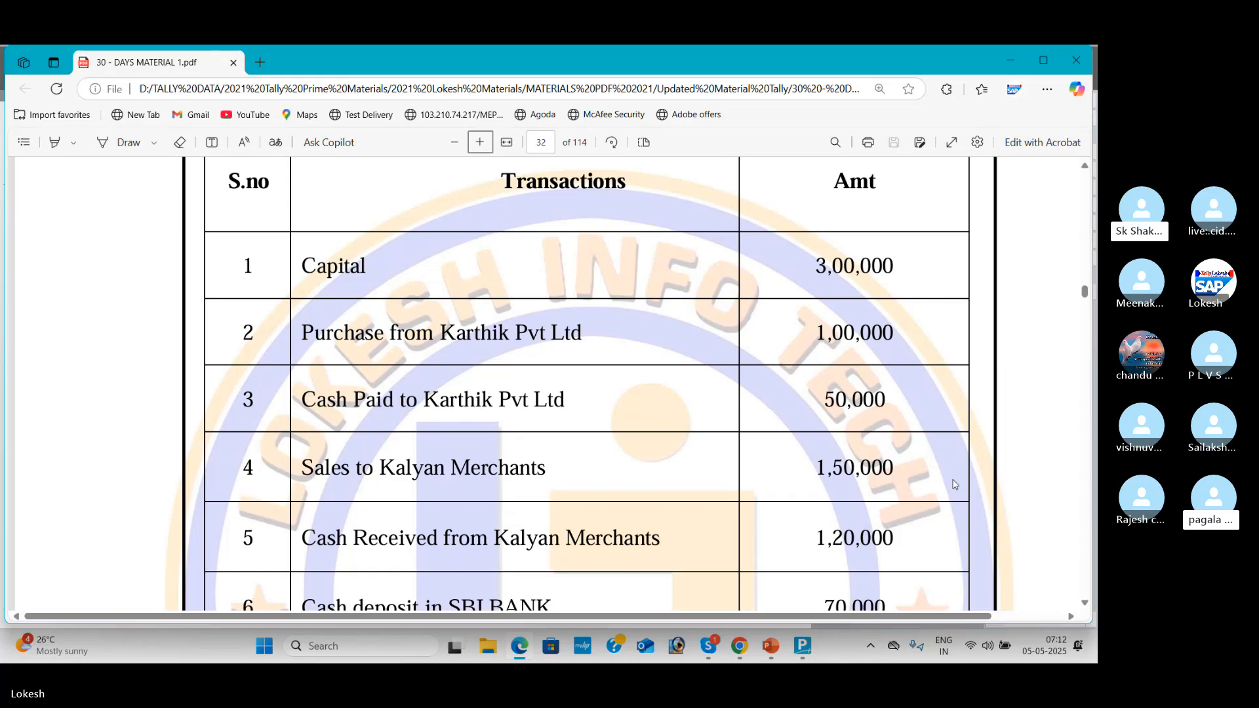
Step: Name a new ledger Purchase and place it under Purchase Accounts
key("alt+Tab")
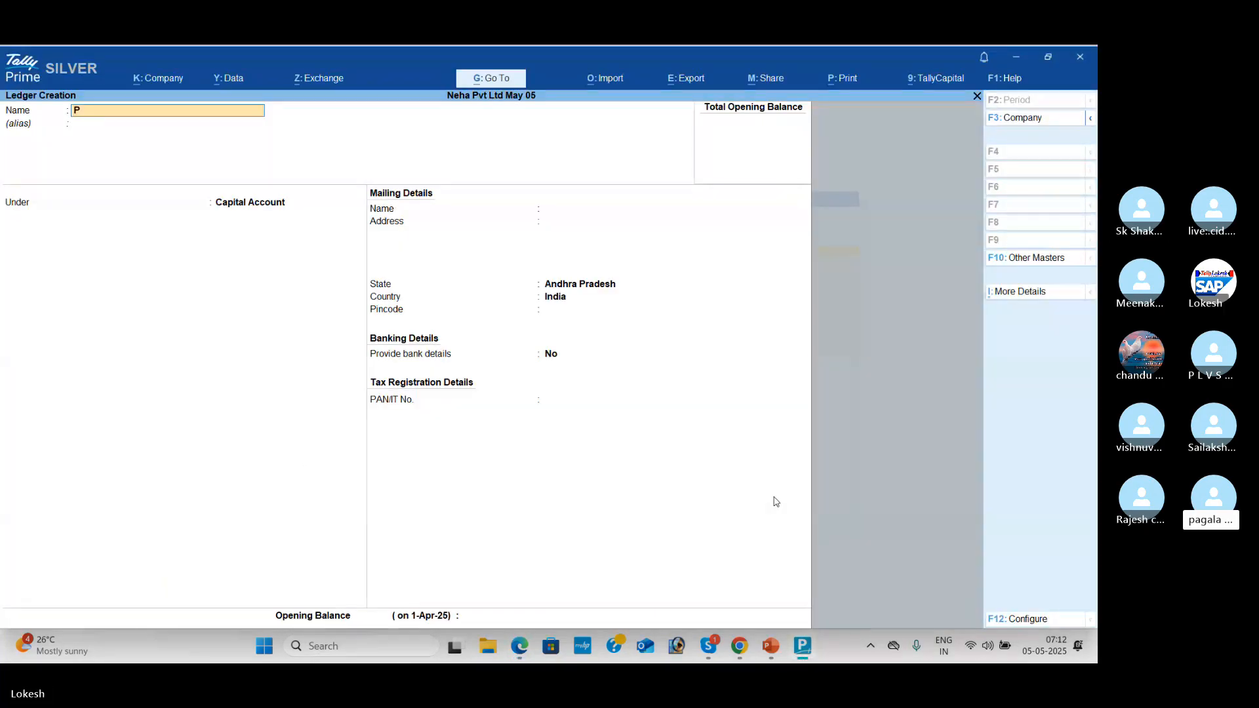
type("Purcha")
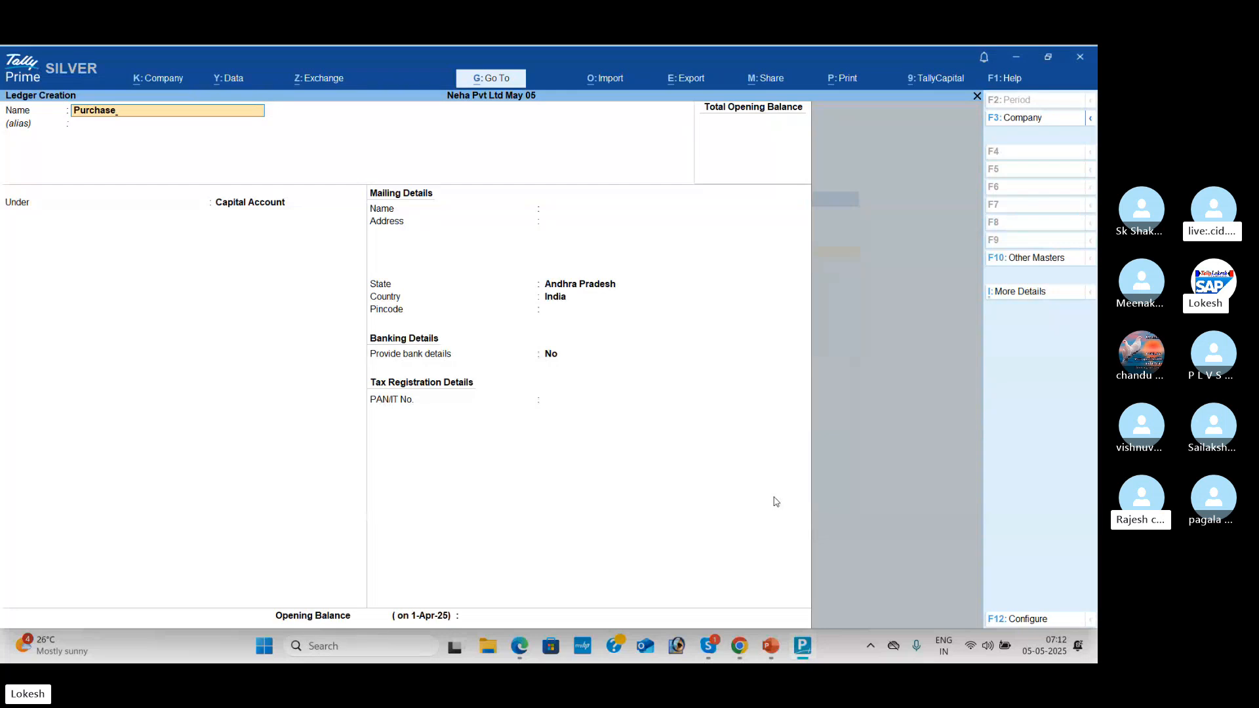
type("se")
key("Return")
type("Pur")
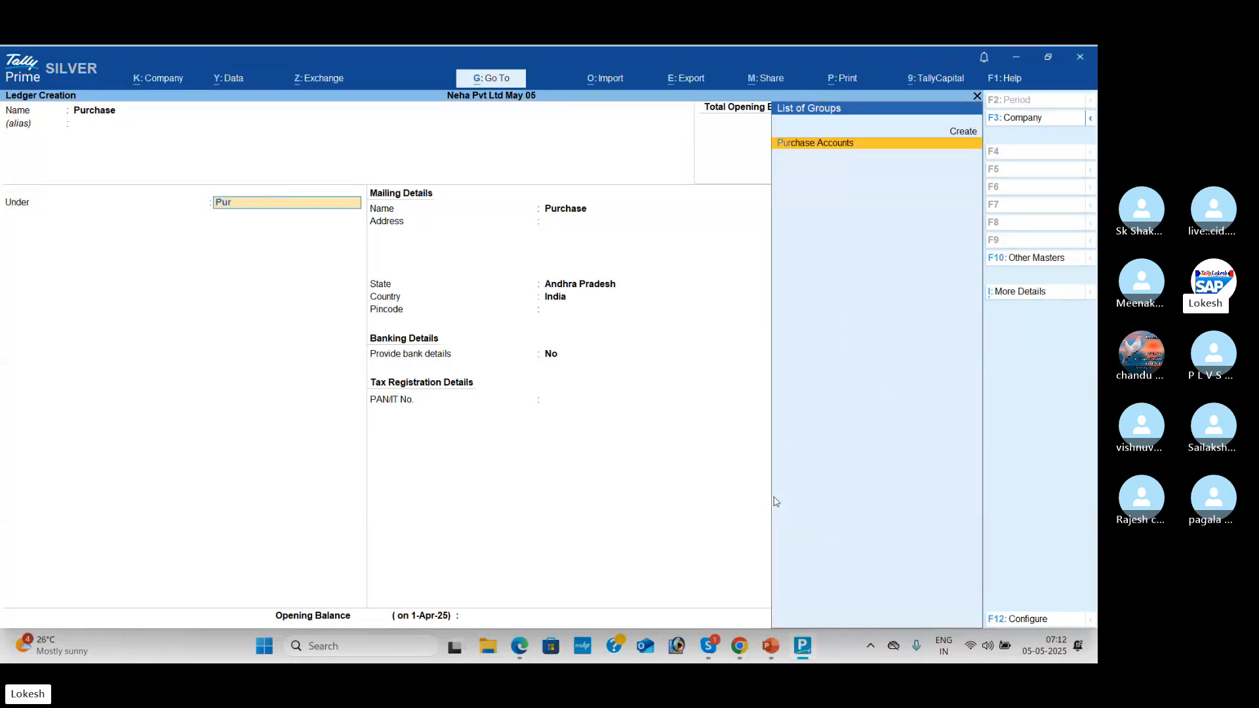
key("Return")
key("Return")
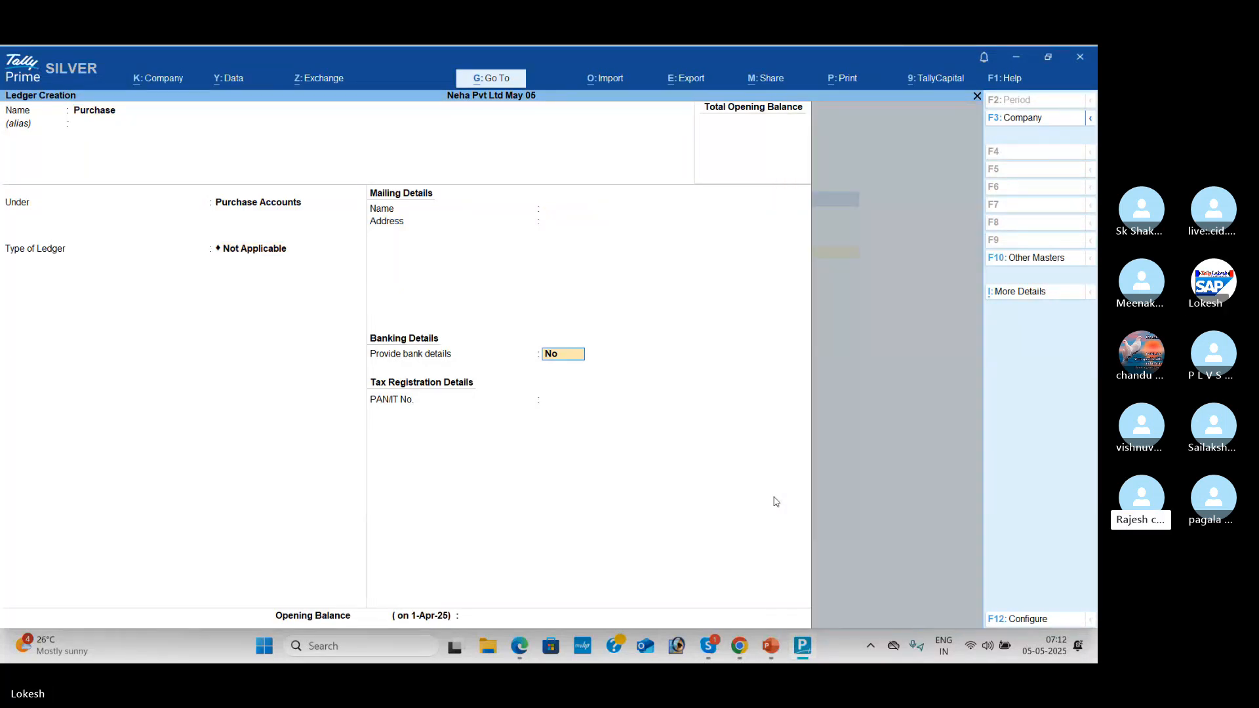
key("Return")
key("Return")
key("Return")
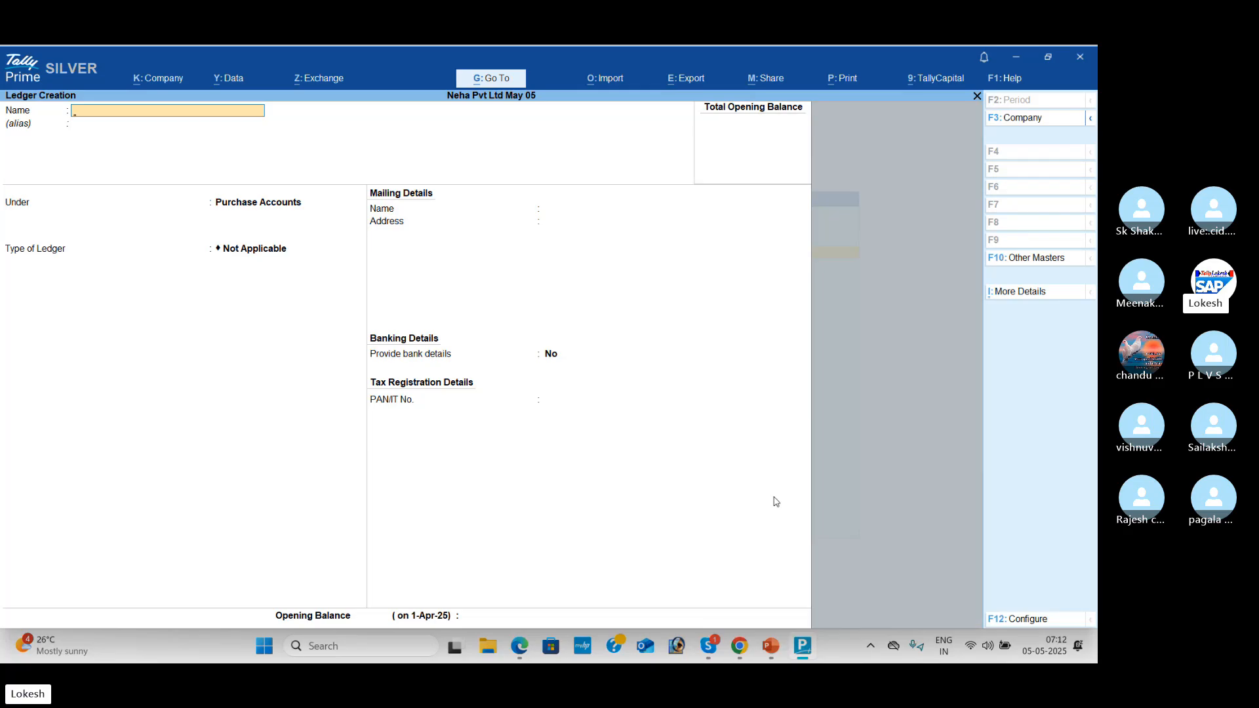
Step: Create and save the Karthik Pvt Ltd ledger under Sundry Creditors, keeping state Andhra Pradesh
key("alt+Tab")
key("alt+Tab")
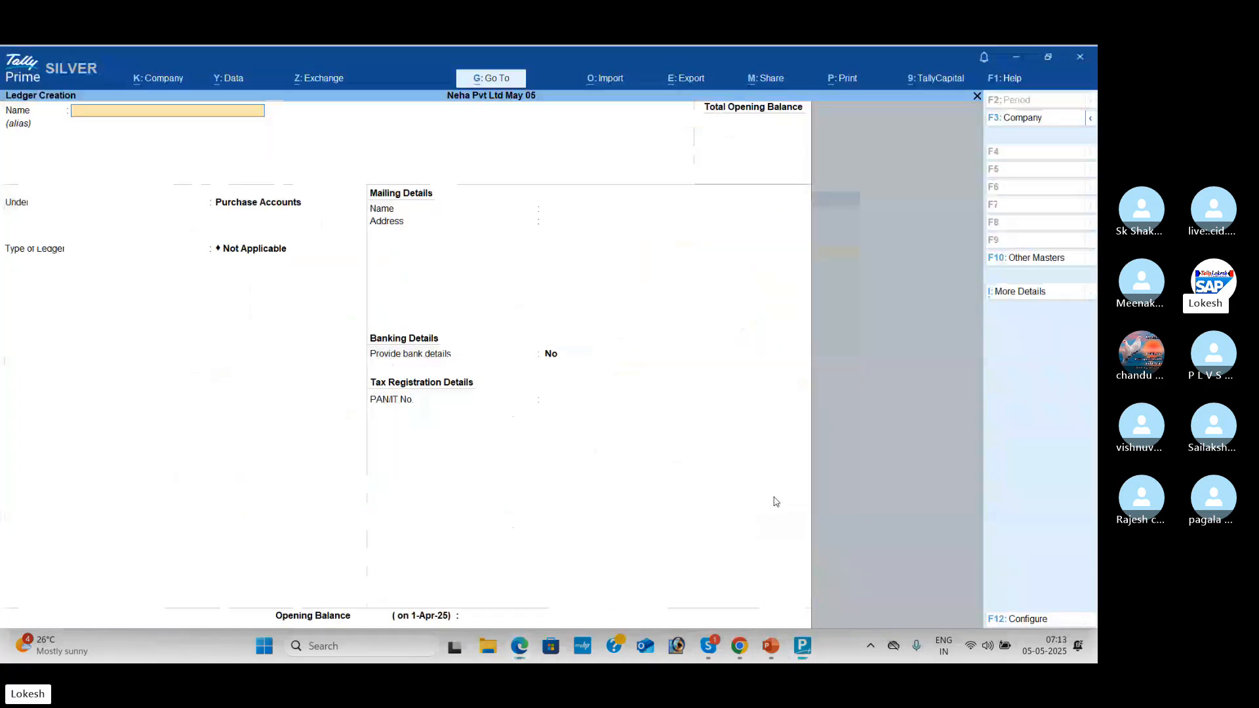
type("Karthi")
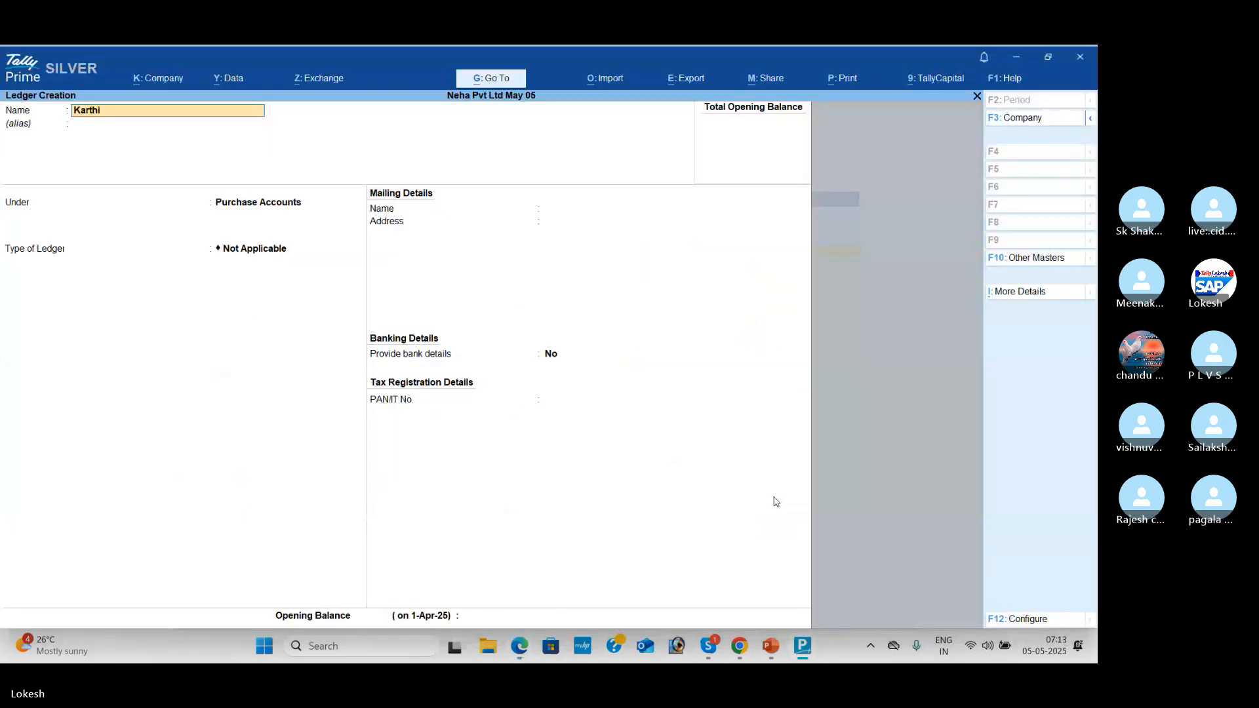
type("k Pvt Ltd")
key("Return")
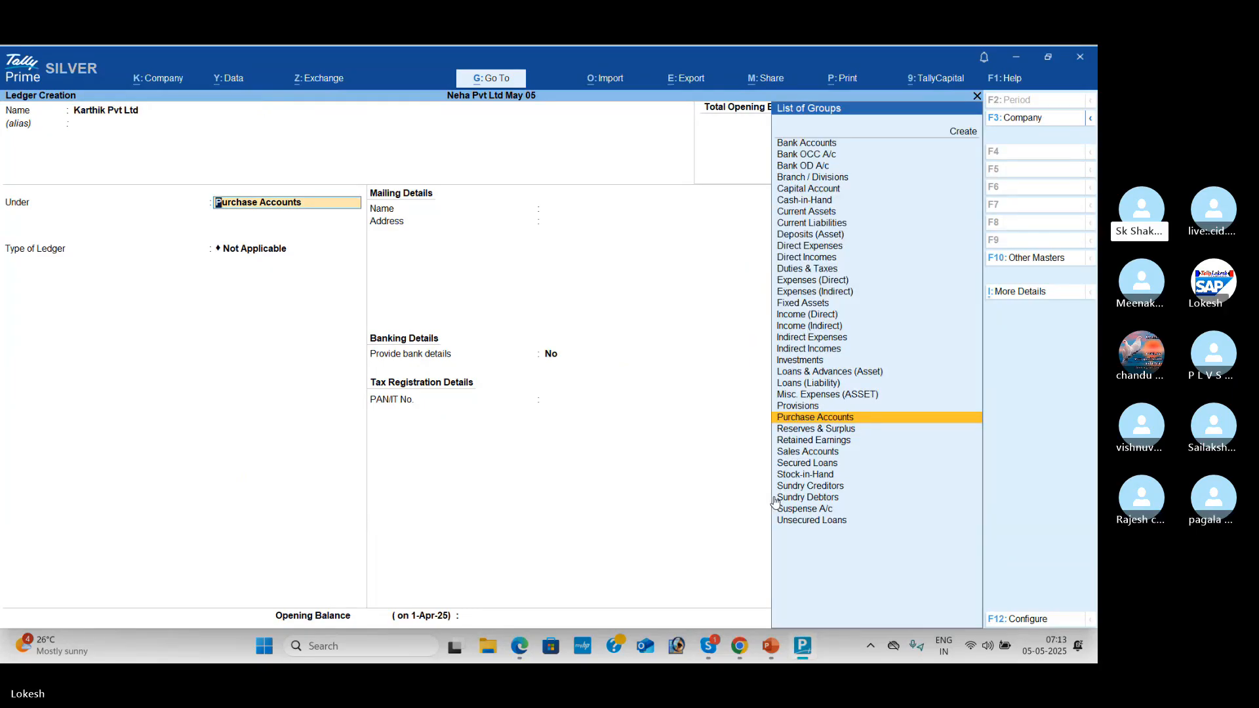
type("Sun")
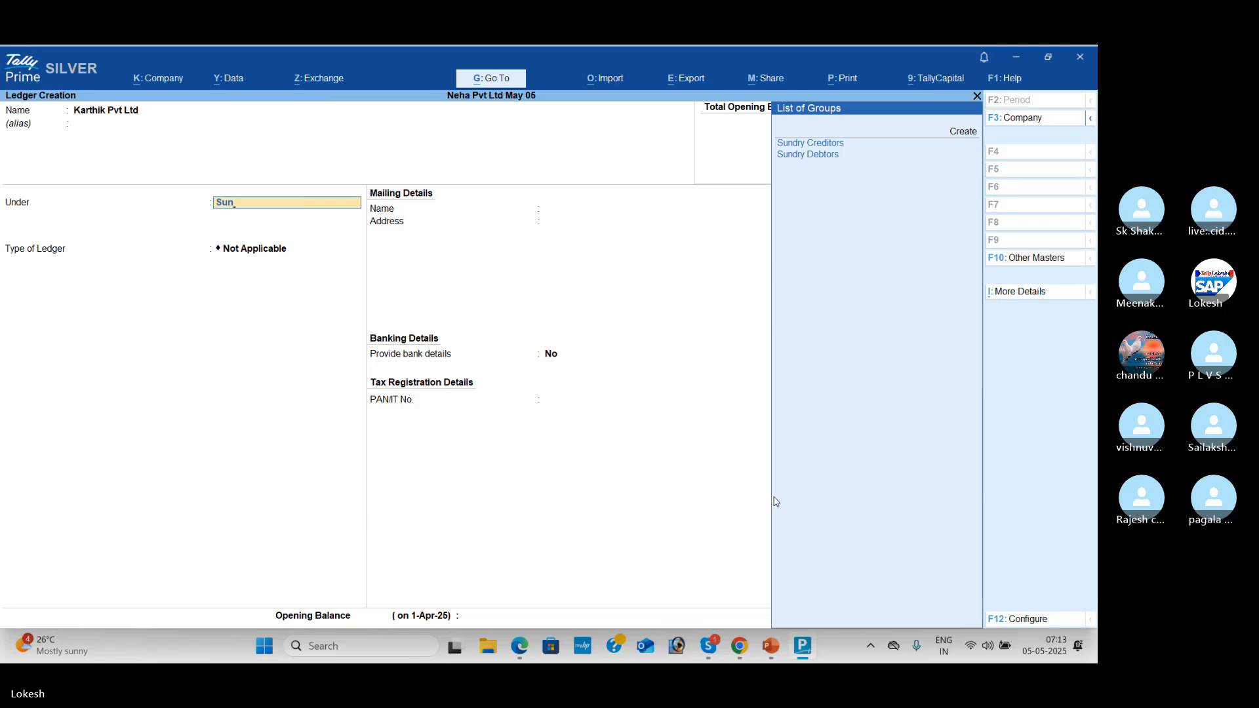
key("Return")
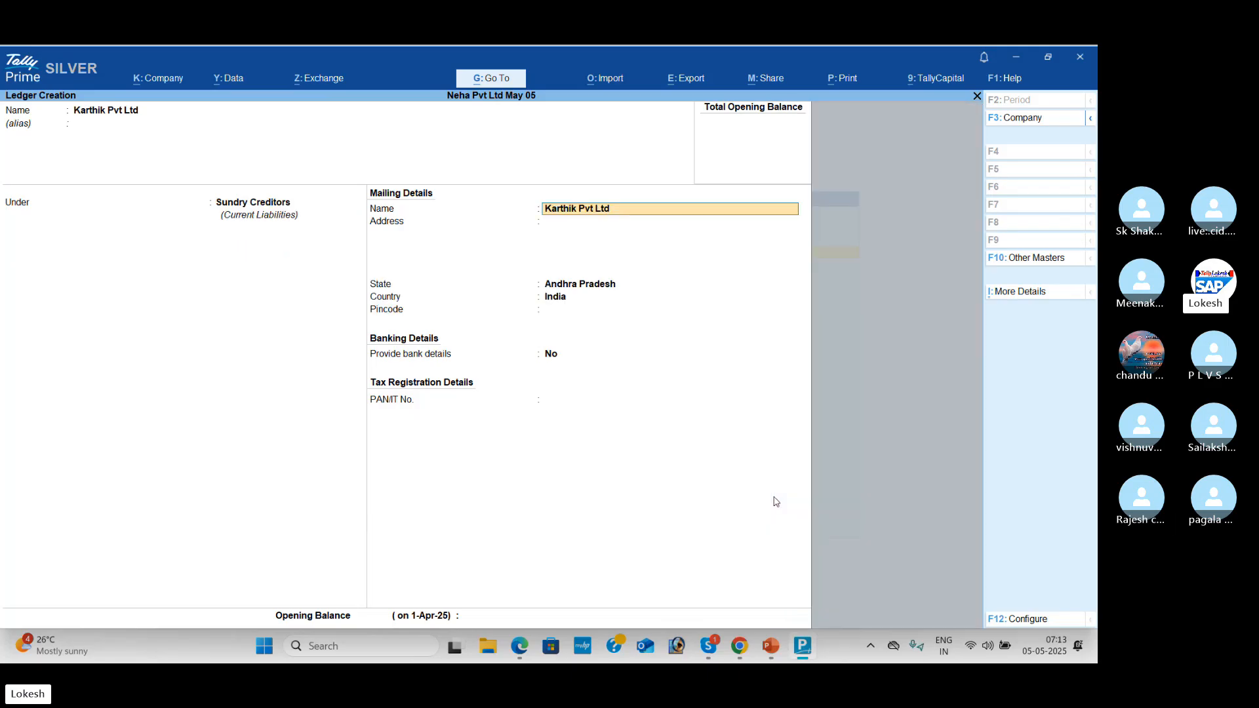
key("Return")
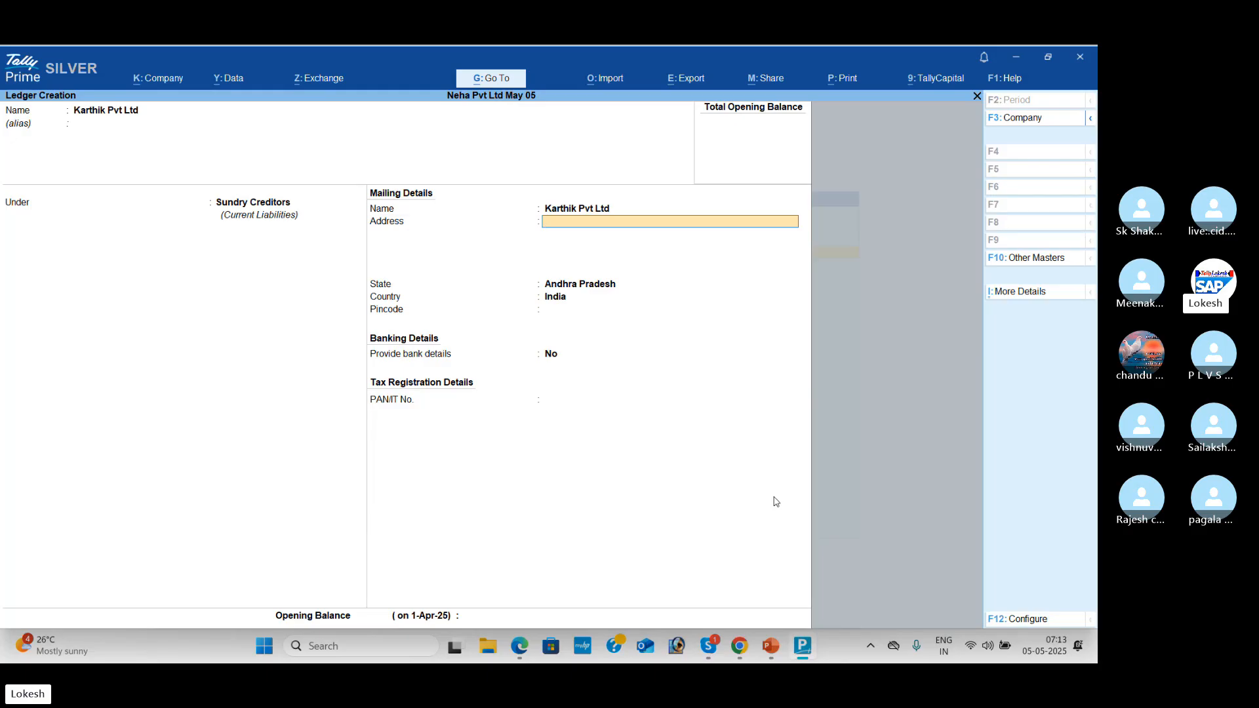
key("Return")
key("Return")
key("Return")
key("Return")
key("Return")
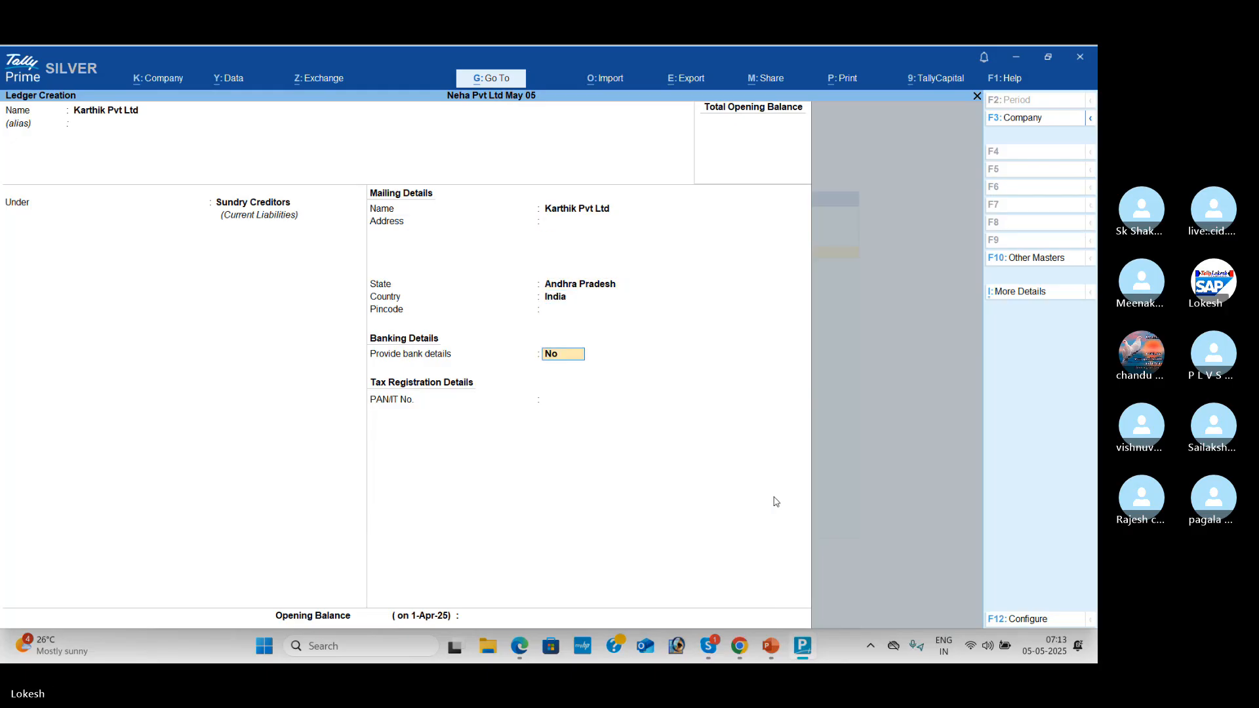
key("Return")
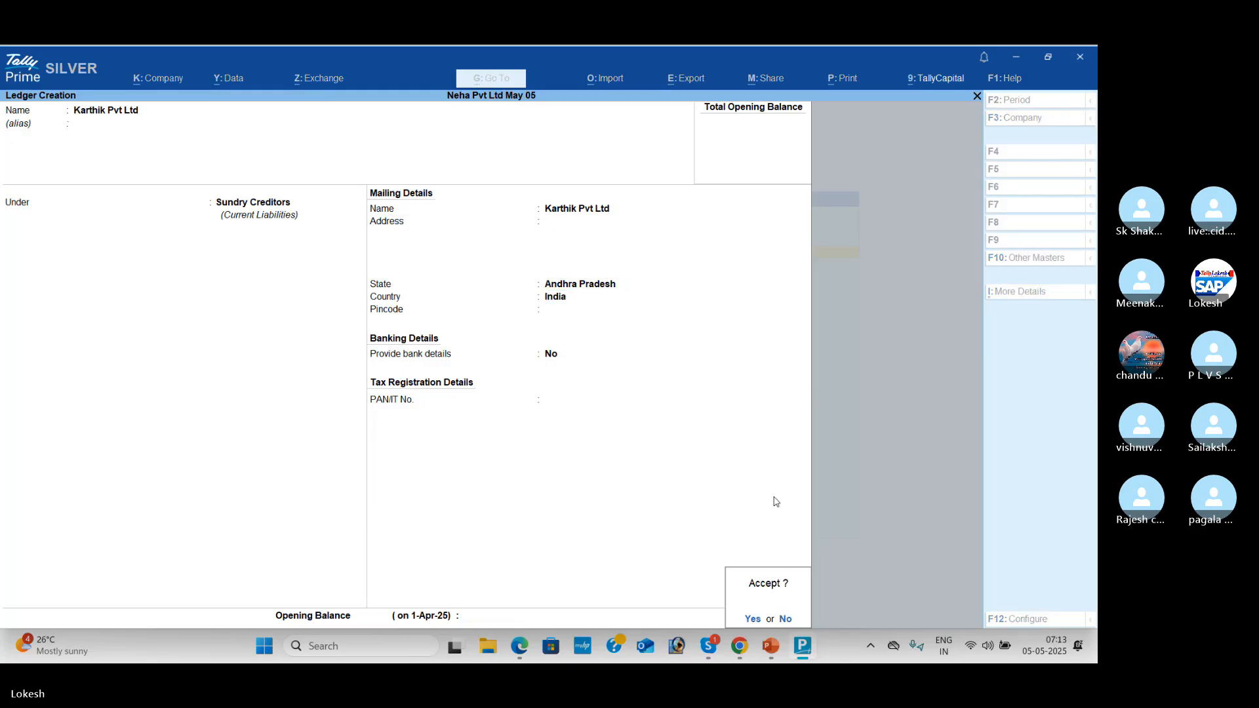
key("Return")
key("alt+Tab")
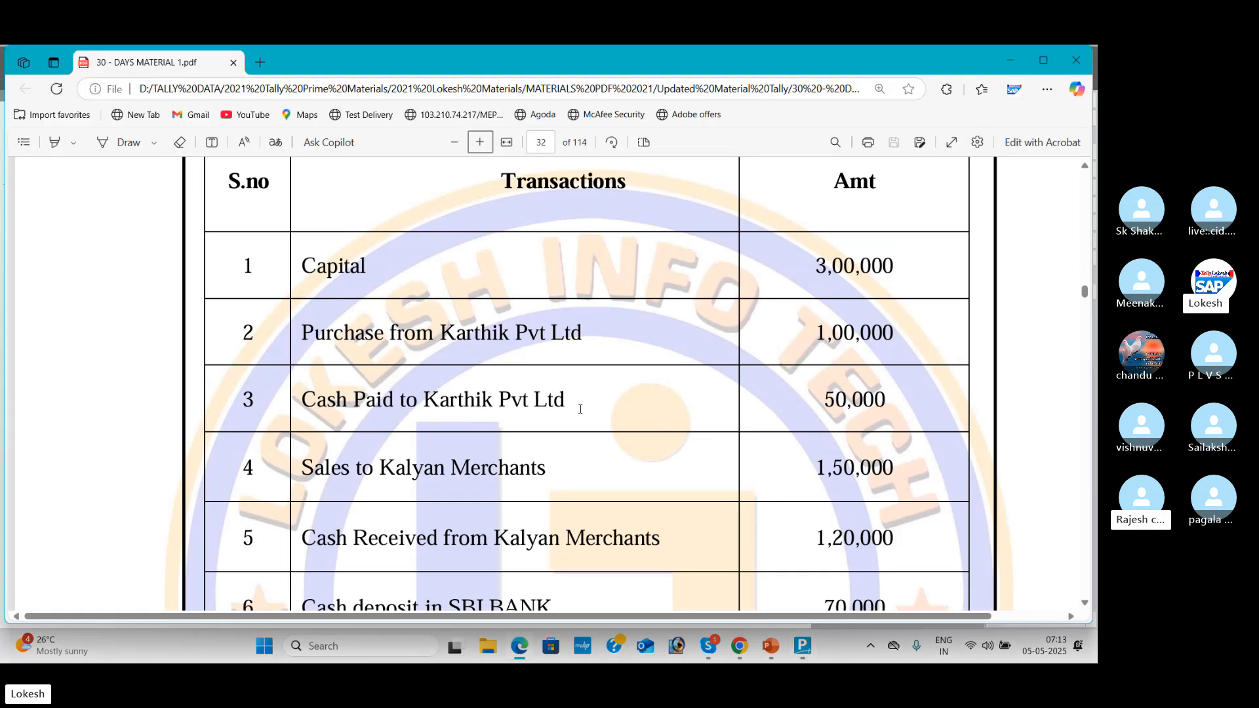
Step: Scroll the PDF, then create and save the Sales ledger under Sales Accounts
left_click(1084, 603)
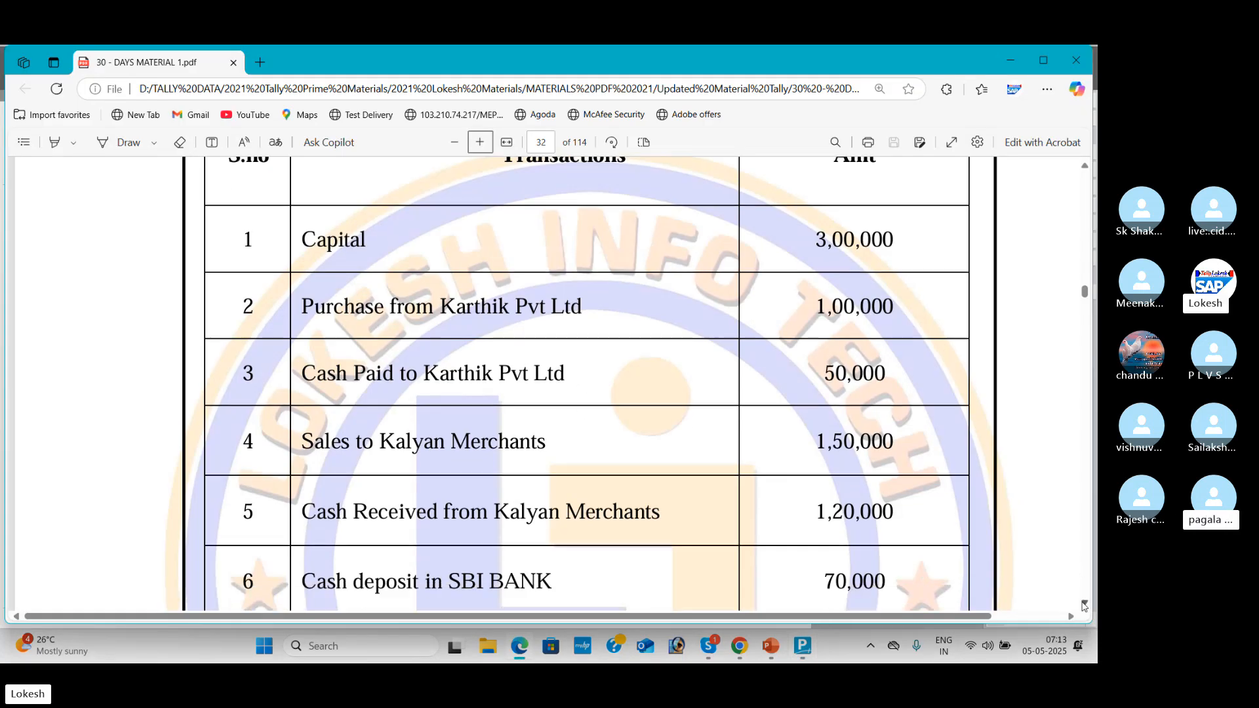
left_click(1084, 604)
left_click(1084, 604)
left_click(1084, 604)
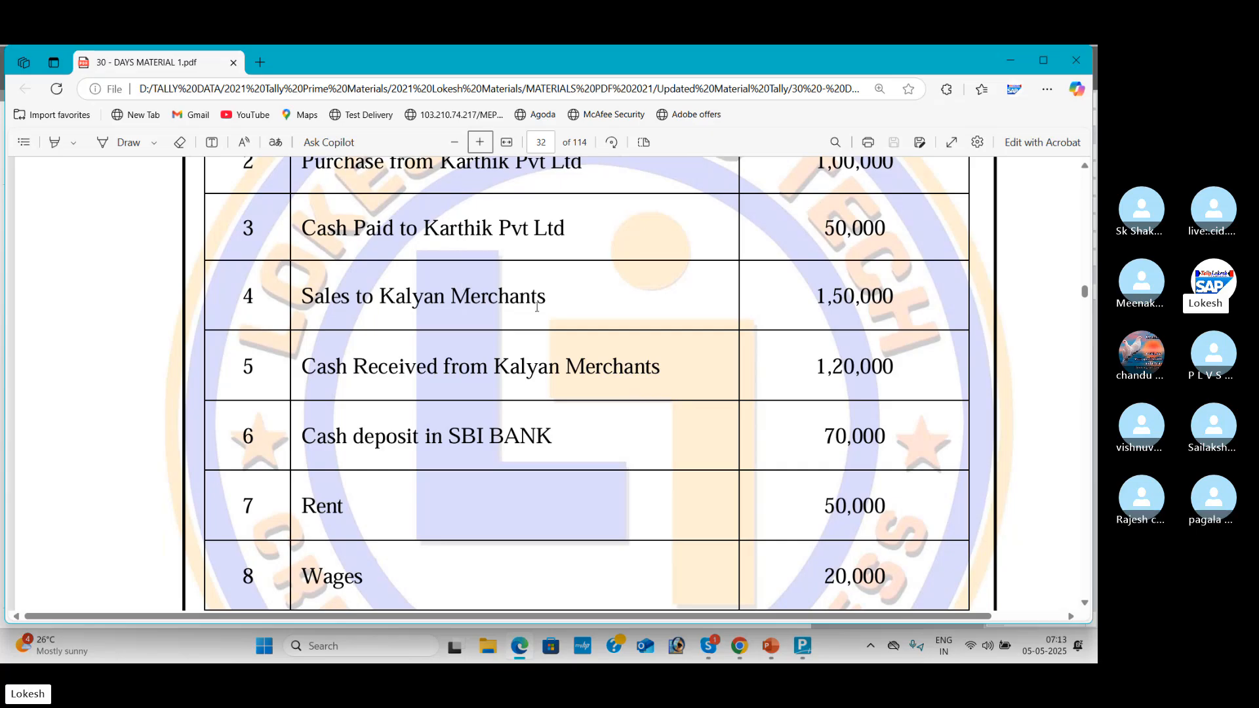
key("alt+Tab")
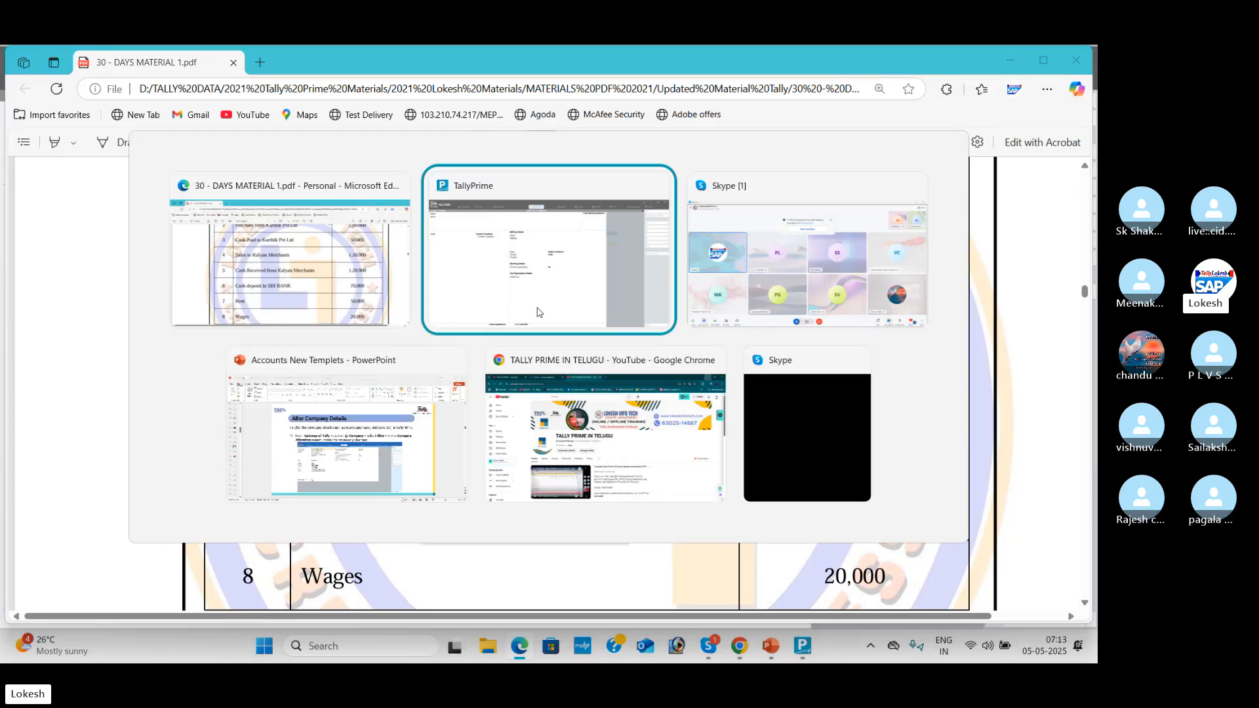
type("S")
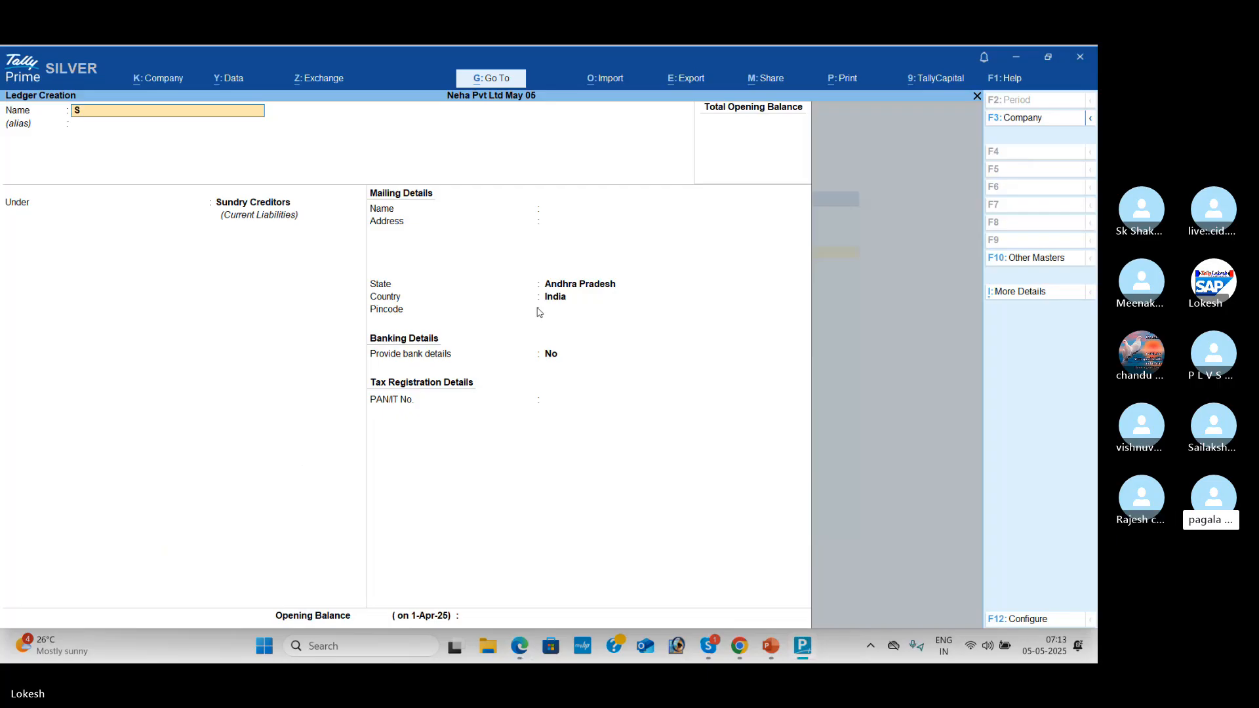
type("ales")
key("Return")
key("Return")
type("S")
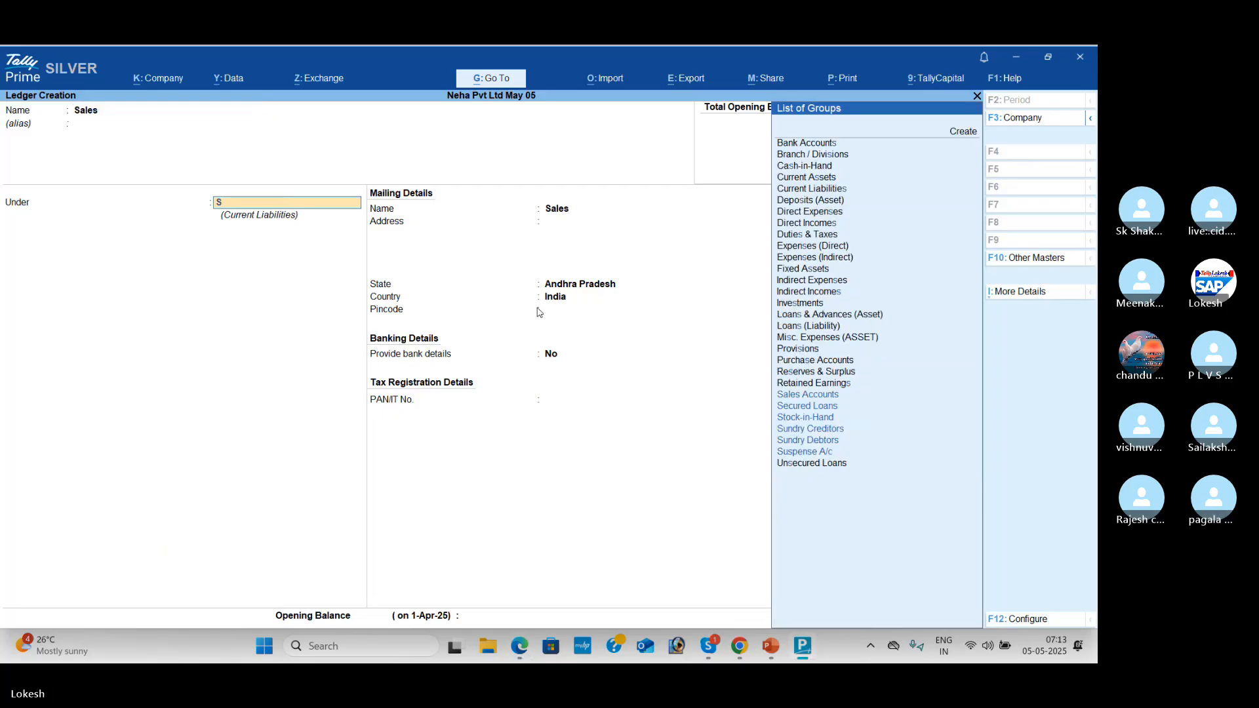
type("a")
key("Return")
key("Return")
key("Return")
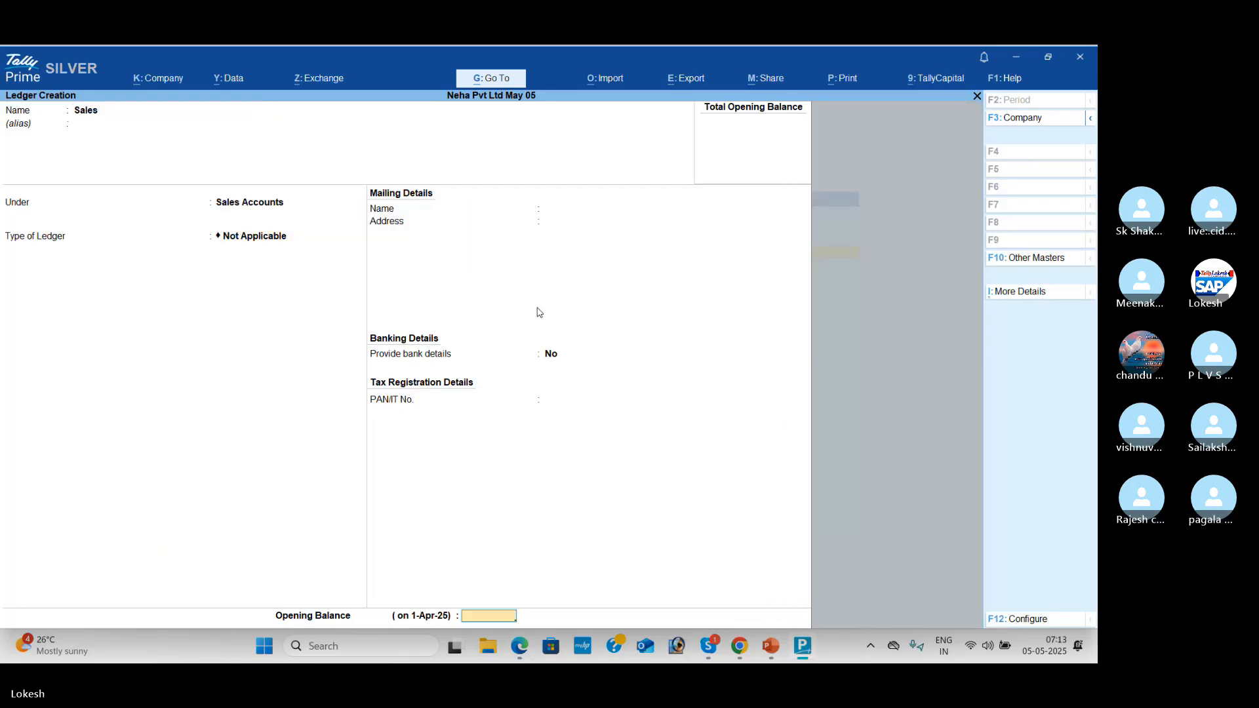
key("Return")
key("Return")
Step: Create the Kalyan Merchants ledger under Sundry Debtors with state Andhra Pradesh
type("Kal")
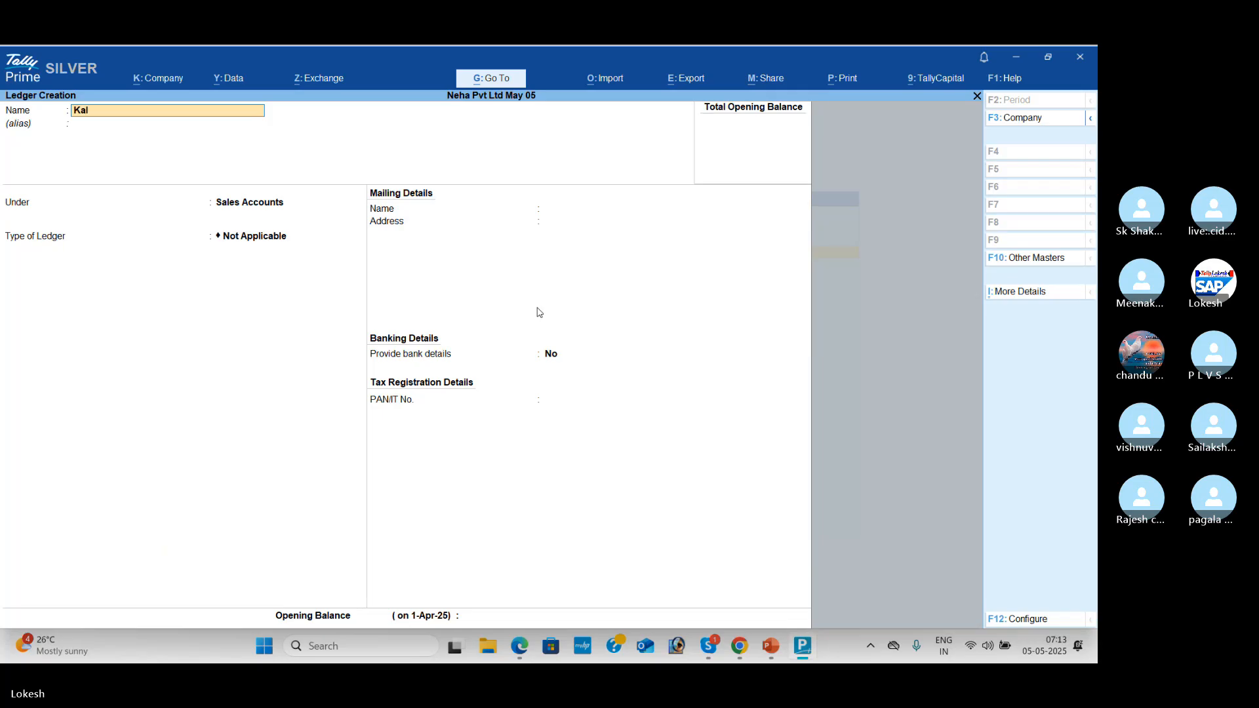
type("yan Merc")
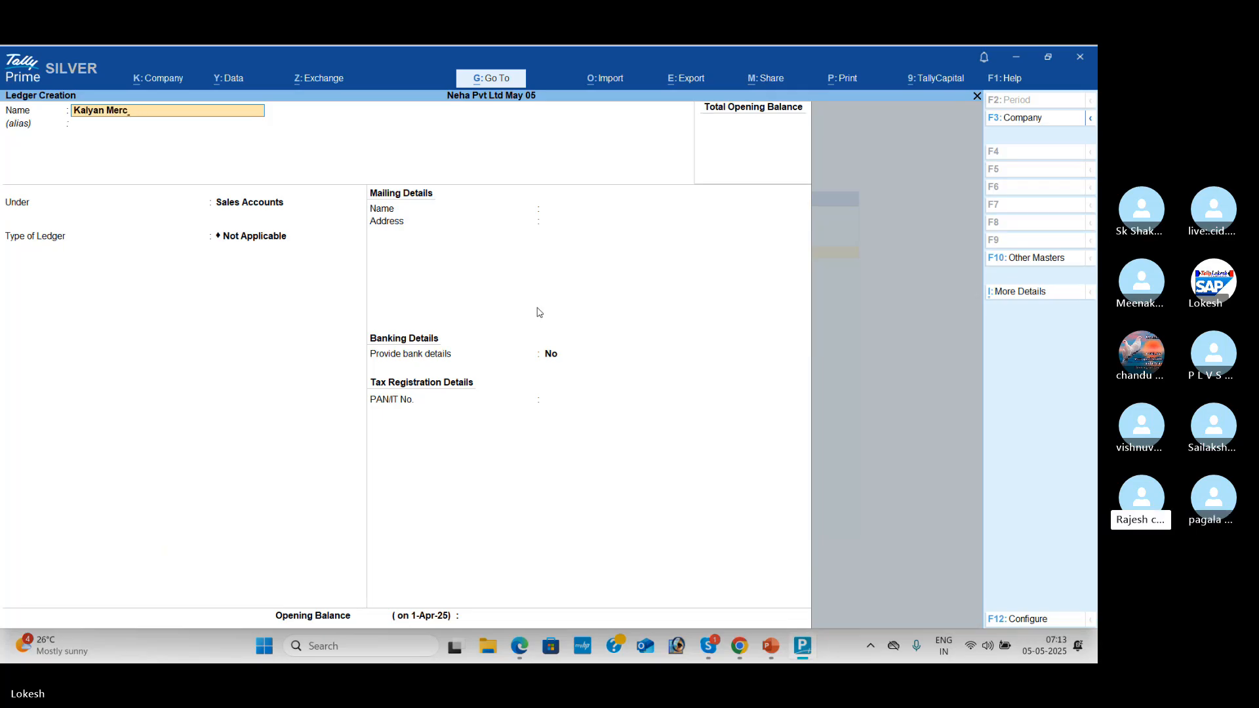
type("hants")
key("Return")
type("Sun")
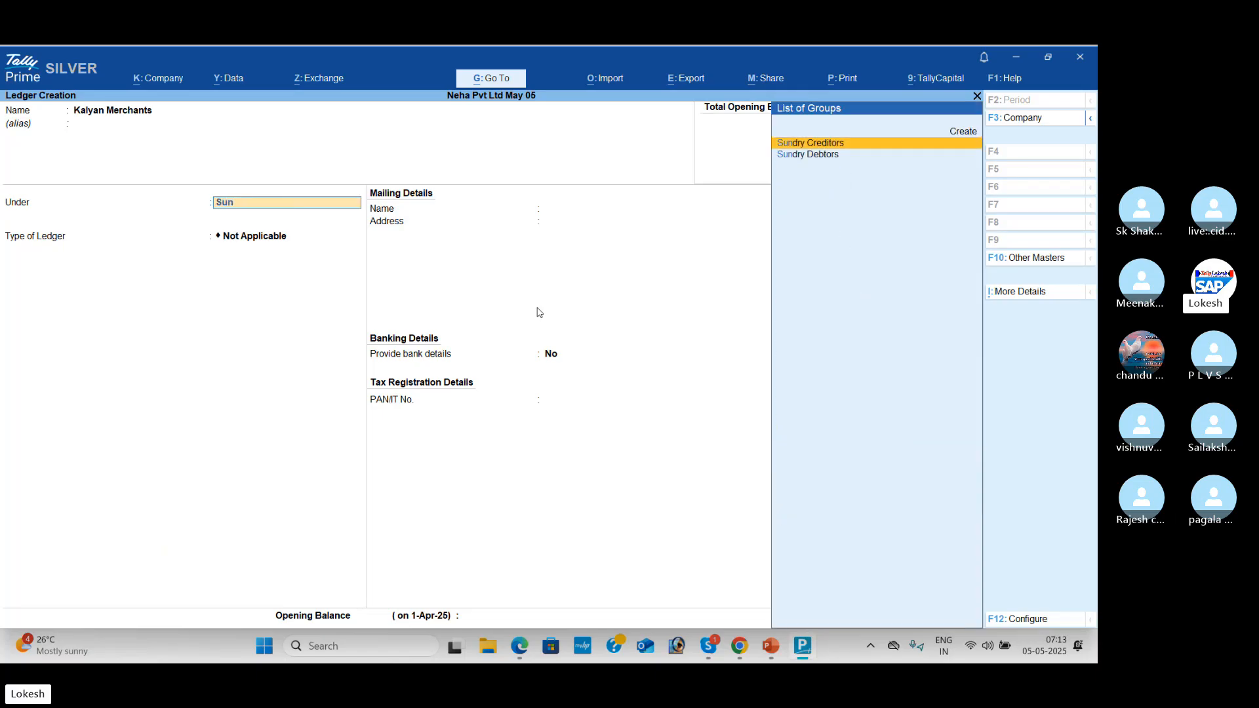
key("Down")
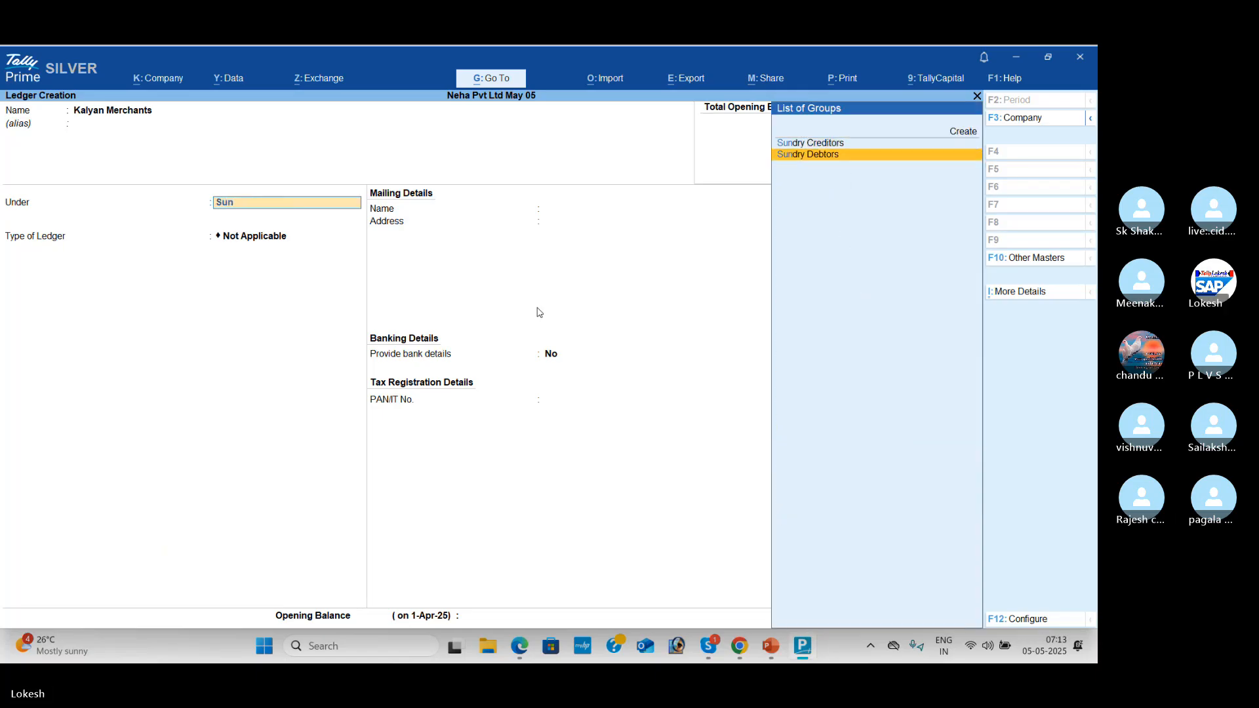
key("Return")
key("Return")
key("Return")
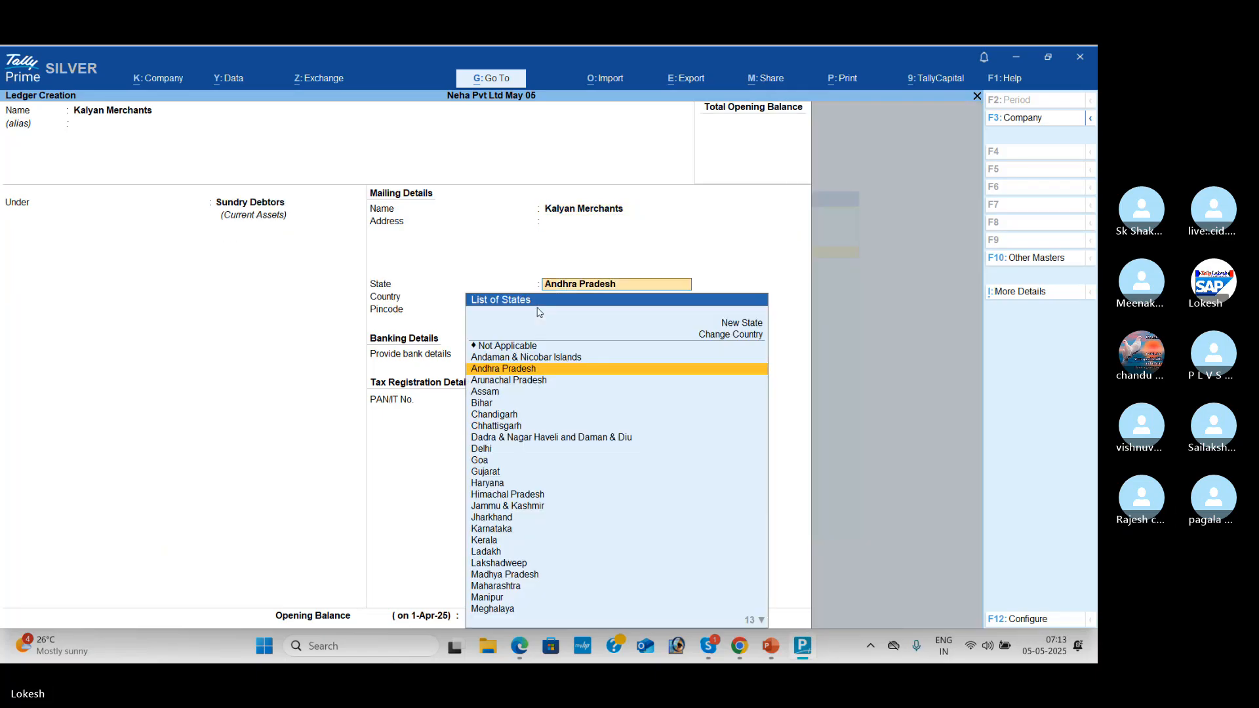
key("Return")
key("Return")
key("Return")
key("Return")
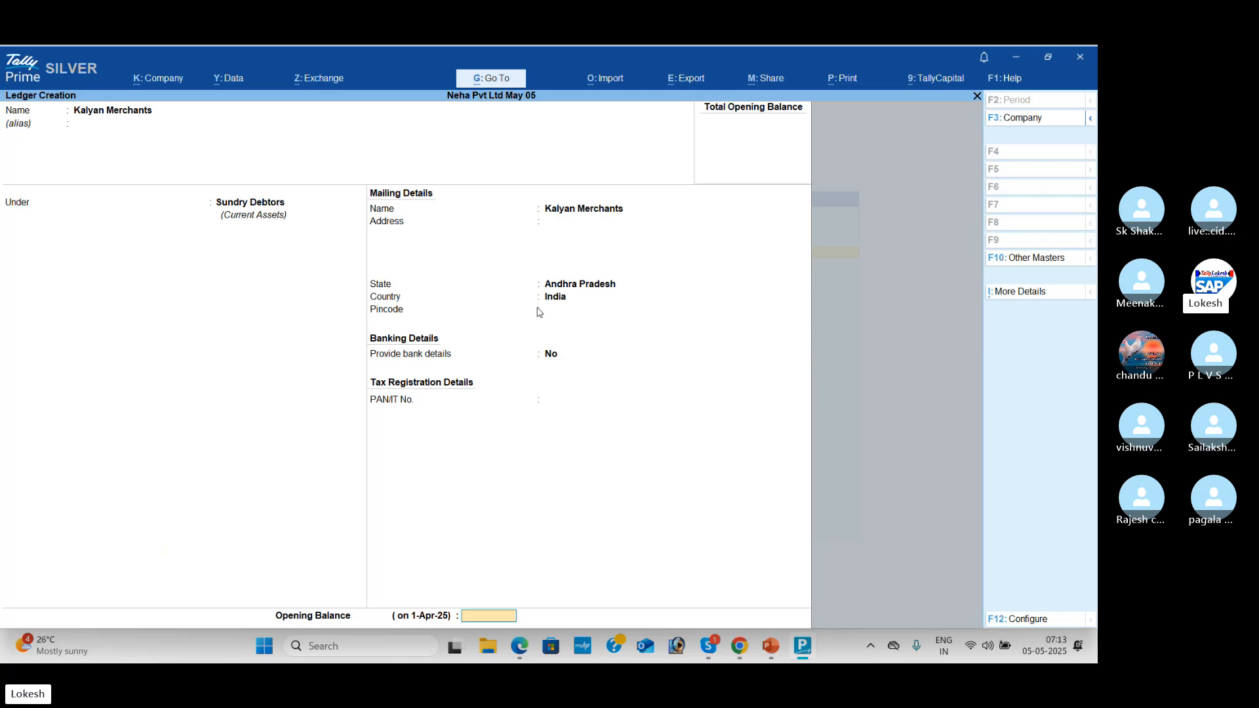
key("Return")
key("Return")
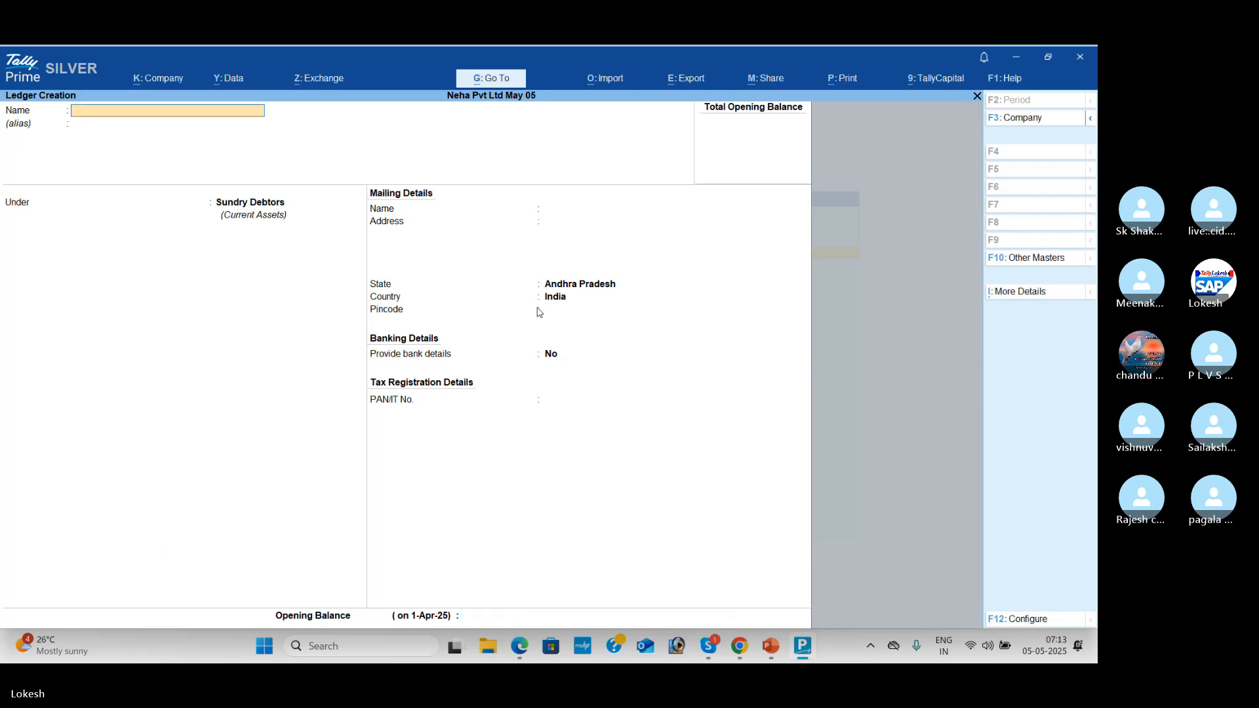
Step: Scroll down the transaction list in the PDF
key("alt+Tab")
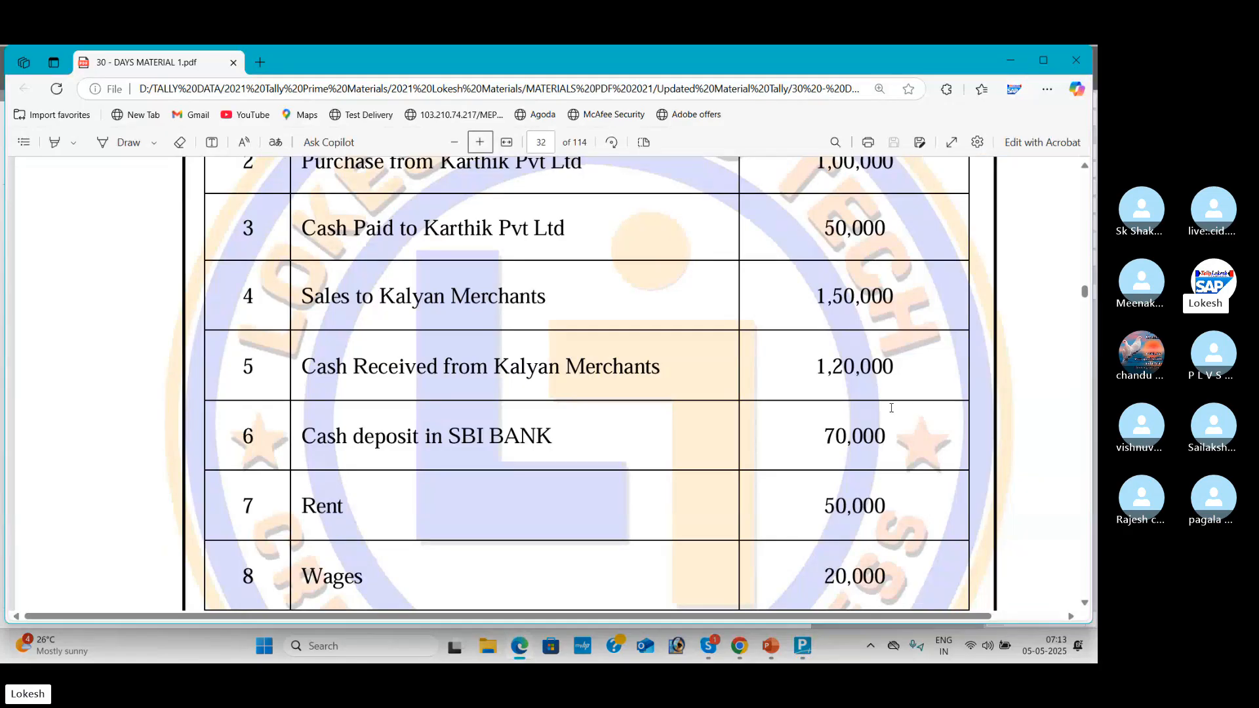
left_click(1081, 603)
left_click(1081, 603)
left_click(1082, 603)
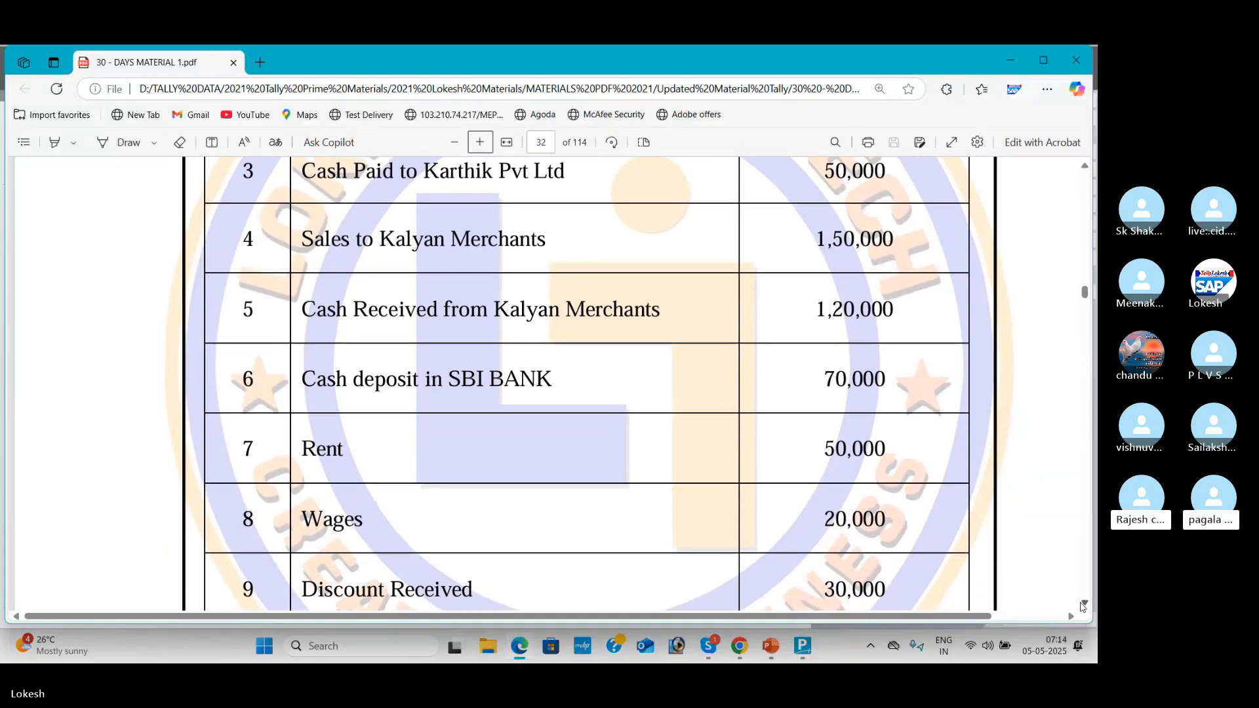
left_click(1081, 602)
left_click(1081, 603)
left_click(1082, 602)
left_click(1082, 603)
Step: Create the Sbi Bank ledger under Bank Accounts, skipping bank details, and save it
key("alt+Tab")
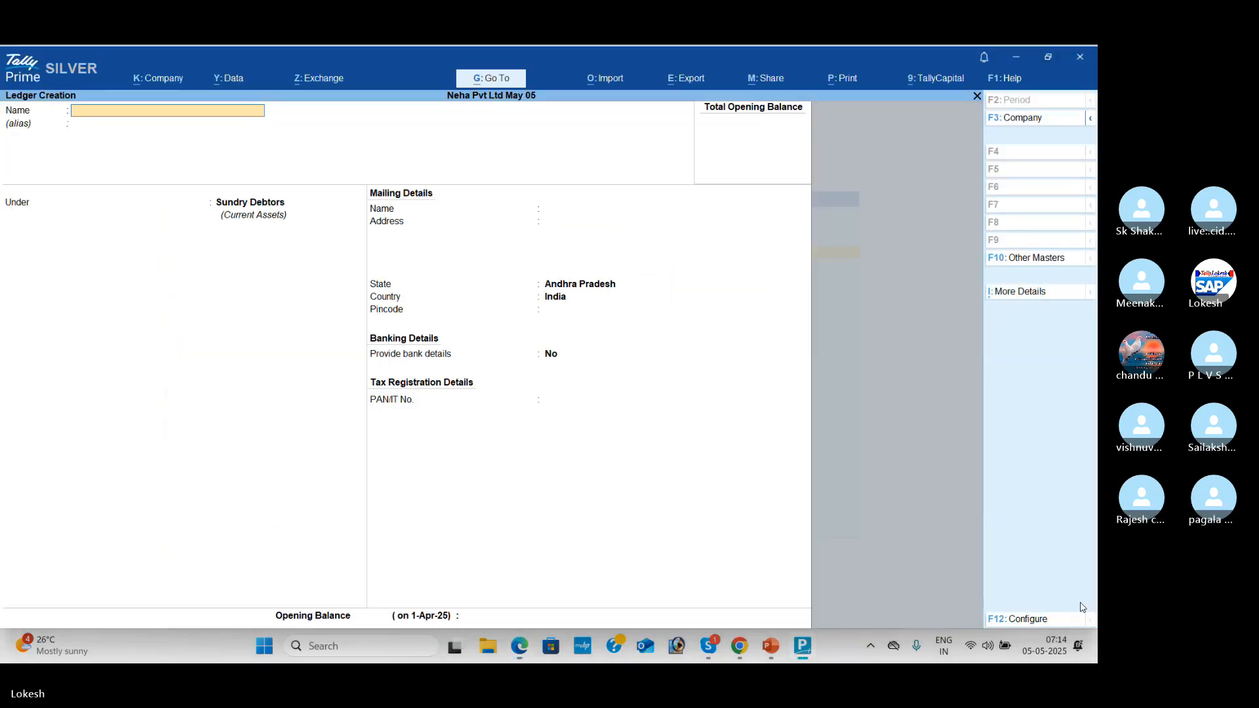
type("Ba")
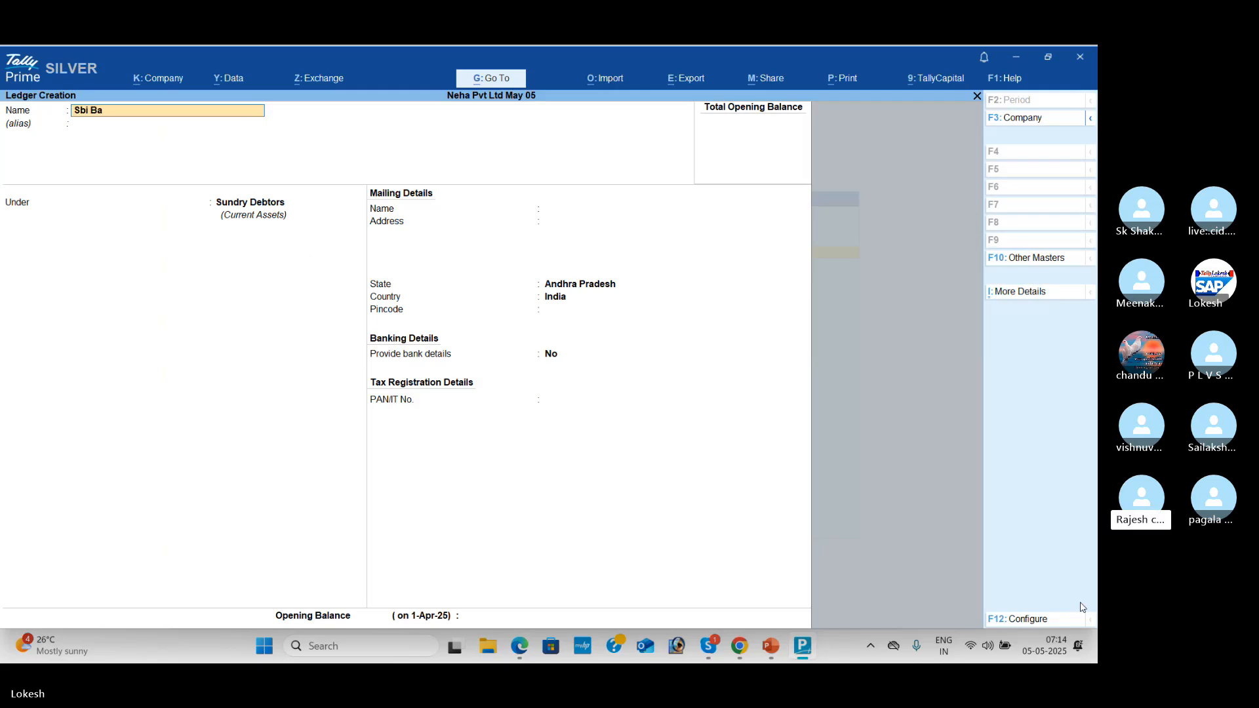
type("nk")
key("Return")
type("Ba")
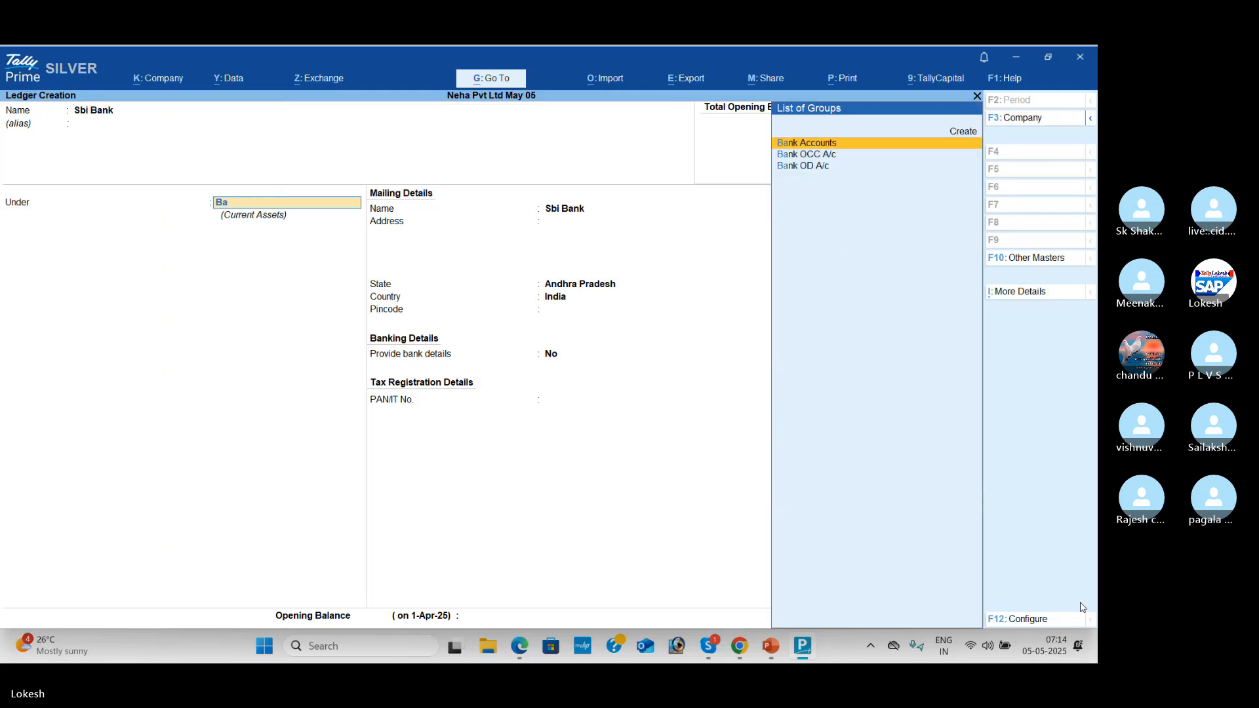
key("Return")
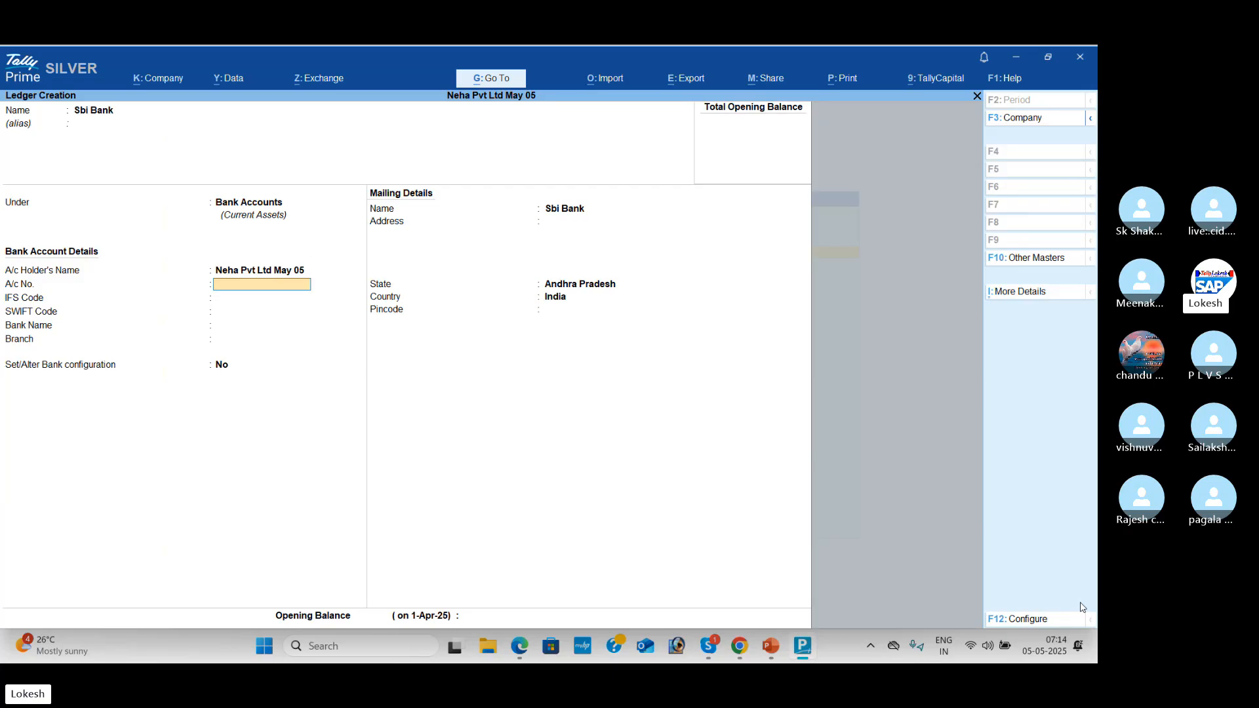
key("Return")
key("Return")
key("Return")
key("Return")
key("Return")
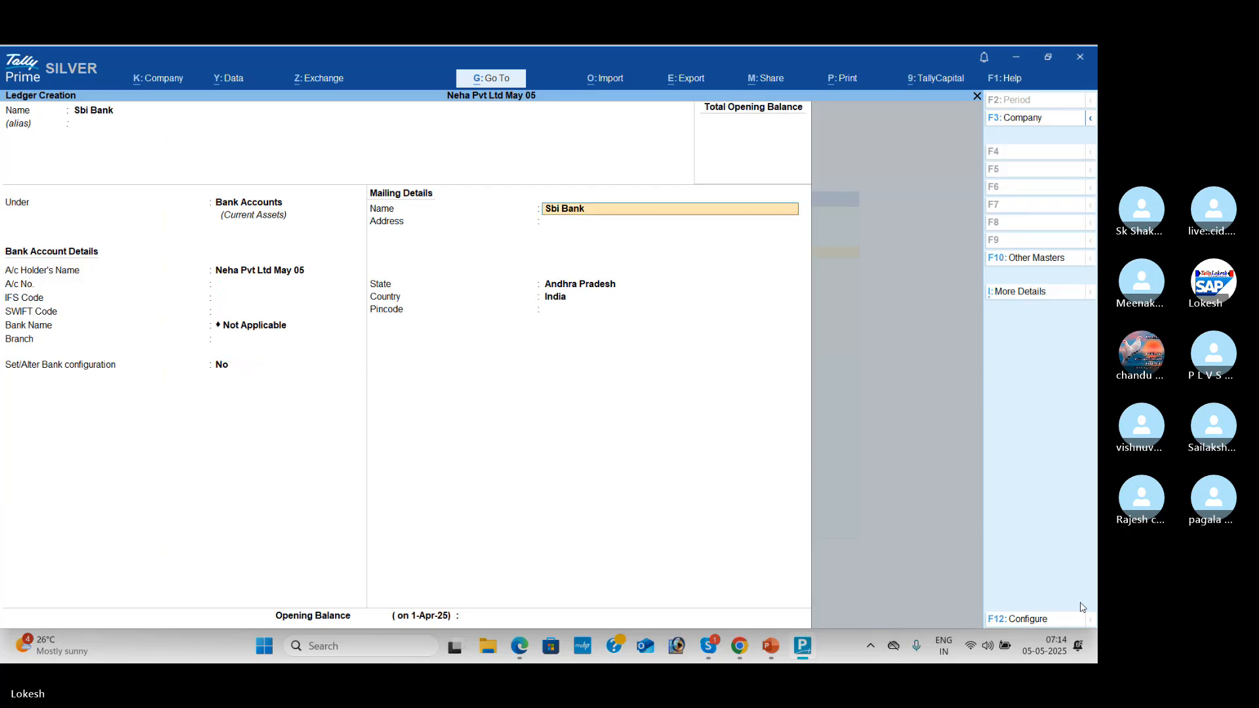
key("Return")
key("Return")
key("Return")
key("Return")
key("Return")
key("Return")
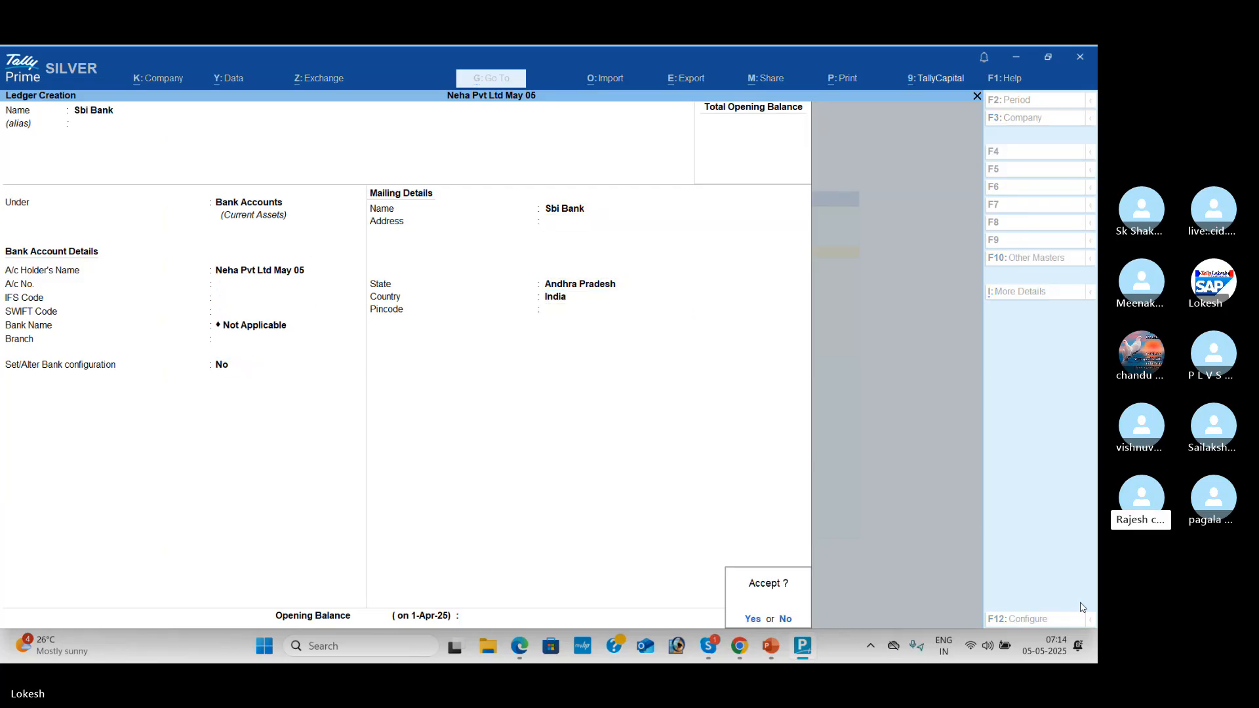
key("Return")
key("alt+Tab")
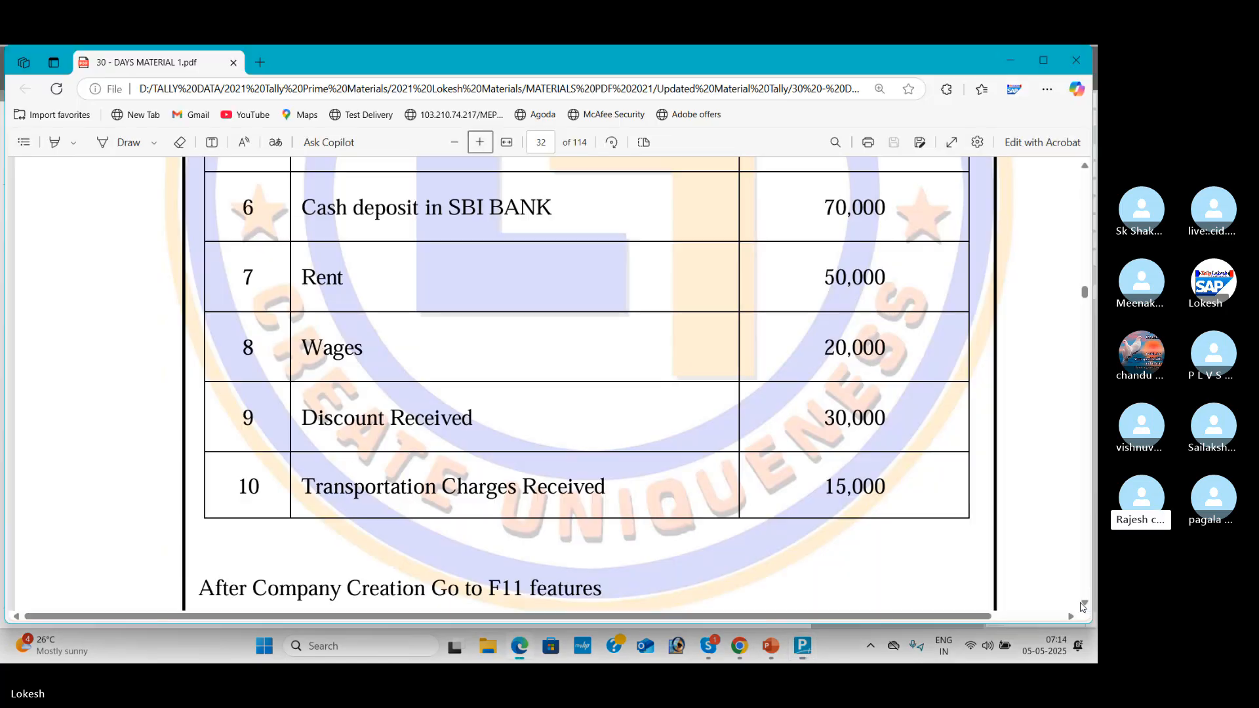
key("alt+Tab")
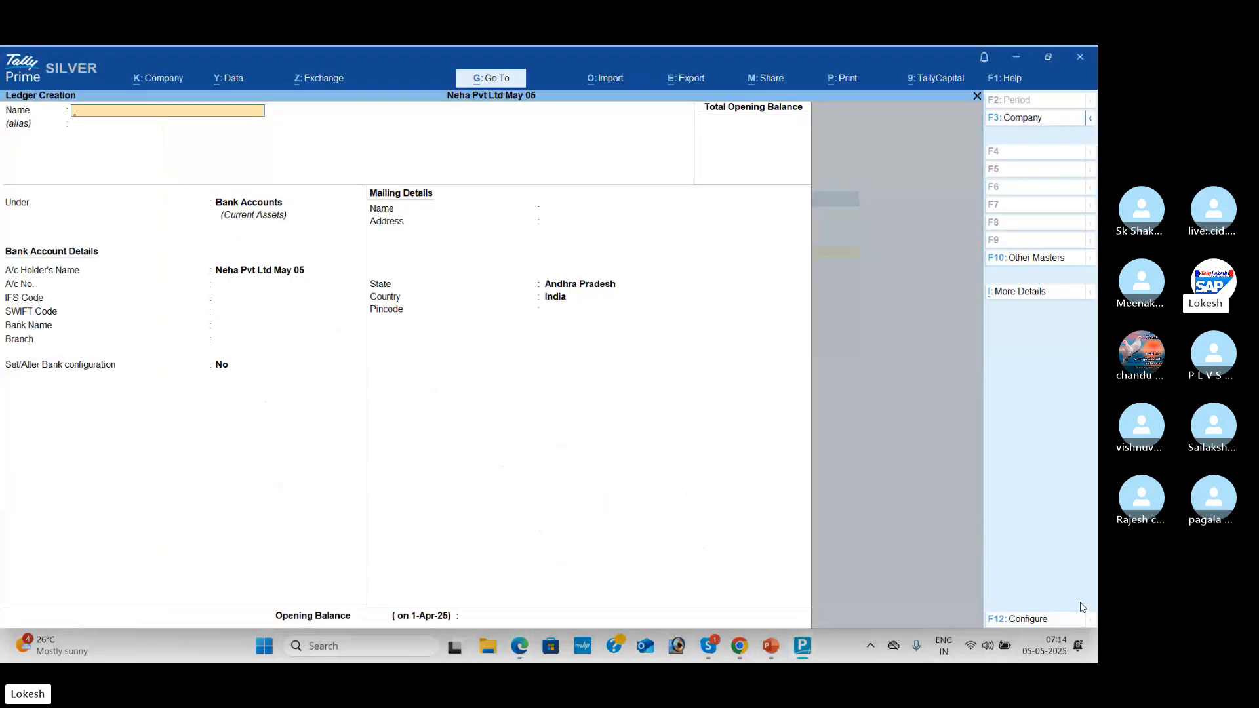
Step: Create the Rent ledger under Indirect Expenses
type("Rent")
key("Return")
key("Return")
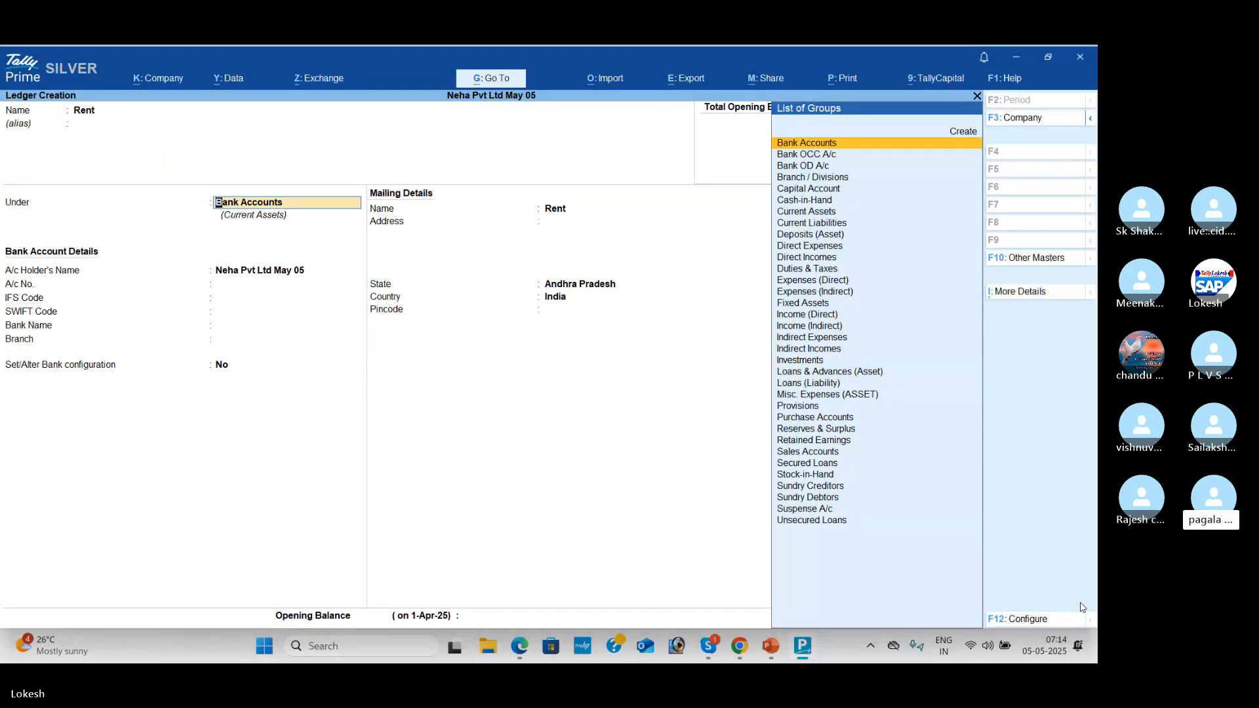
type("Ind")
key("Down")
key("Down")
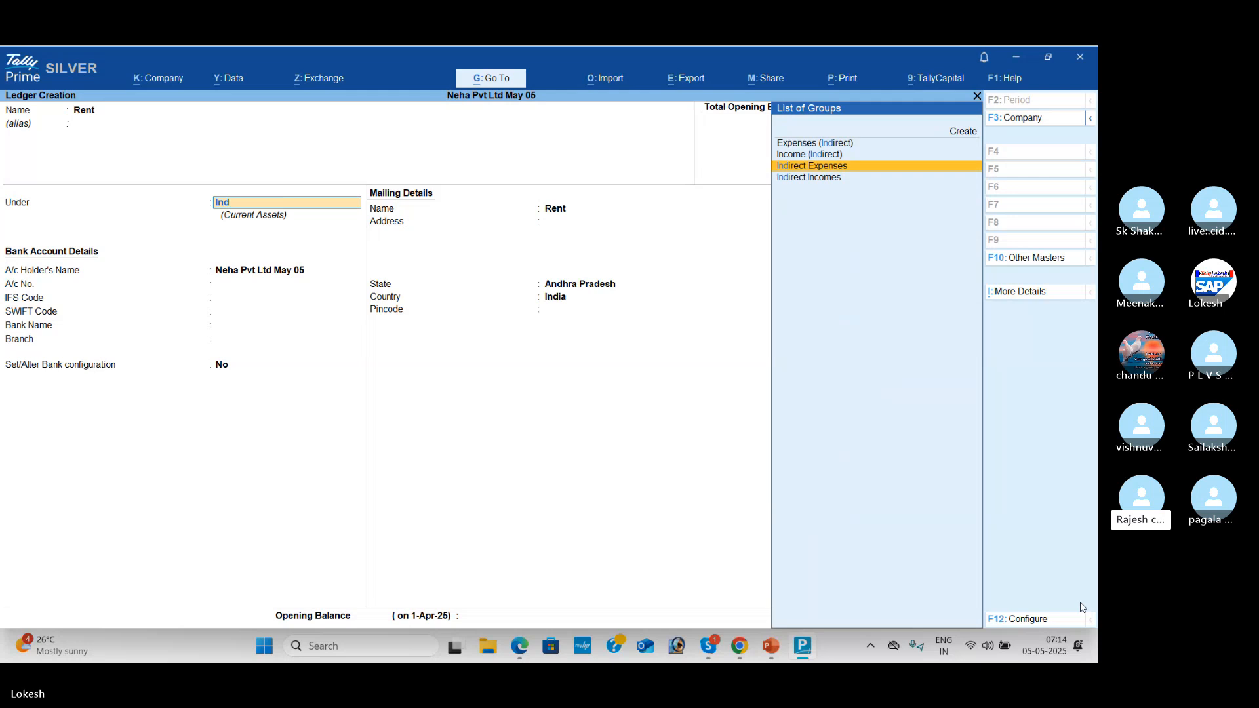
key("Return")
key("Return")
key("Return")
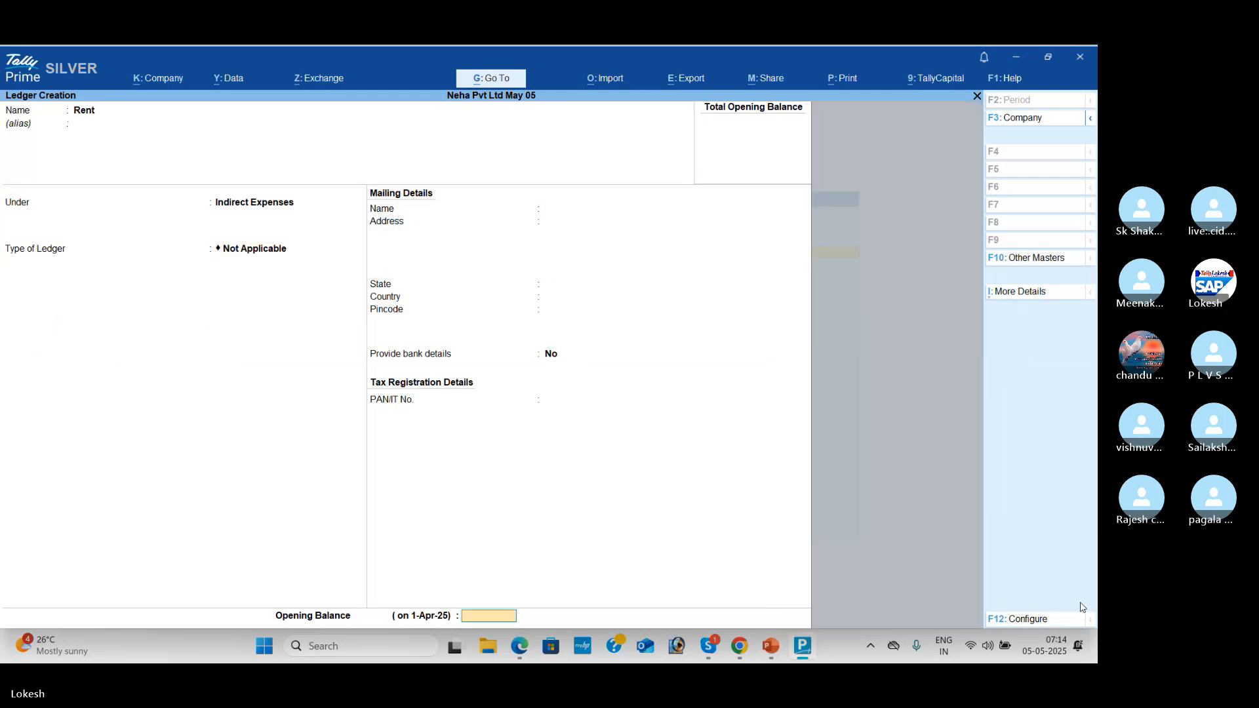
key("Return")
key("Return")
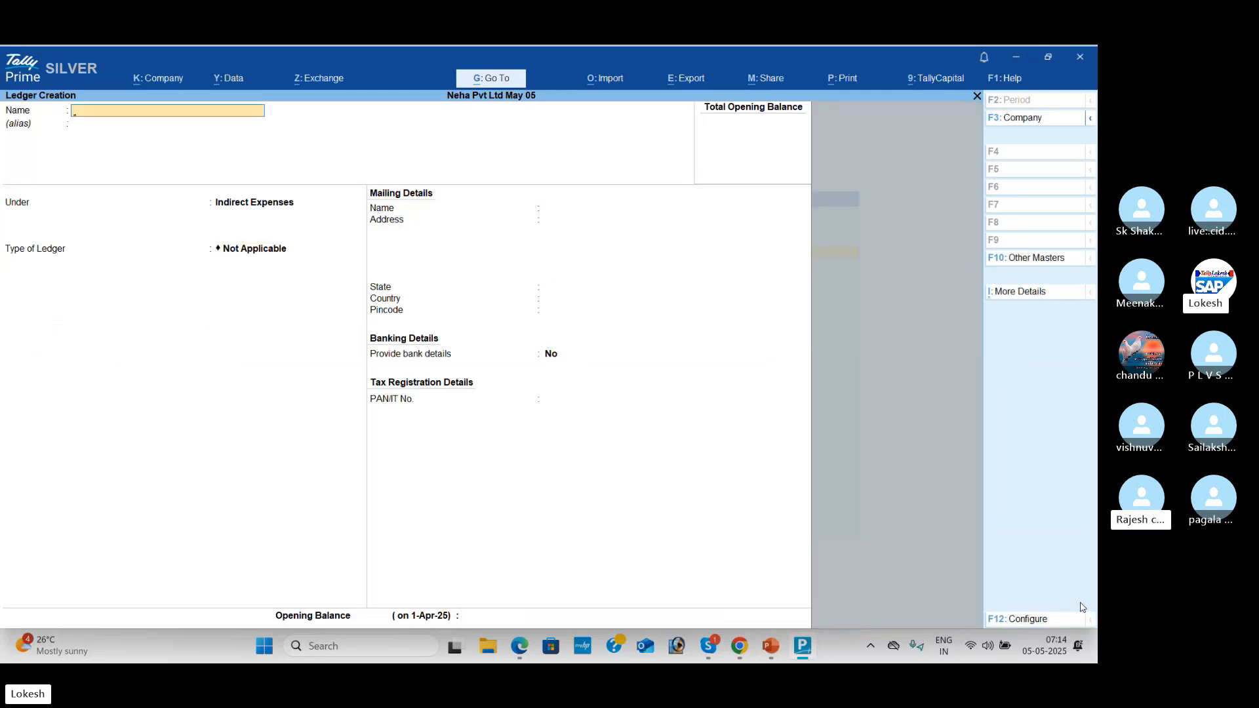
Step: Create the Wages ledger under Direct Expenses
type("Wages")
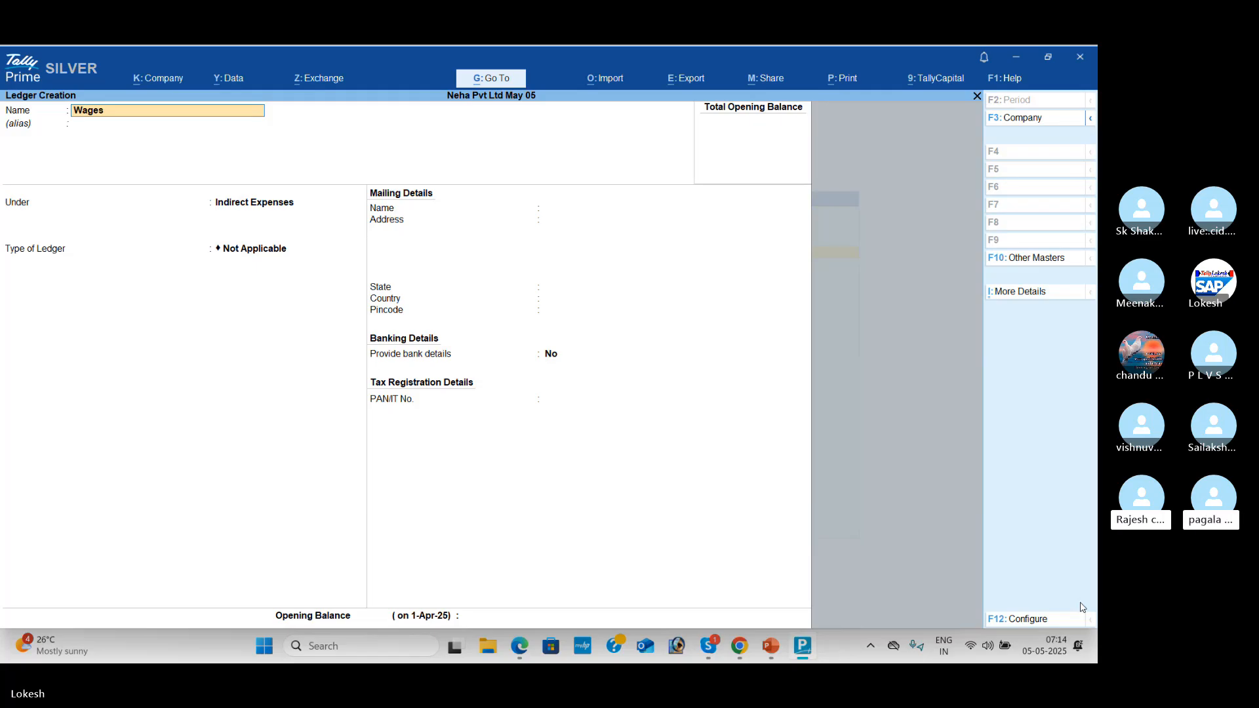
key("Return")
key("Return")
type("Dir")
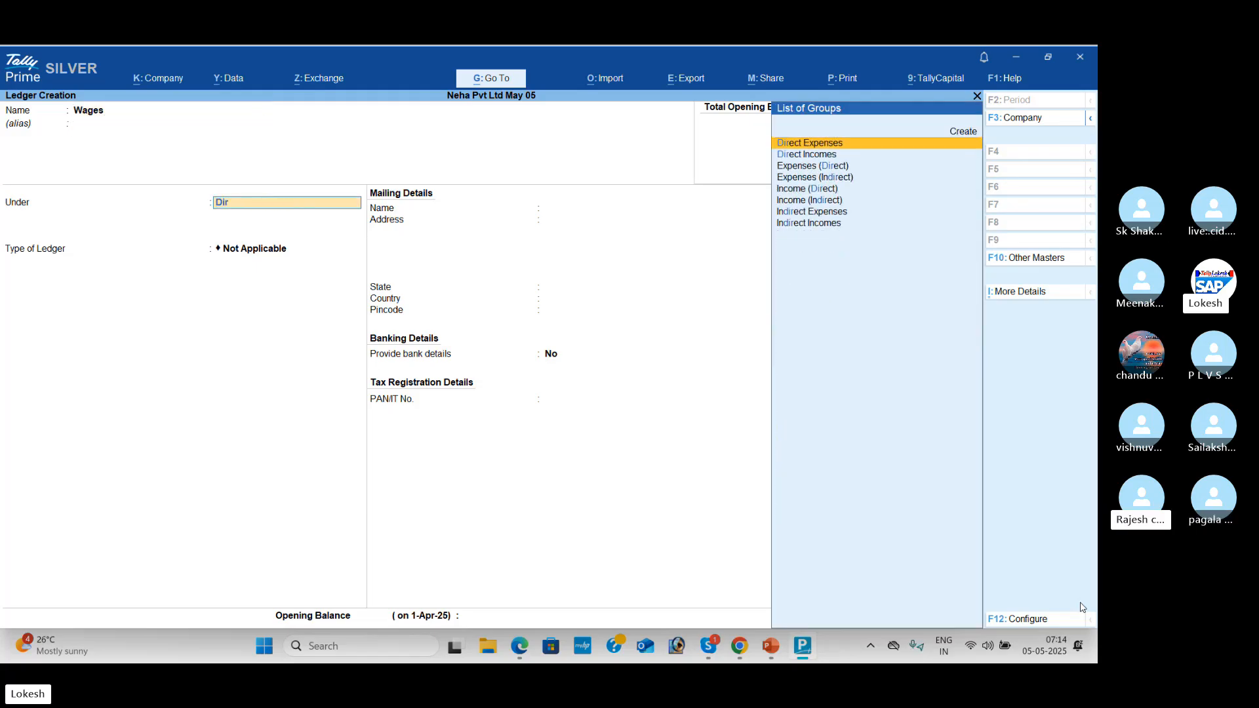
key("Return")
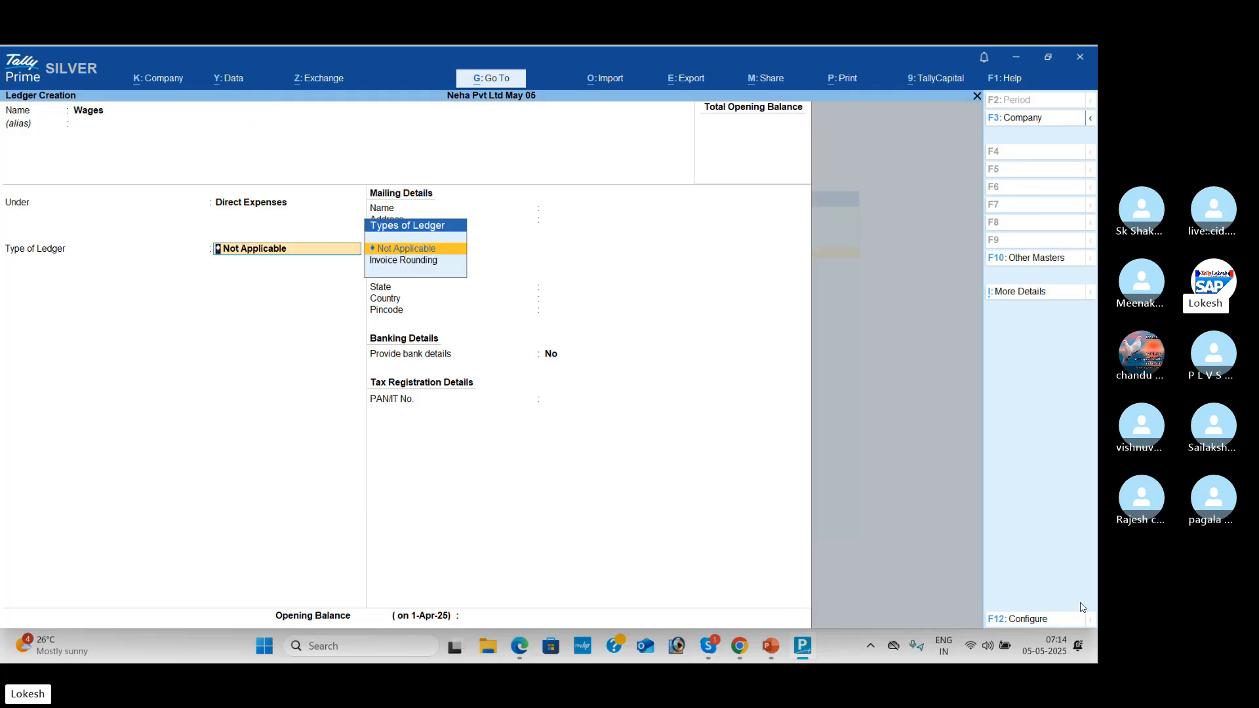
key("Return")
key("Return")
key("Return")
key("Return")
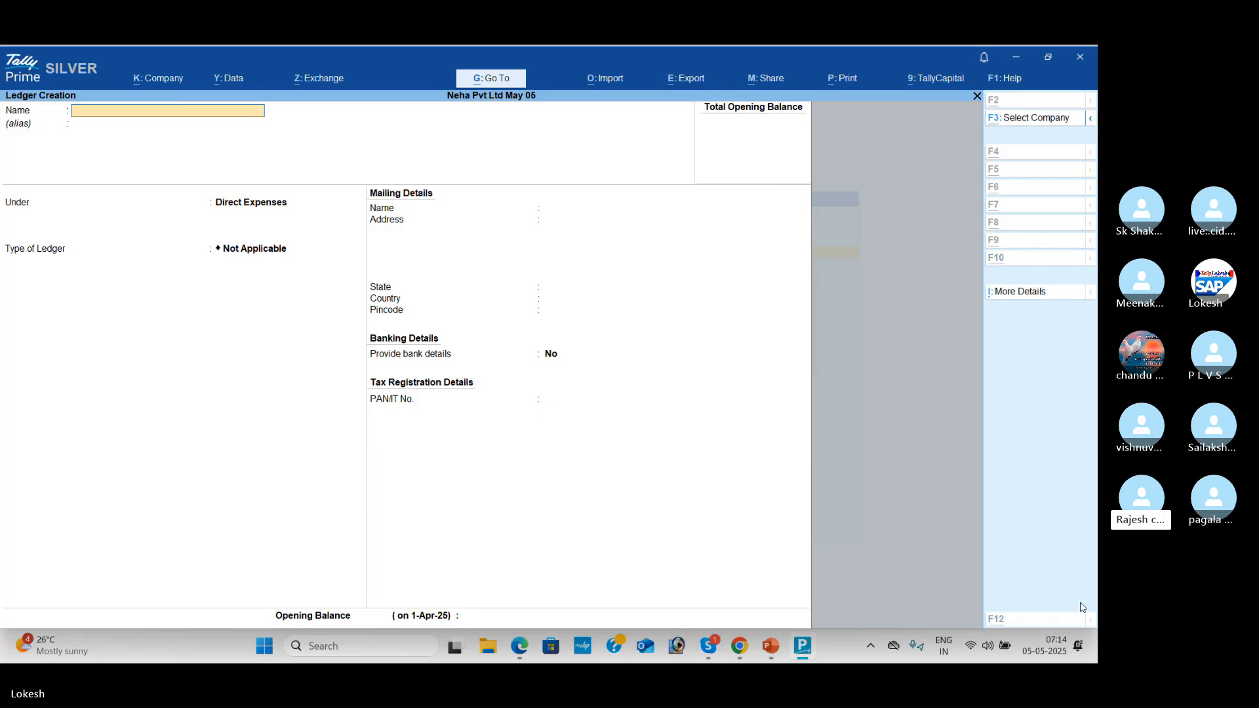
key("alt+Tab")
key("alt+Tab")
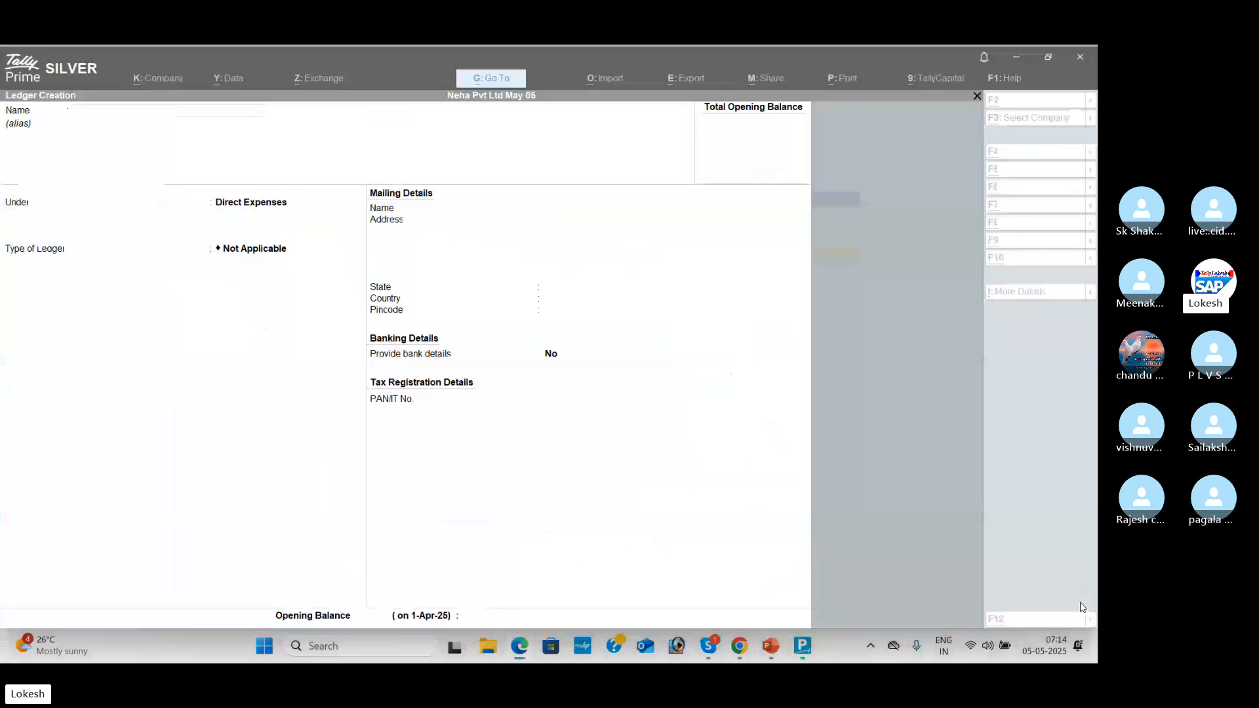
Step: Create the Discount Received ledger under Indirect Incomes
type("Discount")
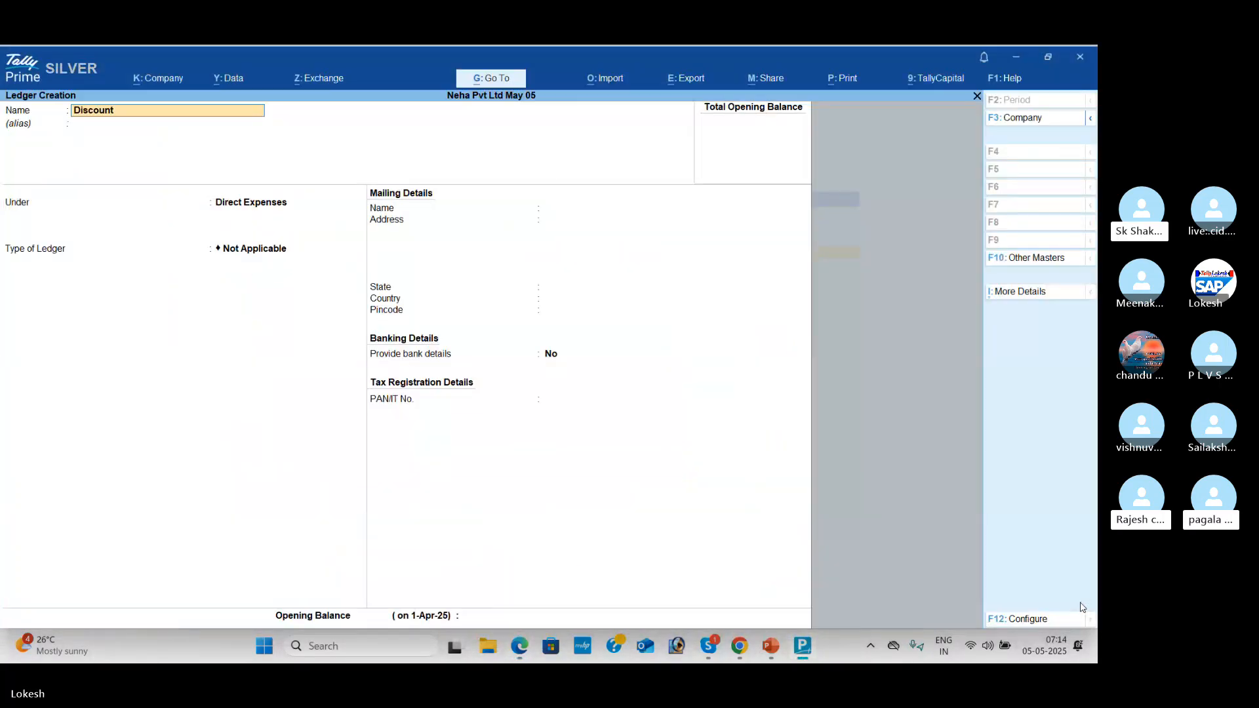
type(" Receievd")
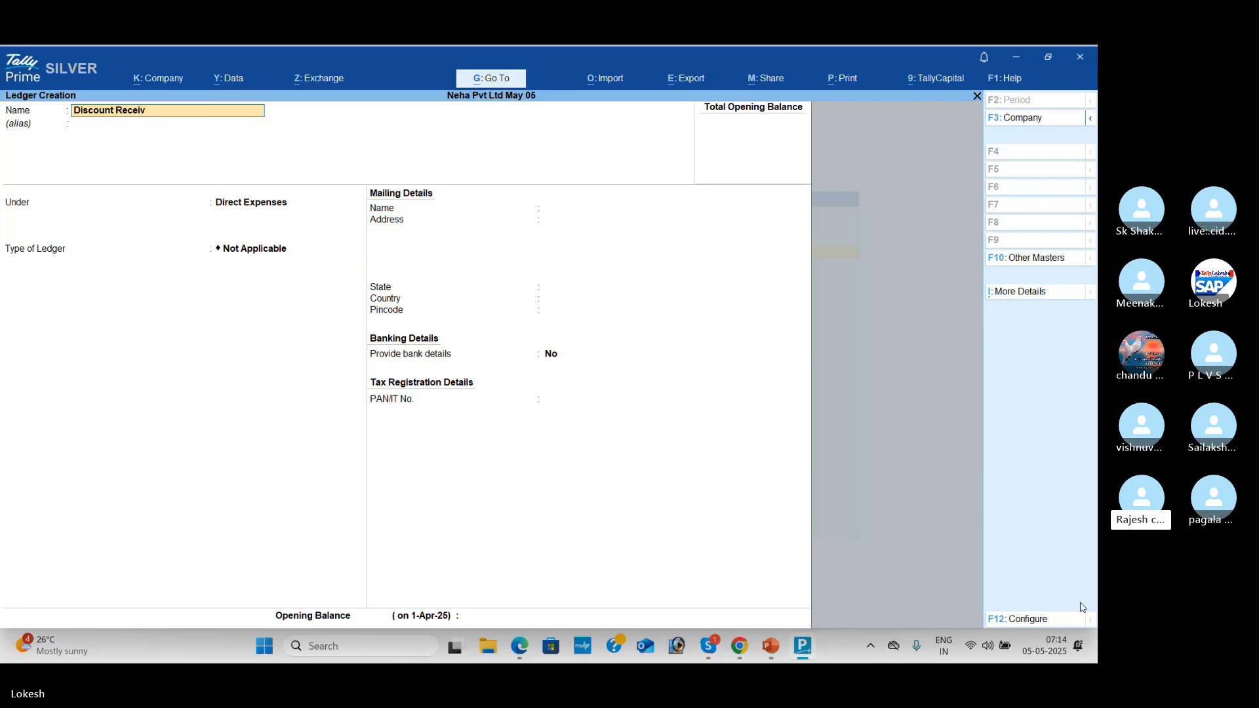
type("ed")
key("Return")
type("Ind")
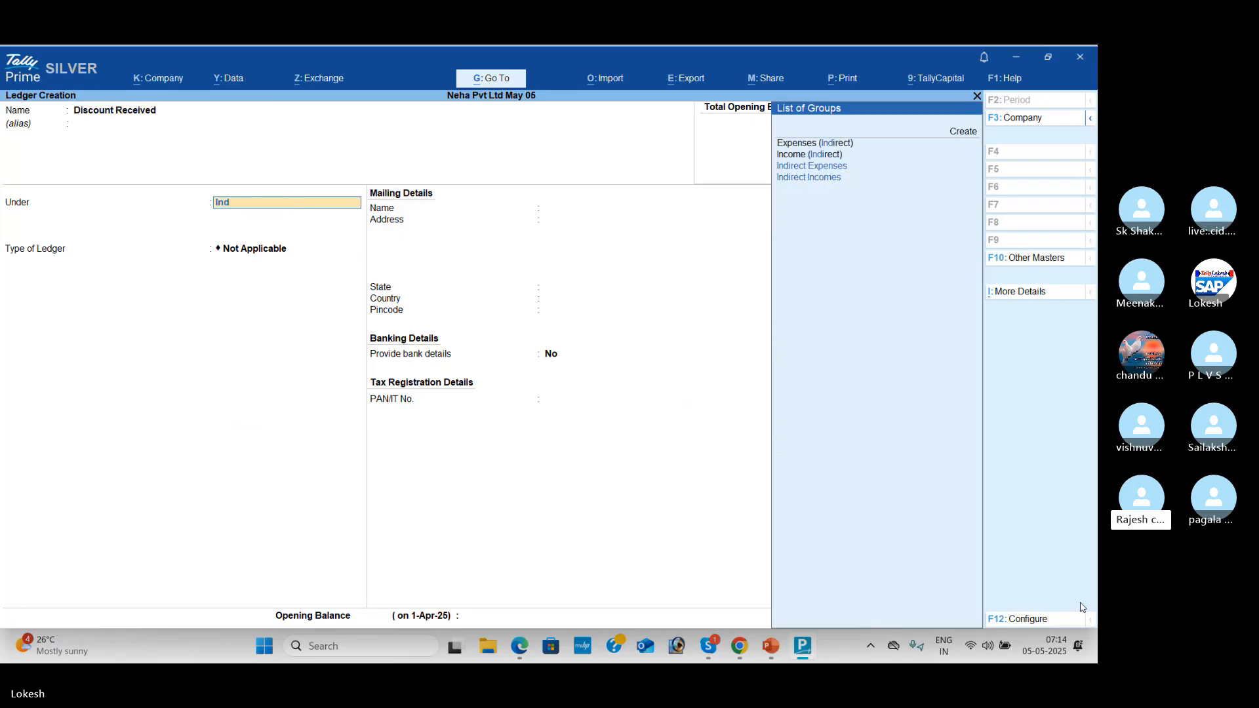
key("Down")
key("Down")
key("Down")
key("Return")
key("Return")
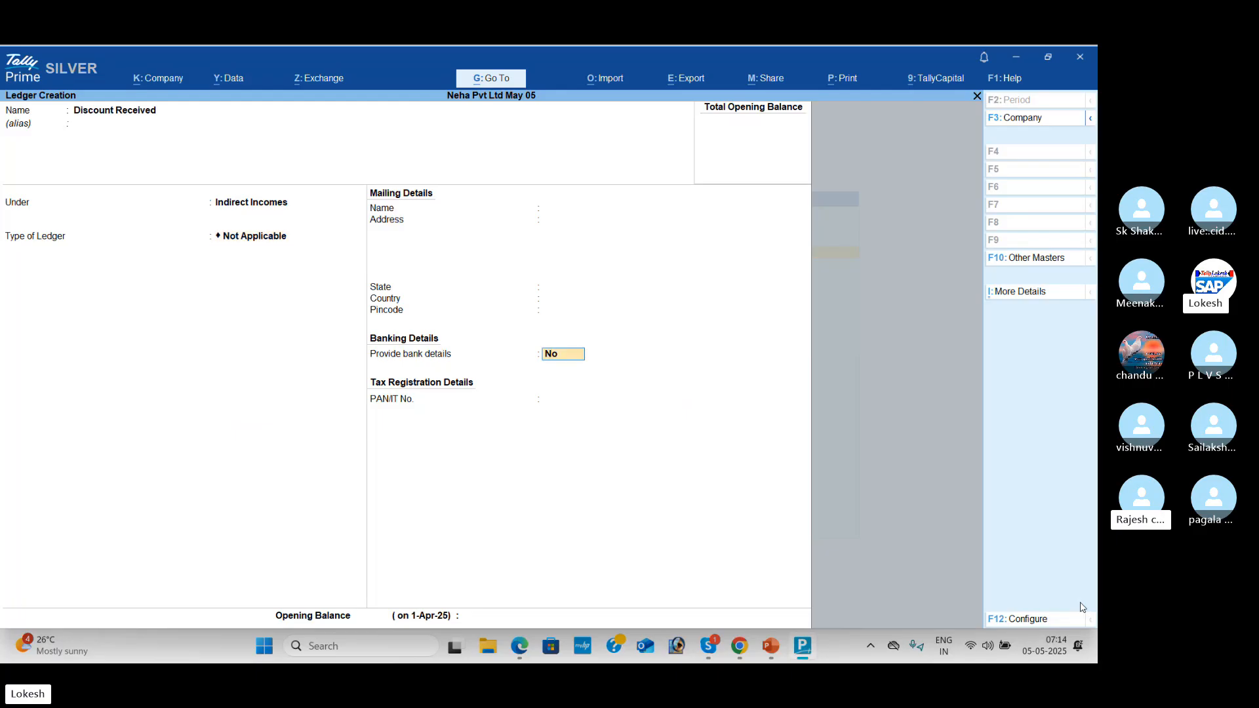
key("Return")
key("Return")
key("Return")
key("alt+Tab")
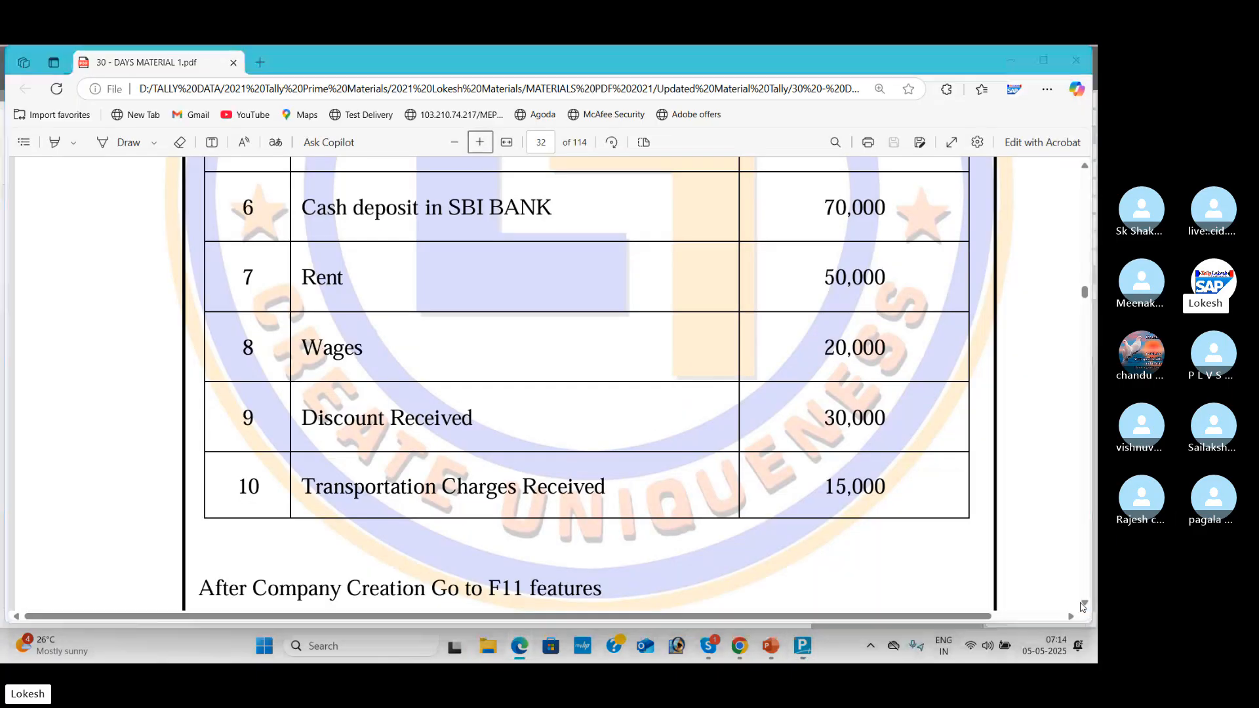
Step: Name the ledger 'Transportation Charges Received', group it under Direct Incomes, and save
key("alt+Tab")
type("Tran")
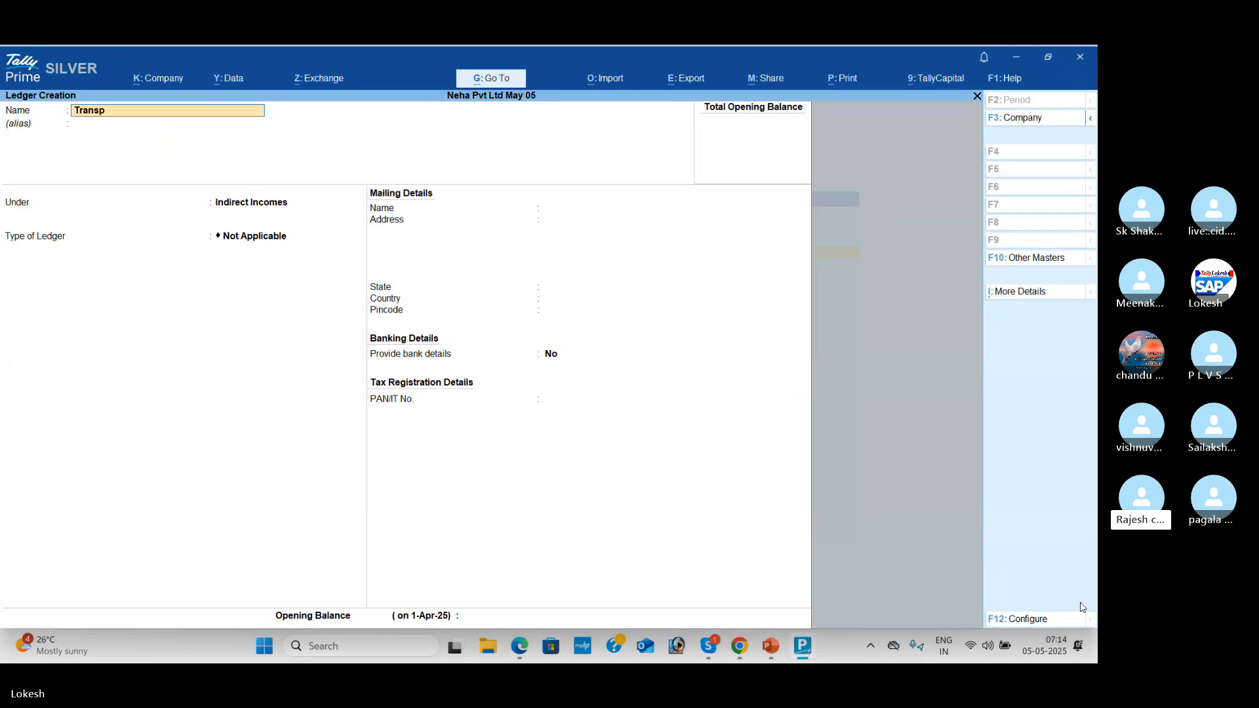
type("sportation")
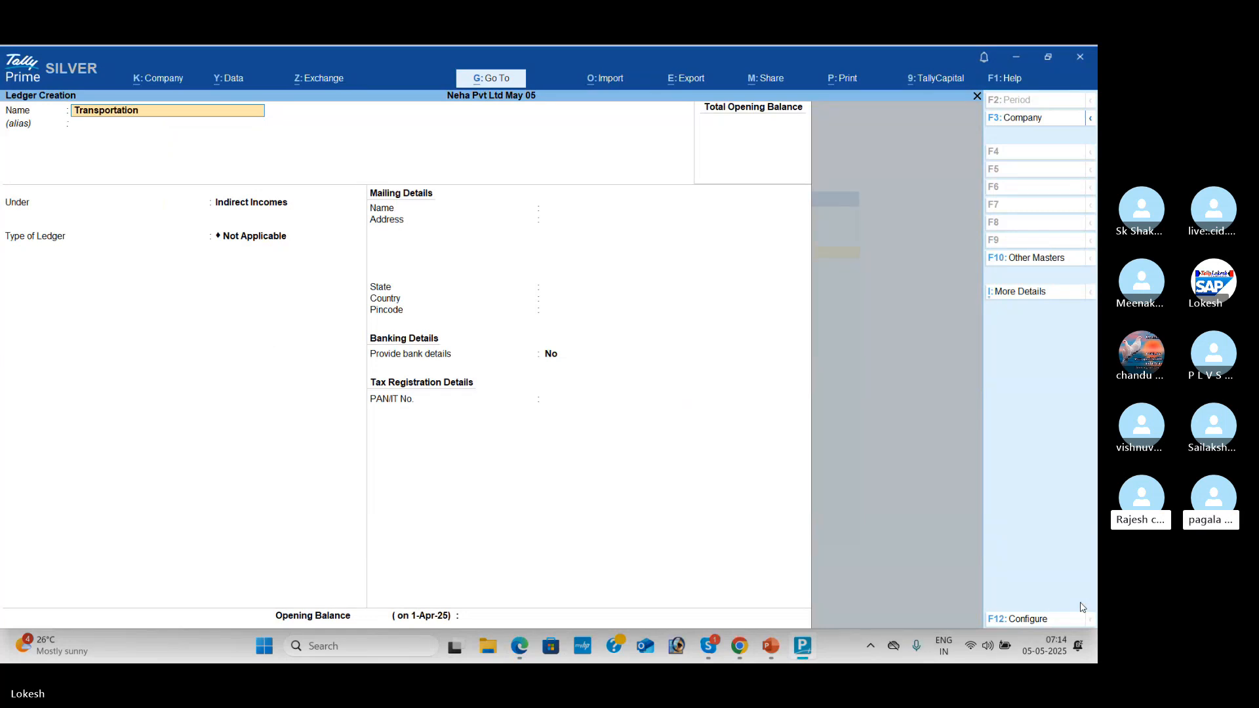
type(" charges")
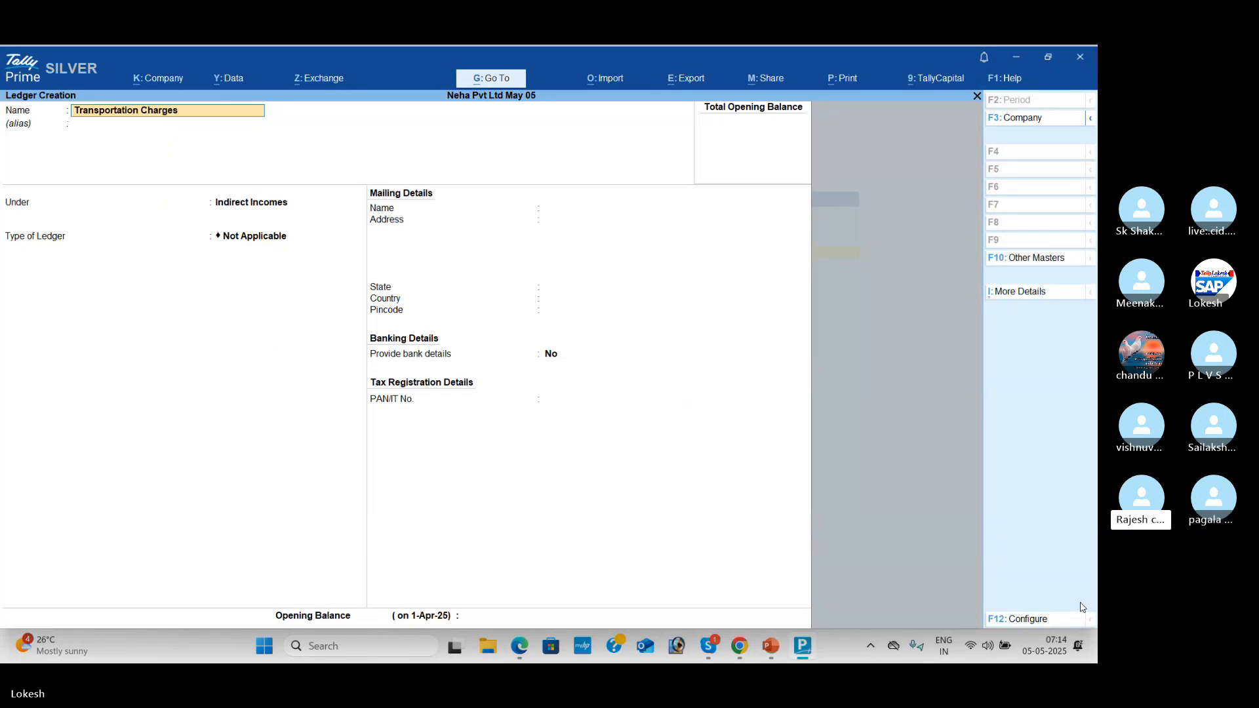
type(" Received")
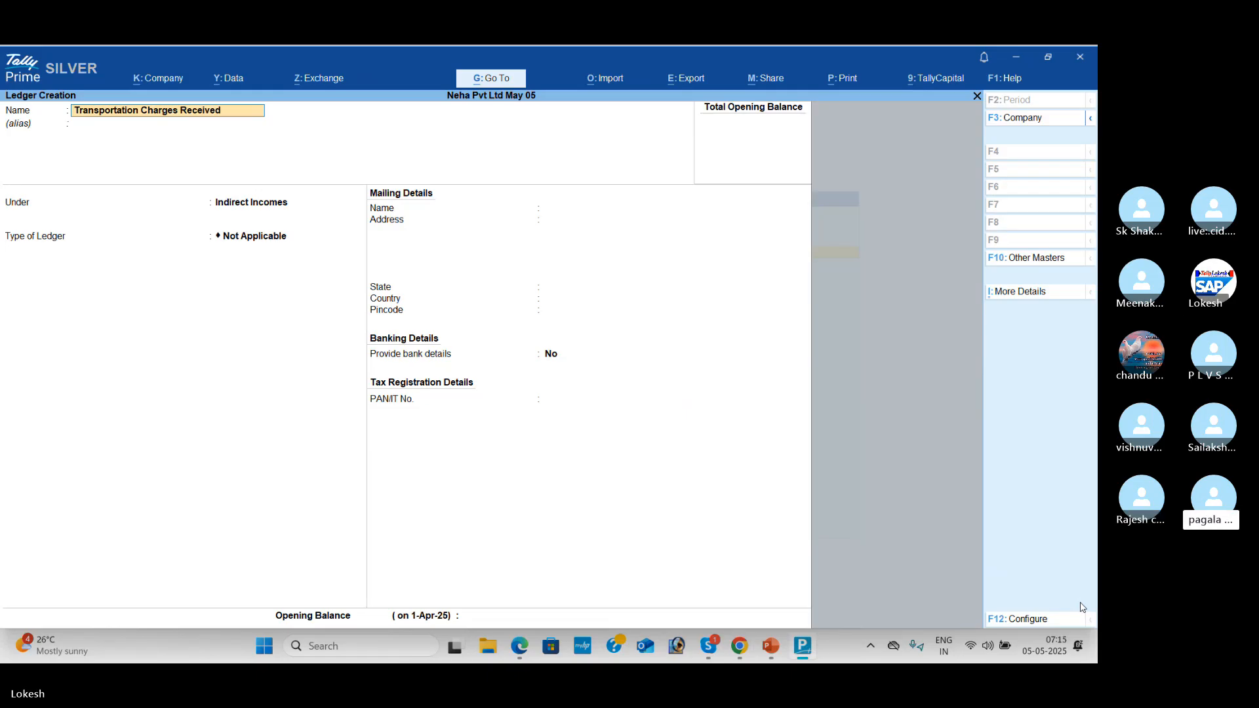
key("Return")
key("Return")
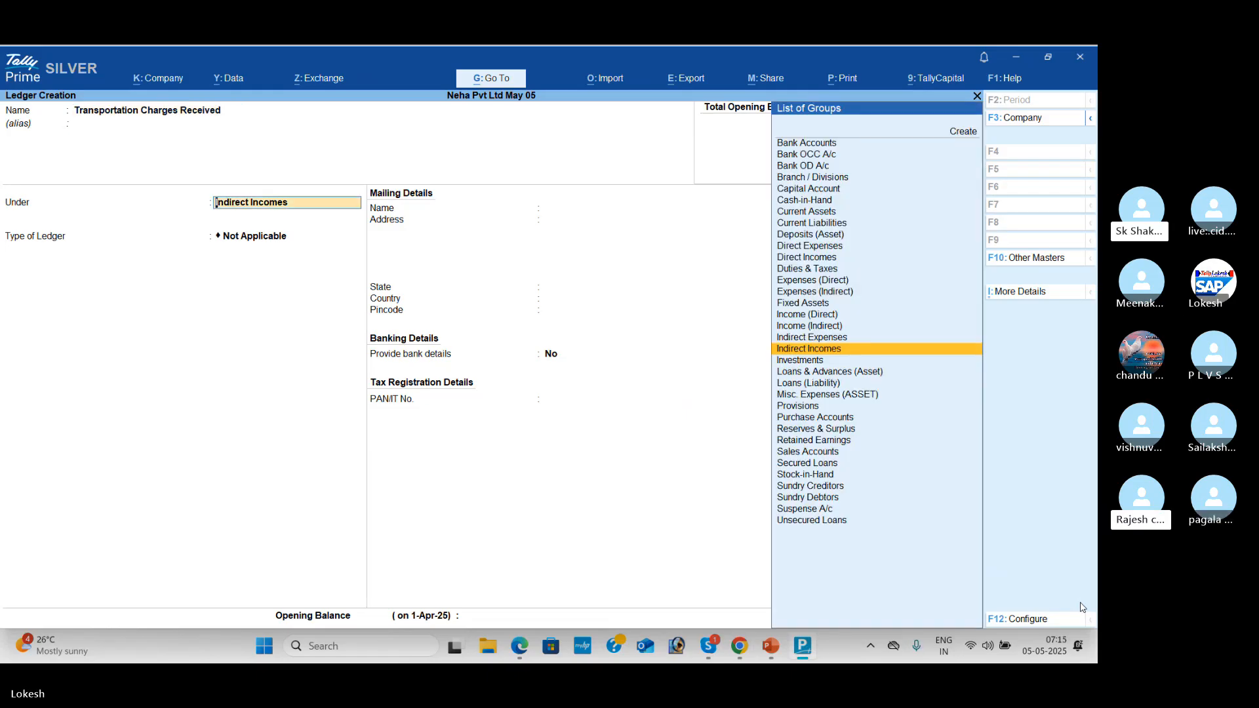
type("In")
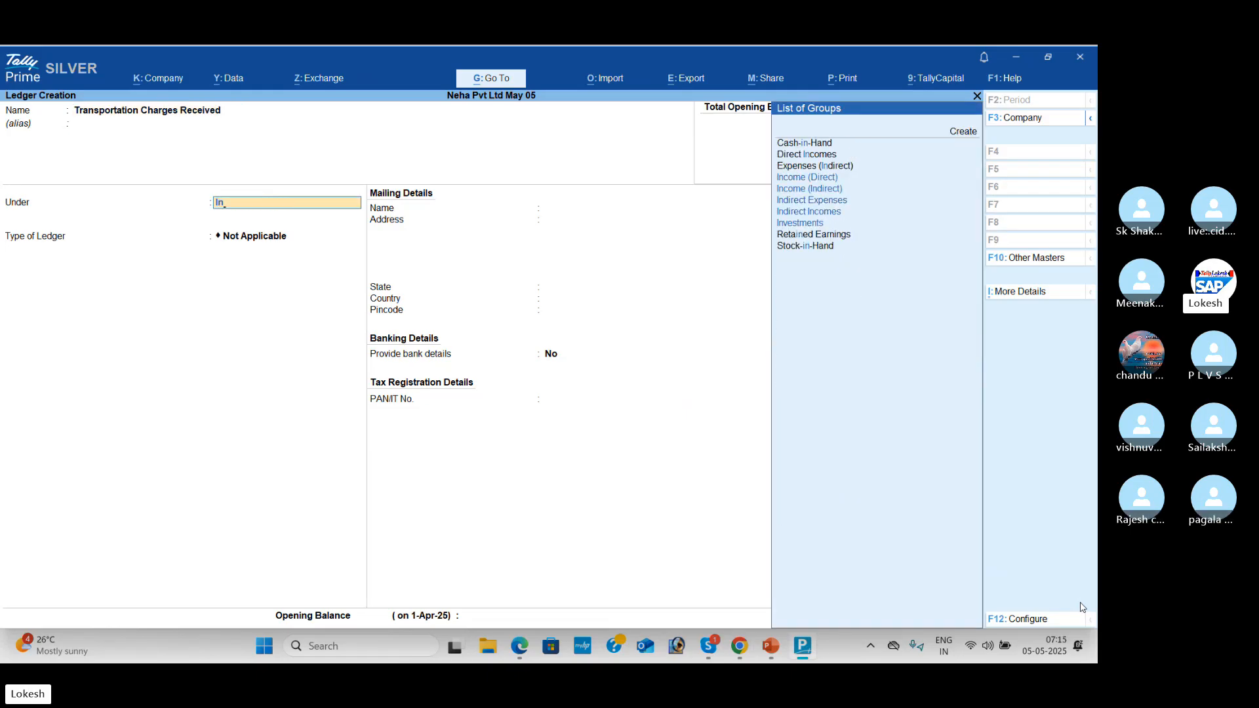
key("BackSpace")
key("BackSpace")
type("Dir")
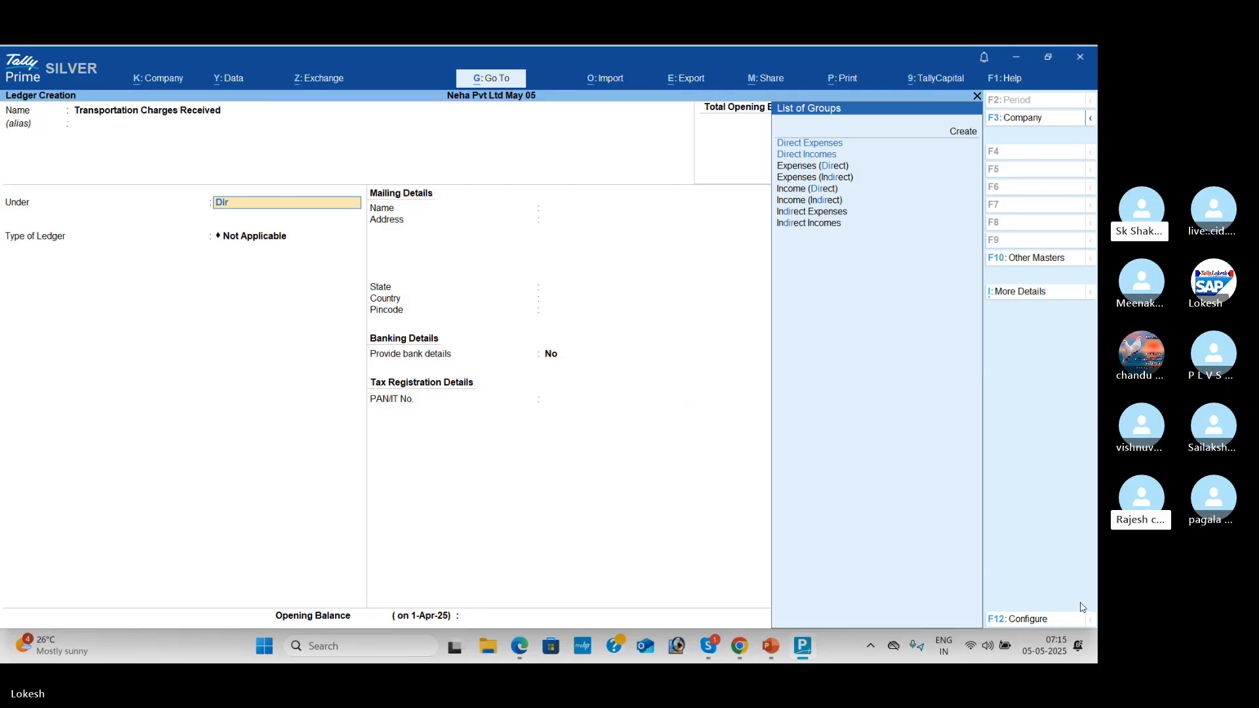
key("Down")
key("Return")
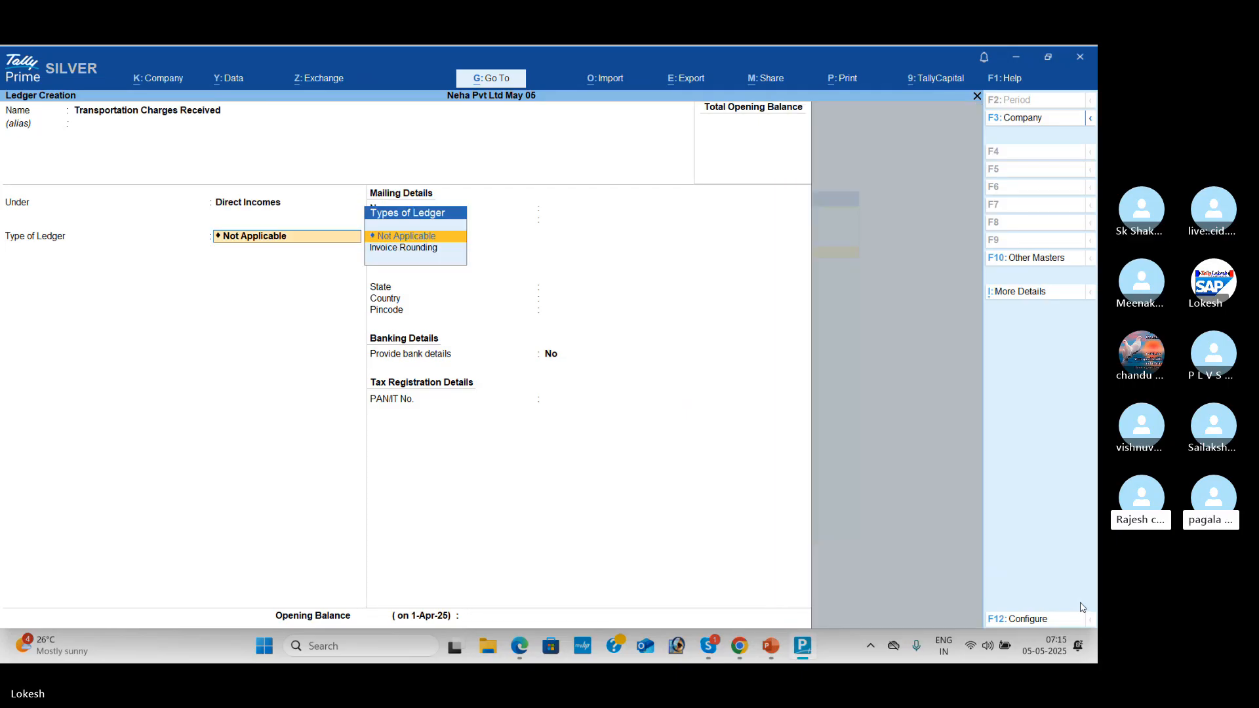
key("Return")
key("Return")
key("Return")
key("Return")
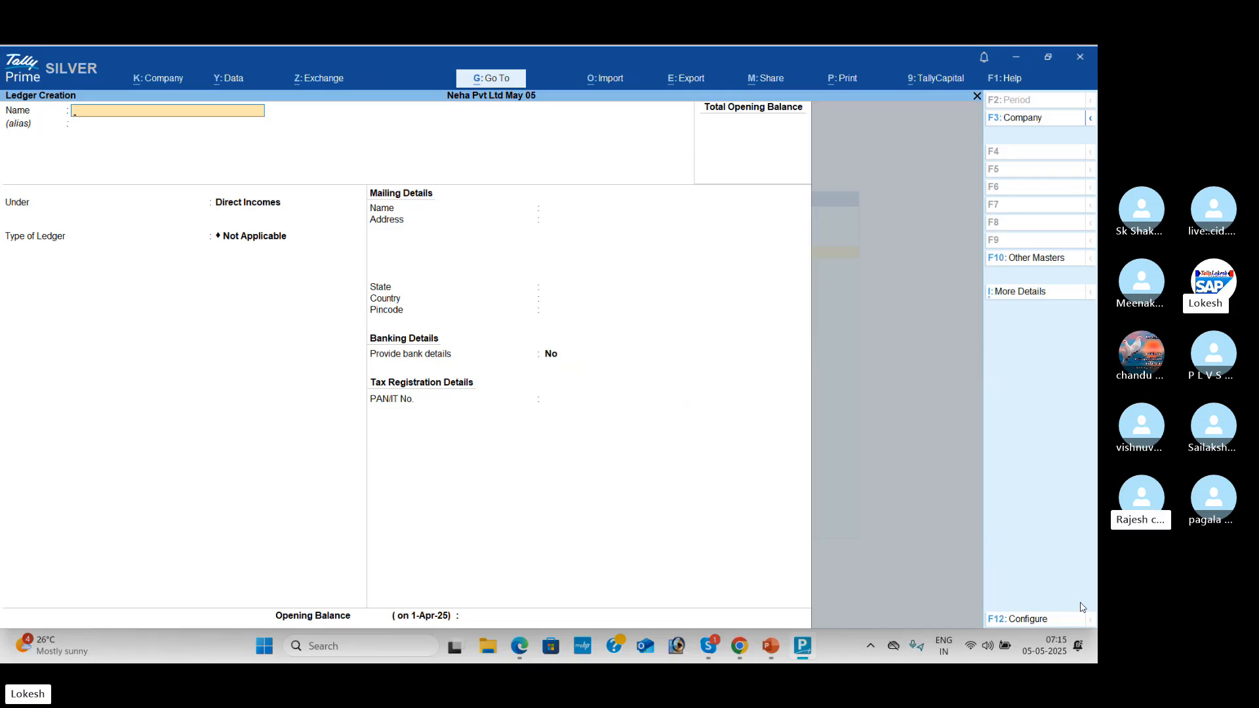
Step: Name the new ledger Computer, keep it under Direct Incomes, and save it
type("mputer")
key("Return")
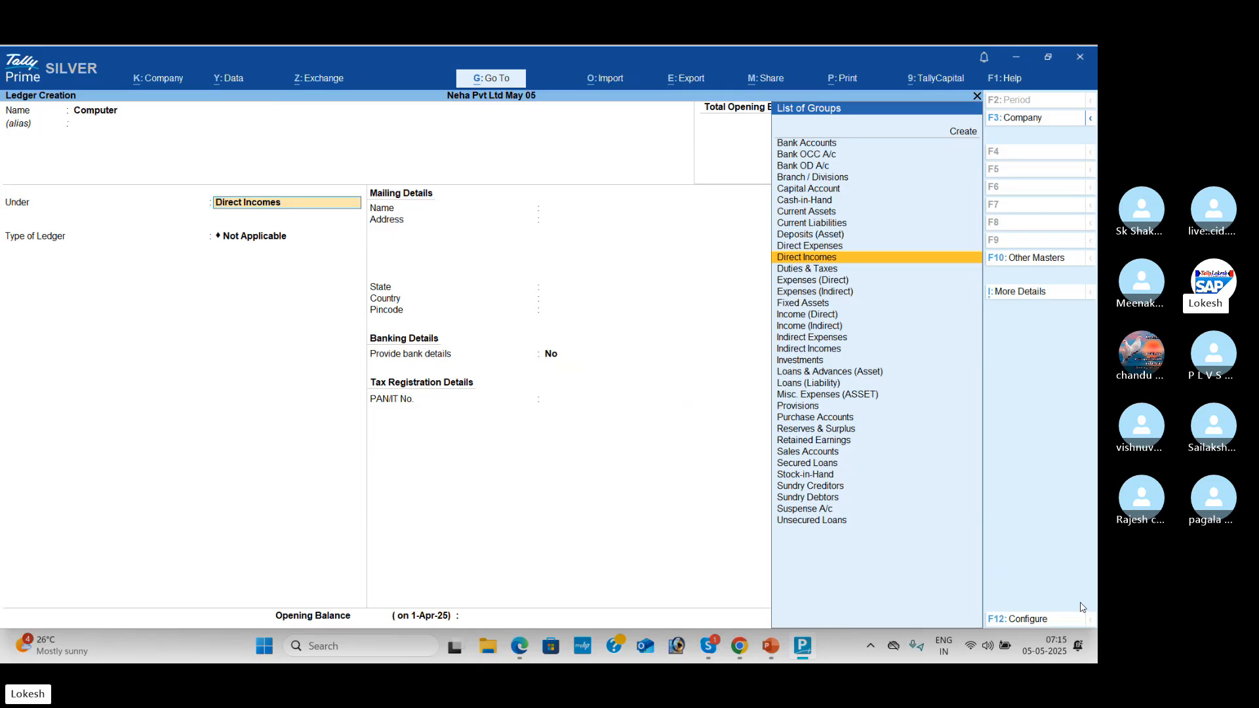
key("Return")
key("Return")
key("Return")
key("Return")
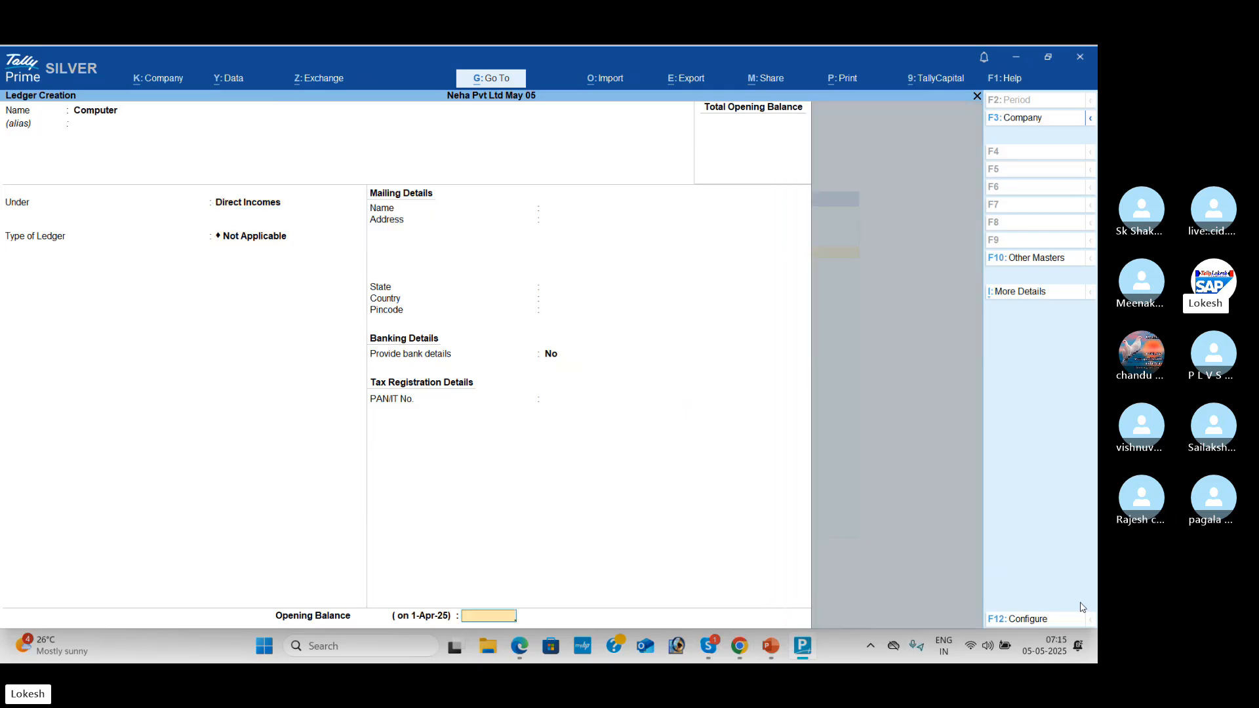
key("Return")
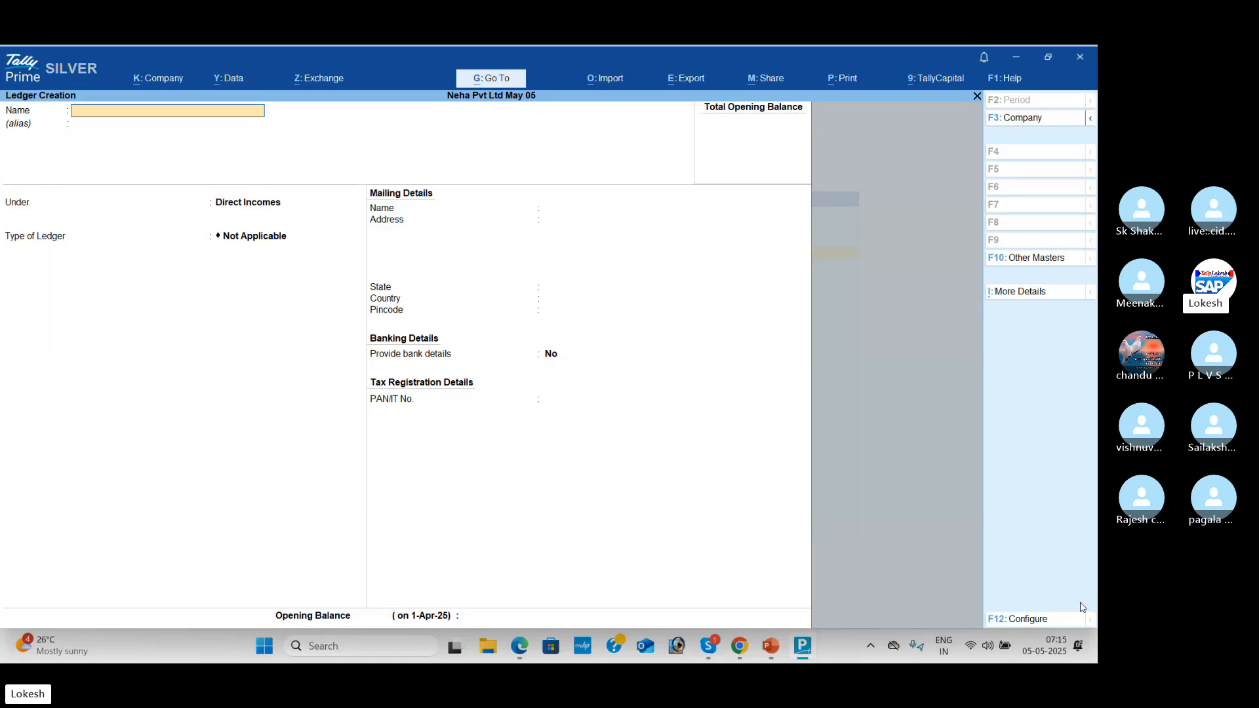
Step: Quit Ledger Creation and Master Creation back to Gateway of Tally, briefly checking Skype
key("Escape")
key("Return")
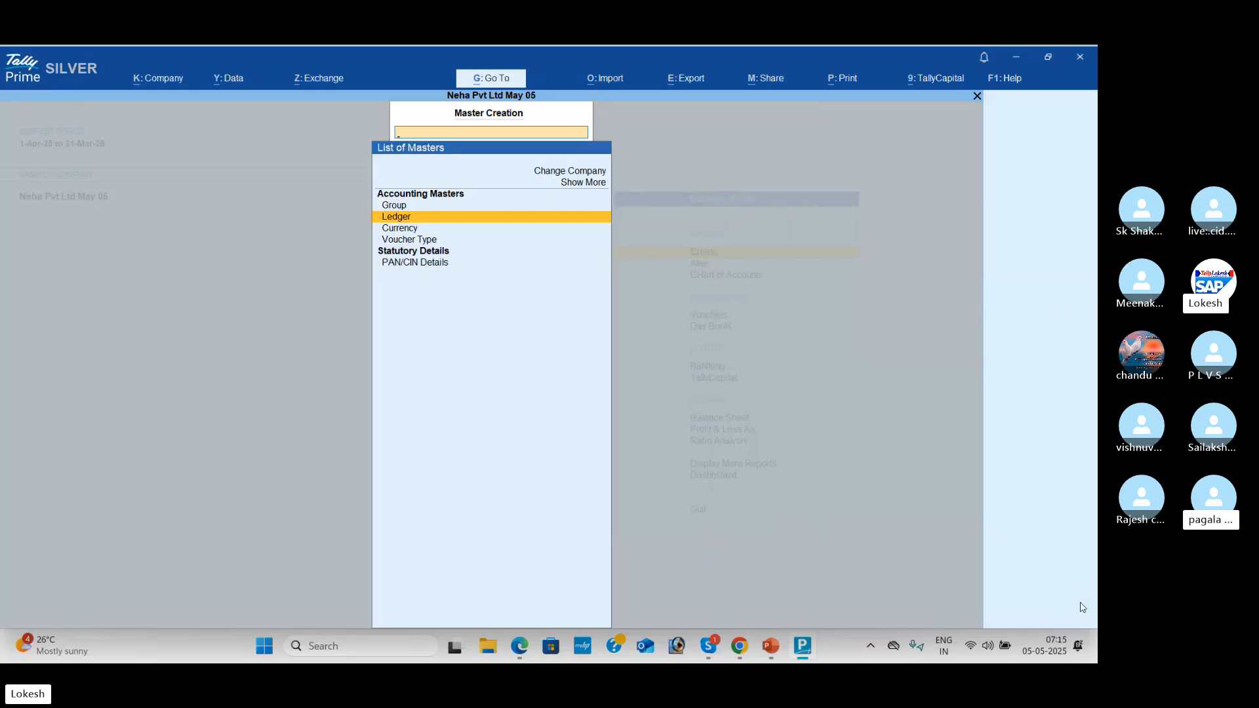
key("Escape")
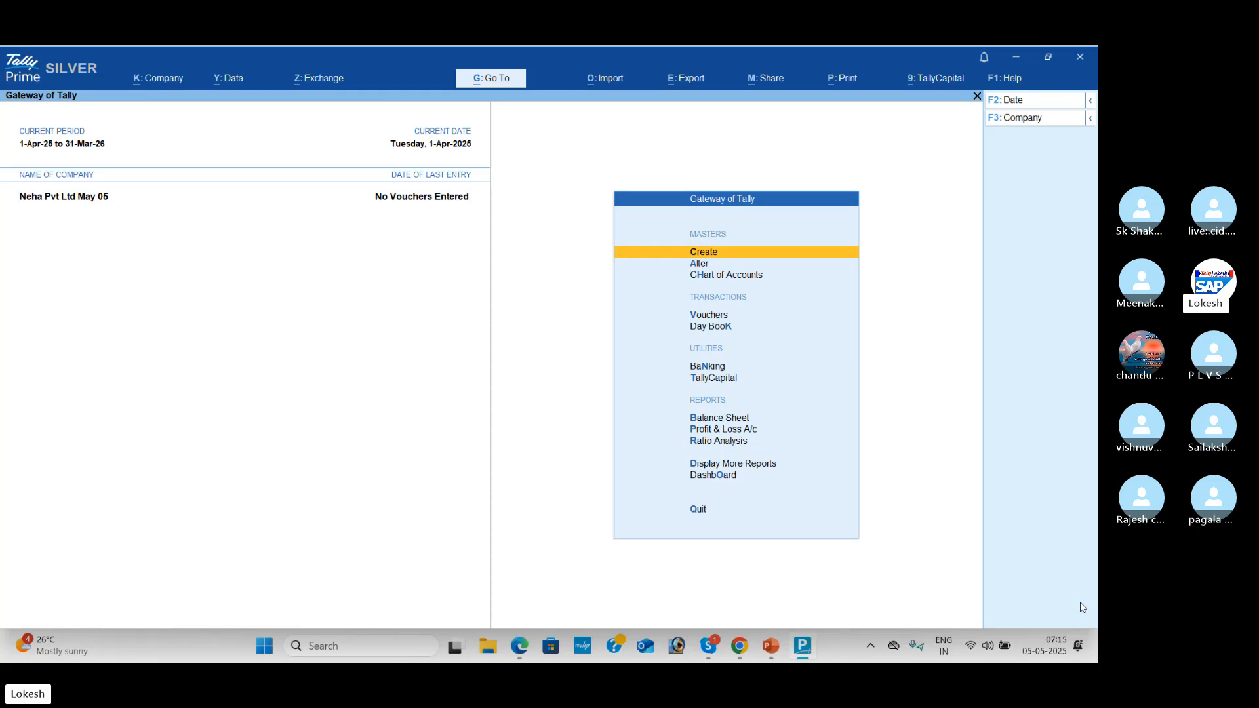
key("alt+Tab+Tab")
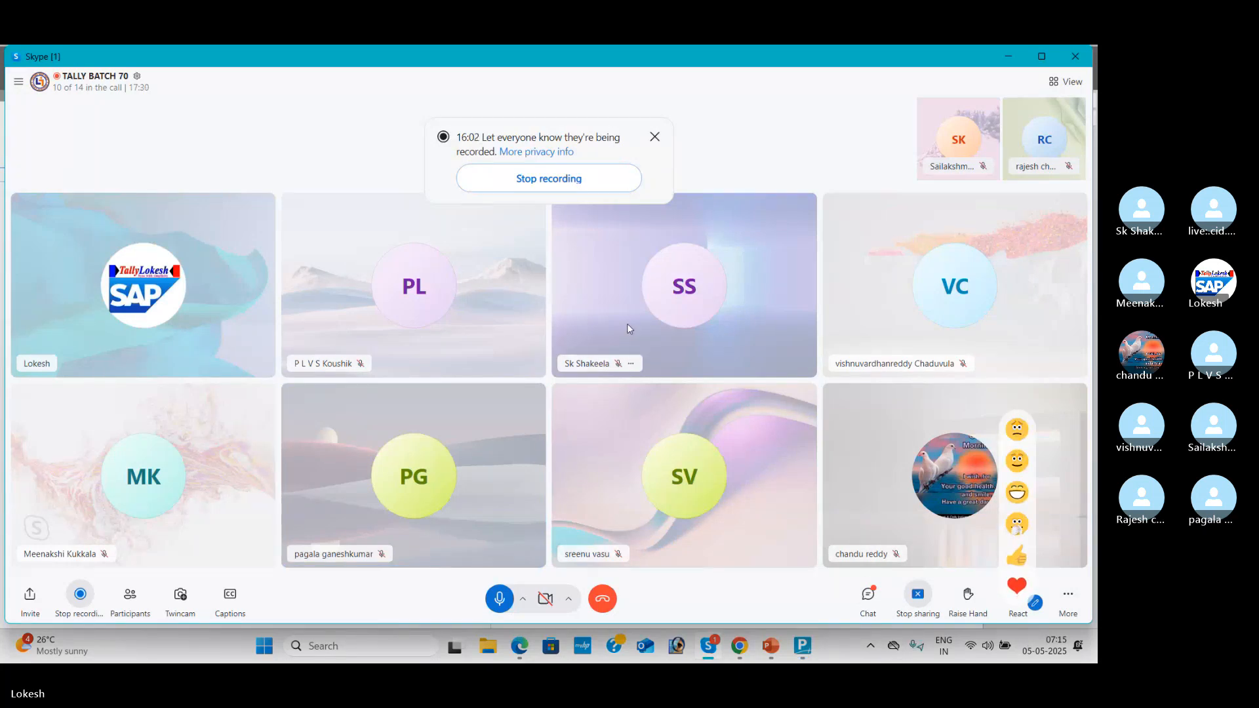
key("alt+Tab")
Step: Open the Computer ledger for alteration through Alter > Ledger
key("Down")
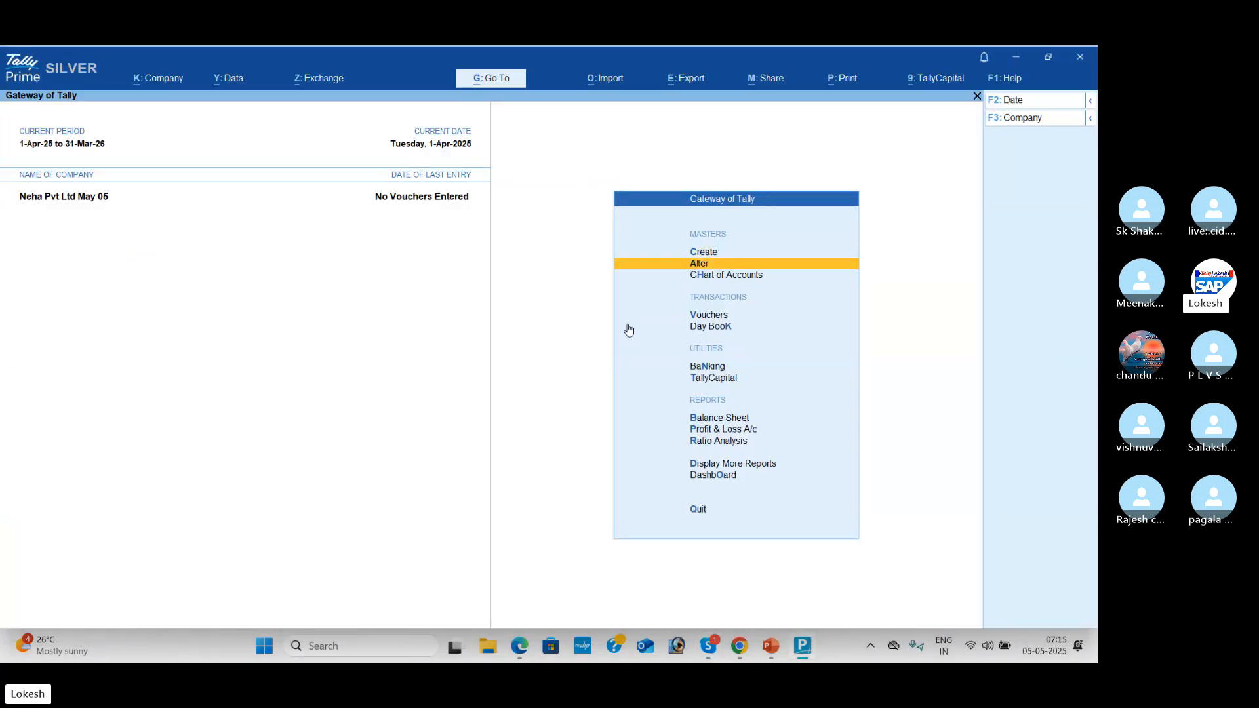
key("Return")
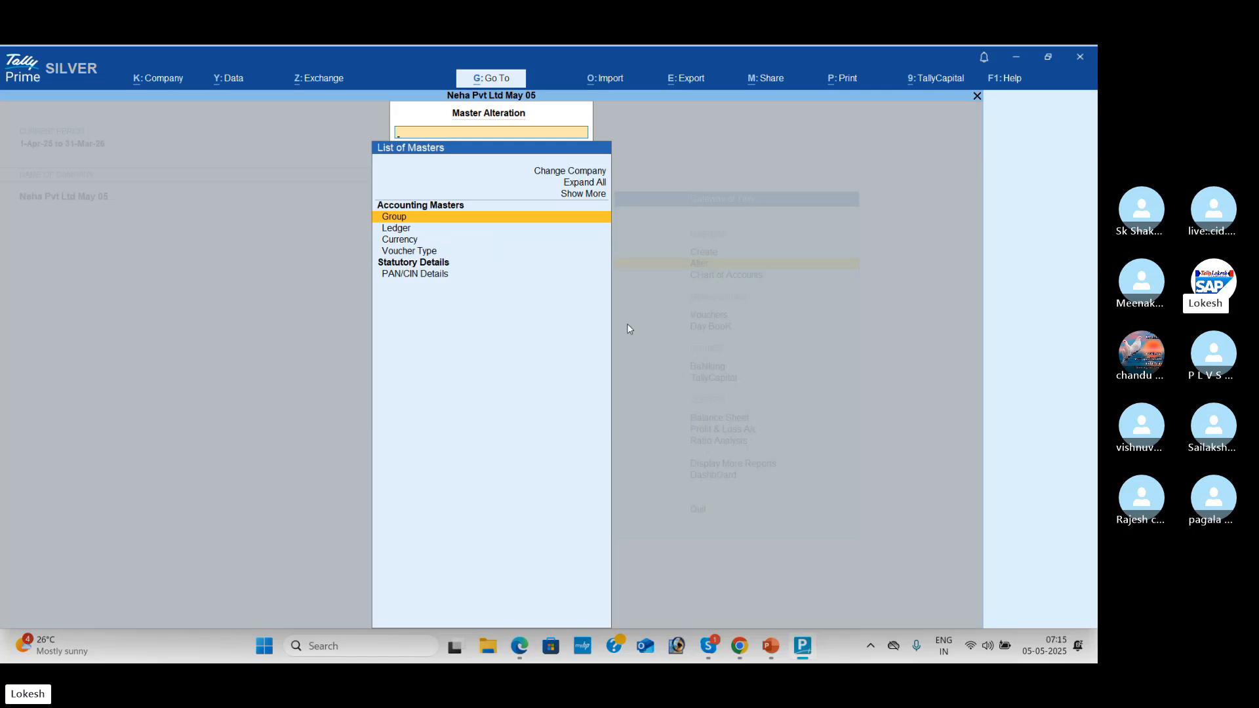
key("Down")
key("Return")
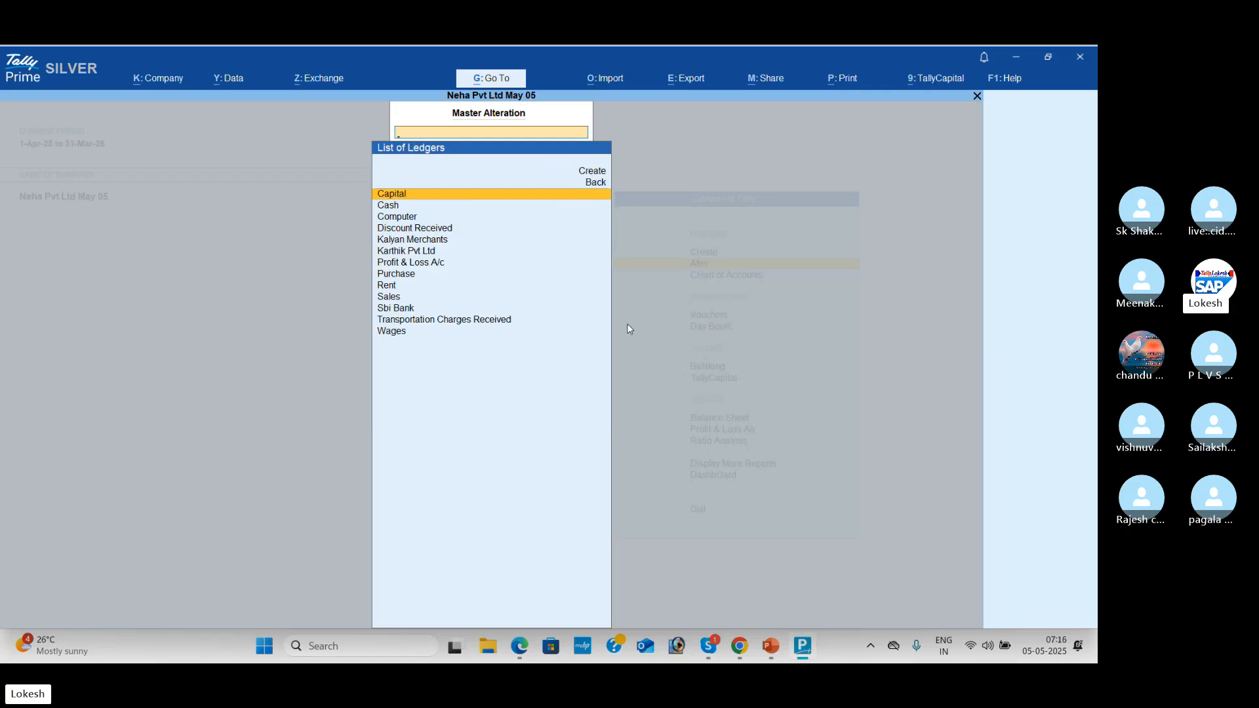
key("Down")
key("Down")
key("Down")
key("Down")
key("Down")
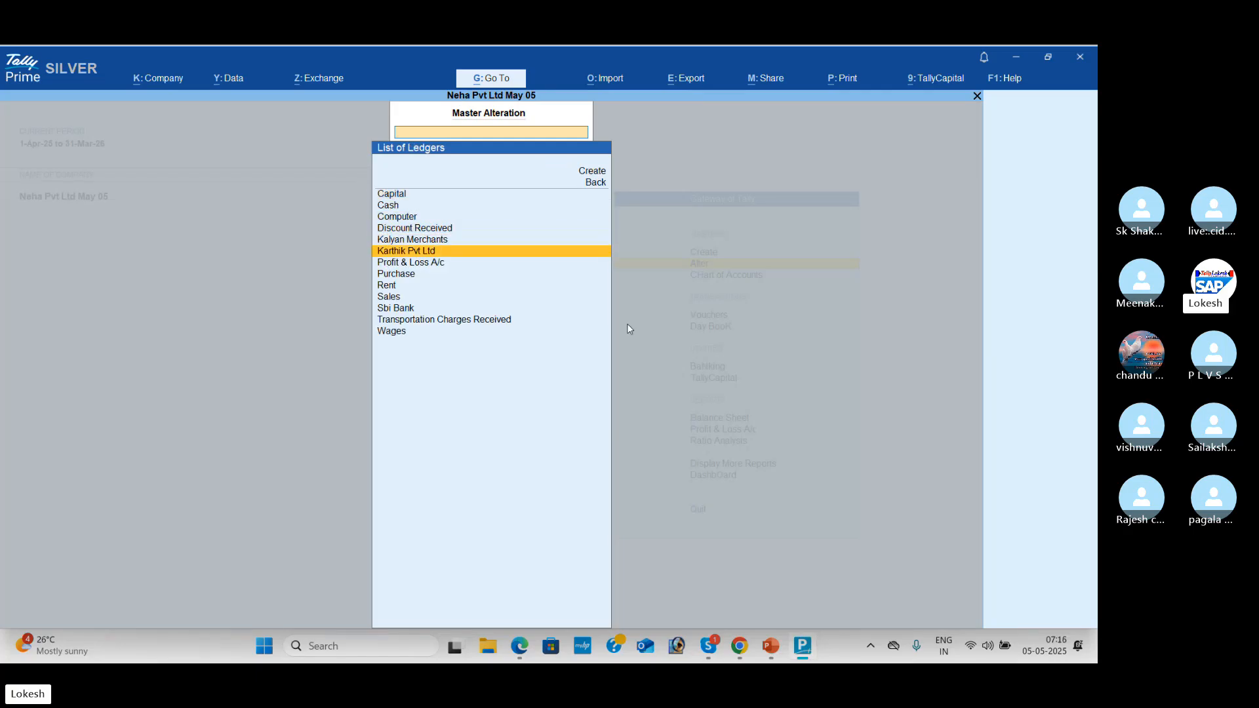
key("Up")
key("Up")
key("Up")
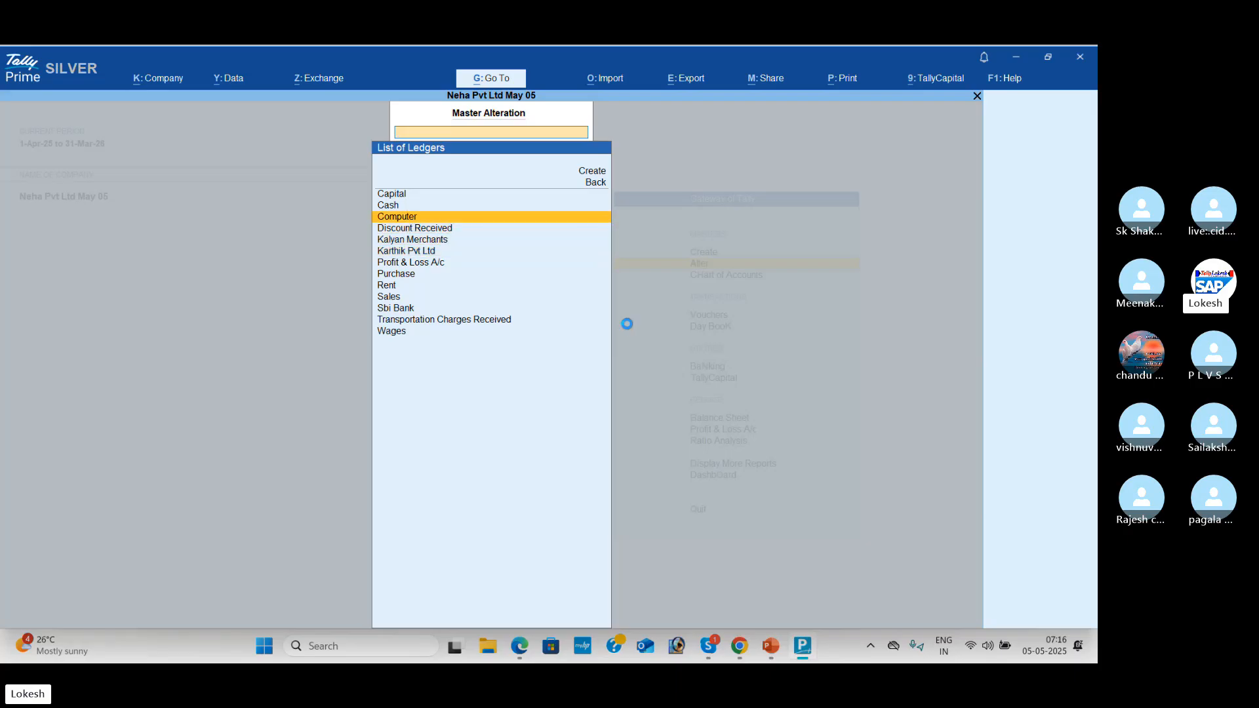
key("Return")
Step: Change the Computer ledger's group to Fixed Assets, save it, and return to Gateway of Tally
key("Return")
key("Return")
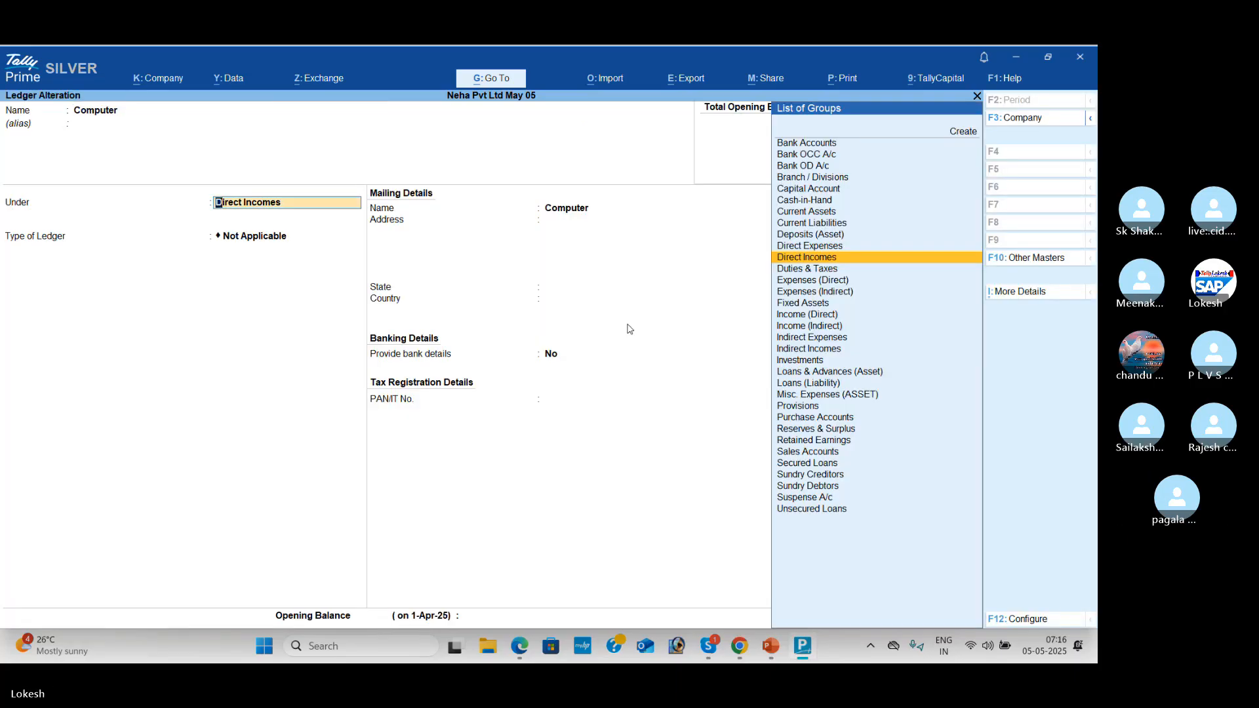
type("fix")
key("Return")
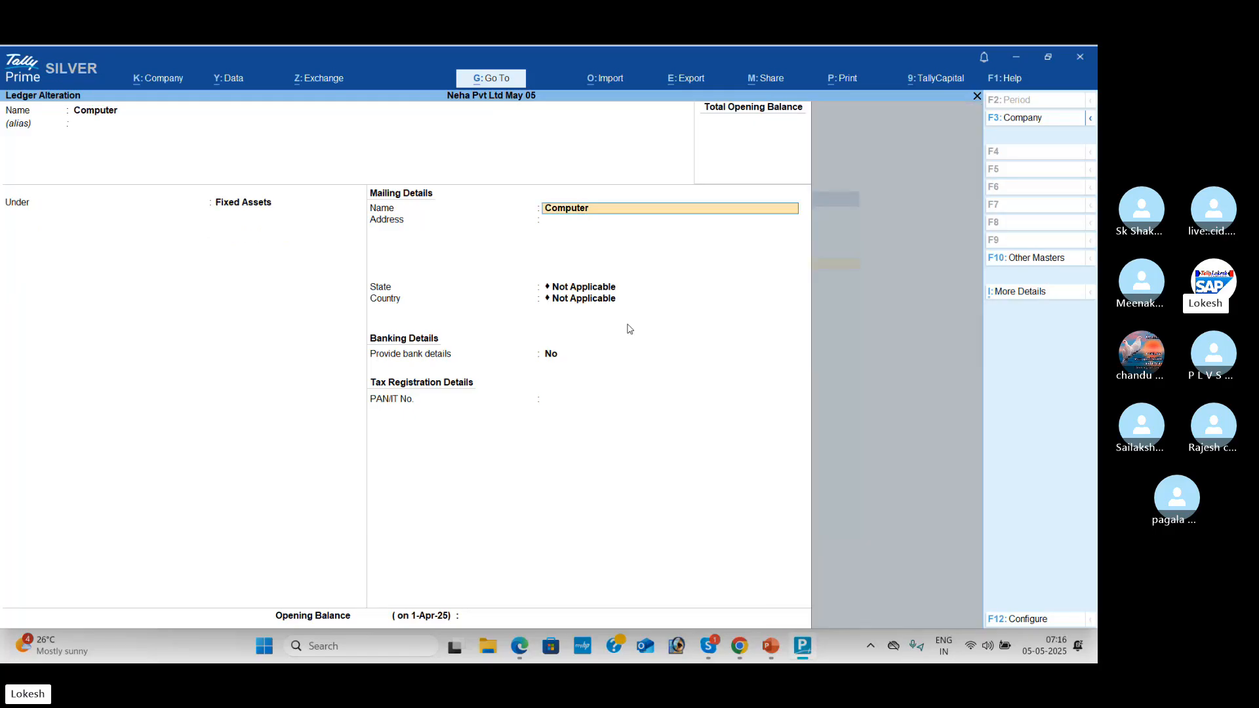
key("Return")
key("Return")
key("Return")
key("Return")
key("Return")
key("Return")
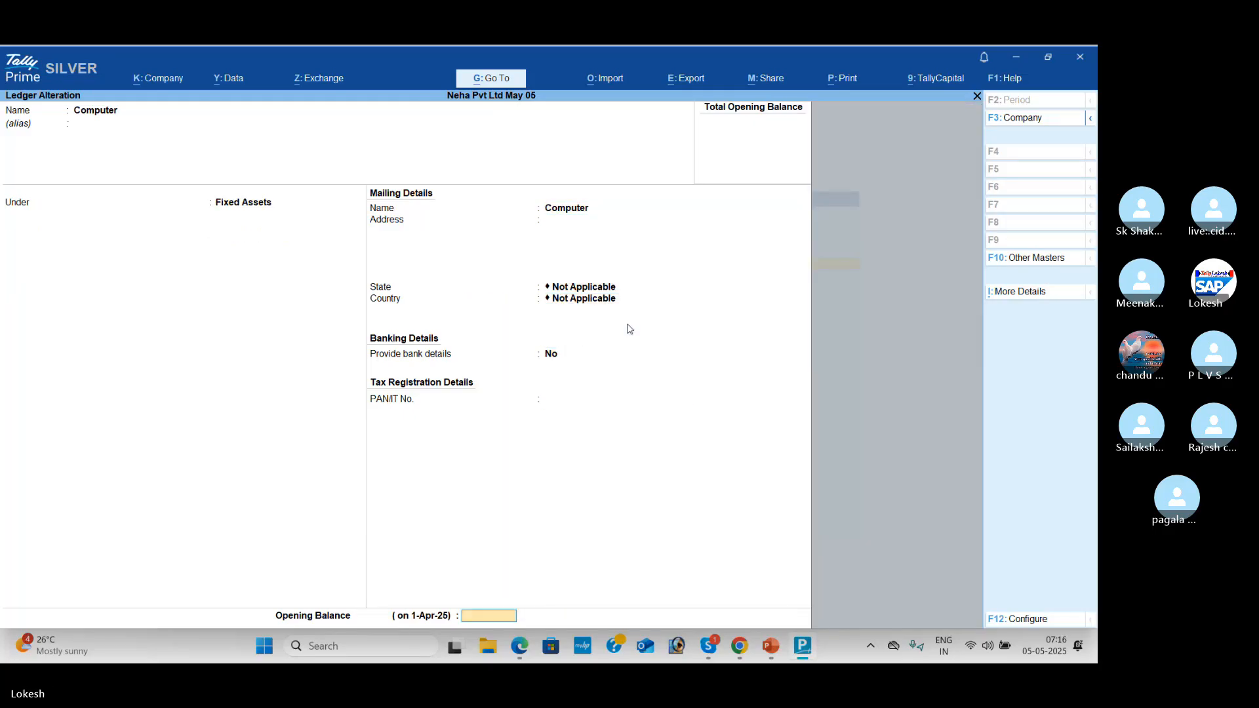
key("Return")
key("Return")
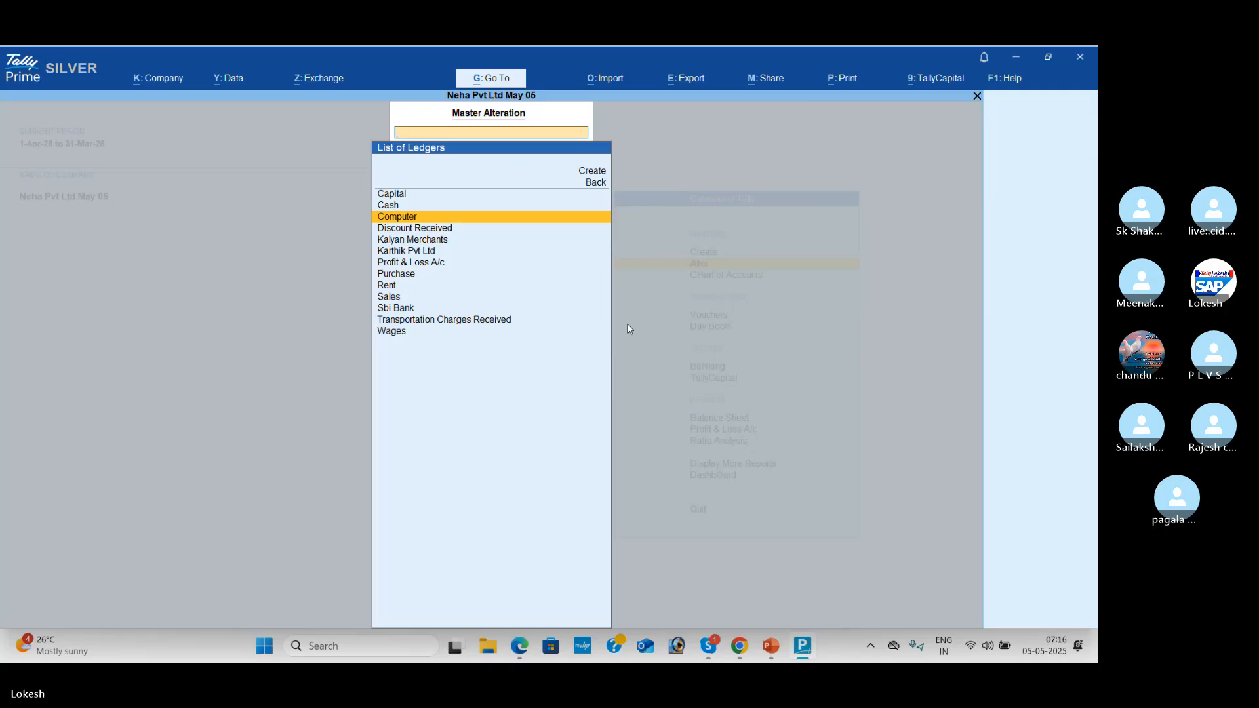
key("BackSpace")
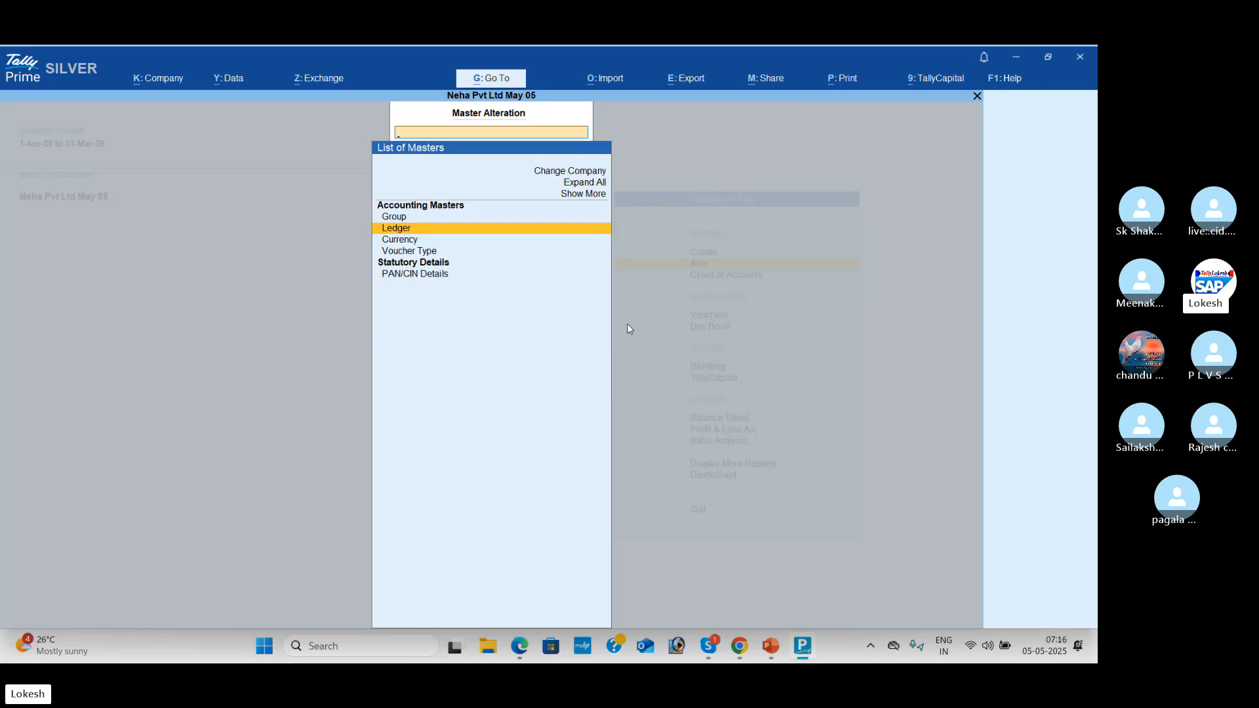
key("Escape")
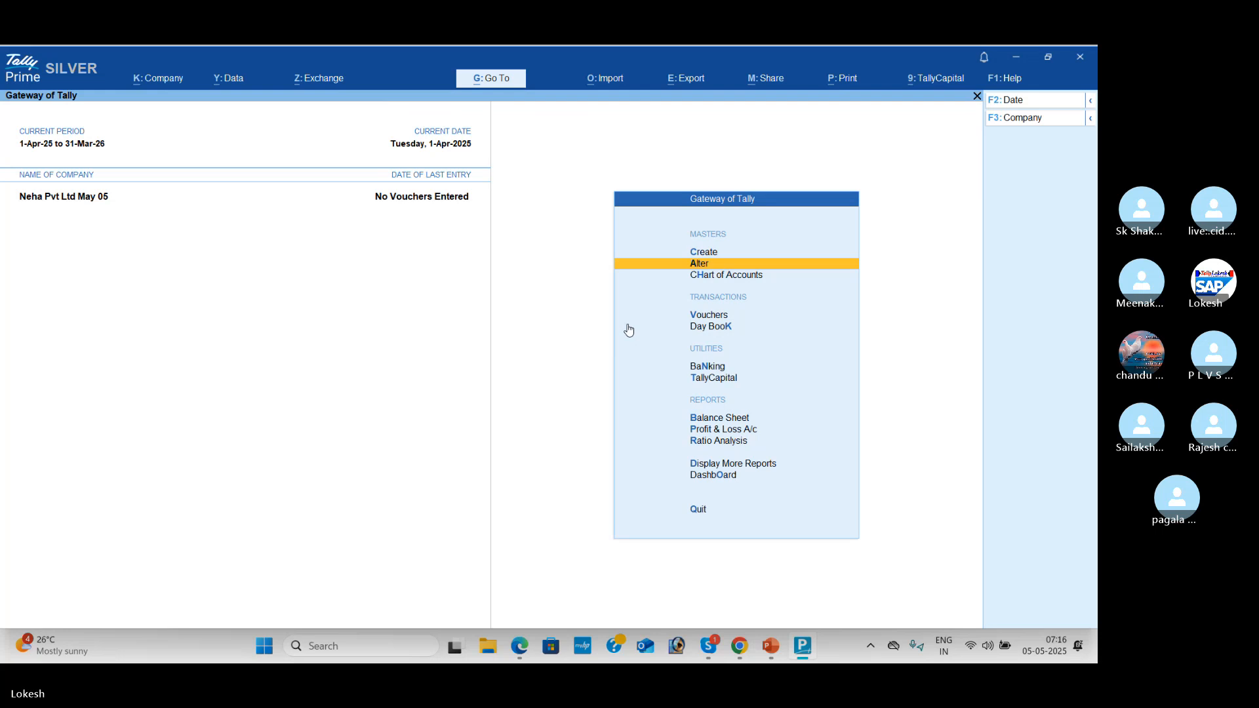
Step: Open voucher entry on a Payment voucher and bring up the Change Voucher Mode choices
key("Down")
key("Down")
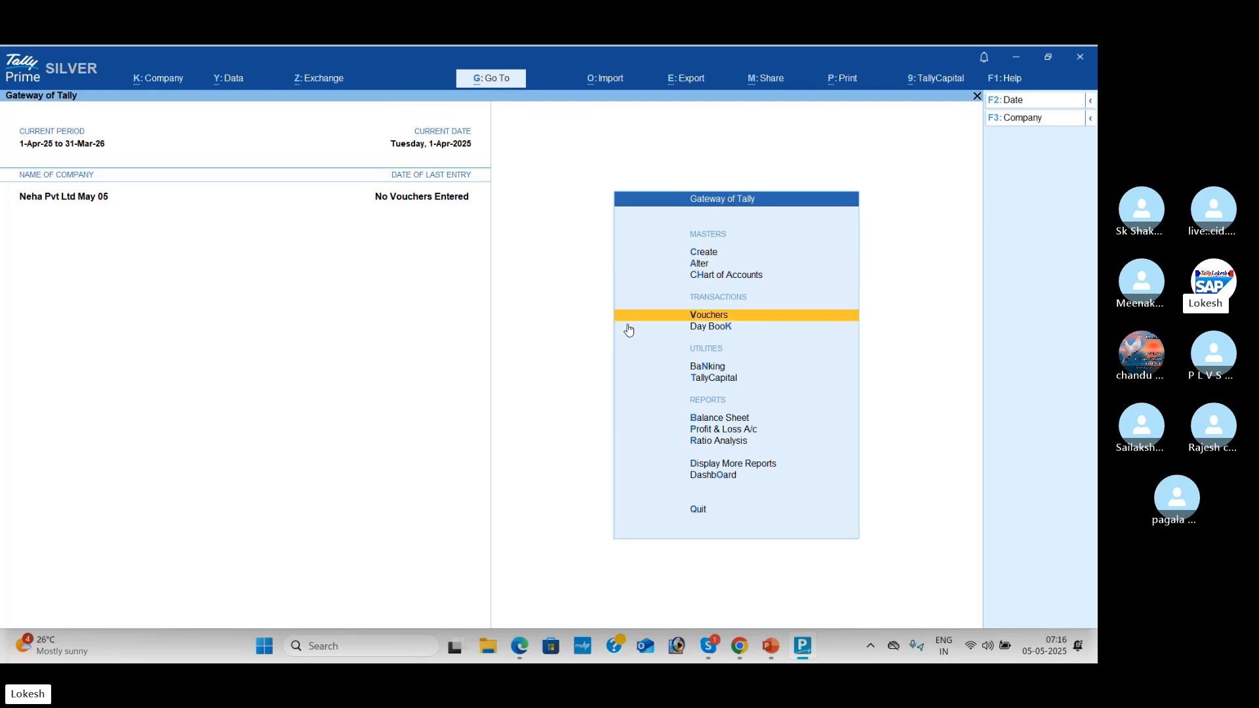
key("Return")
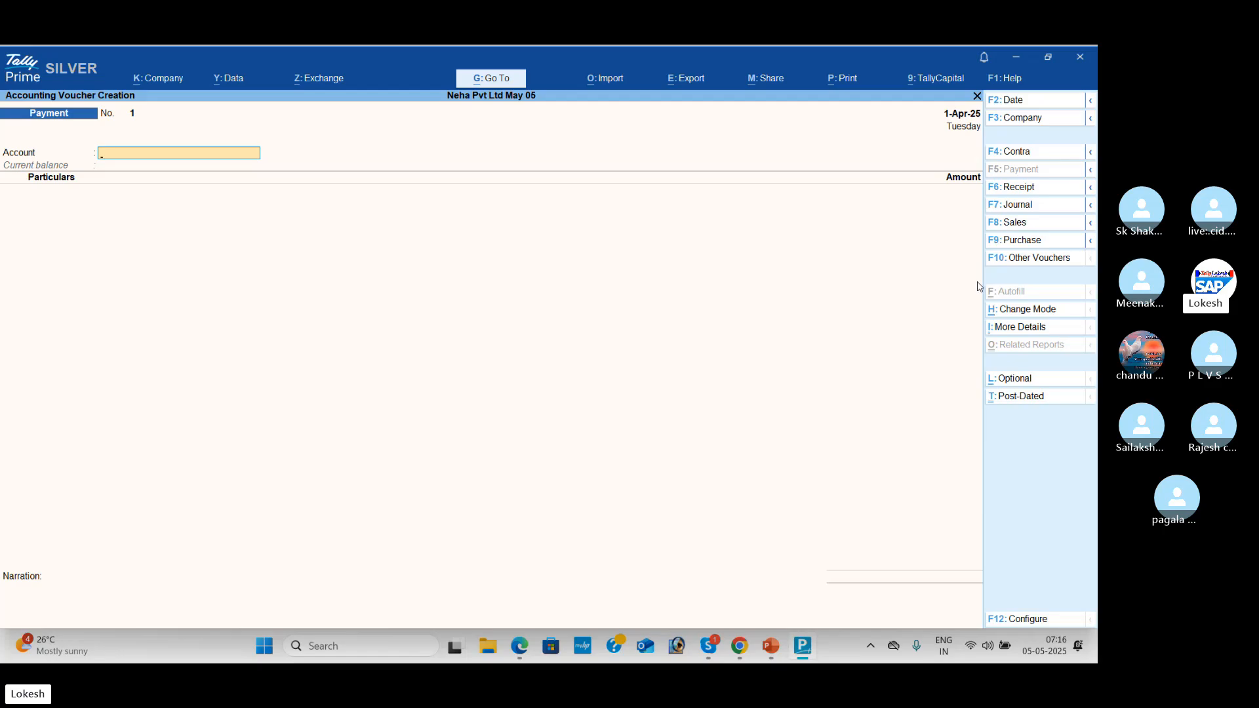
left_click(1041, 313)
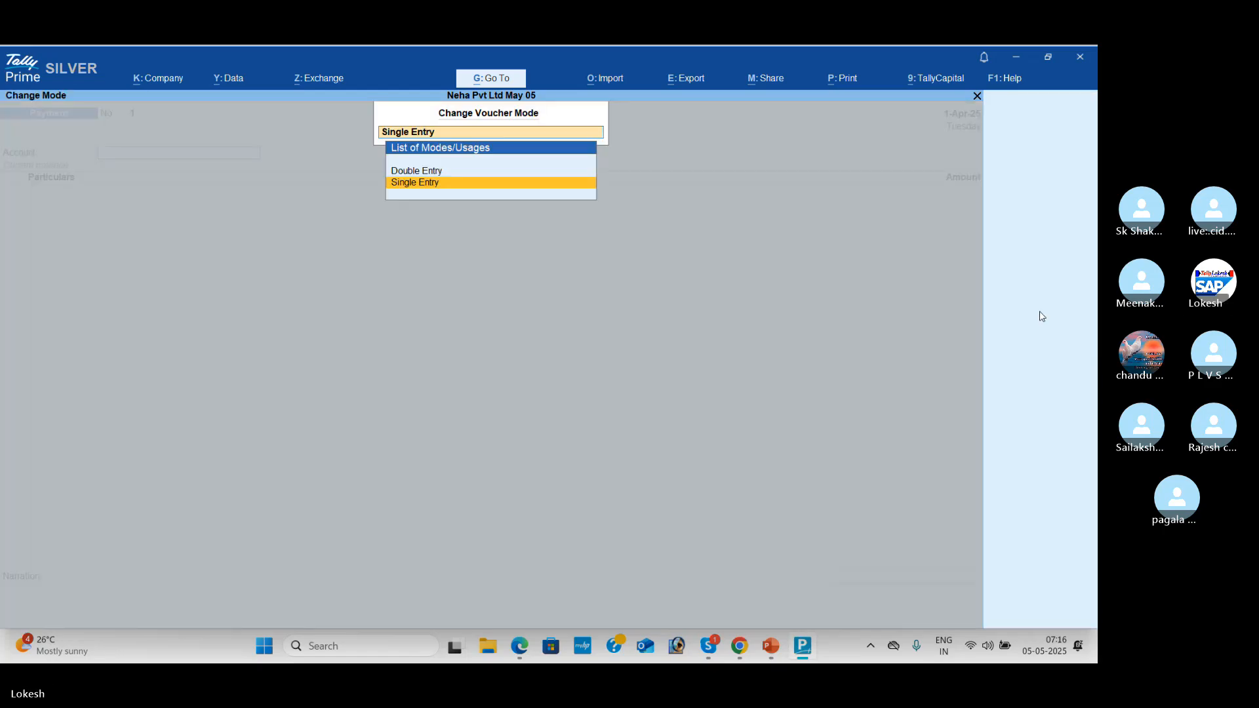
Step: Set the Payment voucher to Double Entry with 'Use Cr/Dr instead of To/By' set to Yes
key("Up")
key("Return")
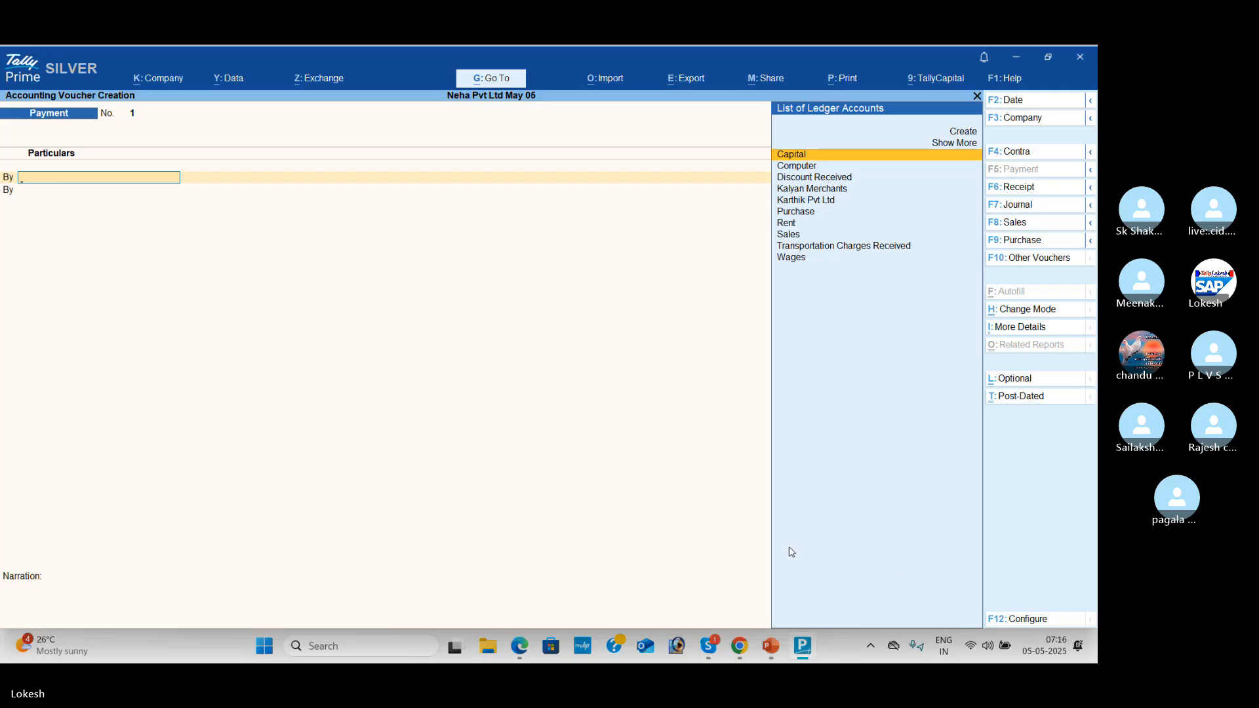
left_click(1029, 619)
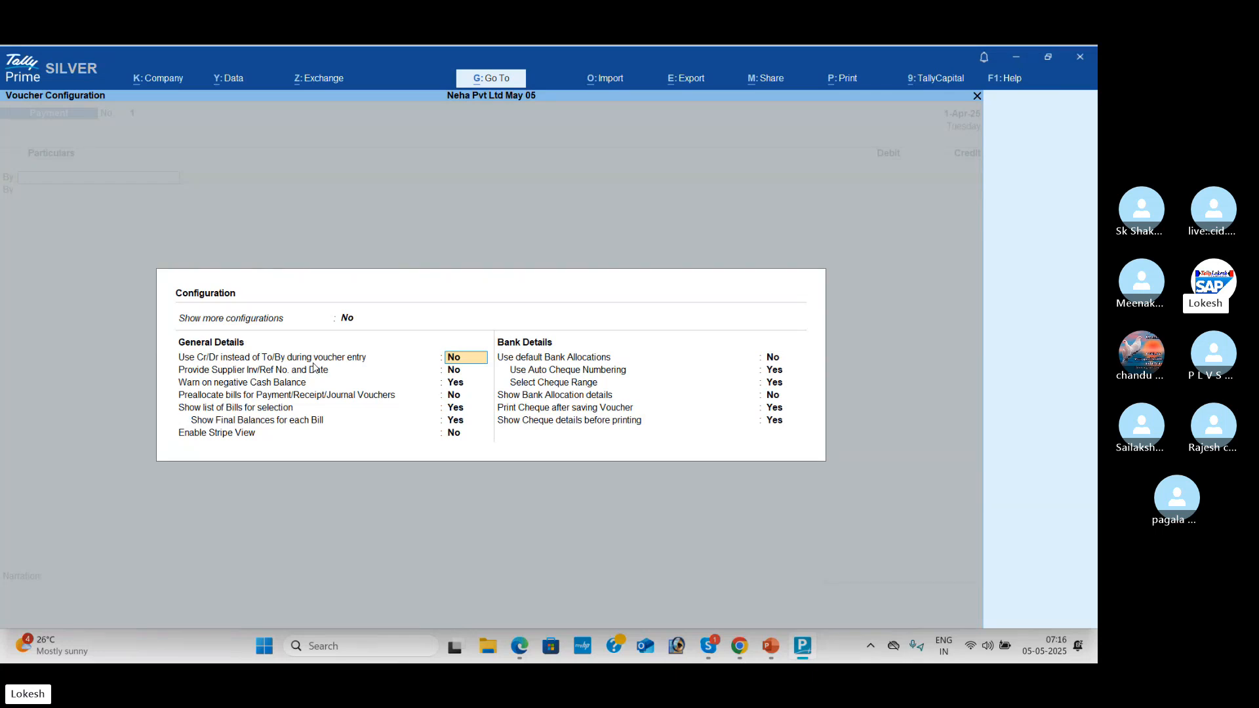
type("y")
key("Return")
key("Return")
key("Return")
key("Return")
key("Return")
key("Return")
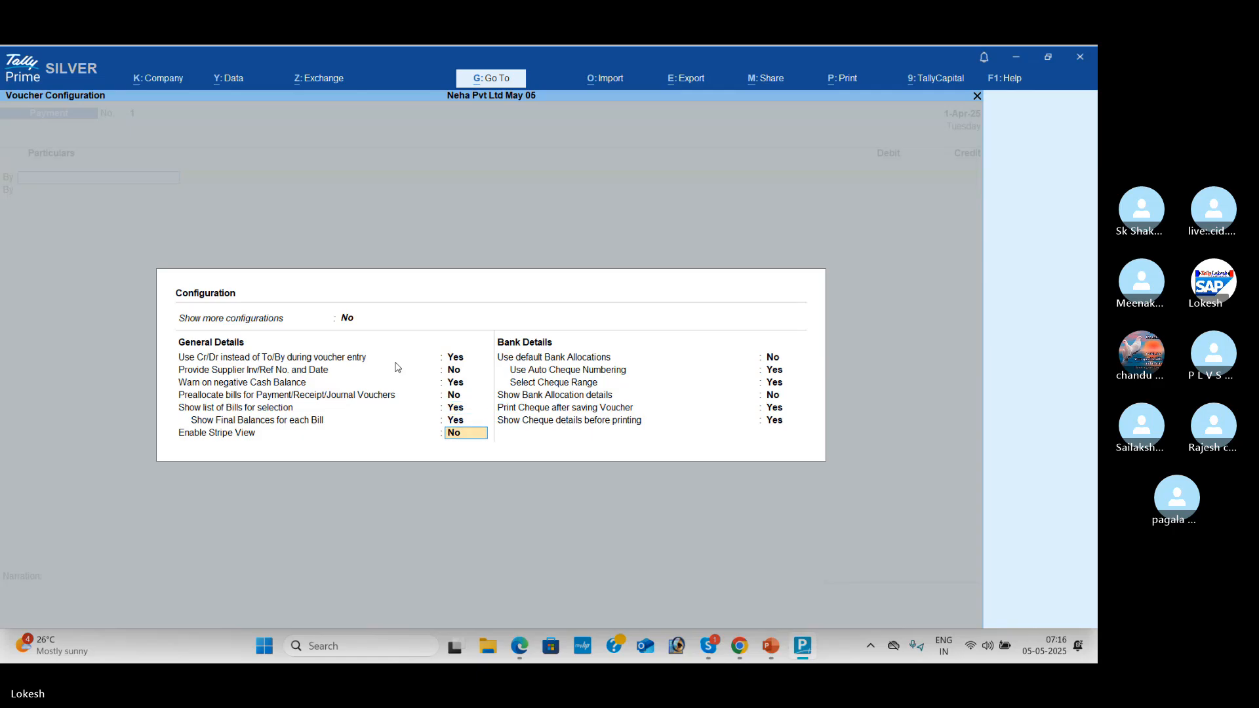
key("Return")
key("Return")
key("Return")
key("Return")
key("Return")
key("Return")
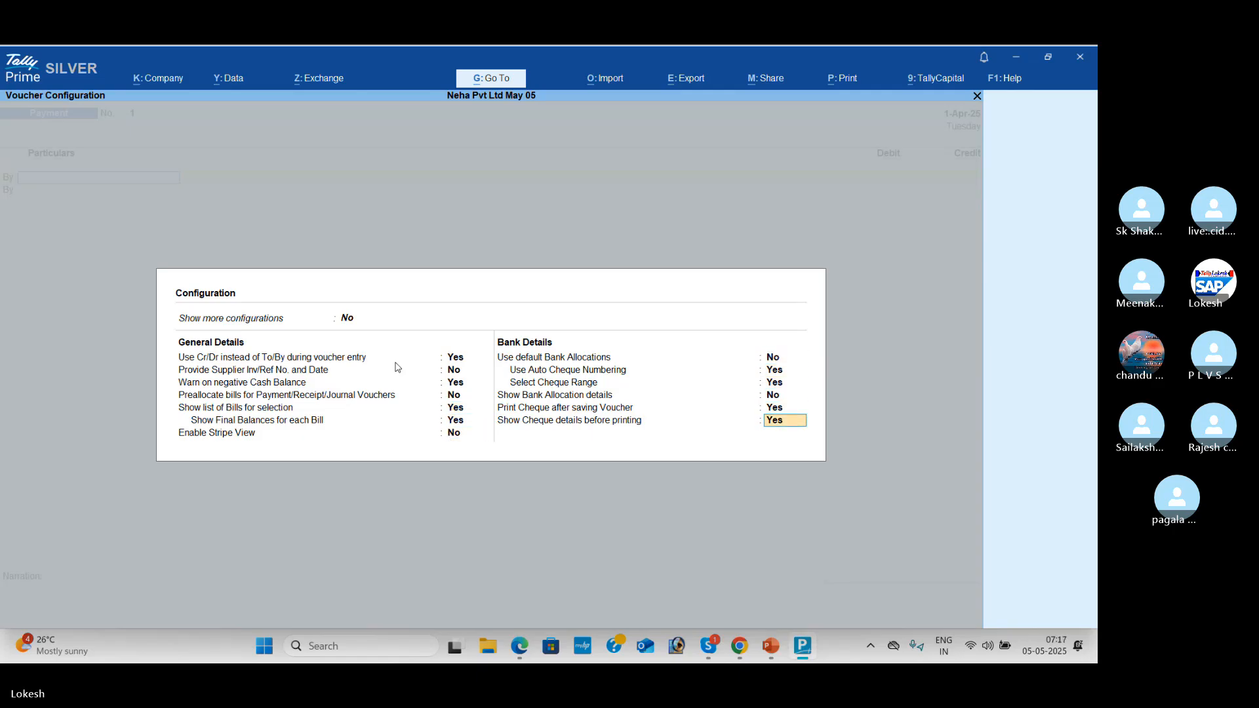
key("Return")
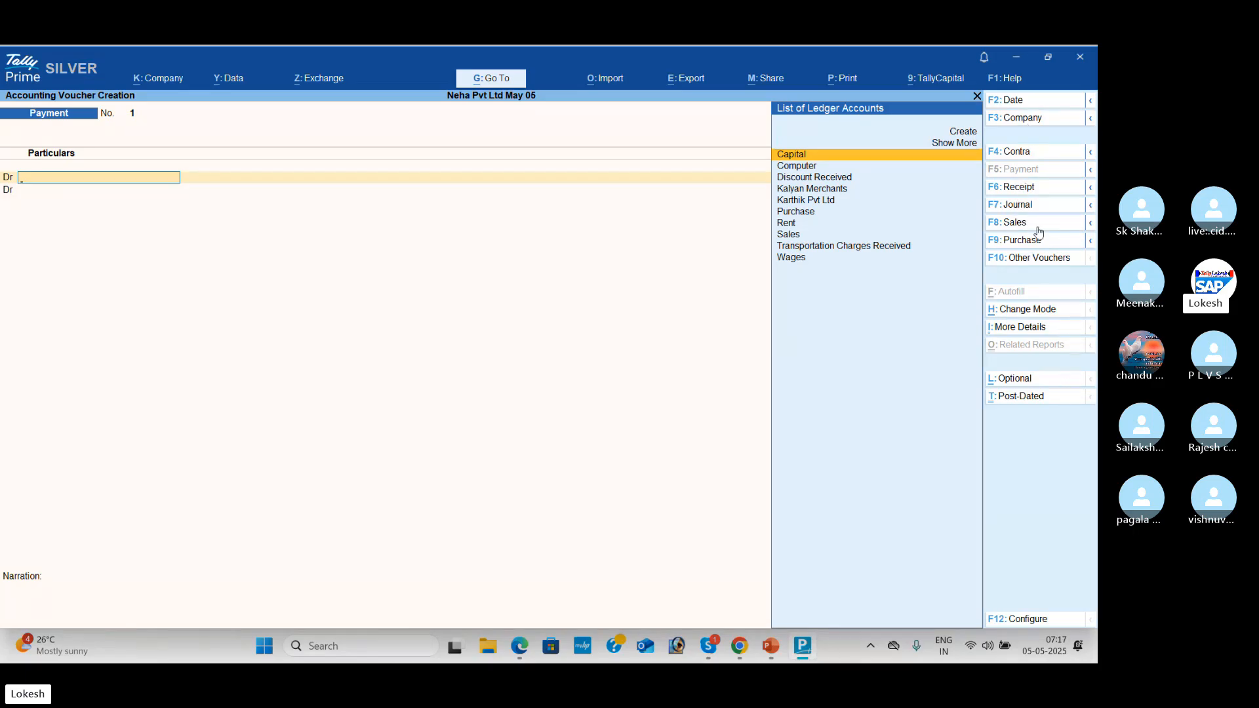
key("alt")
key("alt+Tab")
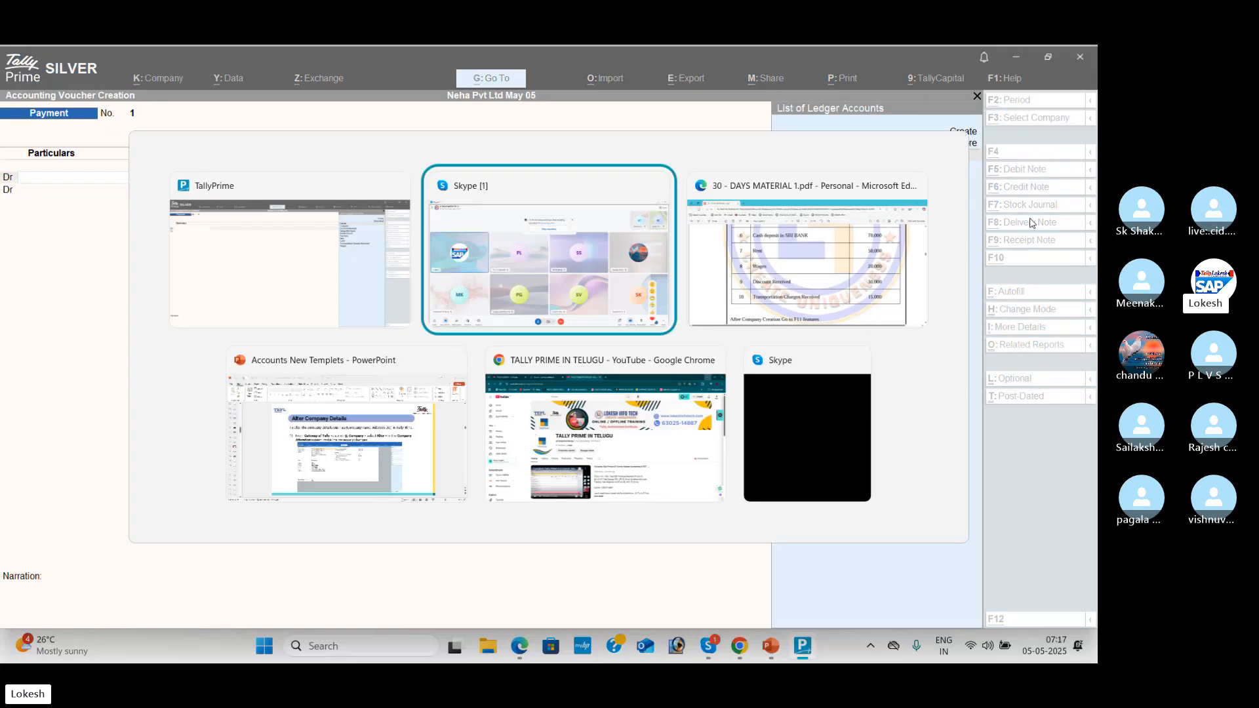
key("Tab")
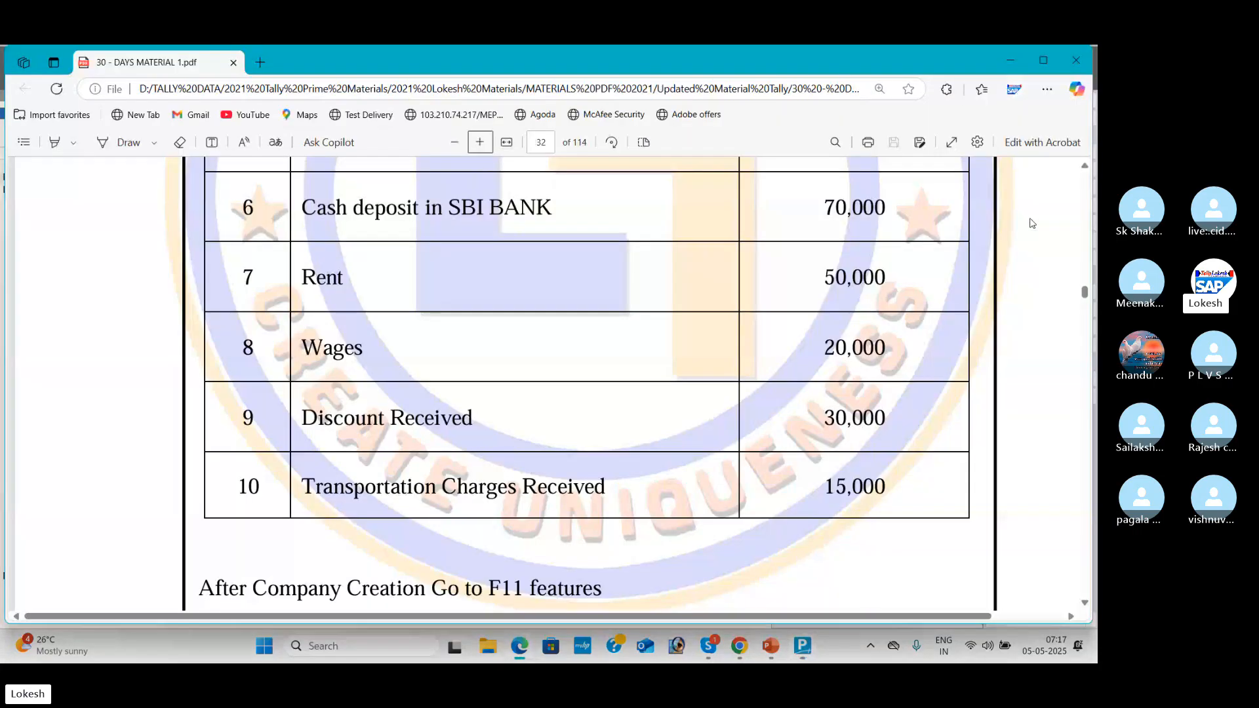
left_click(1084, 167)
scroll(1085, 172, "up", 7)
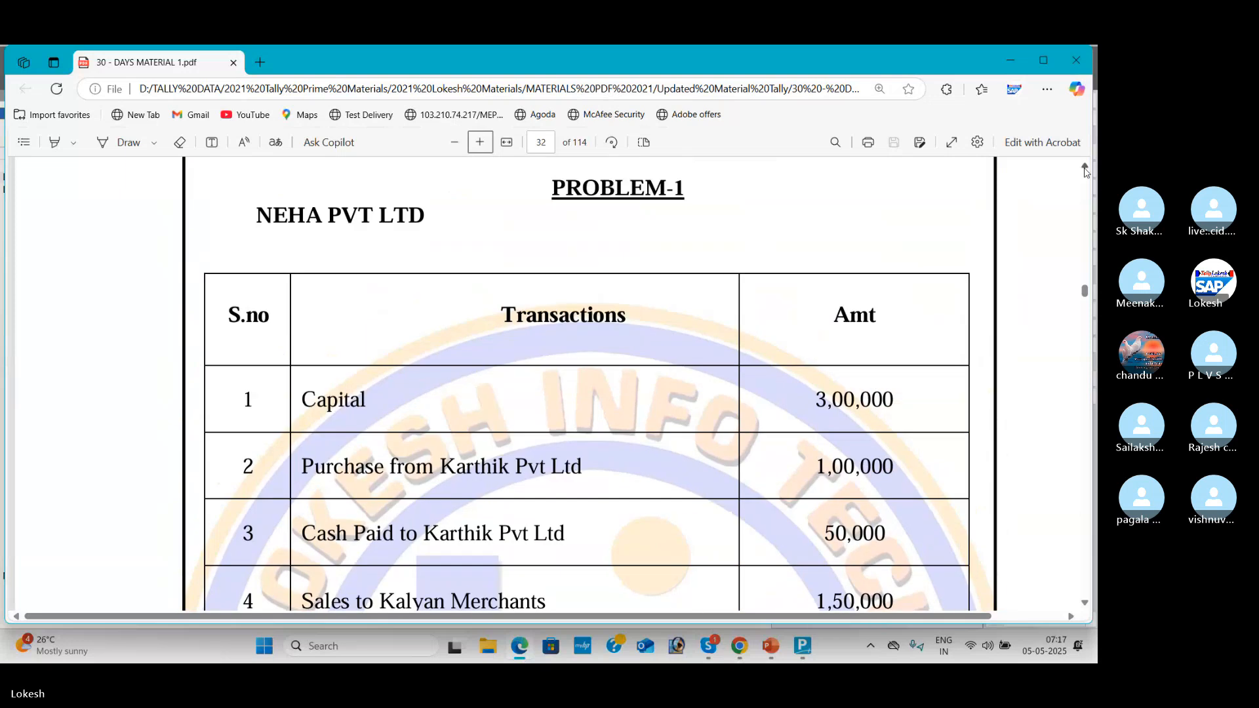
left_click(1085, 603)
left_click(1085, 604)
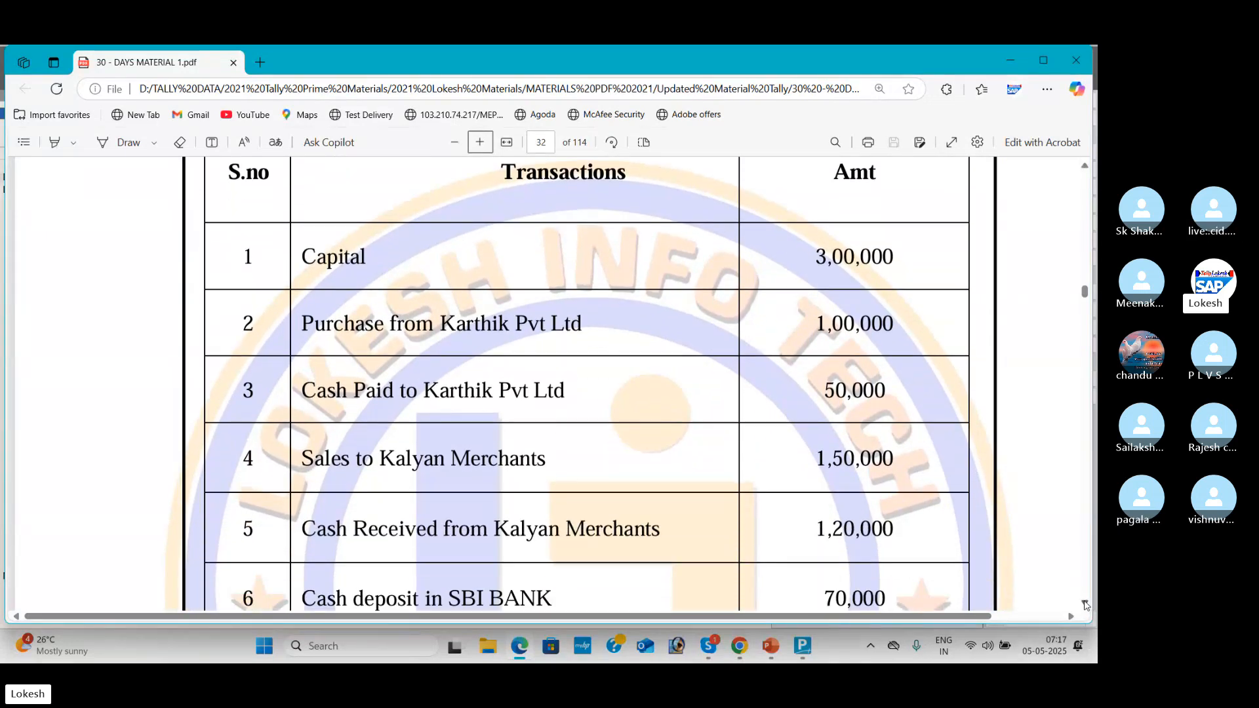
key("alt+Tab")
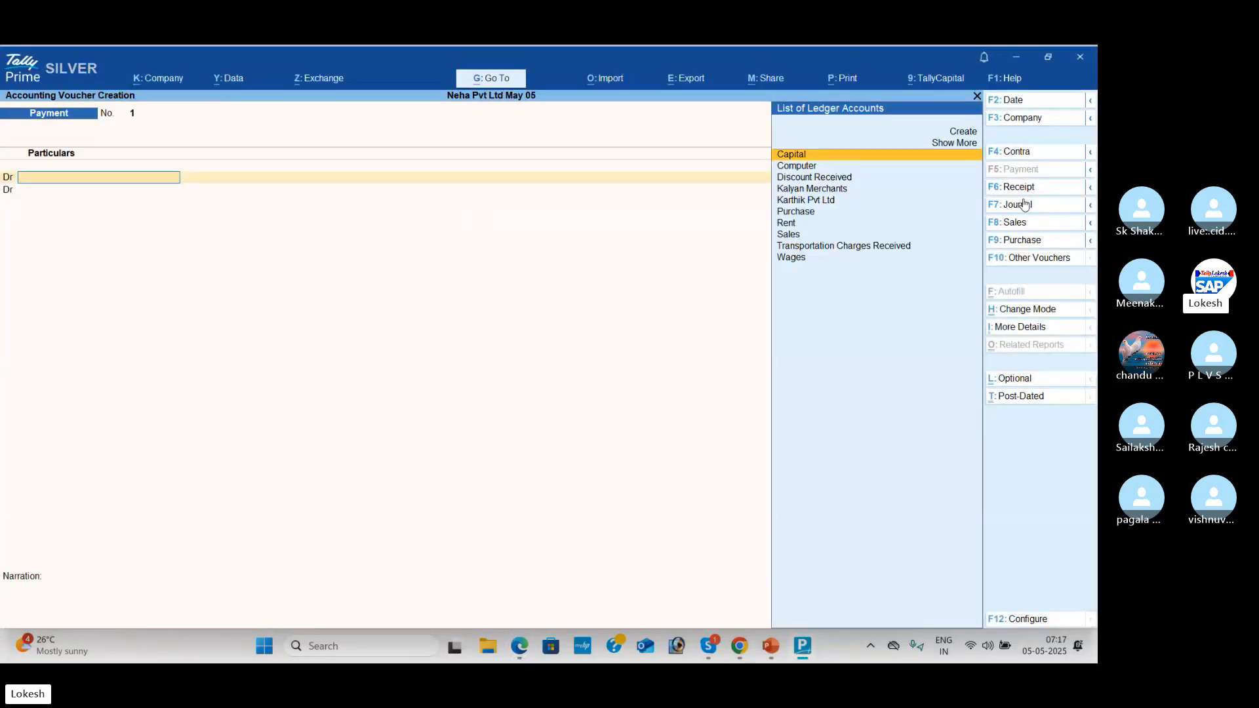
Step: Switch to a Receipt voucher and credit Capital with 3,00,000, checking the transactions PDF
left_click(1023, 188)
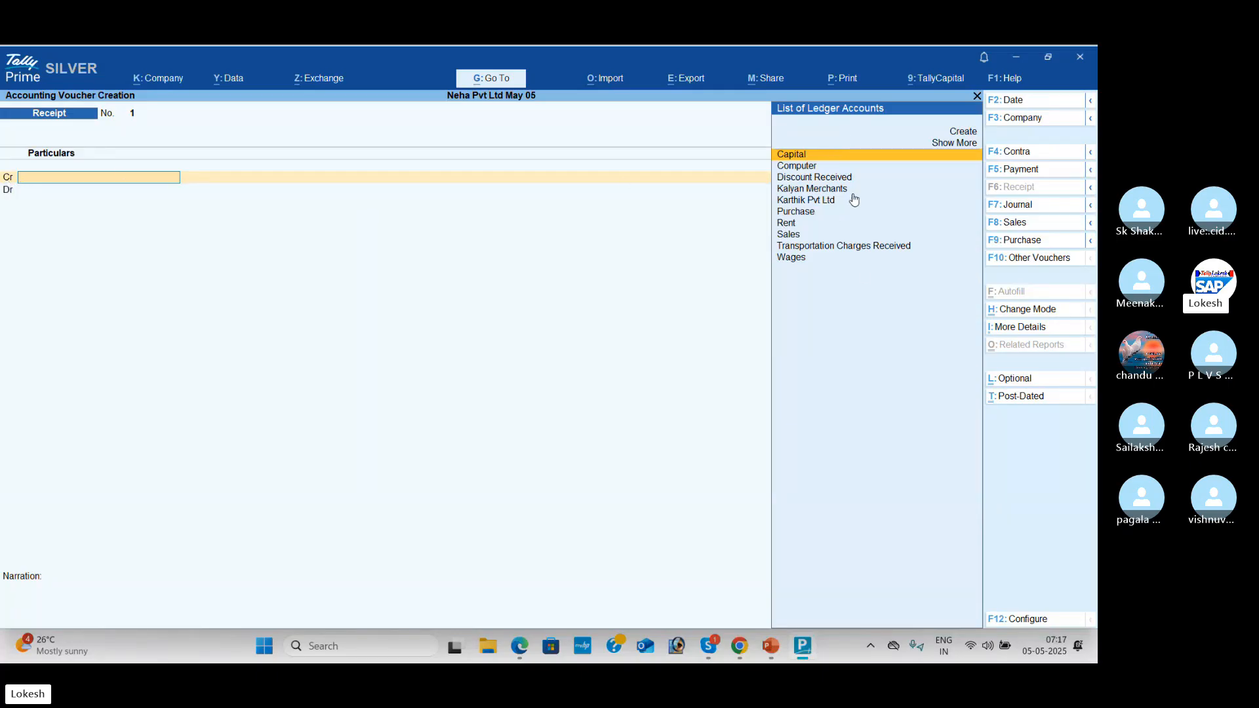
key("alt")
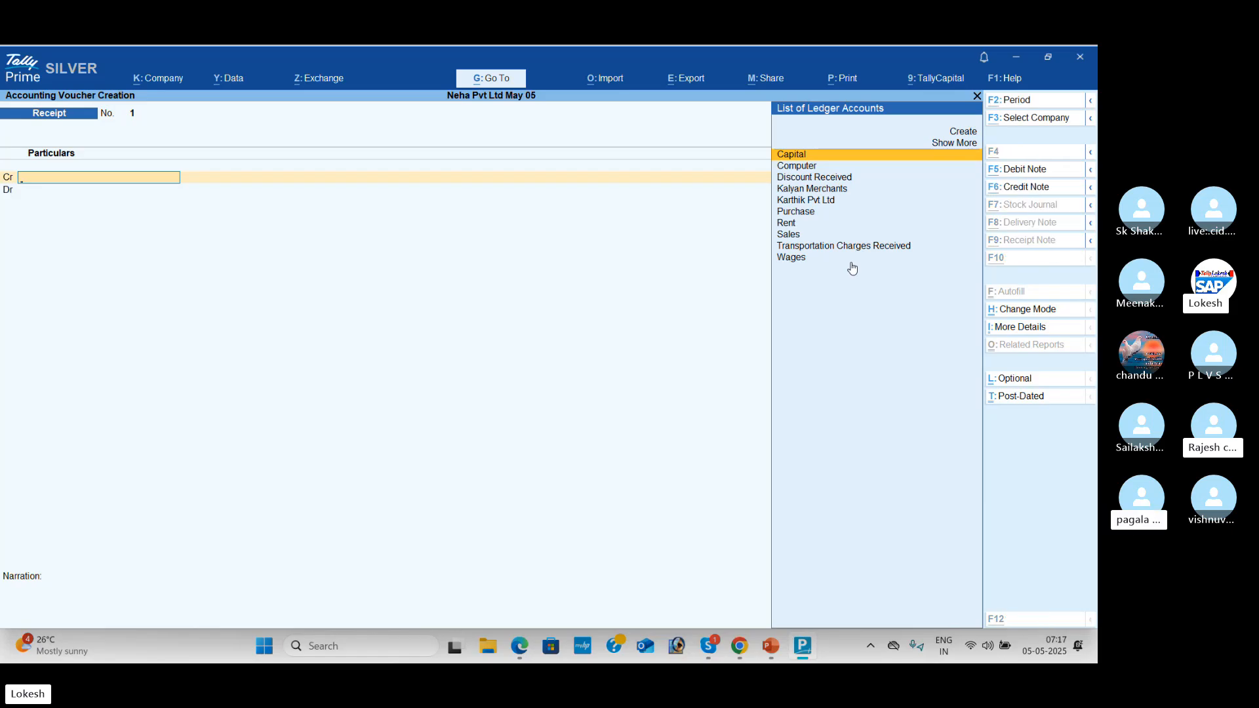
key("alt+Tab")
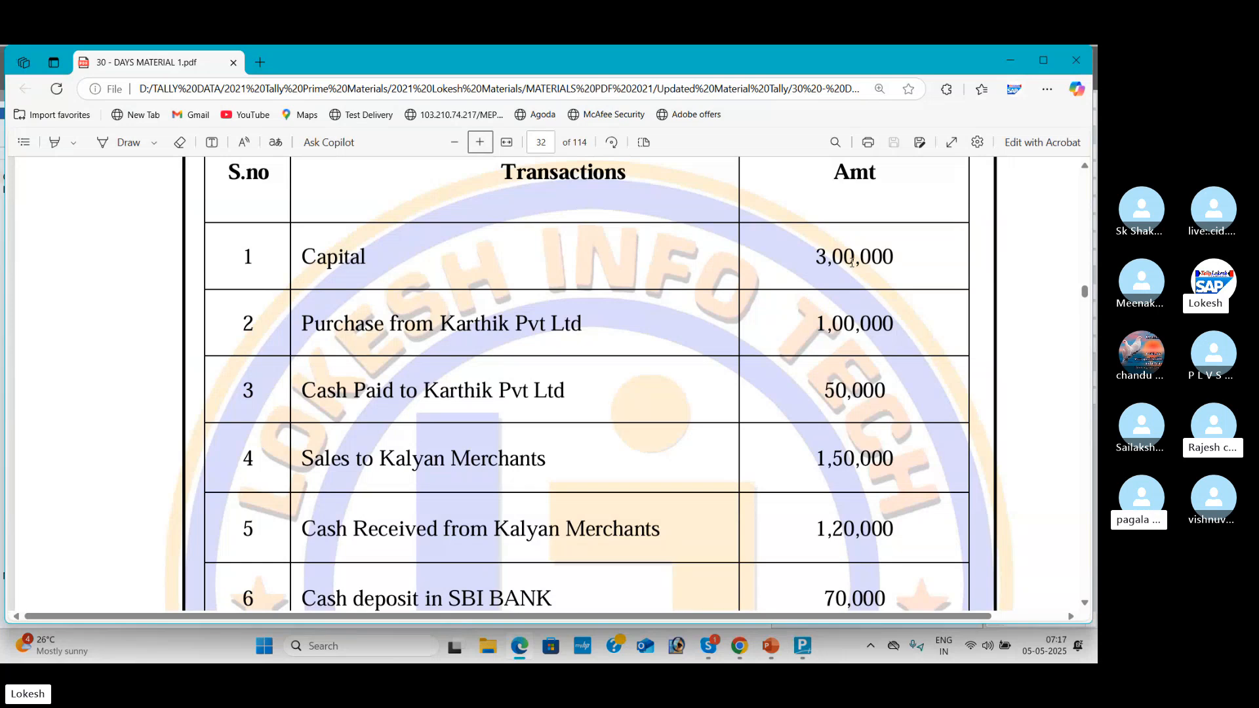
key("alt+Tab")
key("Return")
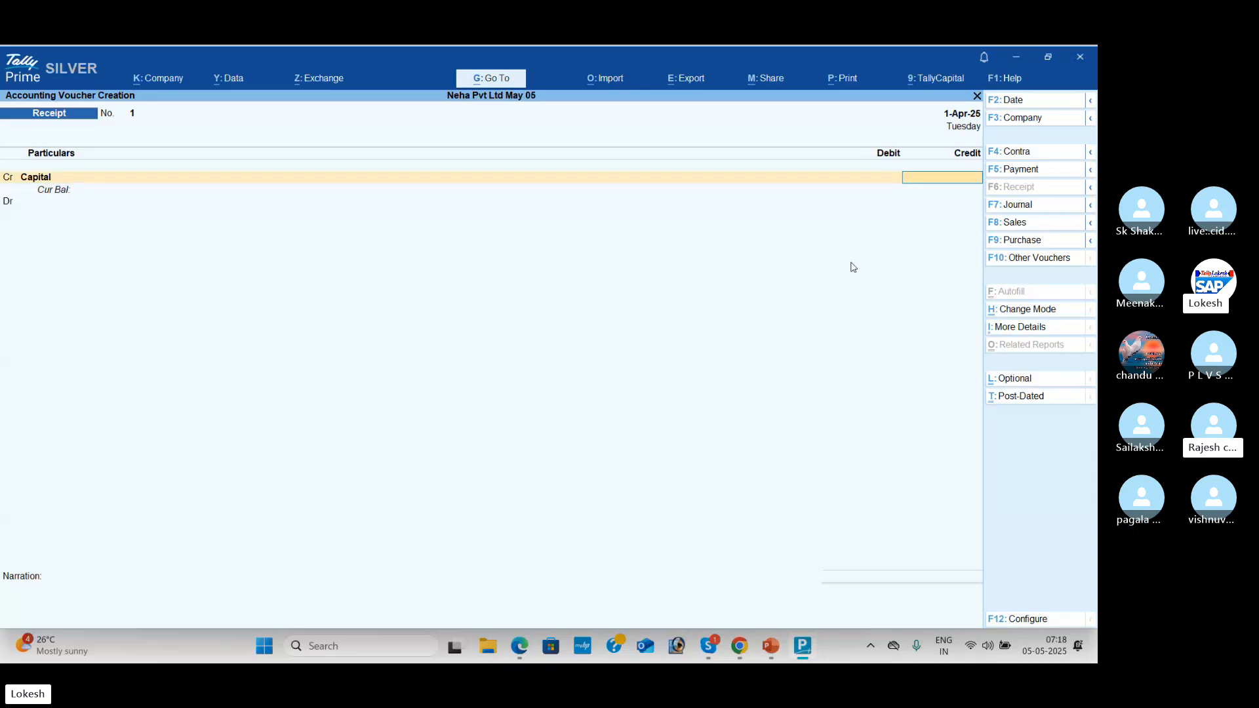
key("alt+Tab")
key("alt+Tab")
type("0000")
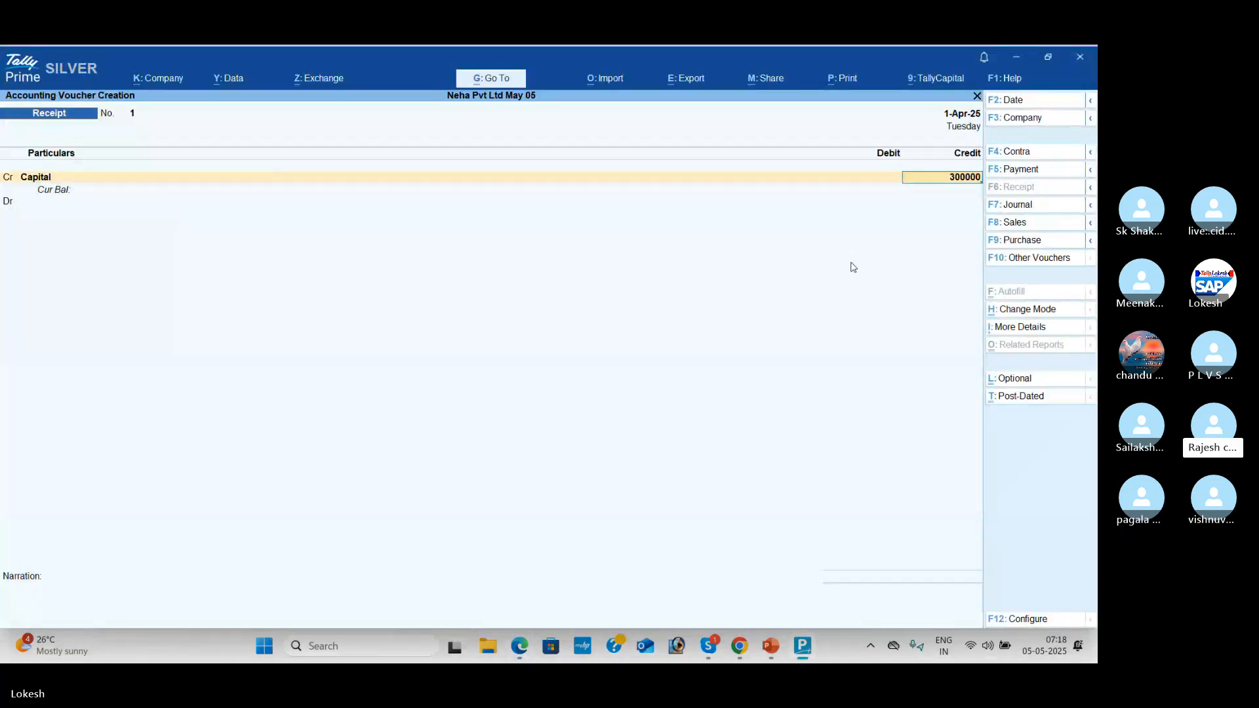
key("Return")
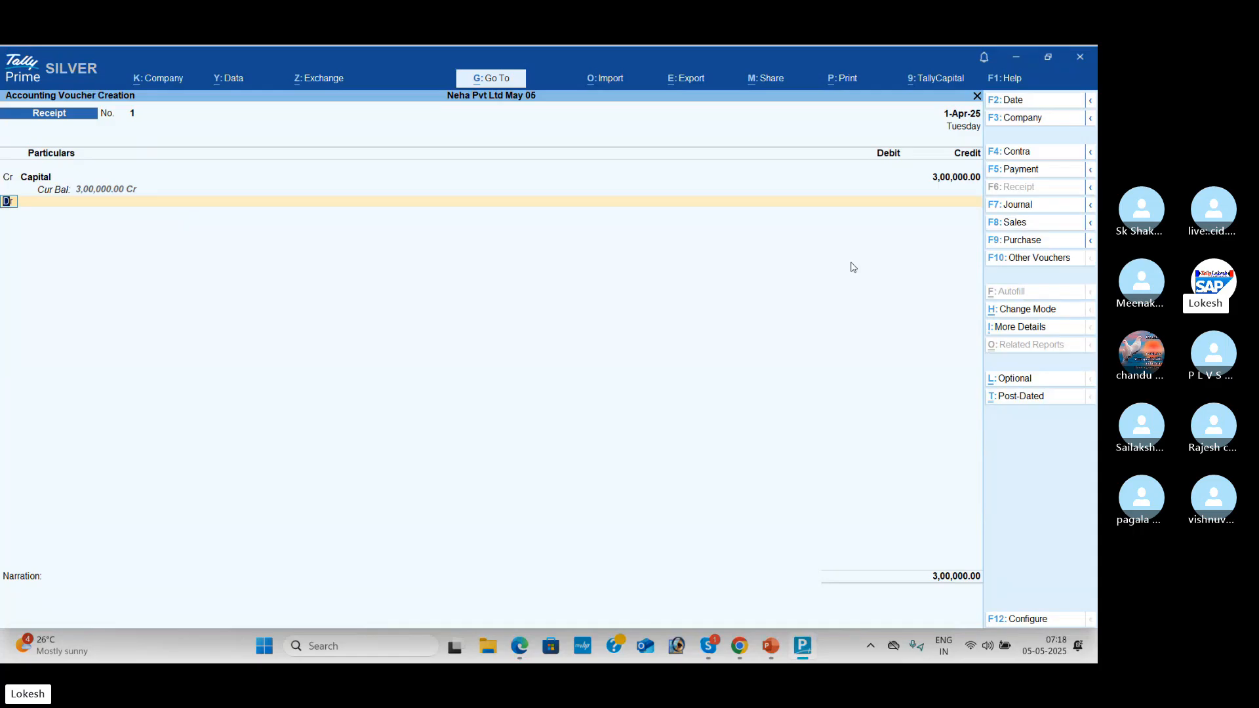
Step: Debit Cash 3,00,000 and save Receipt No. 1 without narration
key("Return")
key("Down")
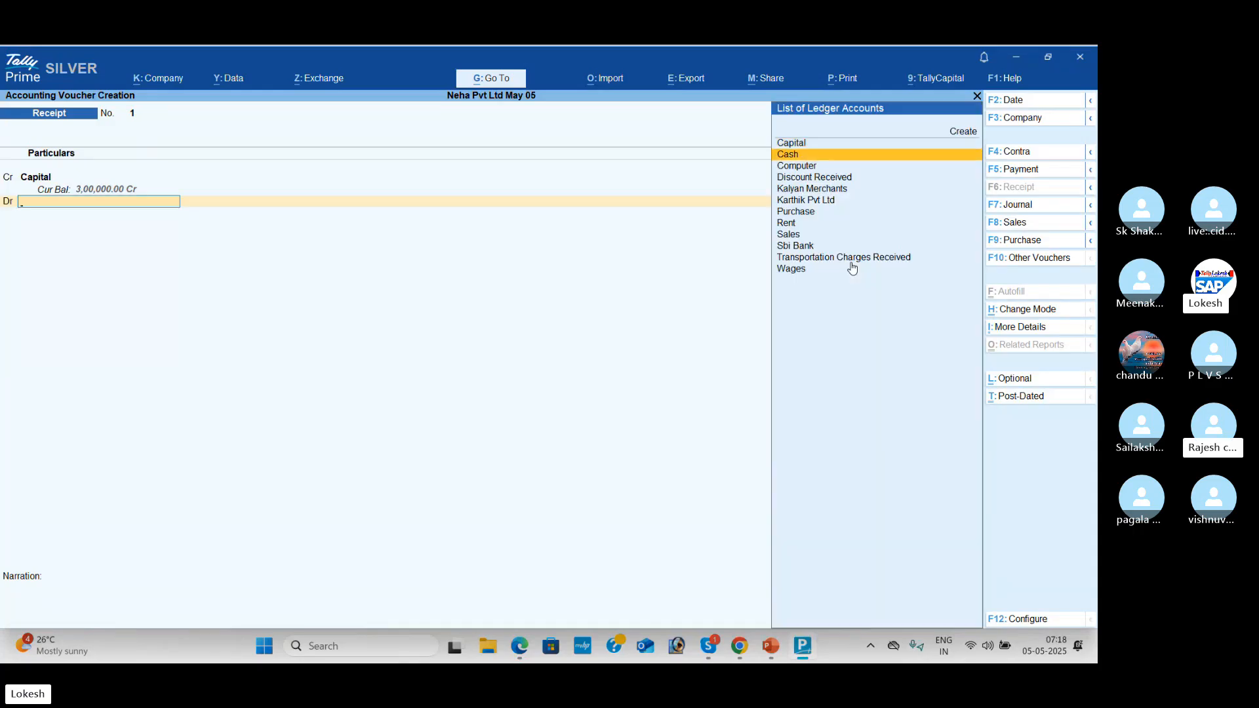
key("Return")
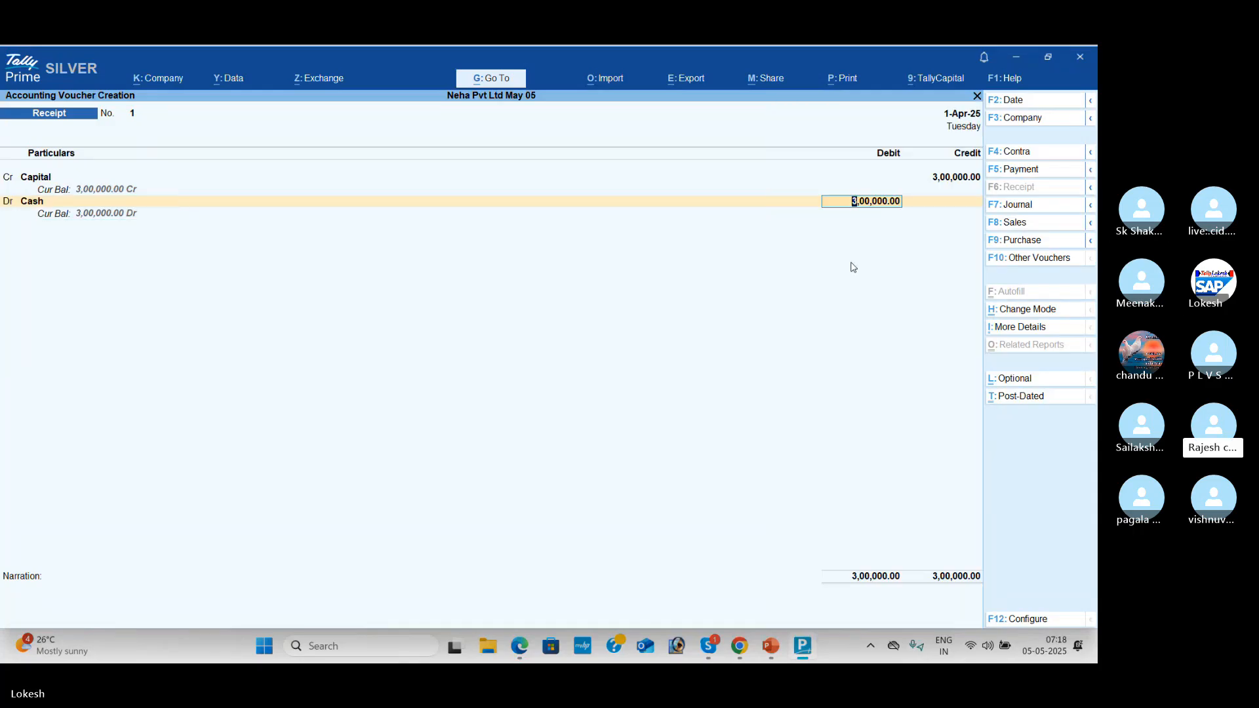
key("Return")
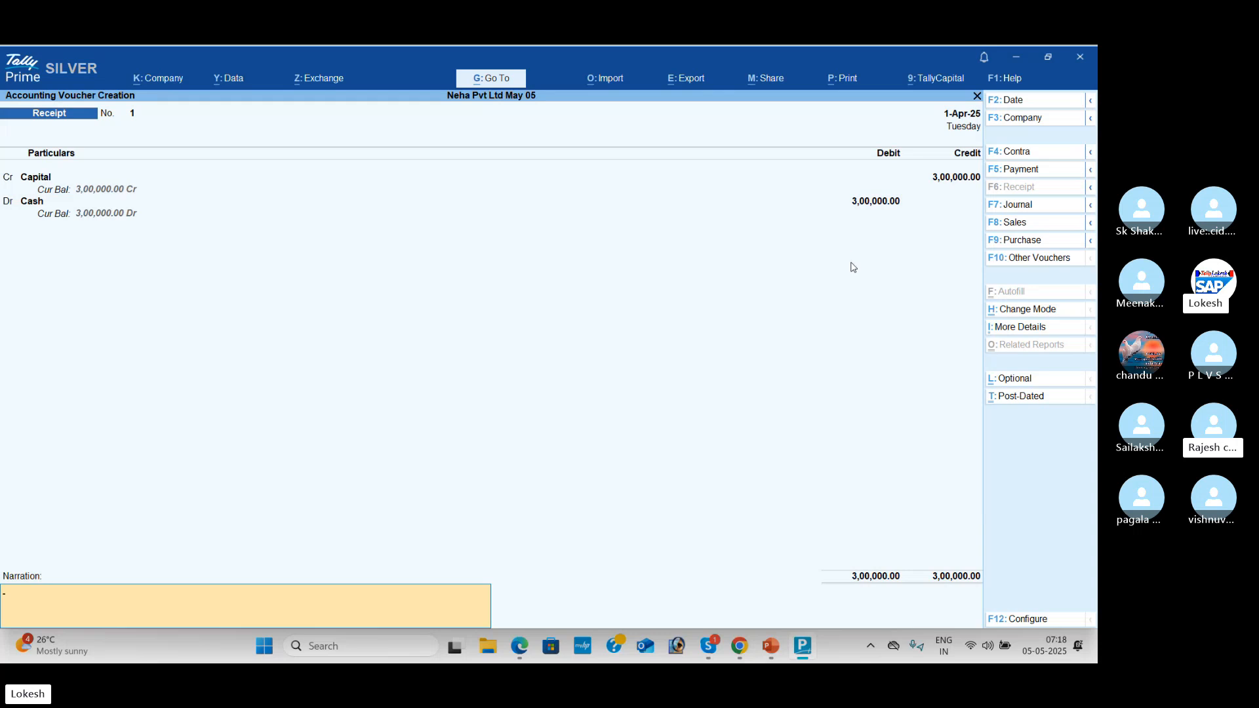
key("Return")
key("Return")
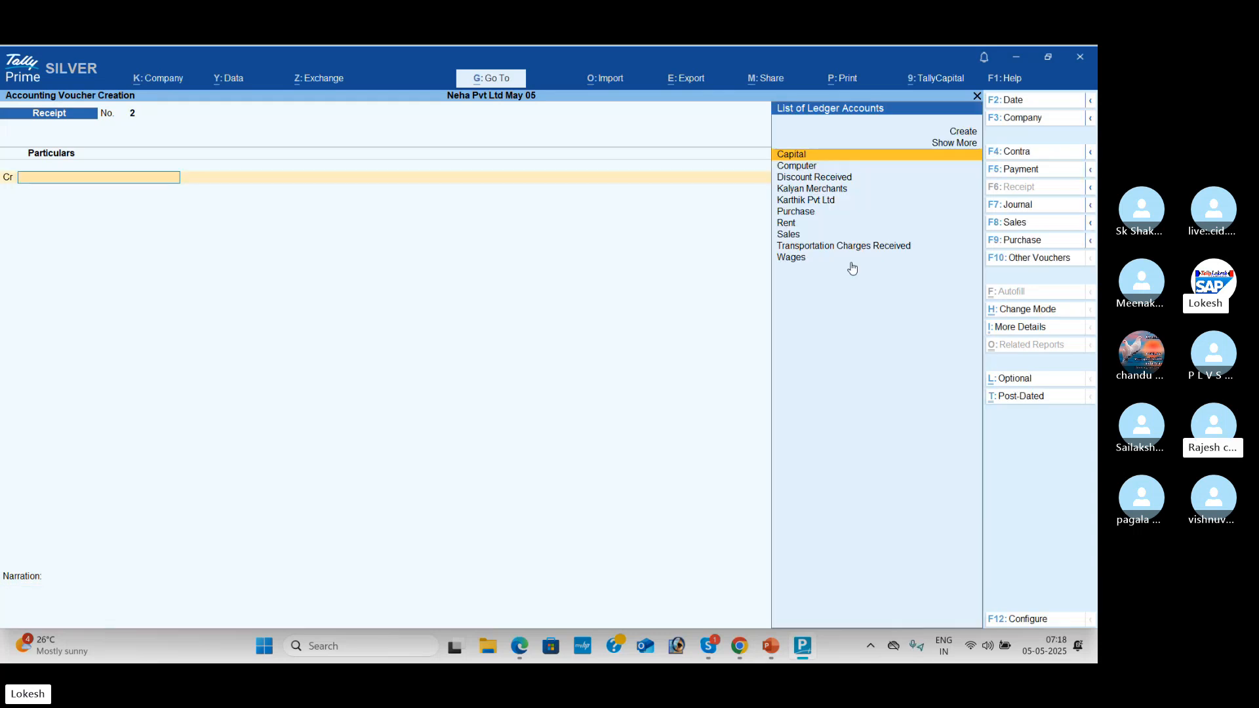
Step: Review the transactions PDF, then open a blank Purchase voucher with F9
key("alt+Tab")
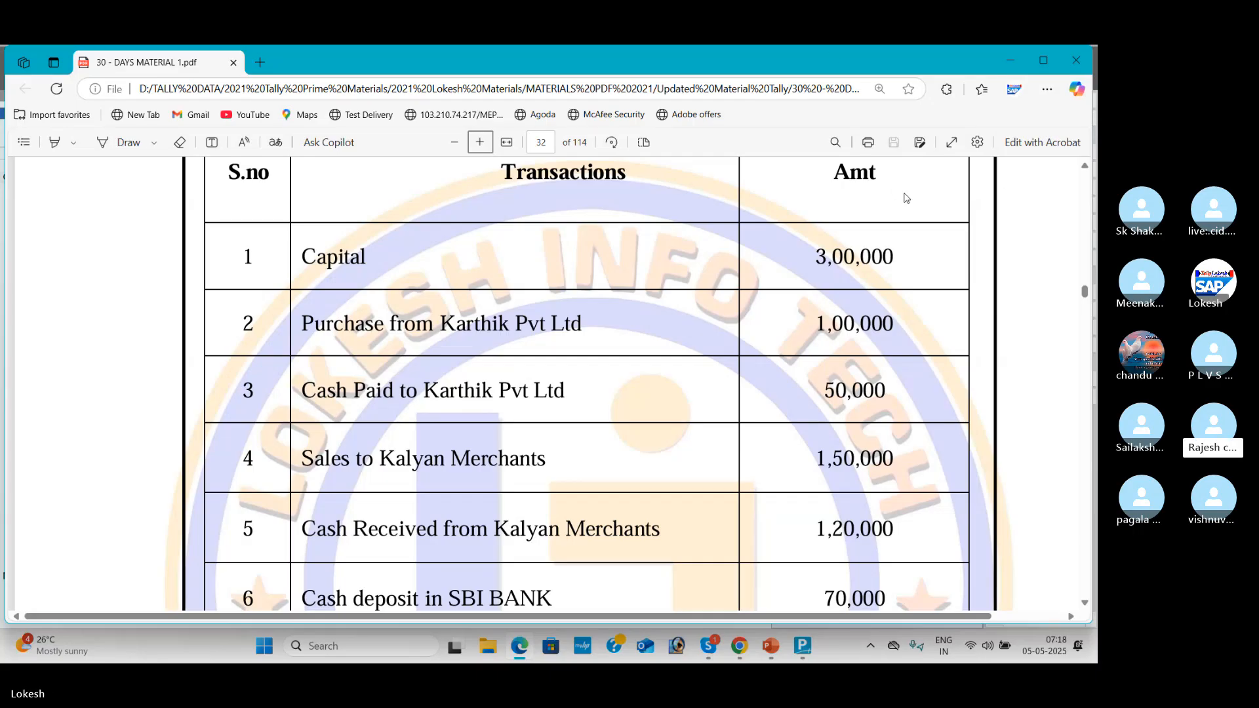
key("alt+Tab")
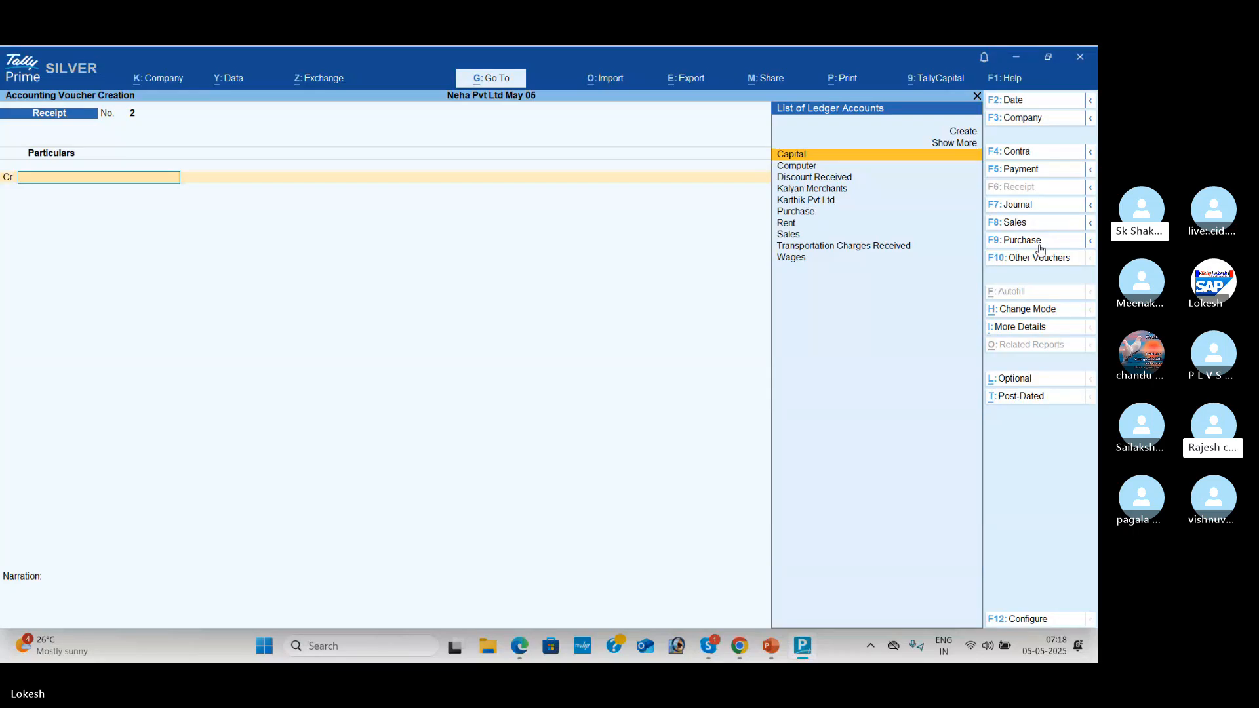
left_click(1039, 243)
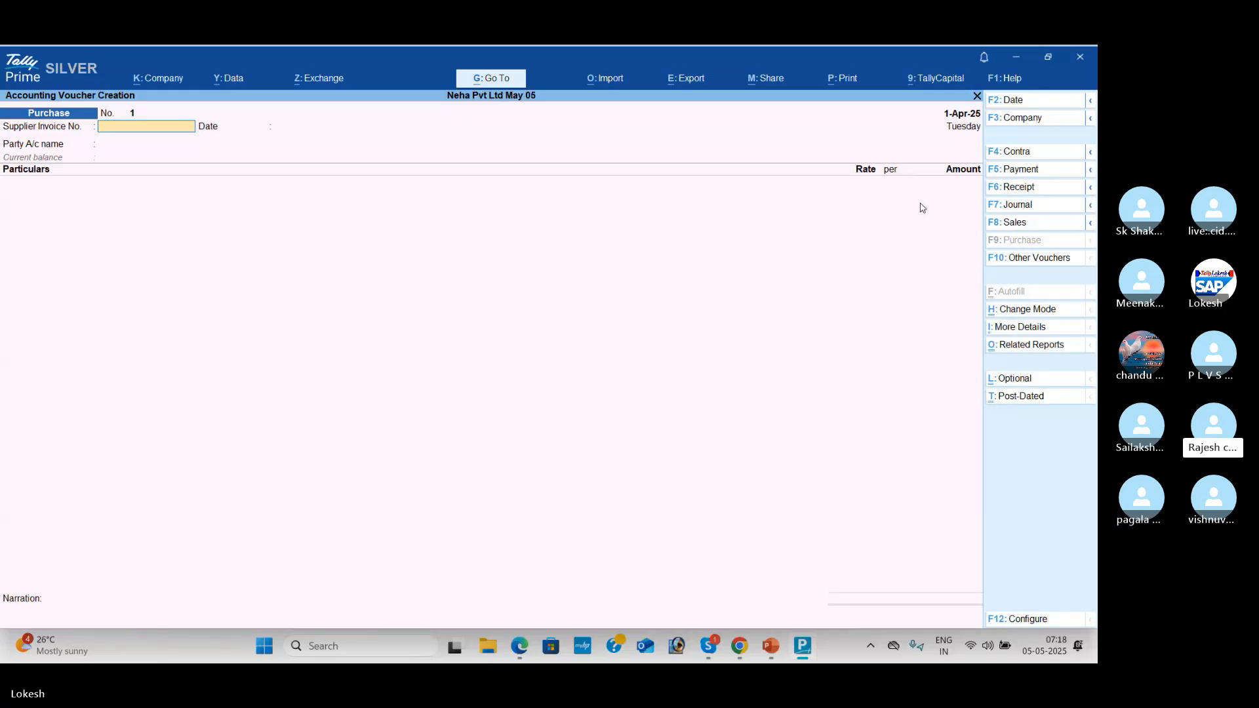
Step: Put the Purchase voucher in As Voucher mode and skip to the Cr line
left_click(1044, 311)
key("Down")
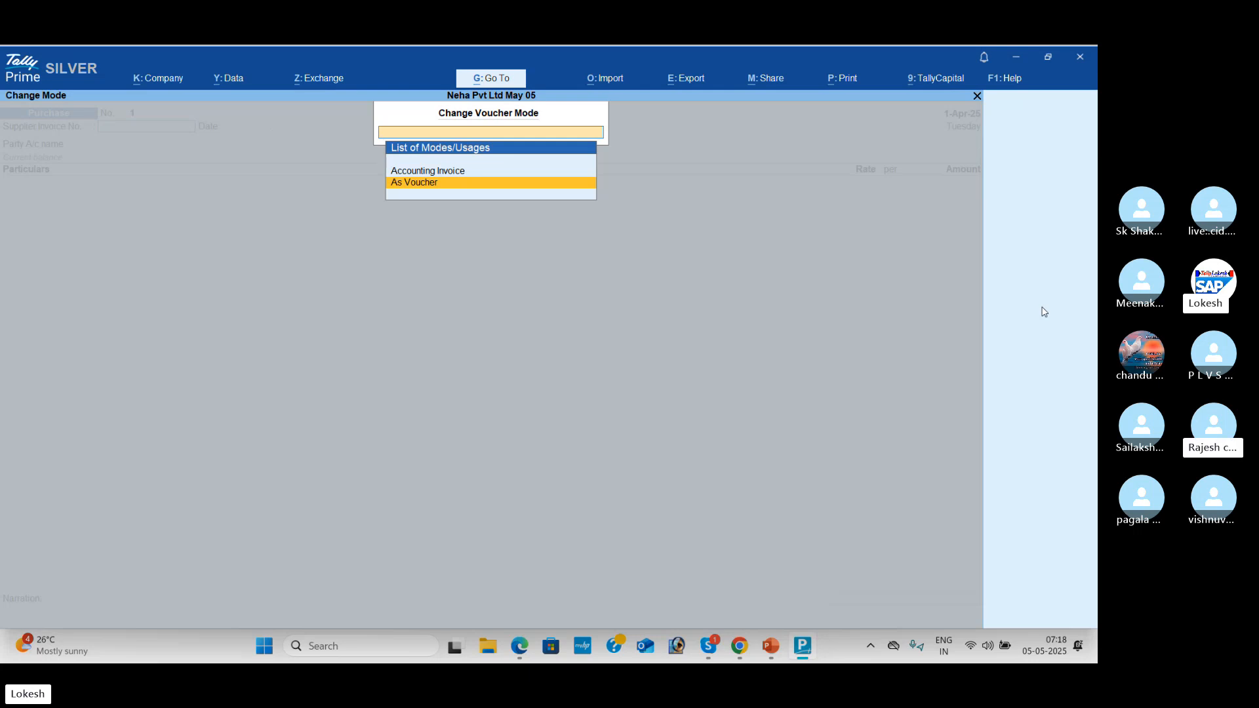
key("Return")
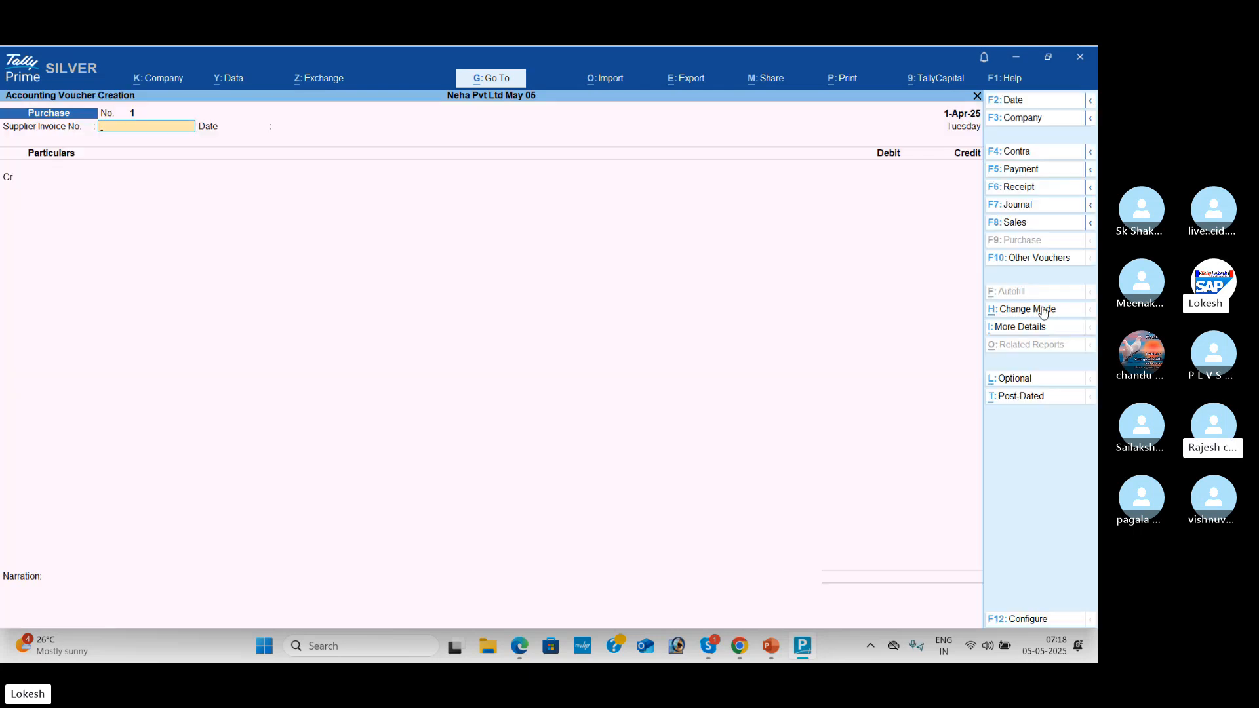
key("Return")
key("Return")
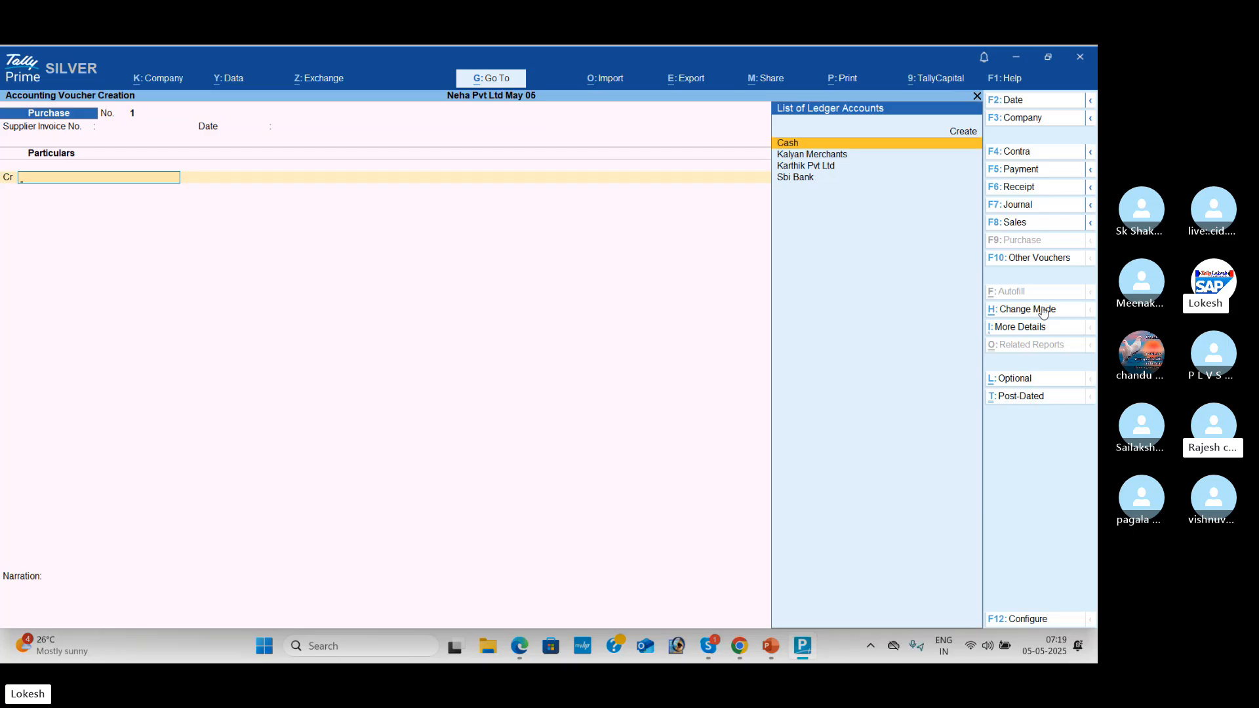
key("alt+Tab")
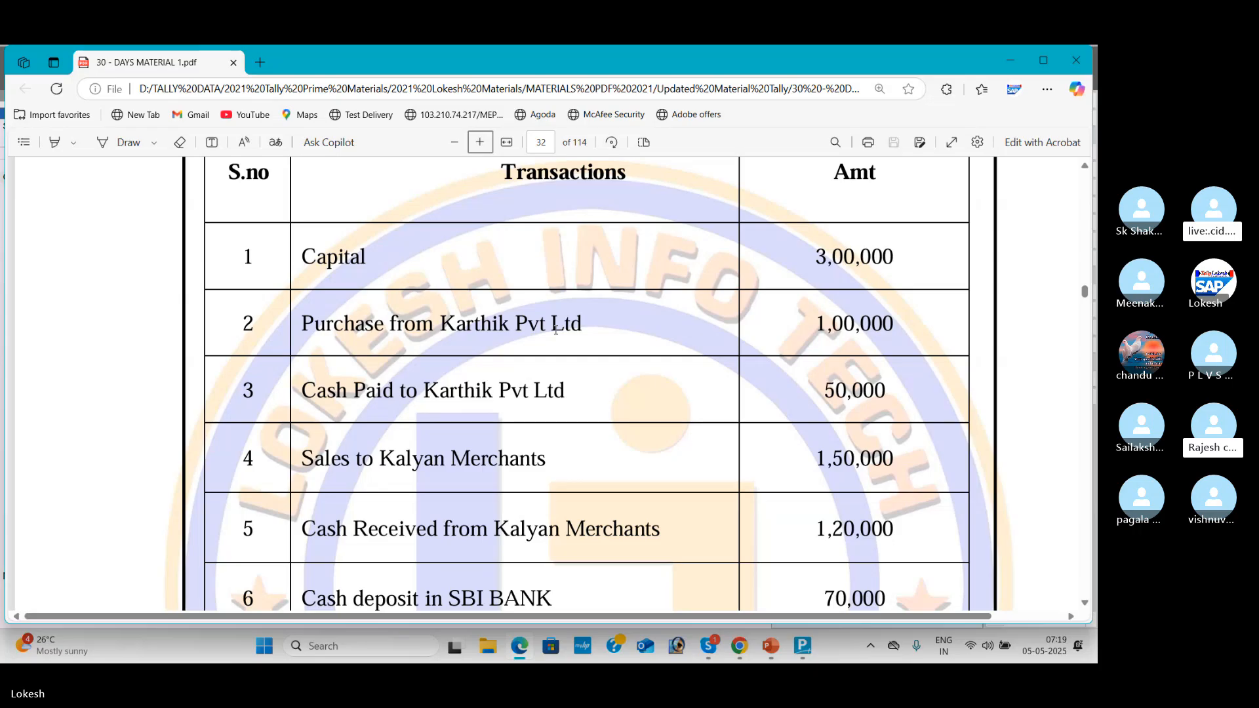
key("alt+Tab")
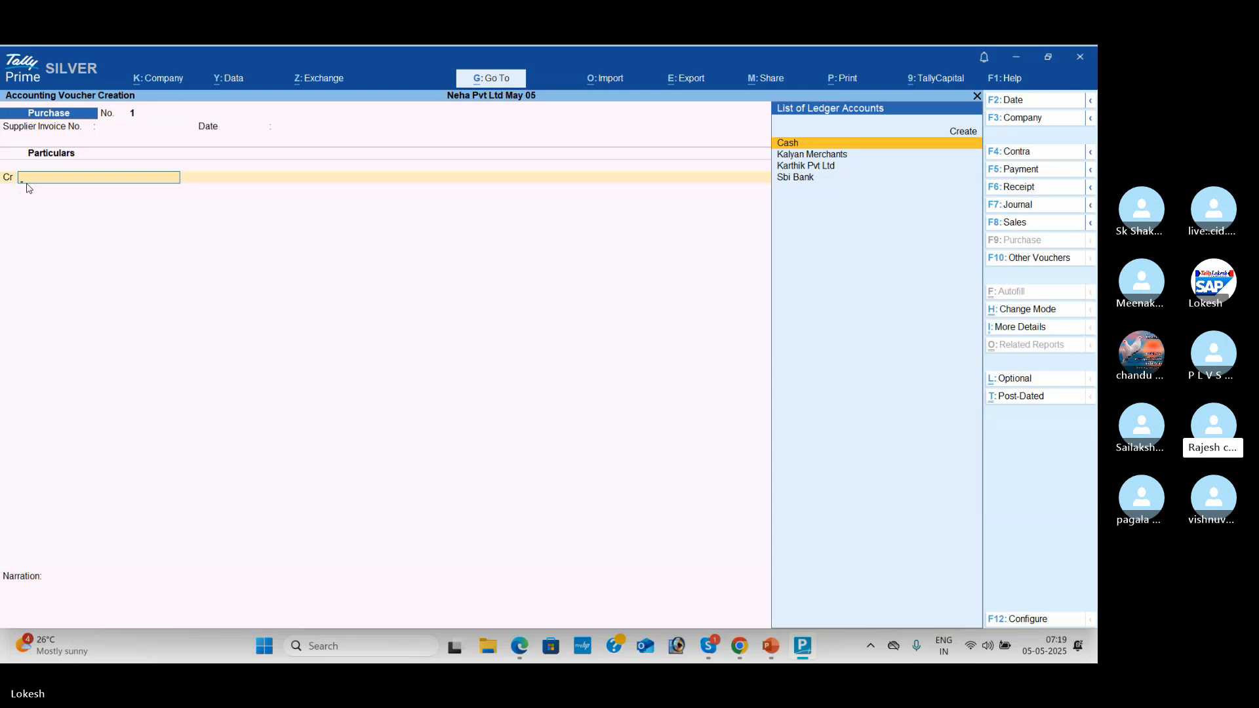
Step: Credit Karthik Pvt Ltd with 1,00,000, skipping the party details fields
key("Down")
key("Down")
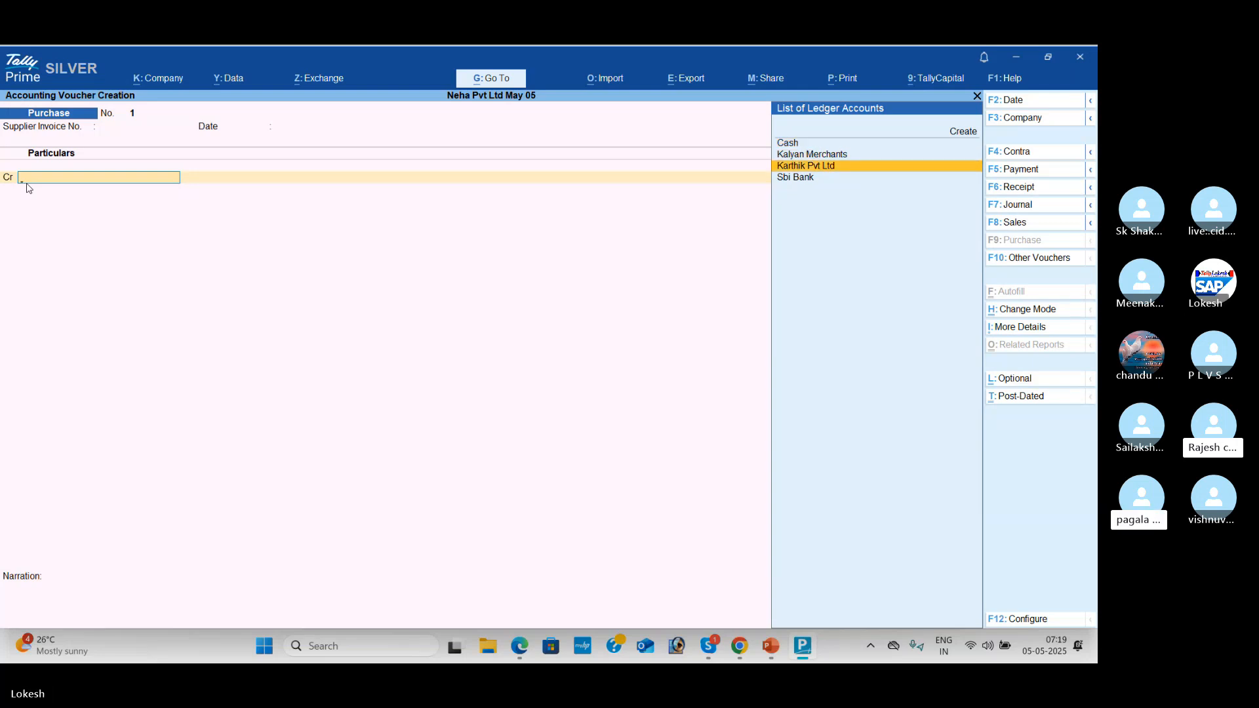
key("Return")
key("Return")
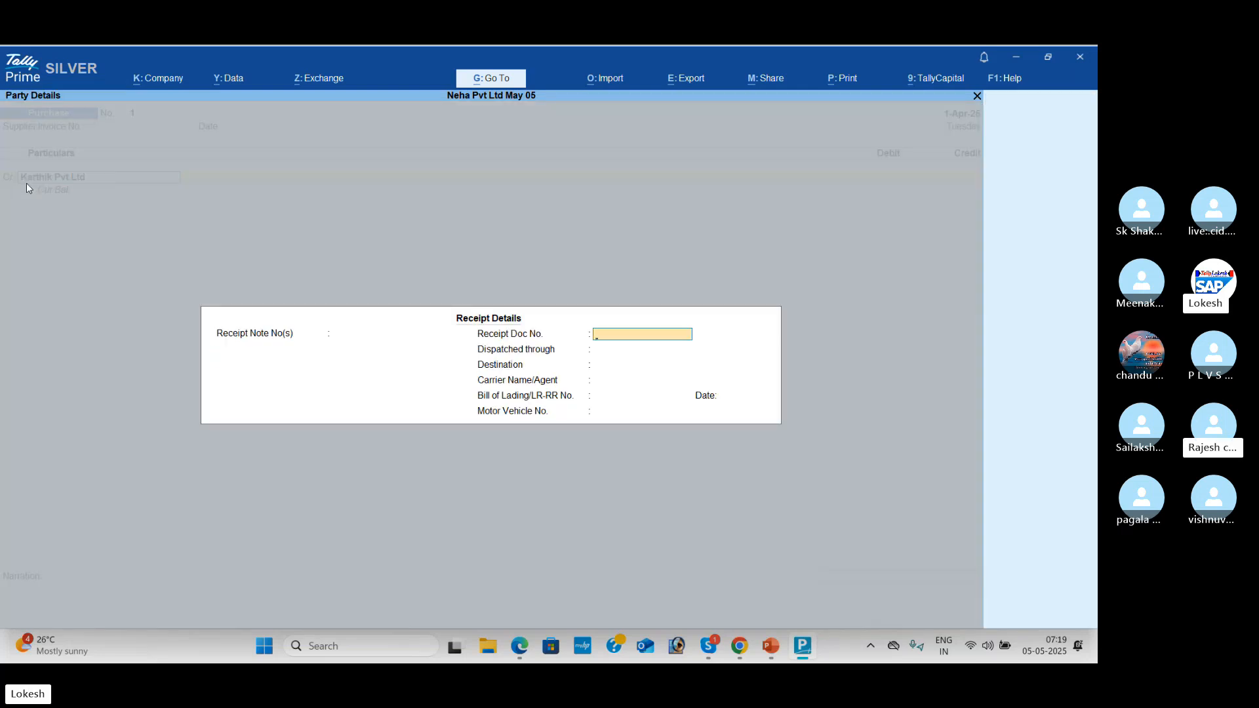
key("Return")
key("Return")
key("Return")
key("Return")
key("Return")
key("Return")
key("Return")
key("Return")
key("Return")
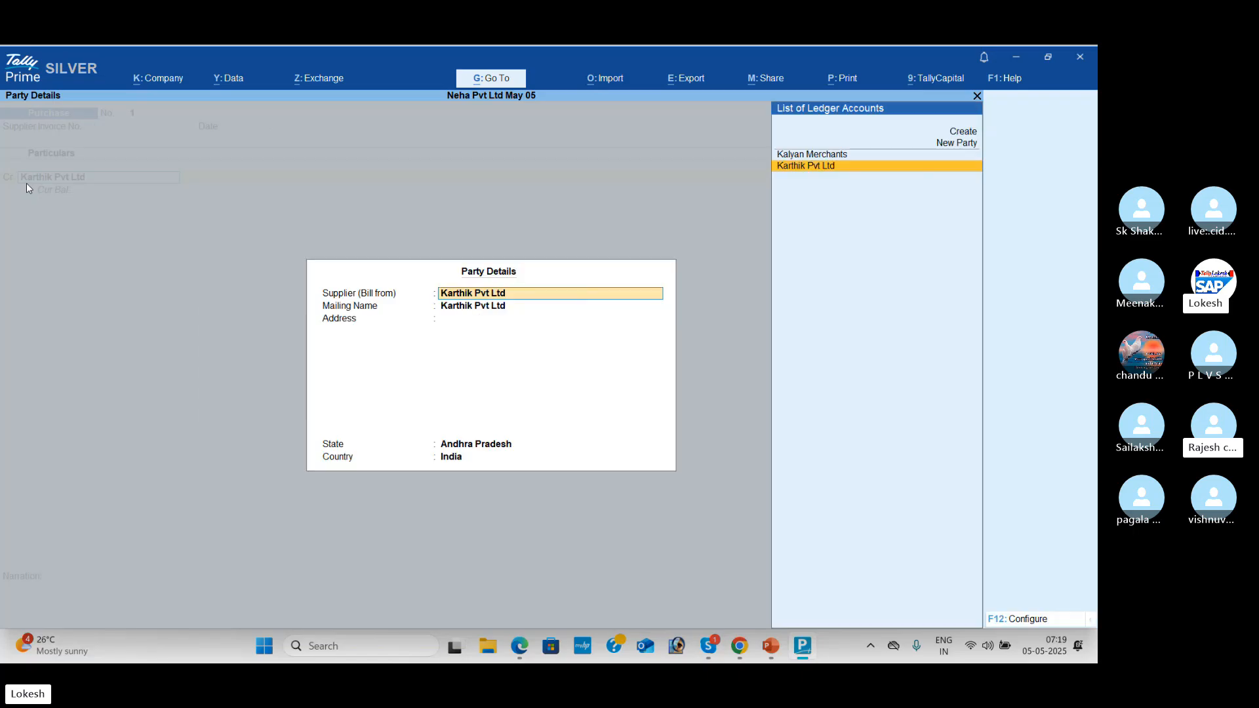
key("Return")
key("Return")
key("Return")
key("alt+Tab")
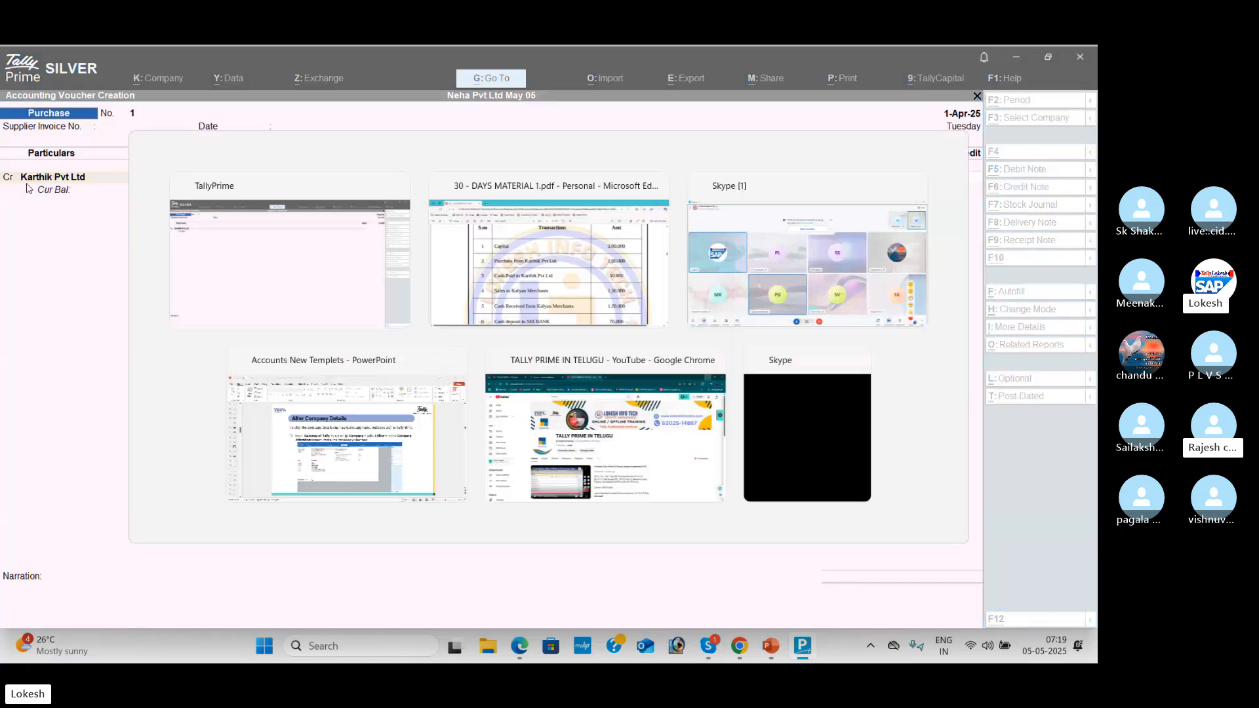
key("alt+Tab")
type("10")
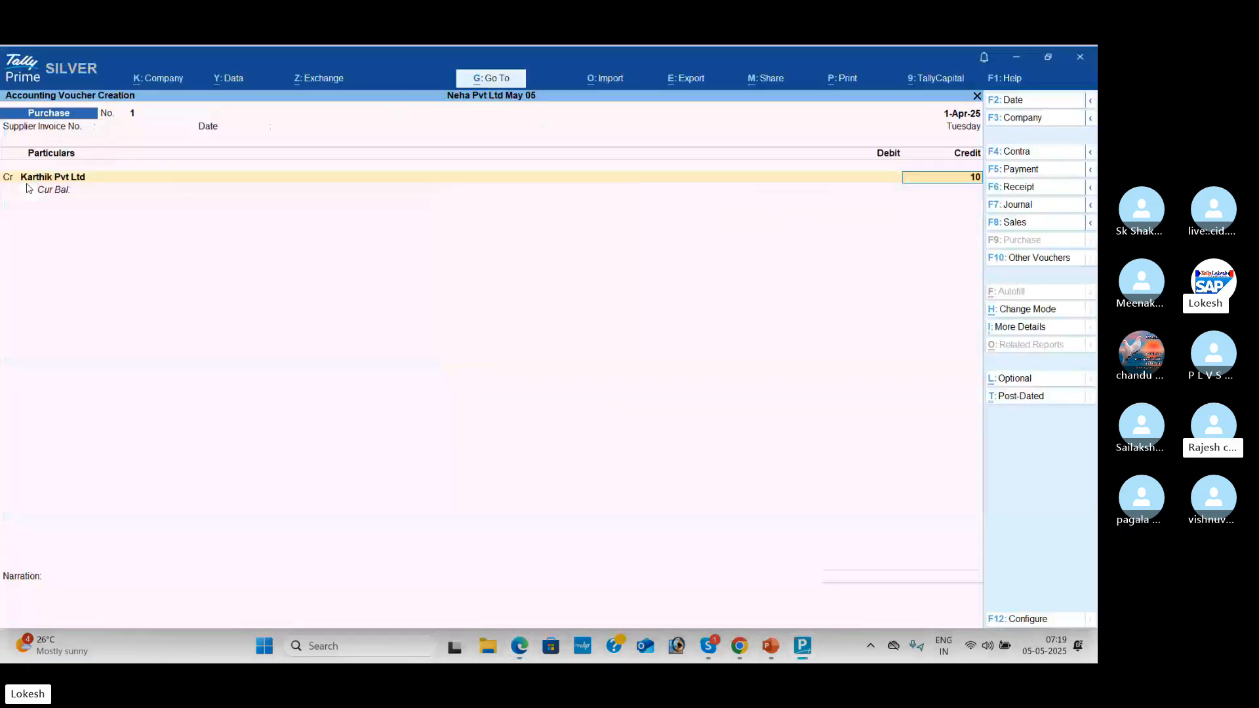
type("000")
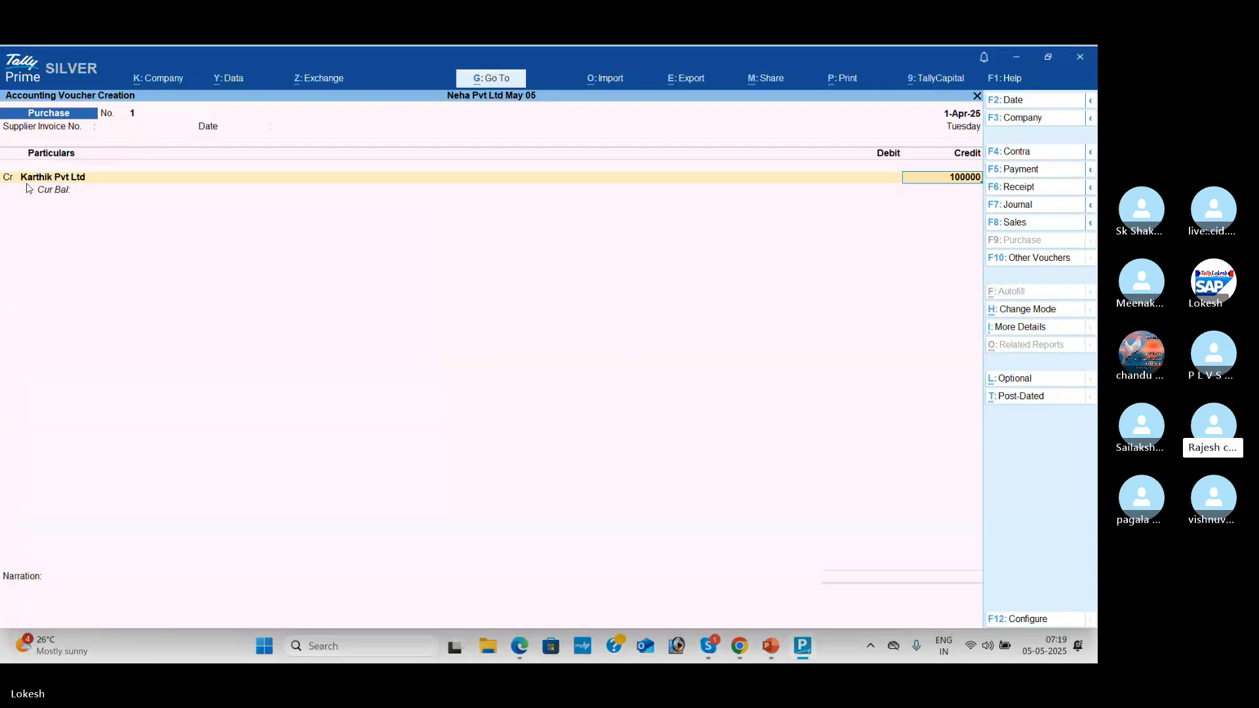
type("0")
key("Return")
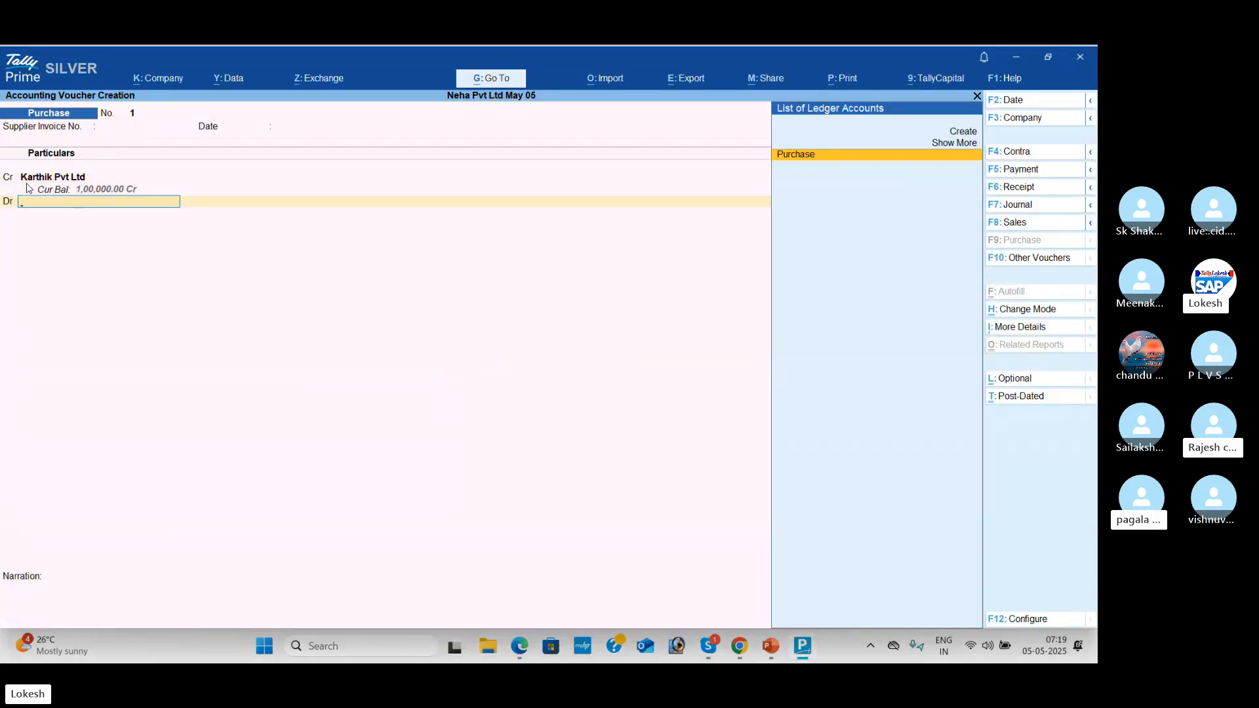
Step: Debit Purchase 1,00,000 and save Purchase voucher No. 1
key("Return")
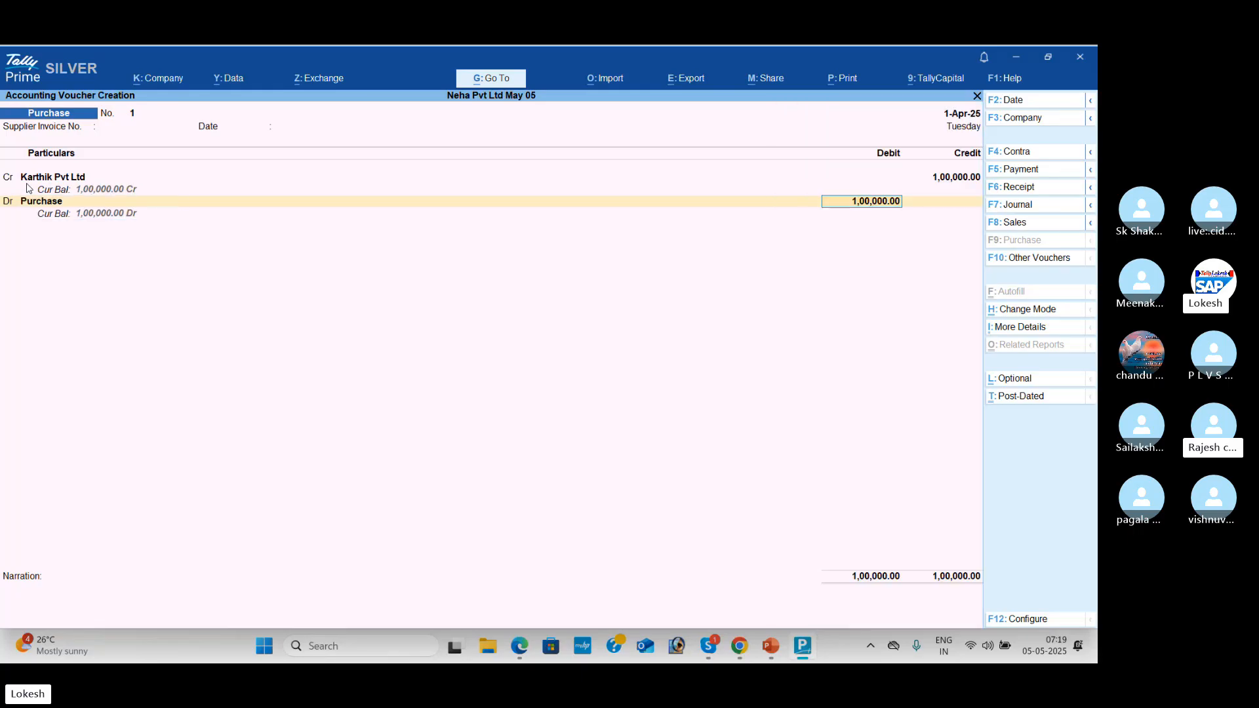
key("Return")
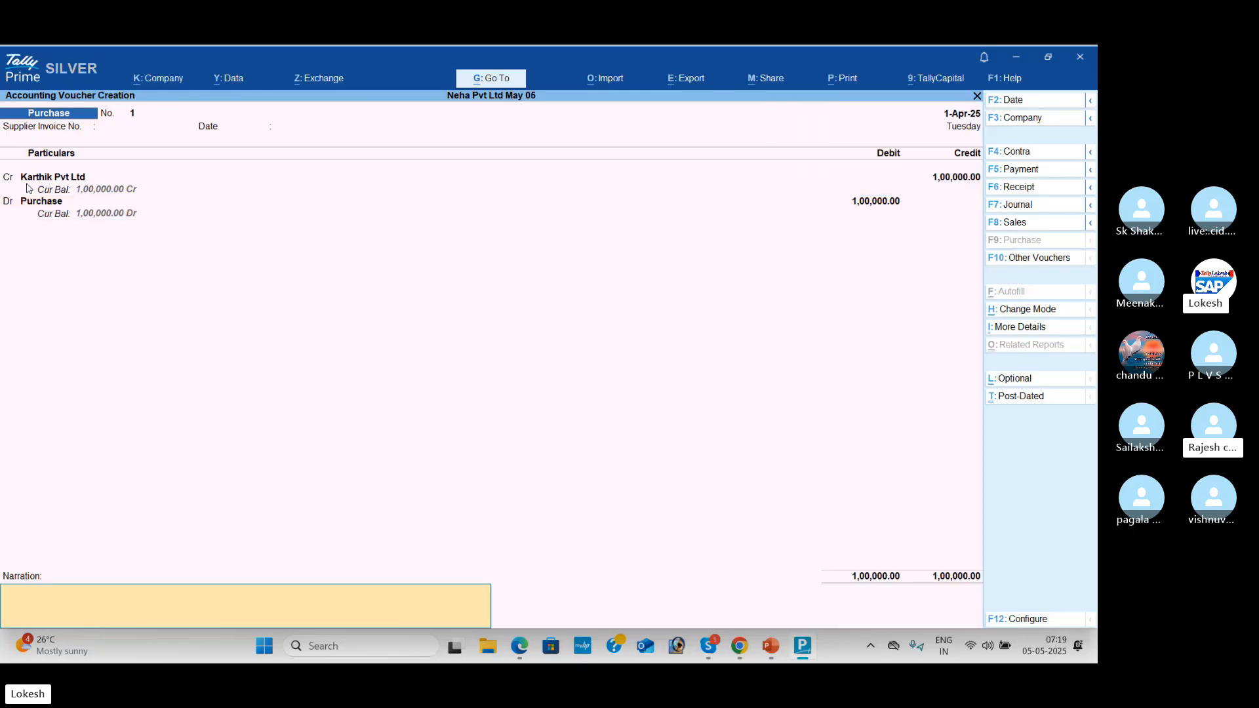
key("Return")
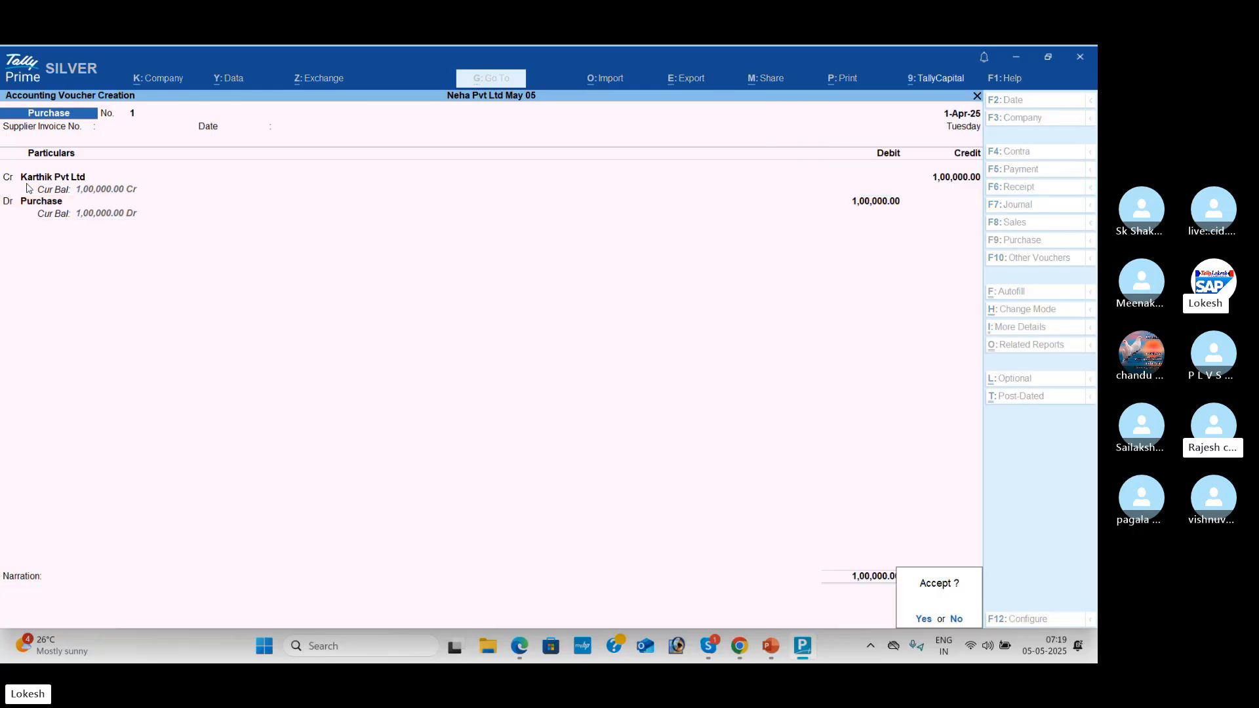
key("Return")
key("alt+Tab")
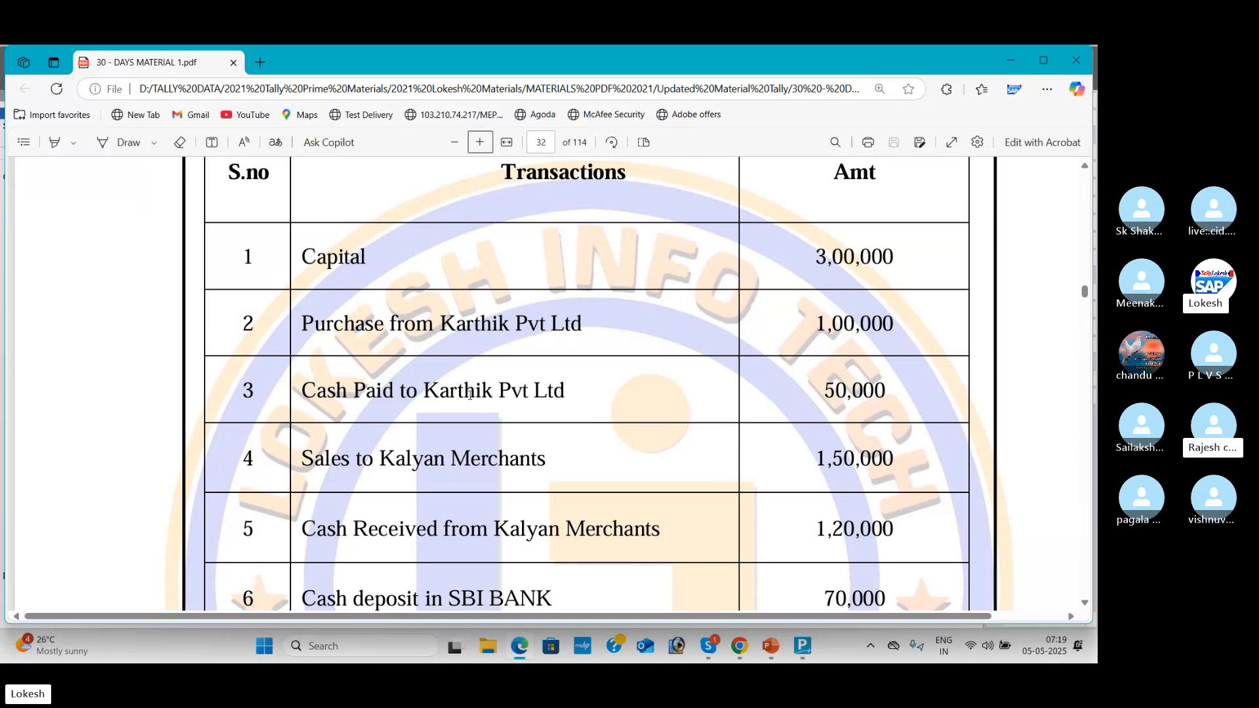
Step: Open a blank Payment voucher with F5, then view the Cash Paid to Karthik Pvt Ltd 50,000 entry
key("alt+Tab")
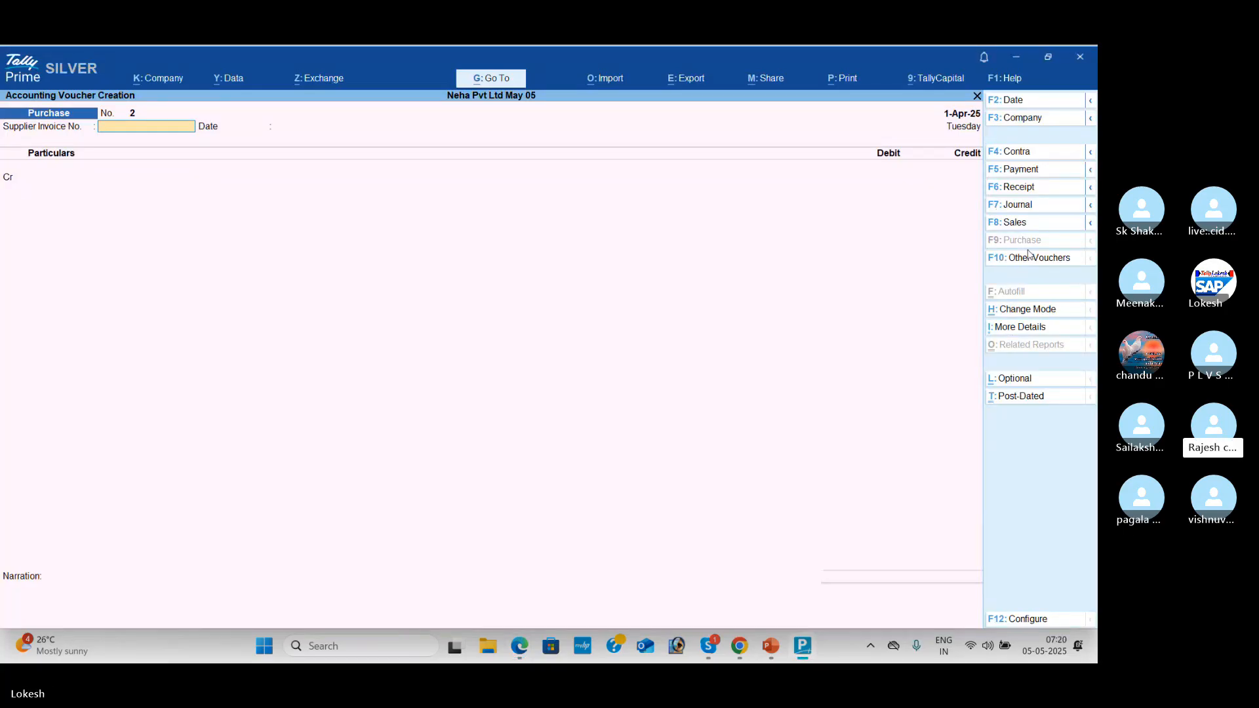
left_click(1023, 169)
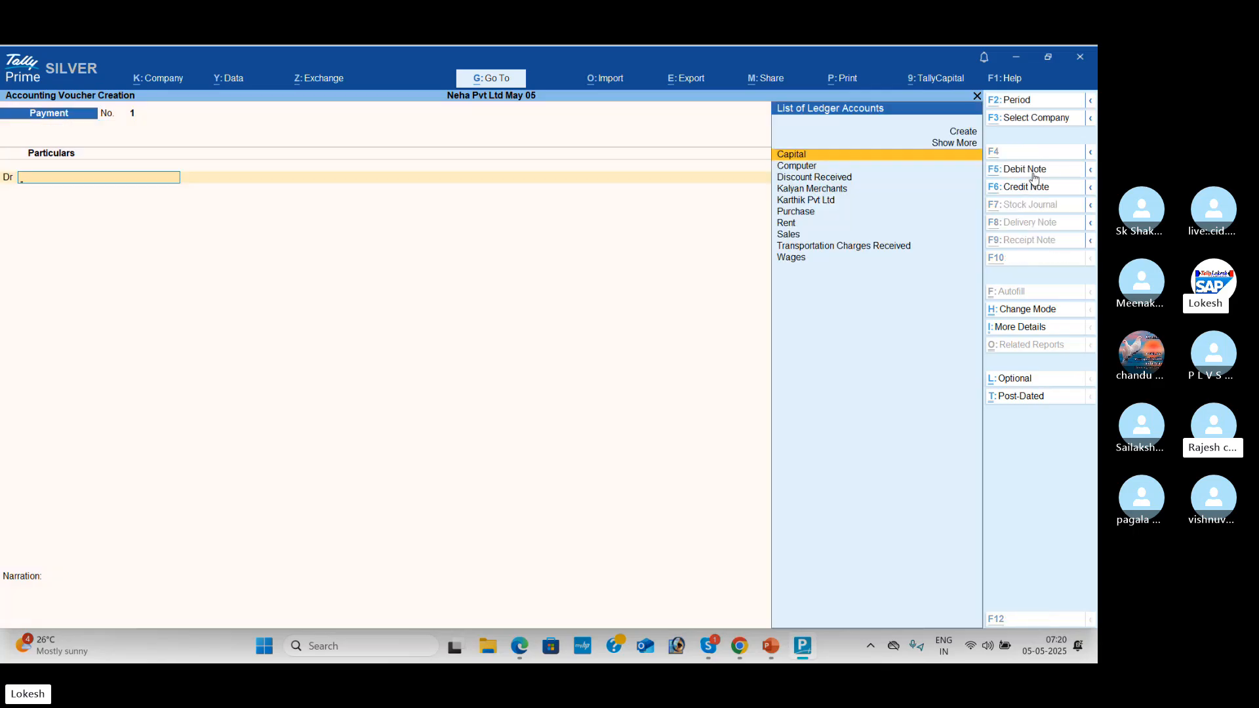
key("alt+Tab")
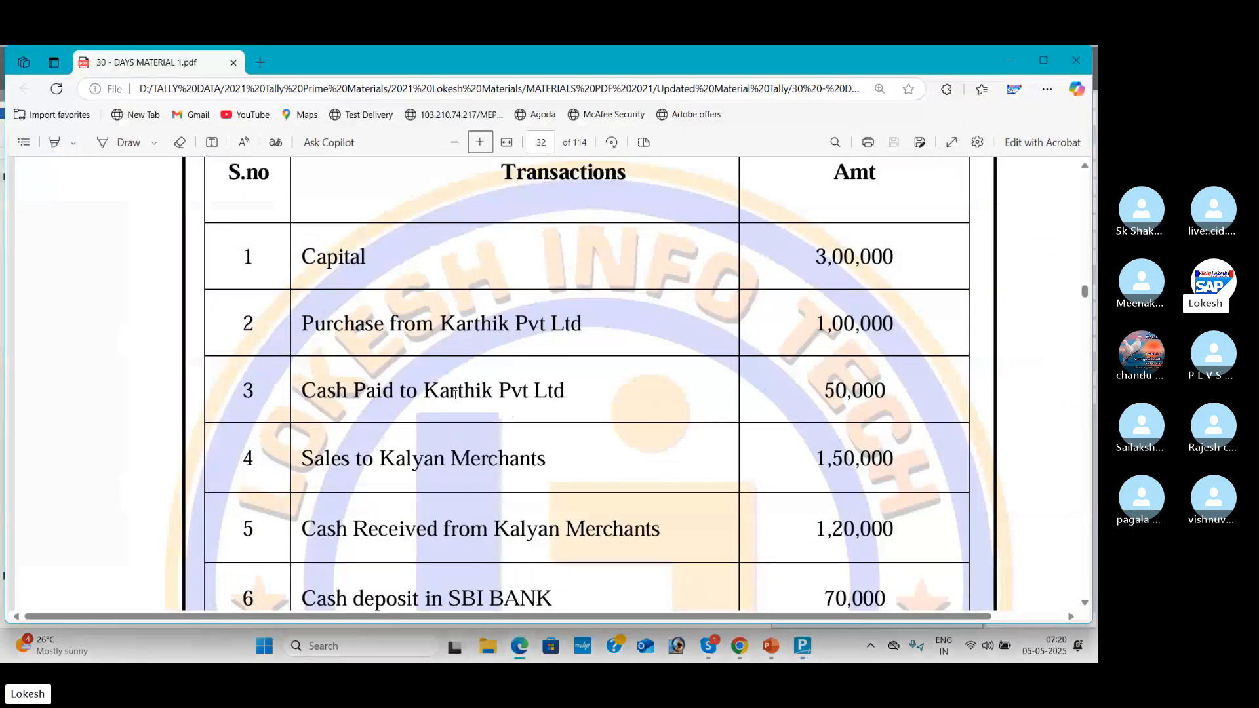
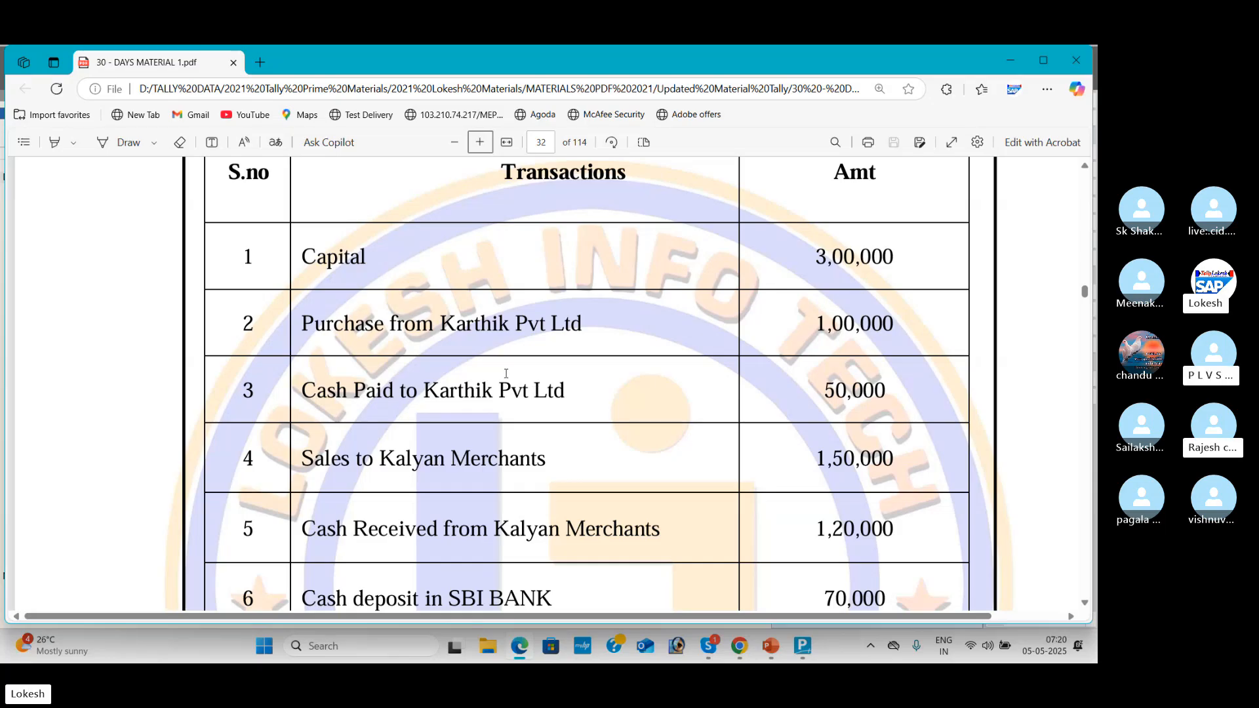
Step: Debit Karthik Pvt Ltd with 50,000 in the Payment voucher
key("alt+Tab")
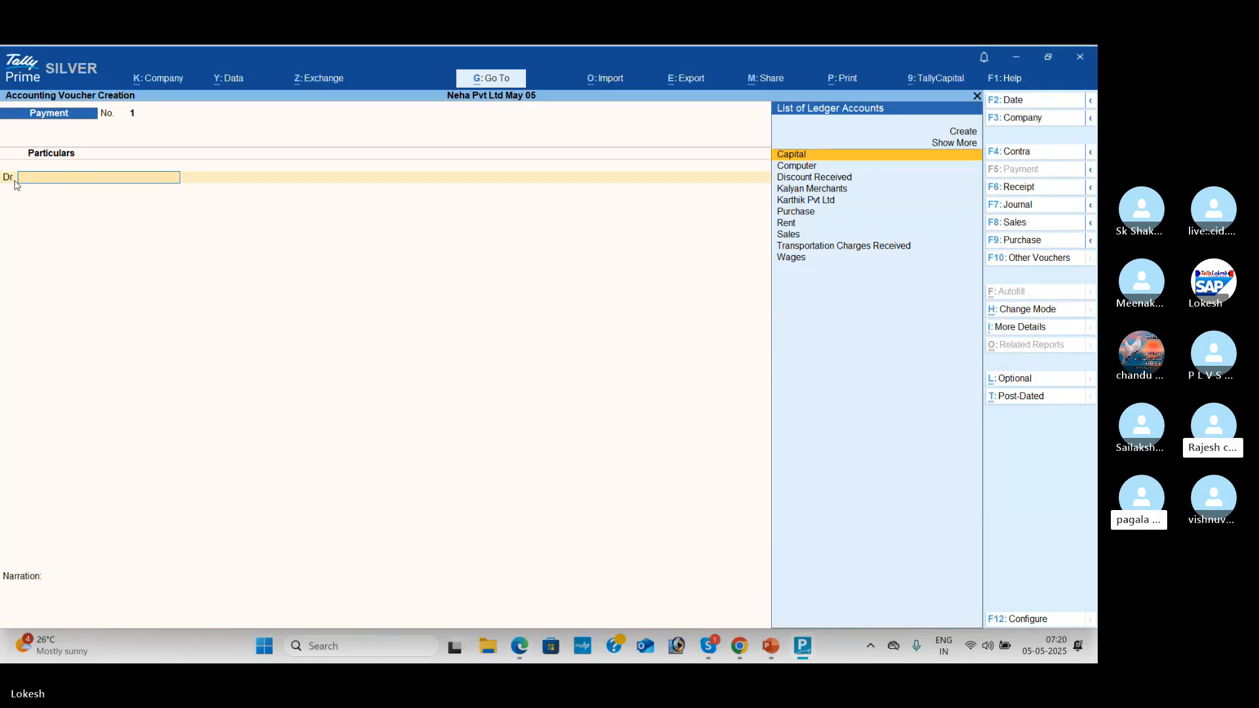
type("K")
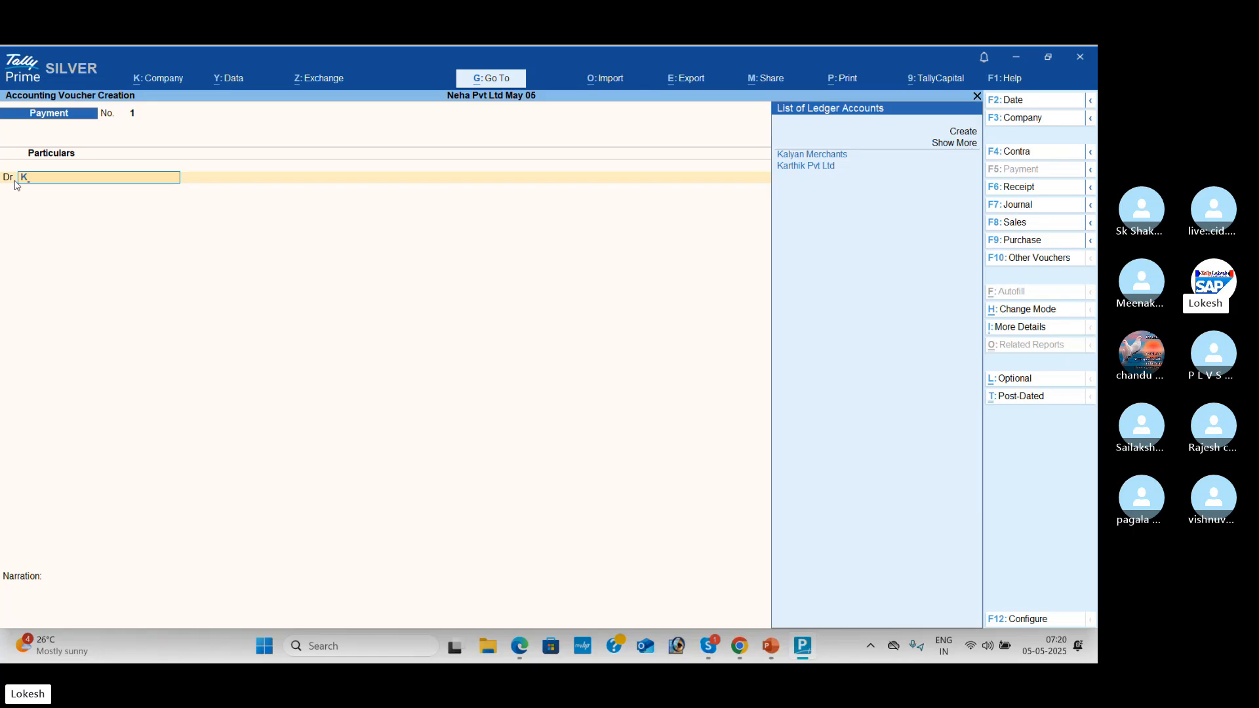
key("Down")
key("Return")
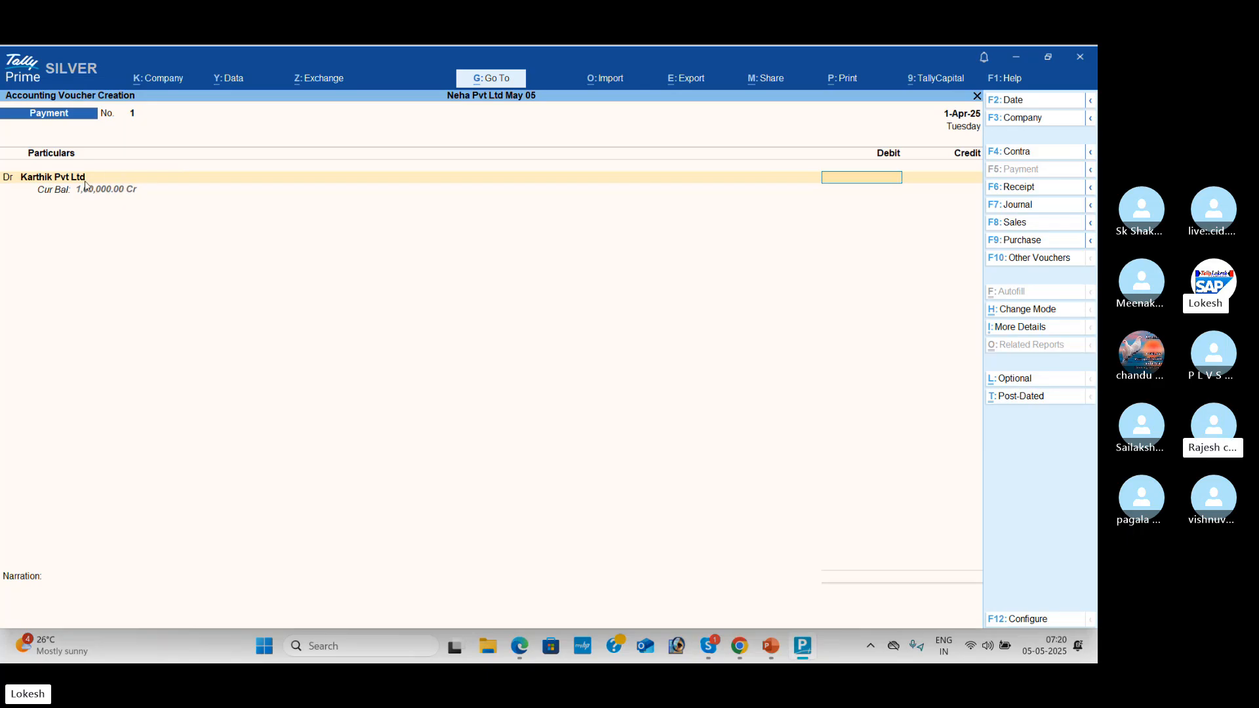
key("alt+Tab")
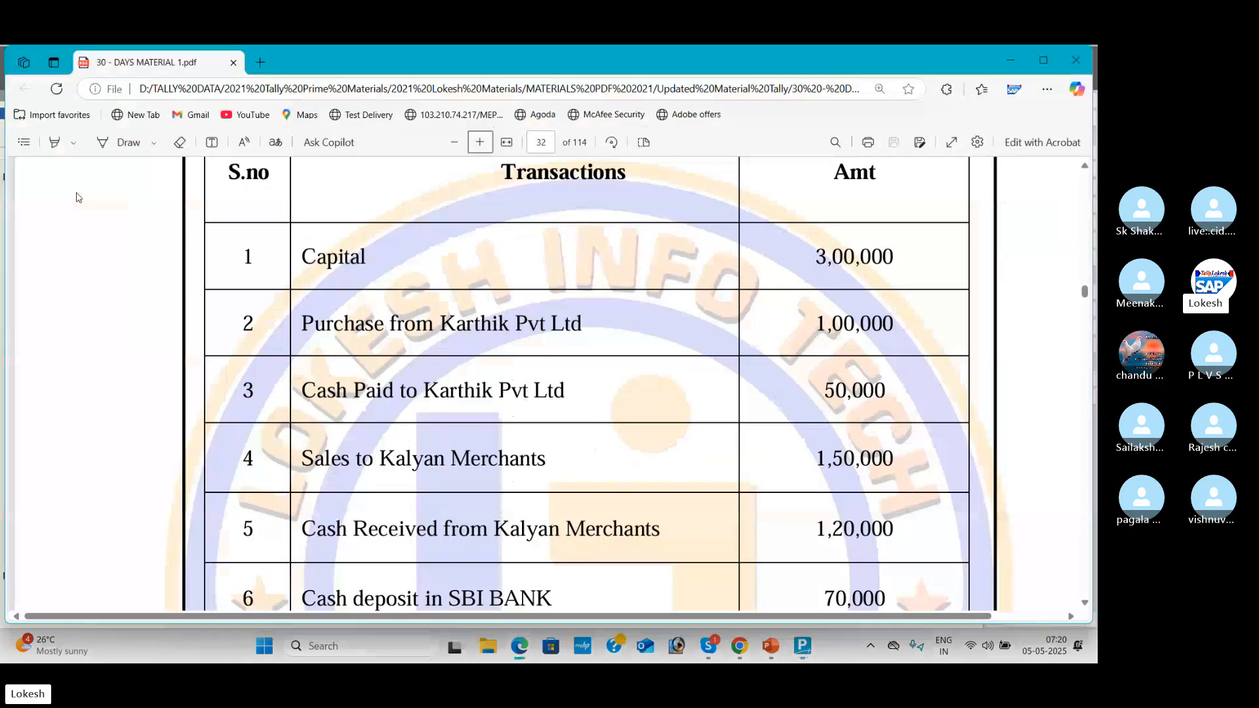
key("alt+Tab")
type("000")
key("Return")
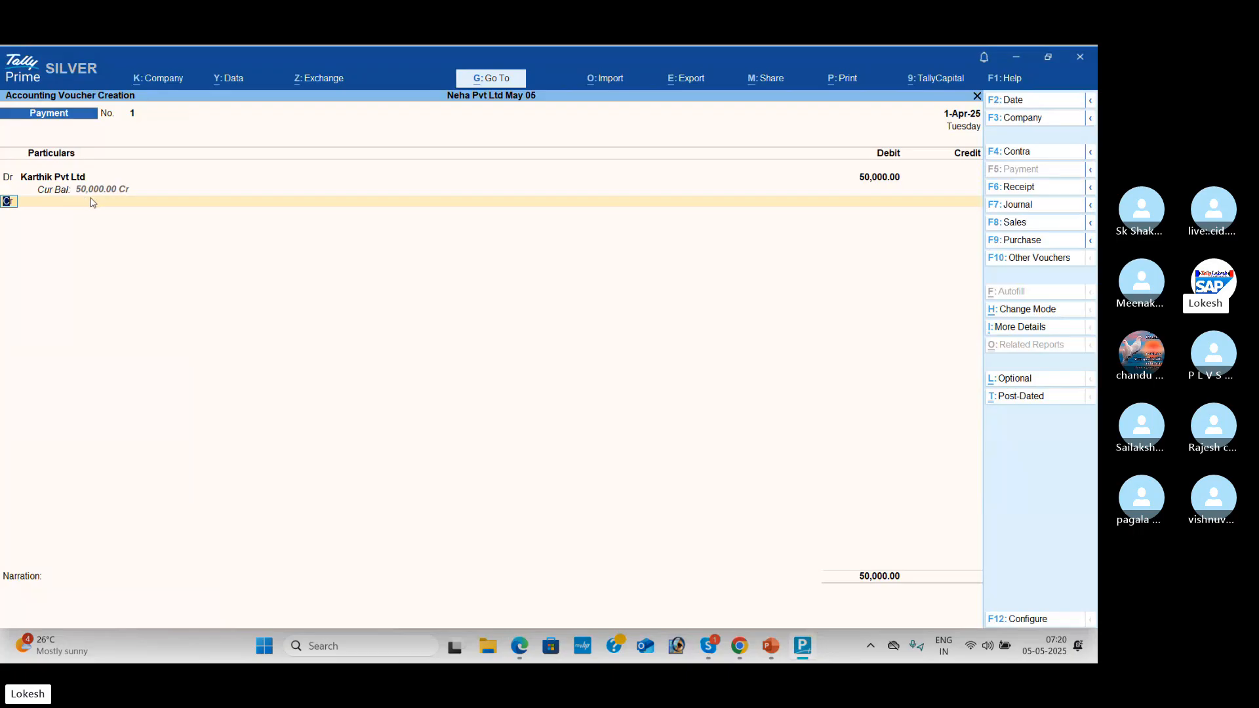
Step: Credit Cash and save Payment voucher 1, then review the next transaction in the PDF
key("Return")
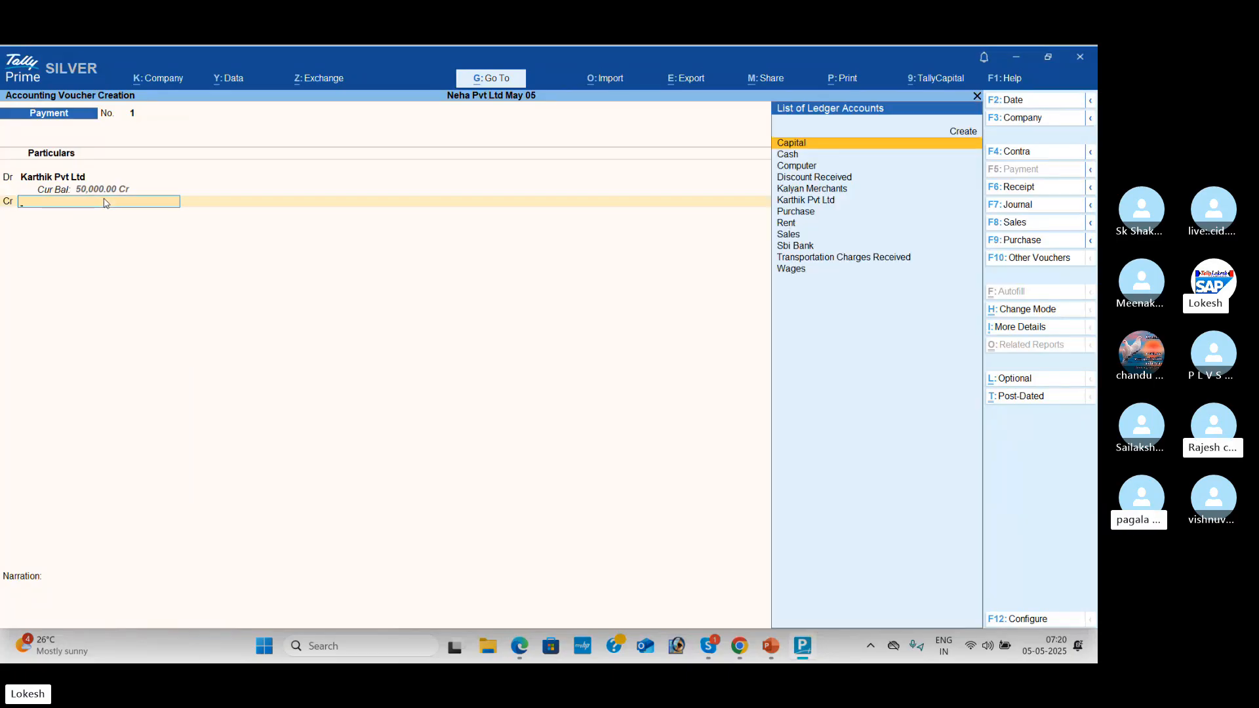
key("alt+Tab")
key("alt+Tab")
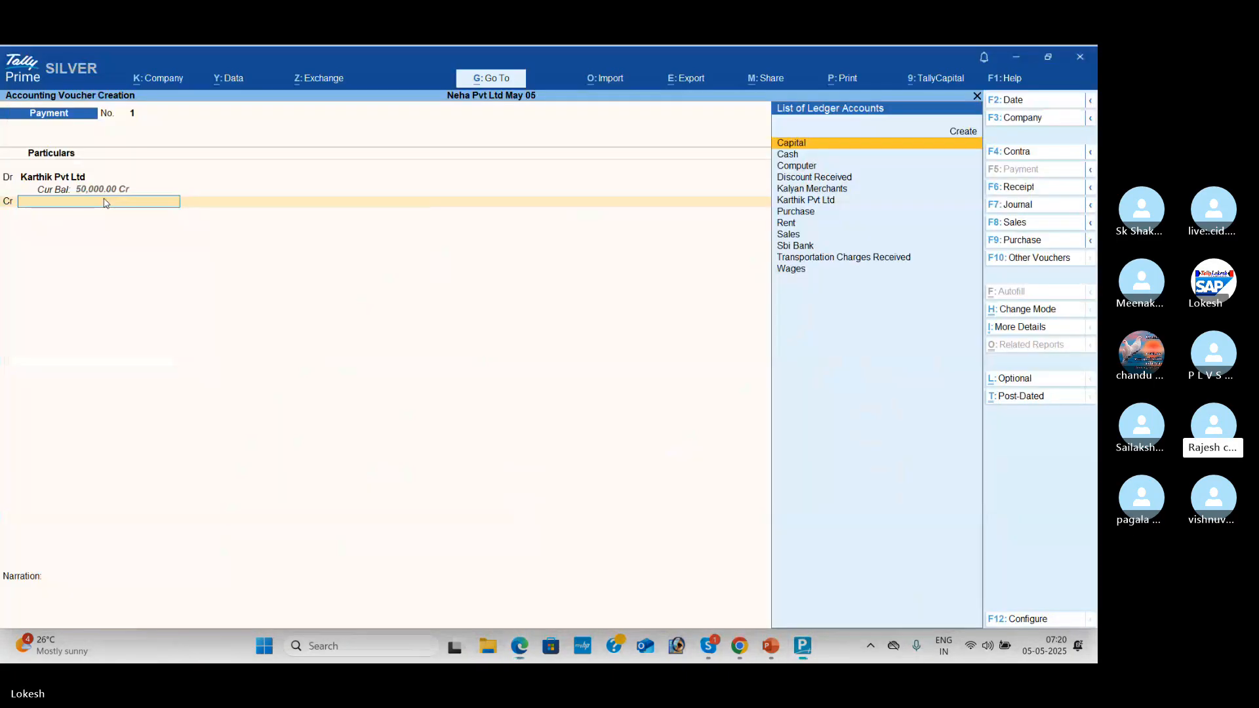
key("Down")
key("Return")
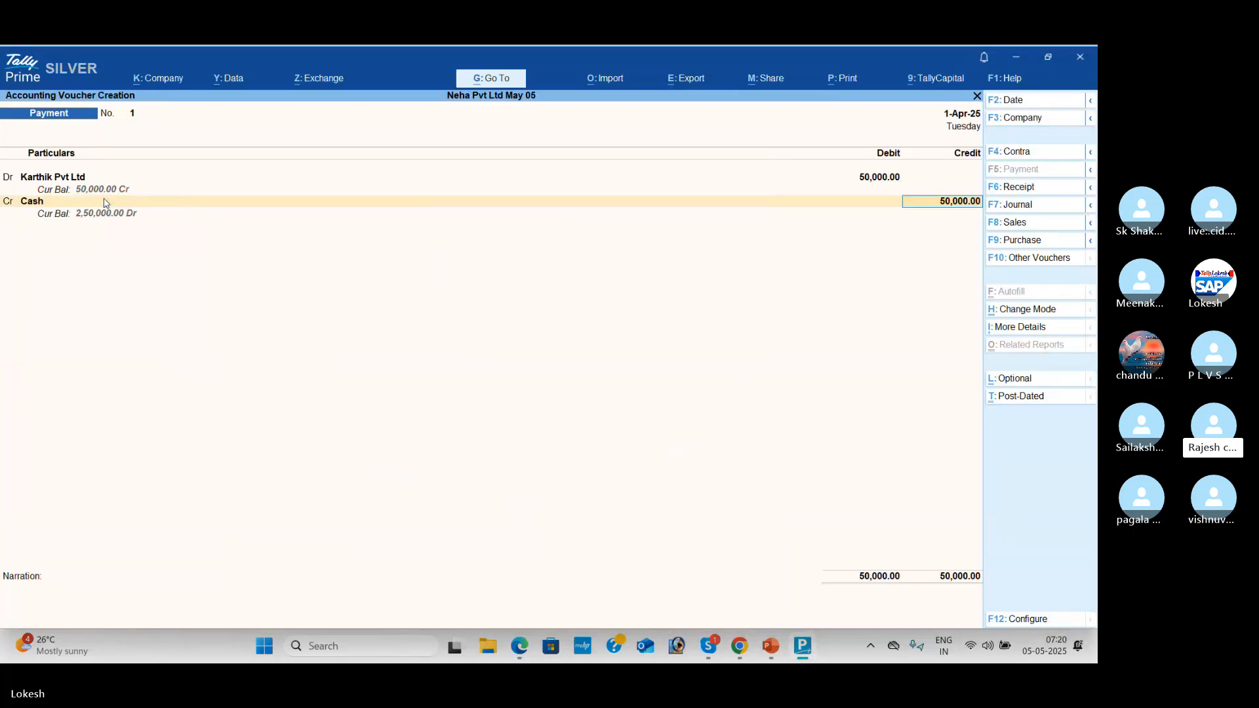
key("Return")
key("Return")
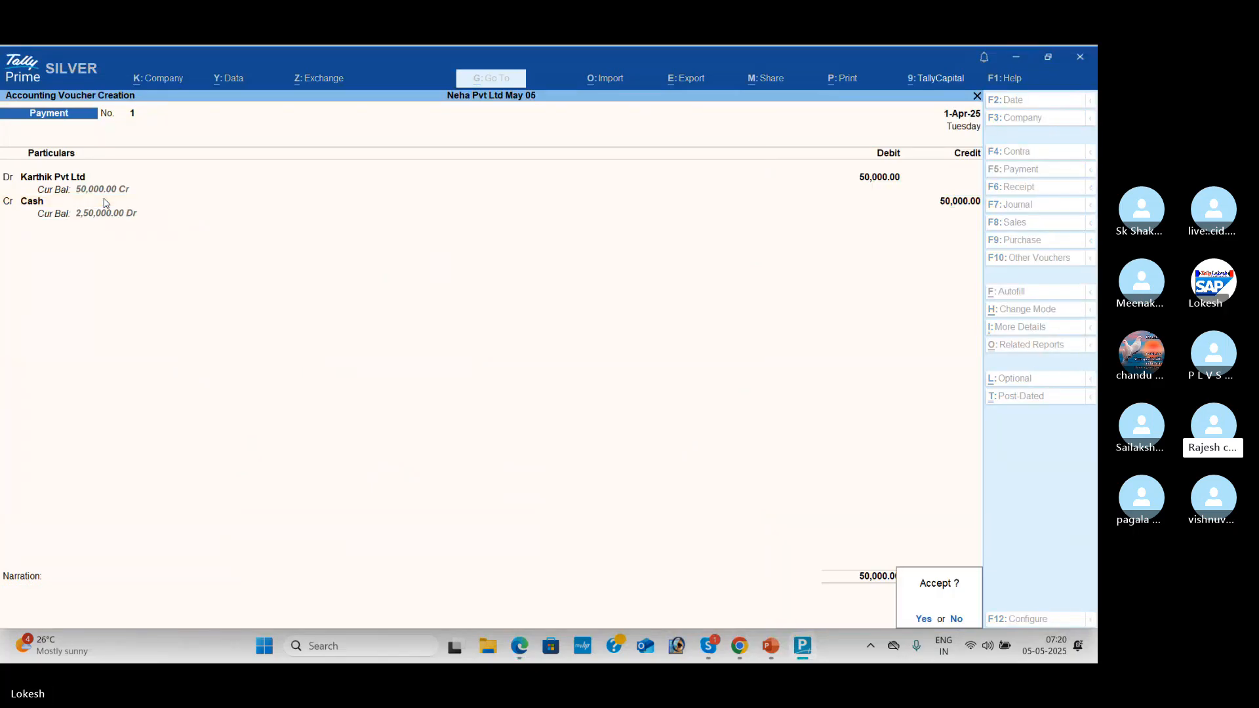
key("Return")
key("alt+Tab")
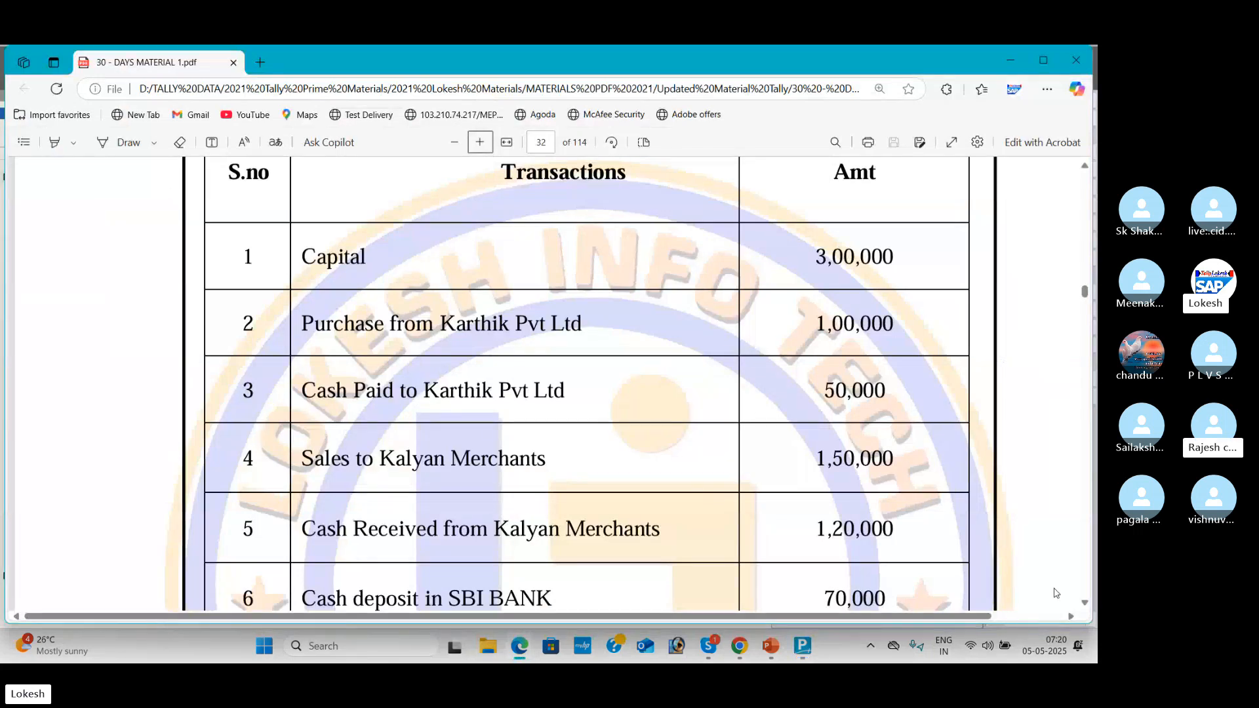
left_click(1084, 604)
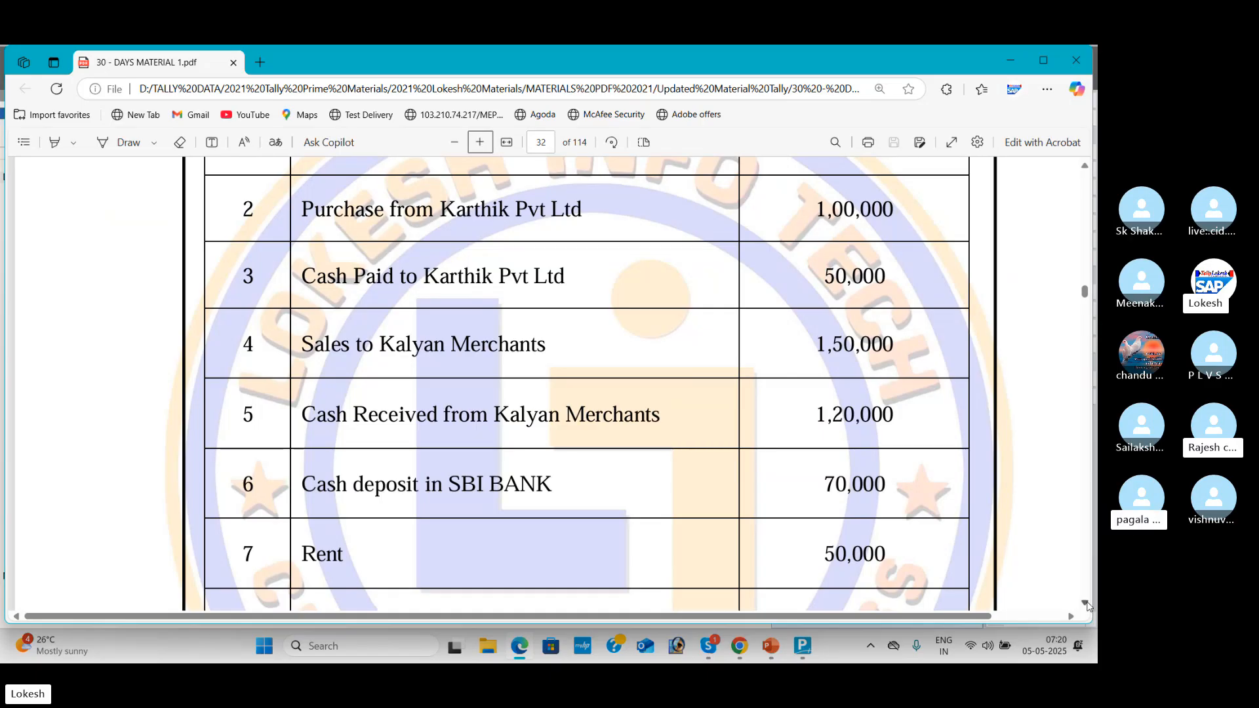
key("alt+Tab")
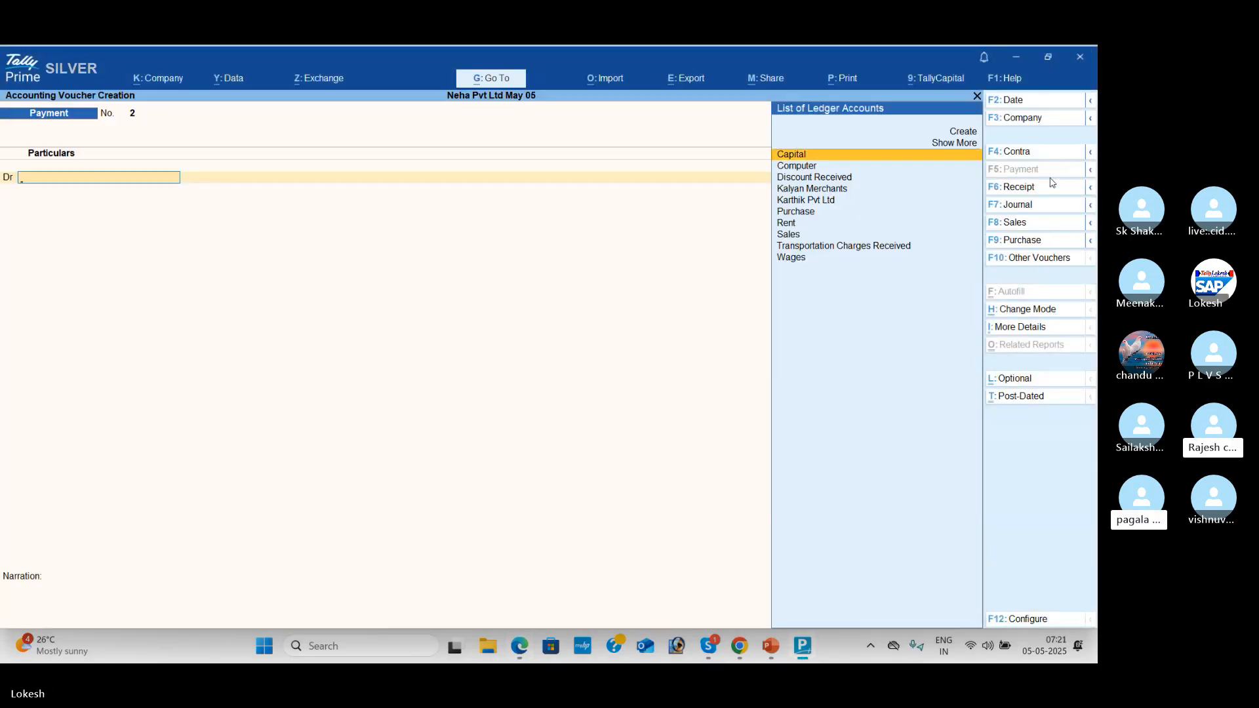
Step: Switch to a Sales voucher in As Voucher mode and check the sale in the PDF
left_click(1032, 225)
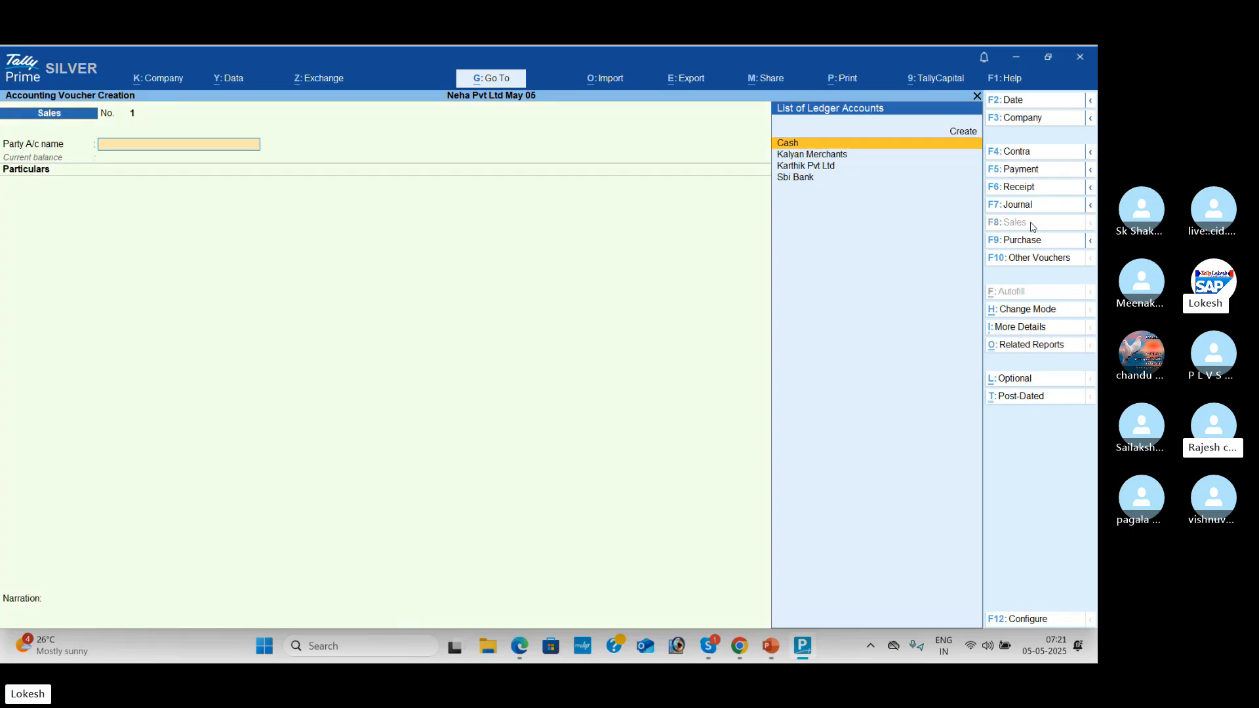
left_click(1034, 313)
key("Down")
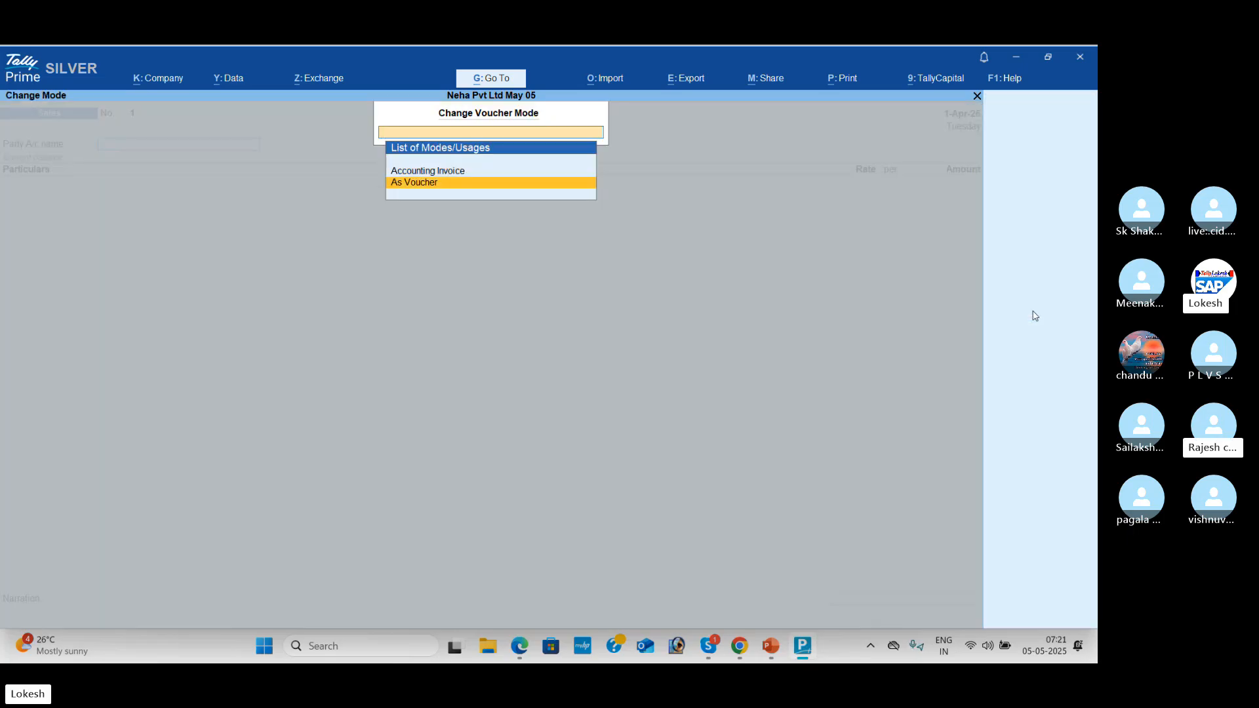
key("Return")
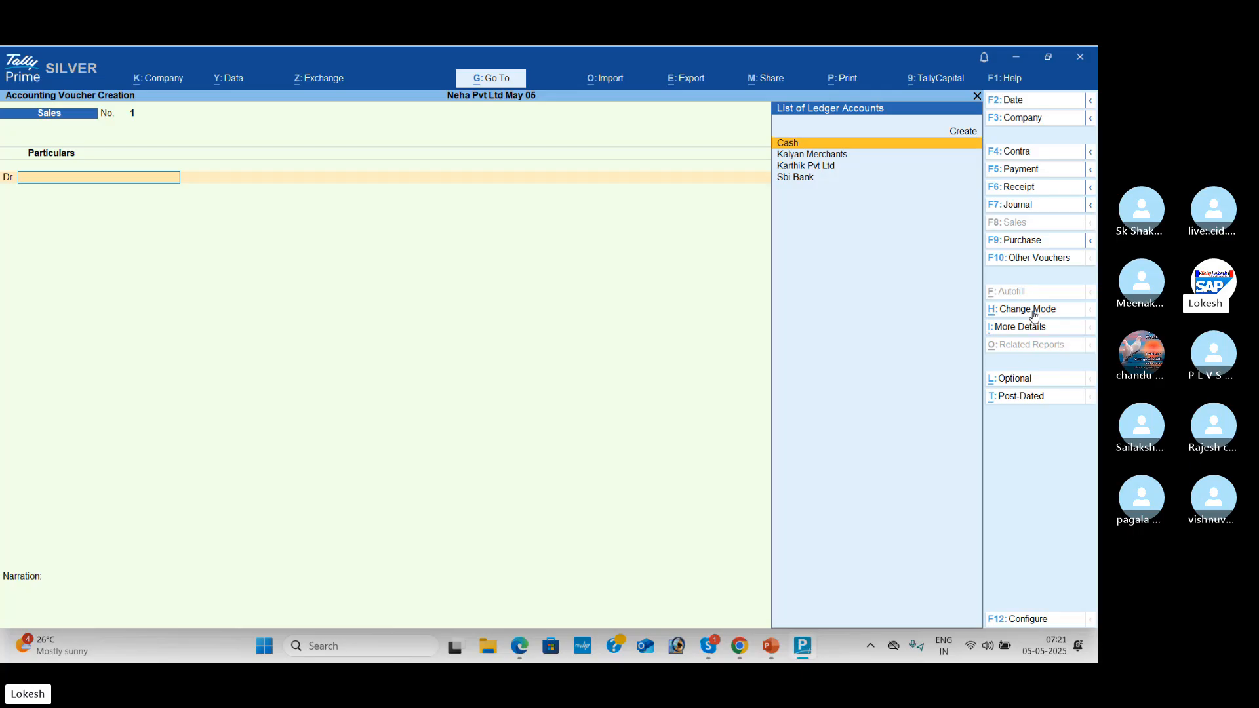
key("alt+Tab")
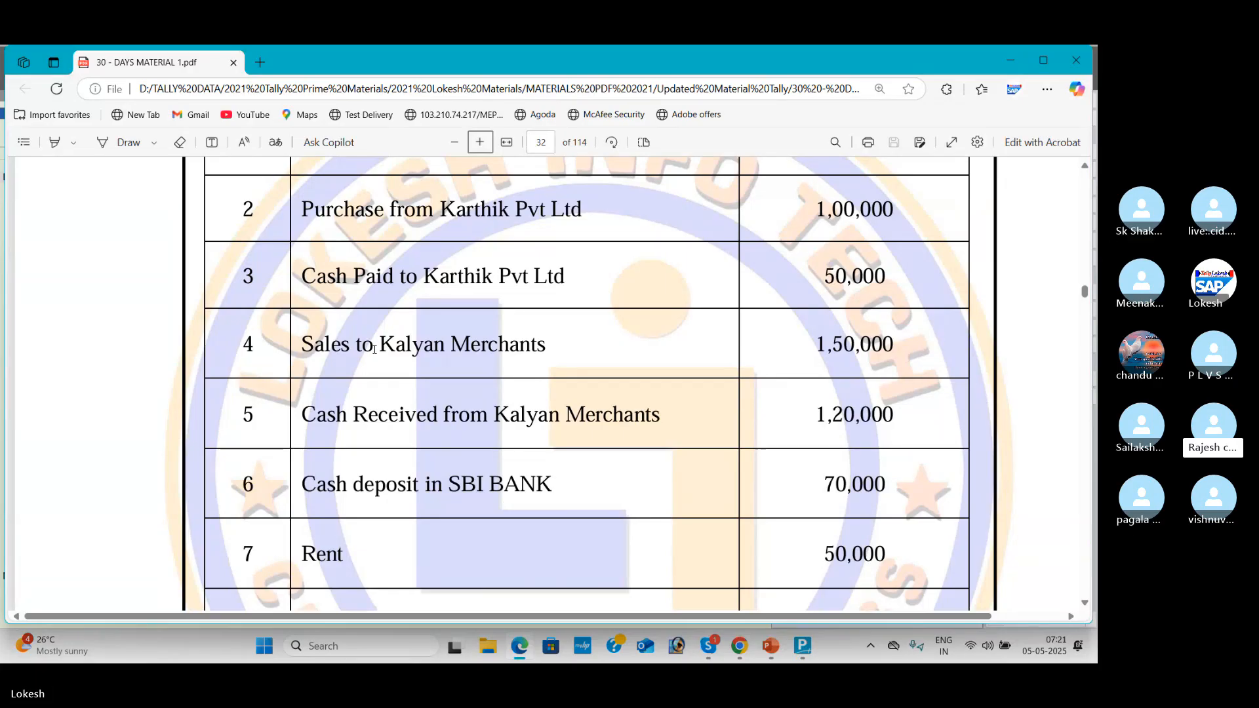
key("alt+Tab")
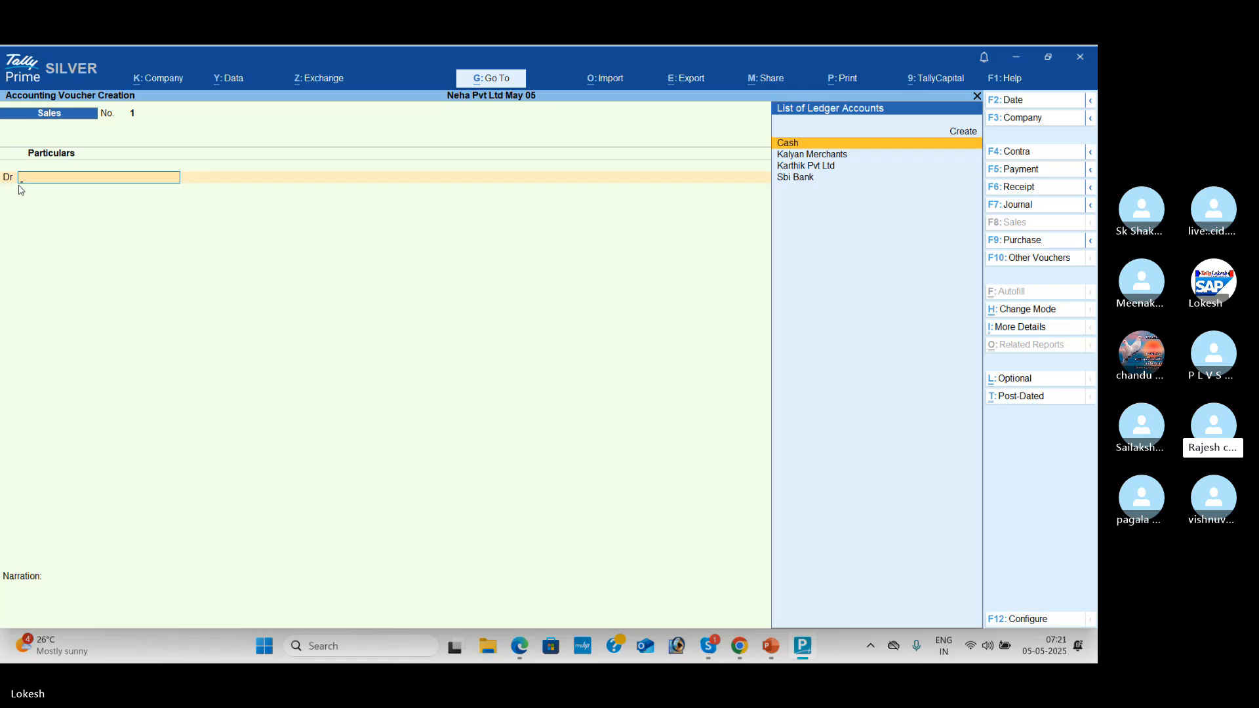
Step: Debit Kalyan Merchants with 1,50,000, skipping the dispatch details
key("Down")
key("Return")
key("Return")
key("Return")
key("Return")
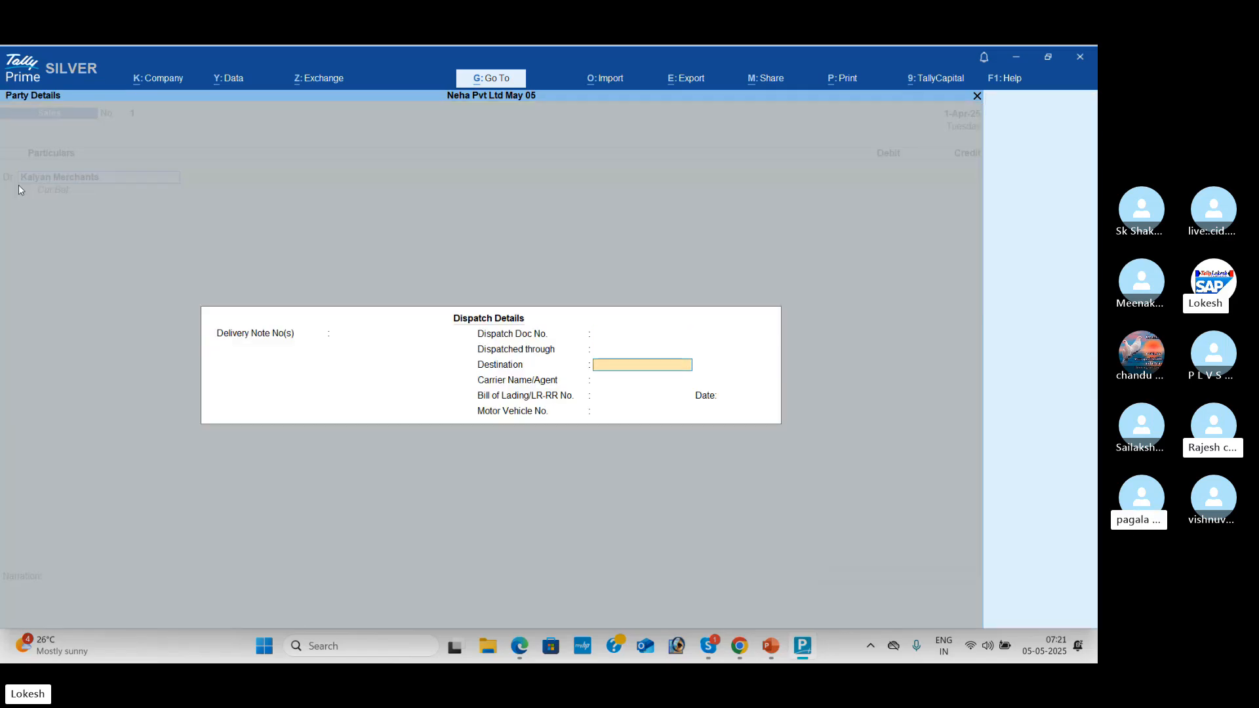
key("Return")
key("Return")
key("Return")
key("Return")
key("Return")
key("Return")
key("Return")
key("Return")
key("Return")
key("Return")
key("Return")
key("Return")
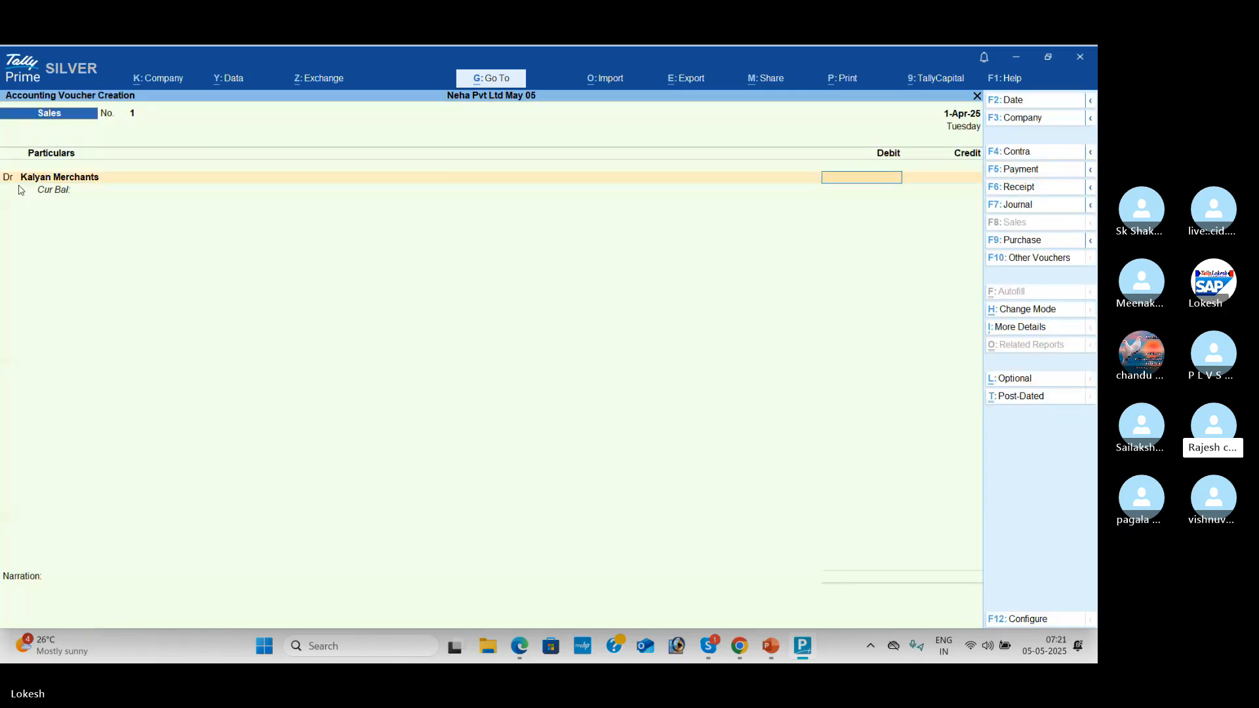
key("alt+Tab")
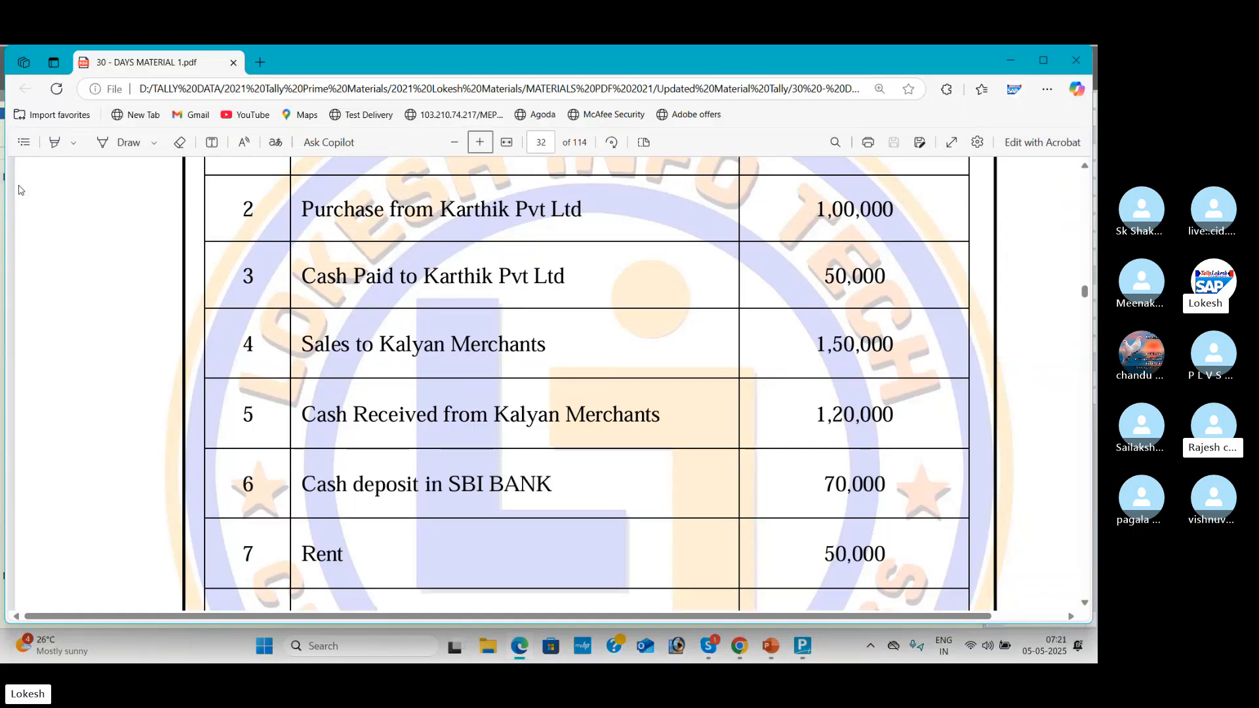
key("alt+Tab")
type("150000")
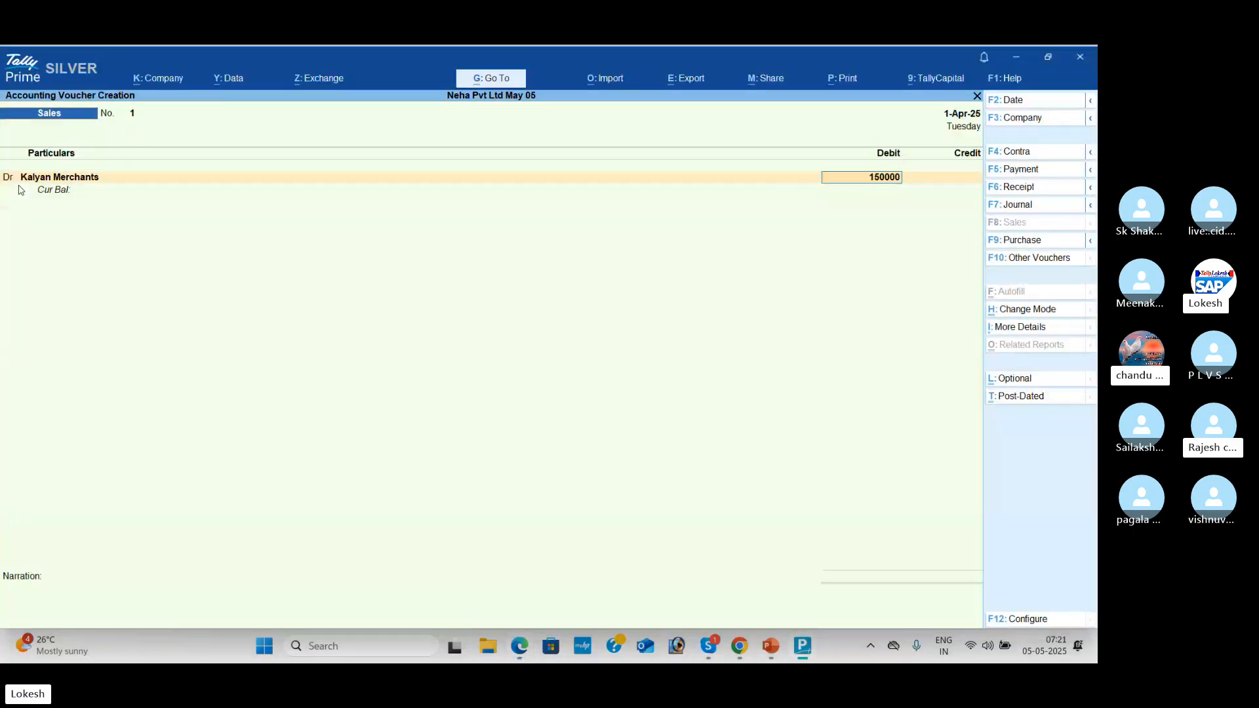
key("Return")
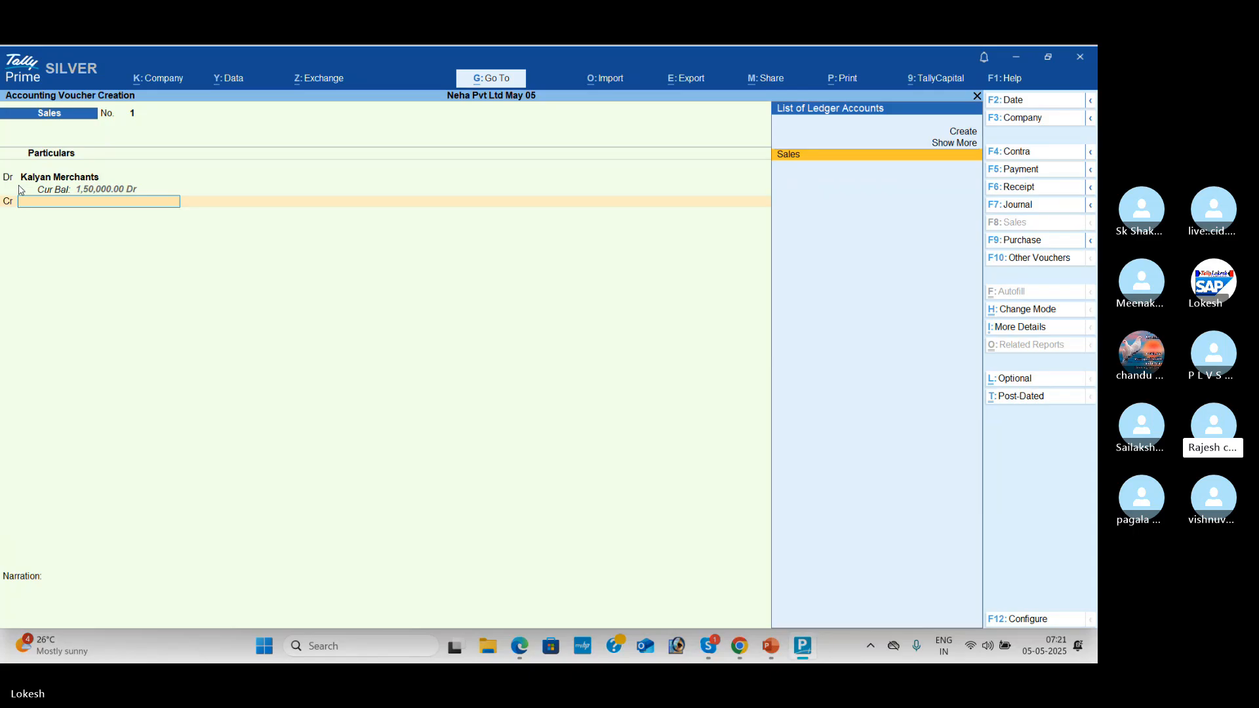
Step: Credit Sales and save Sales voucher 1, then check the next transaction
key("Return")
key("Return")
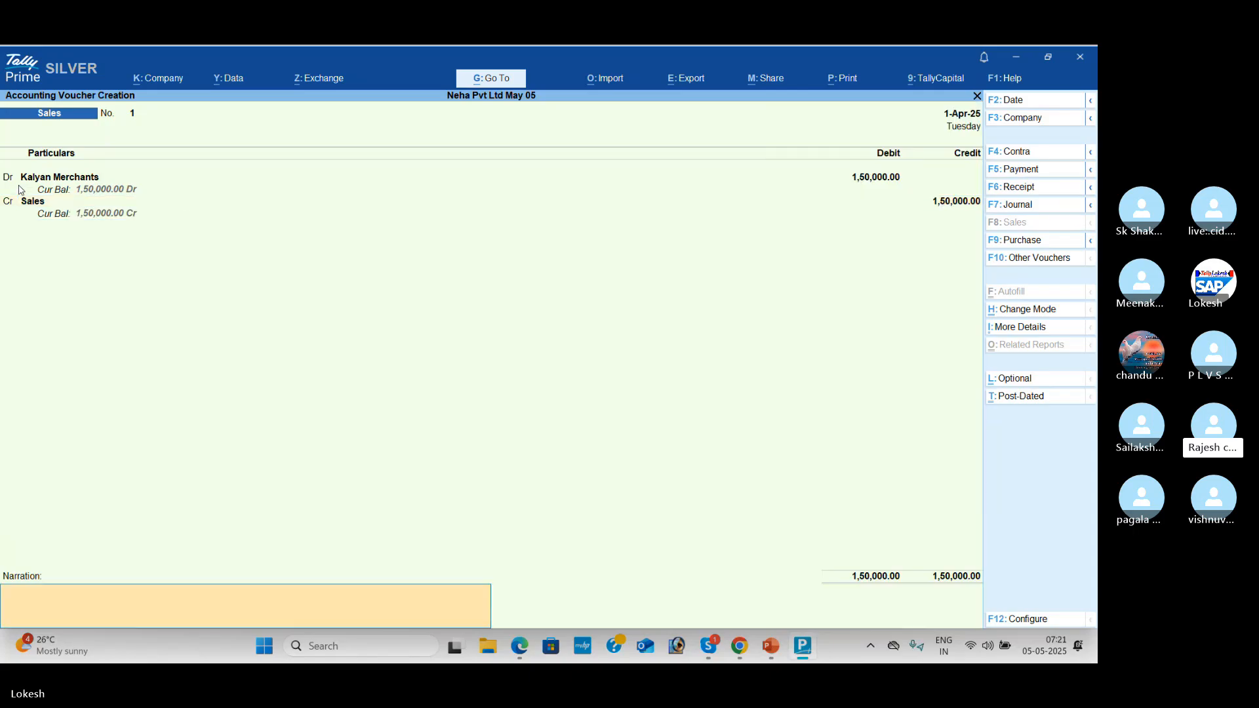
key("Return")
key("Return")
key("alt+Tab")
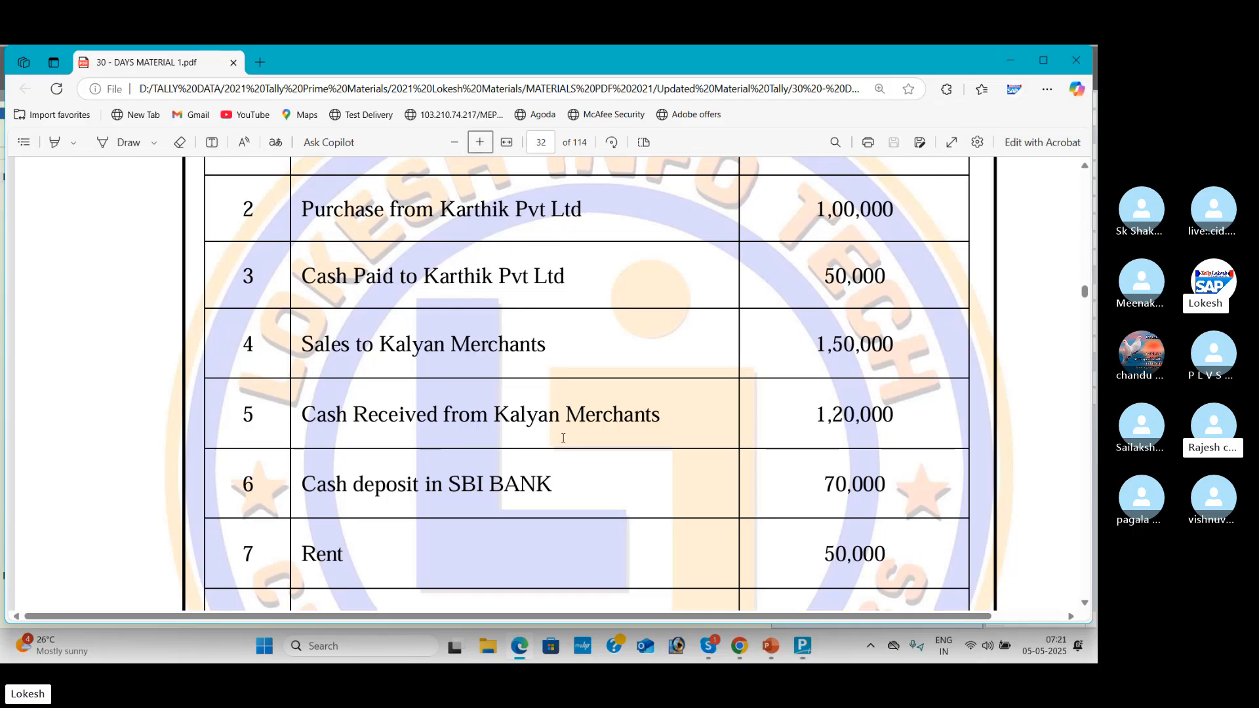
key("alt+Tab")
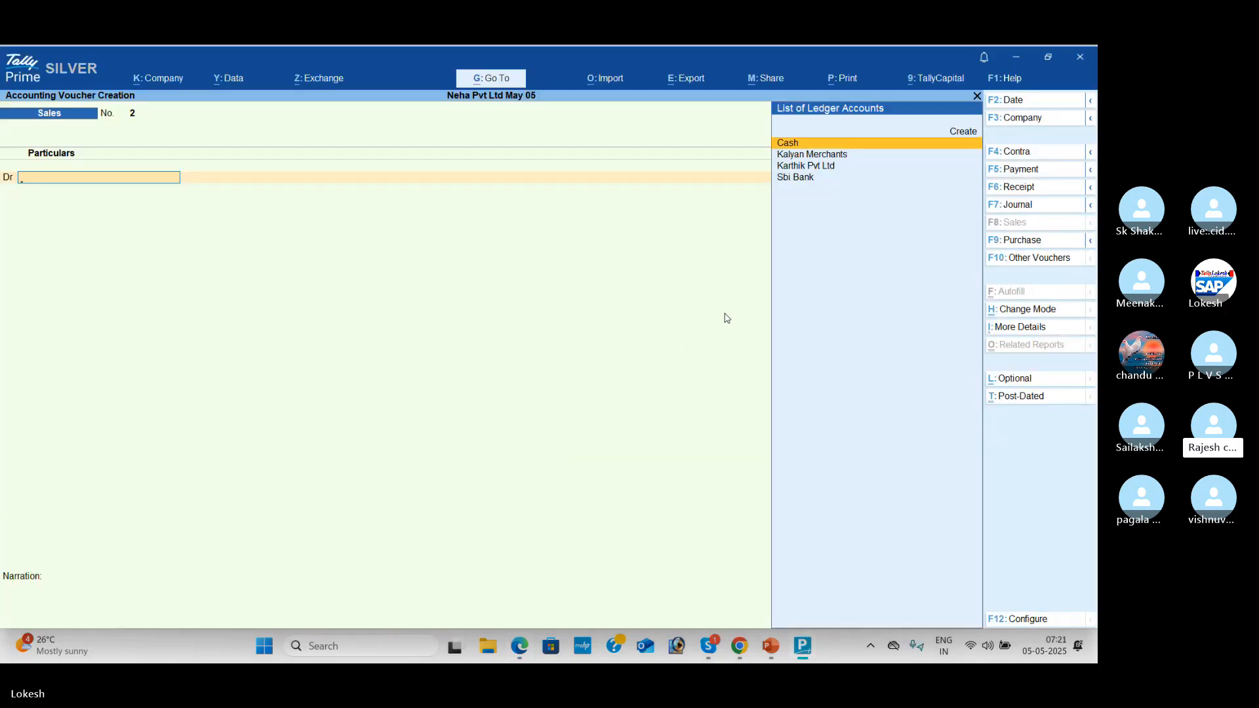
Step: Start a Receipt voucher and credit Kalyan Merchants with 1,20,000
left_click(1027, 189)
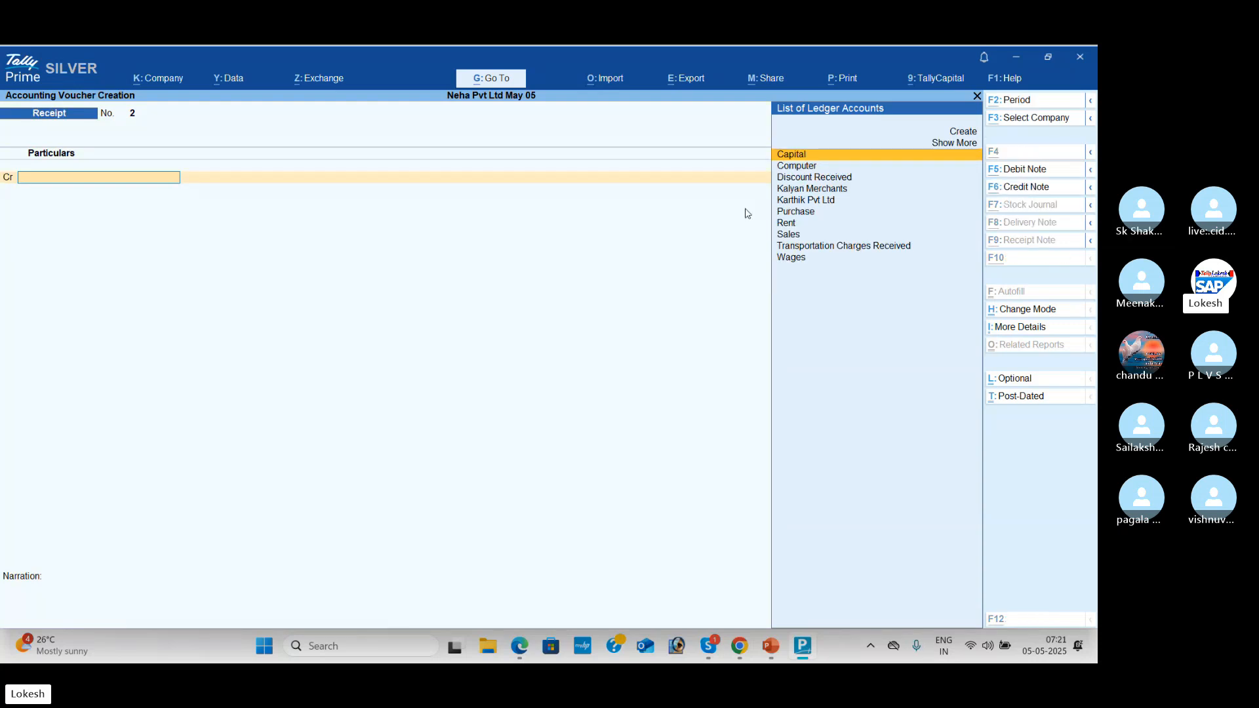
key("alt+Tab")
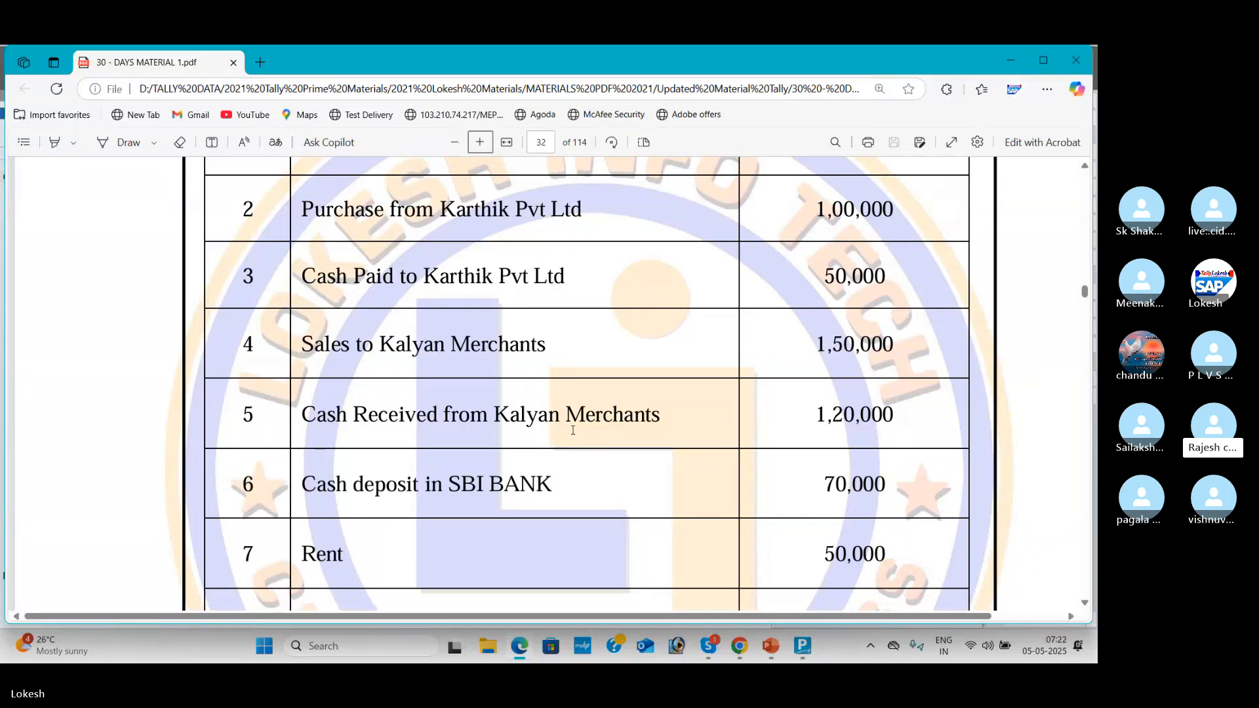
key("alt+Tab")
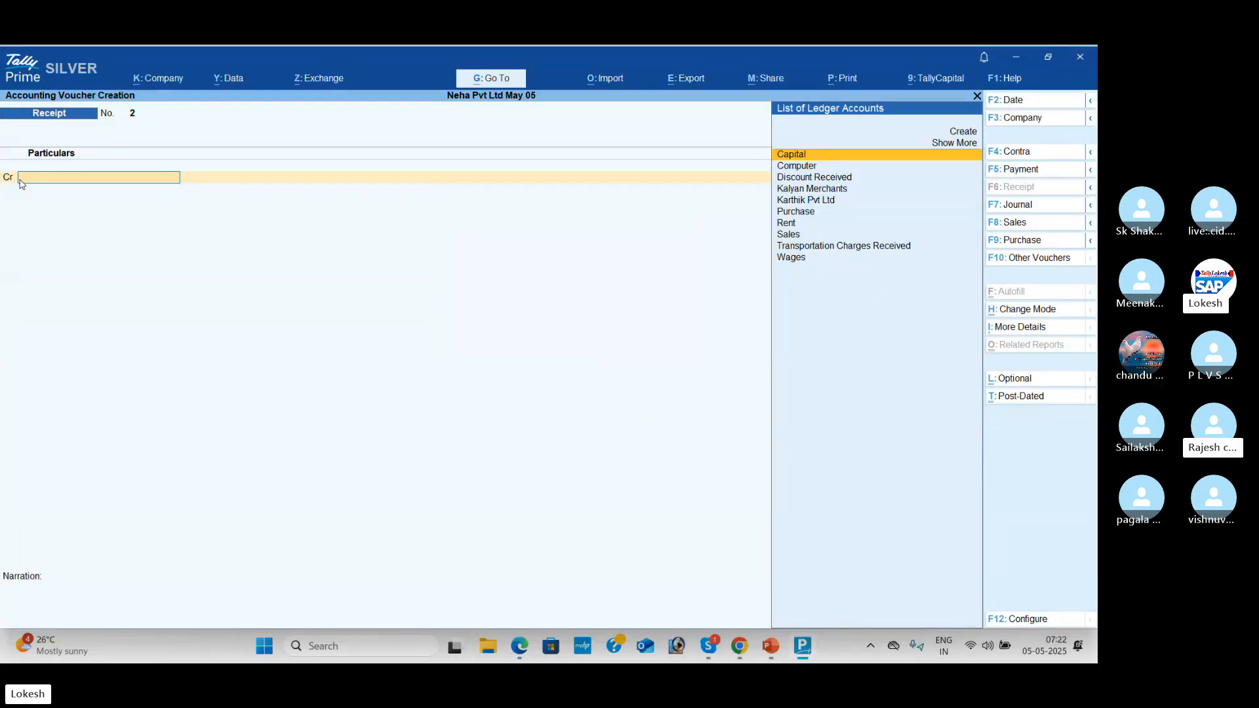
key("Down")
key("Down")
key("Down")
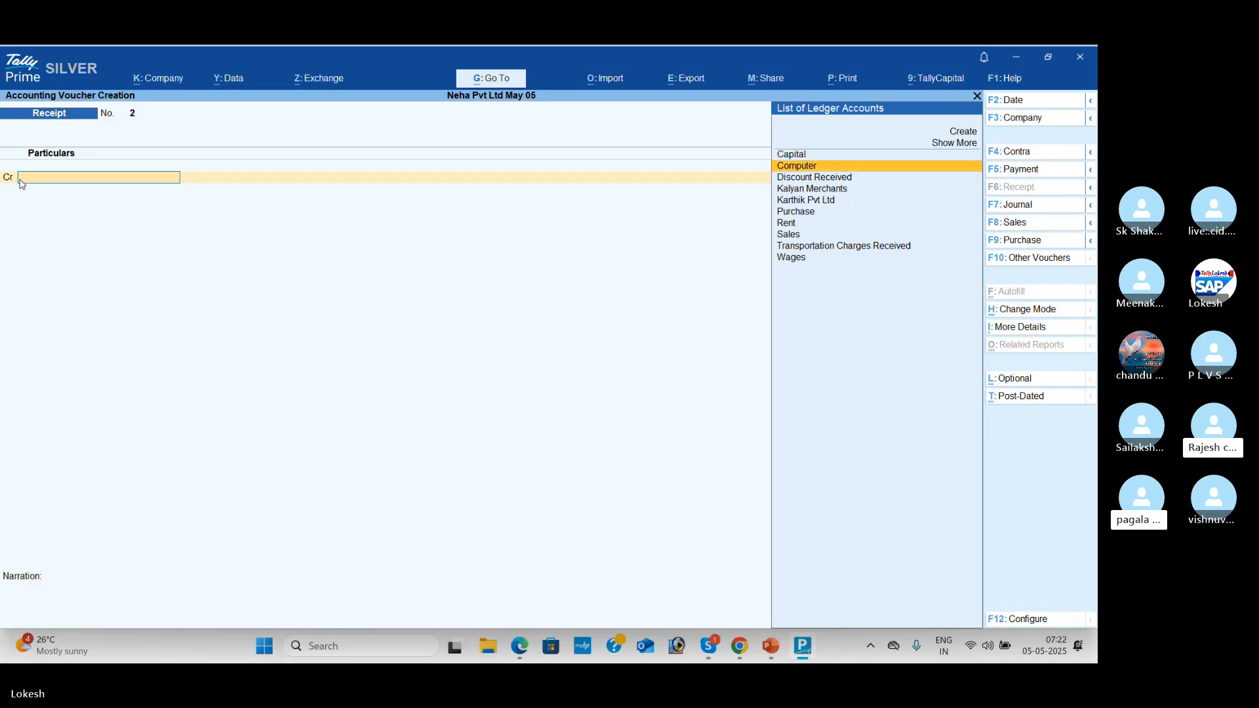
key("Return")
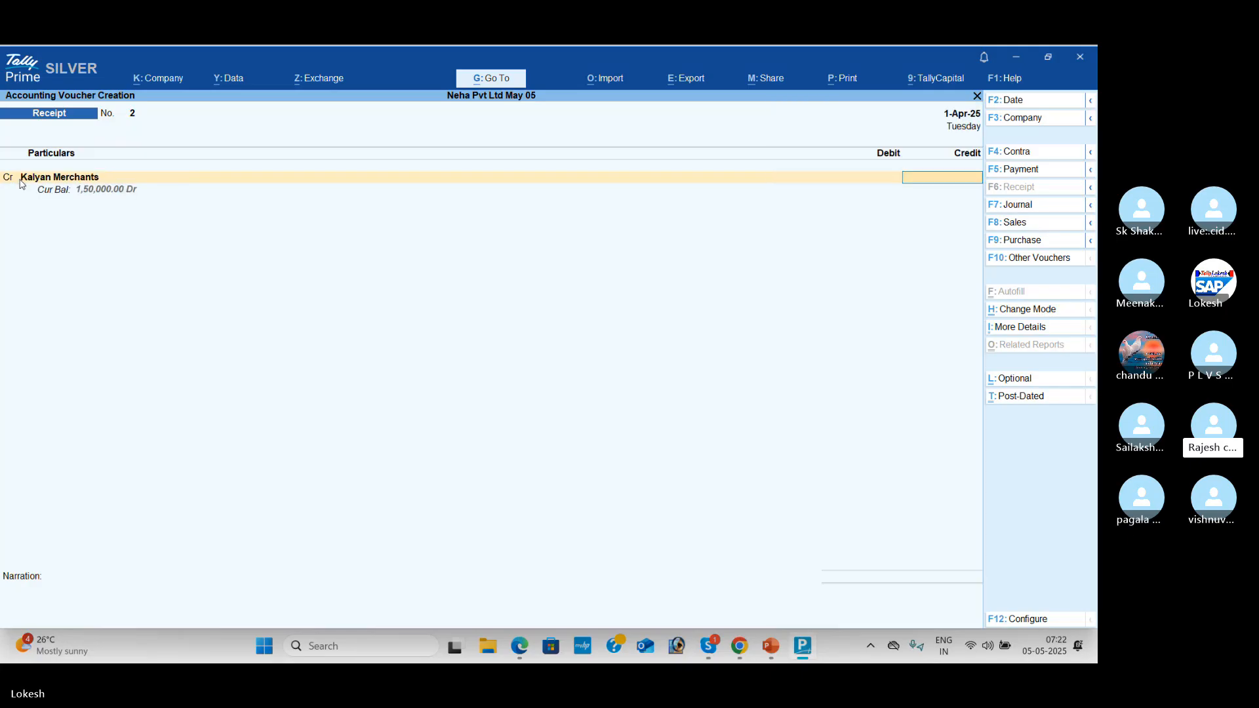
key("alt+Tab")
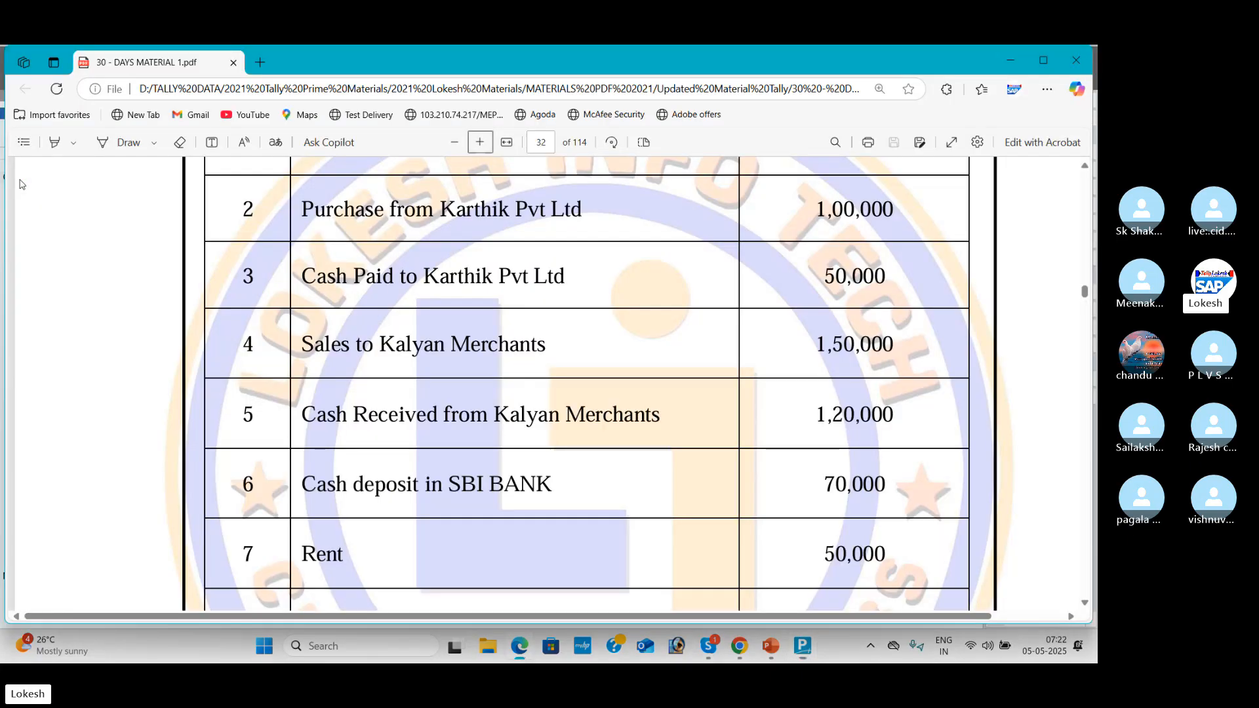
key("alt+Tab")
type("12000")
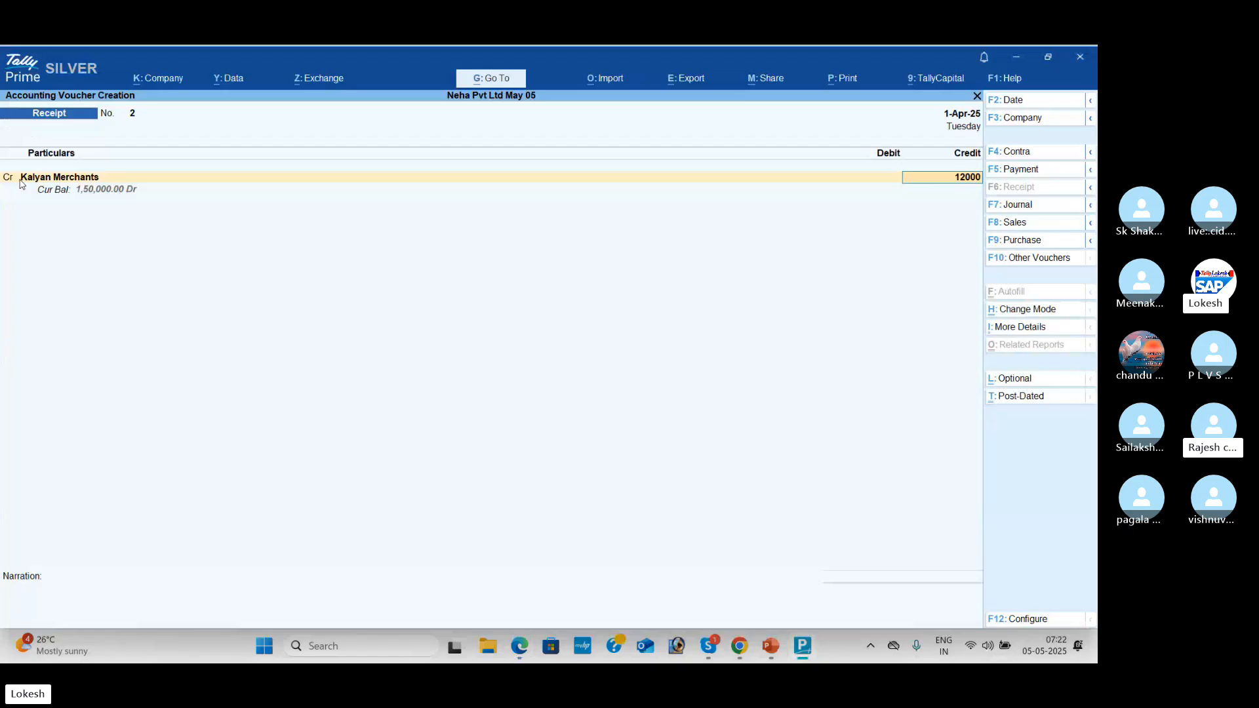
type("0")
key("Return")
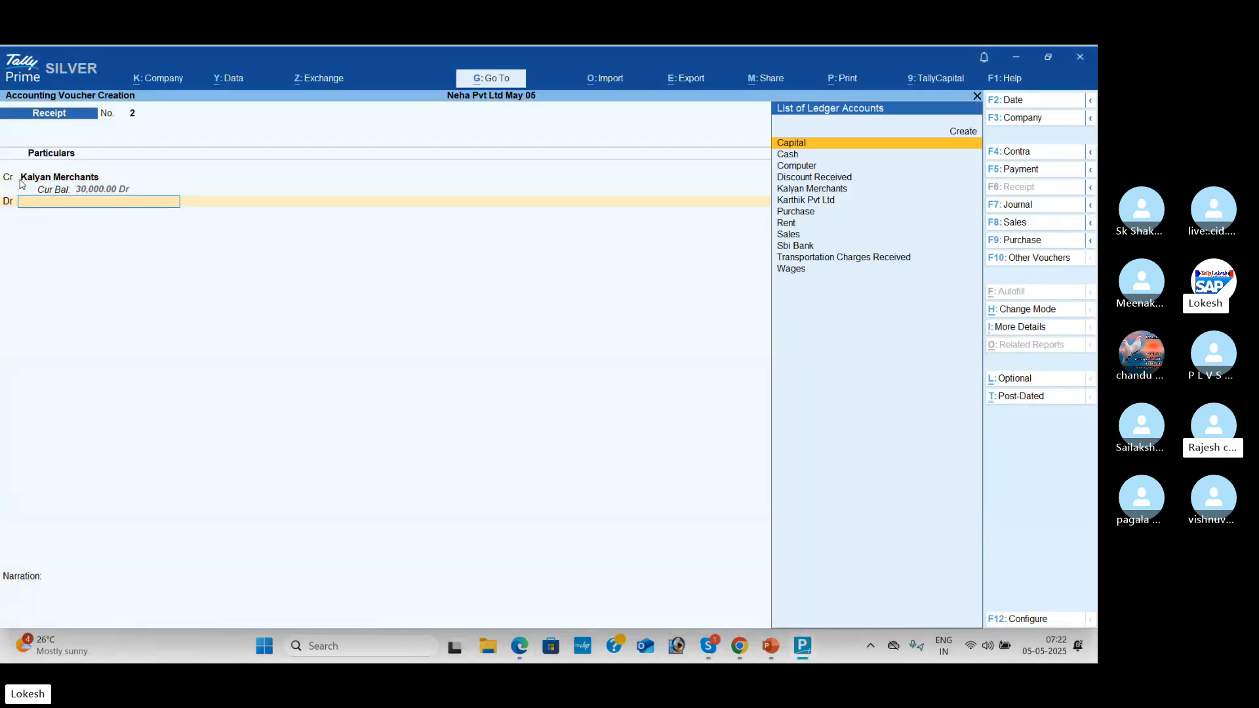
Step: Debit Cash 1,20,000, save the receipt, and scroll the PDF to the next transaction
key("alt+Tab")
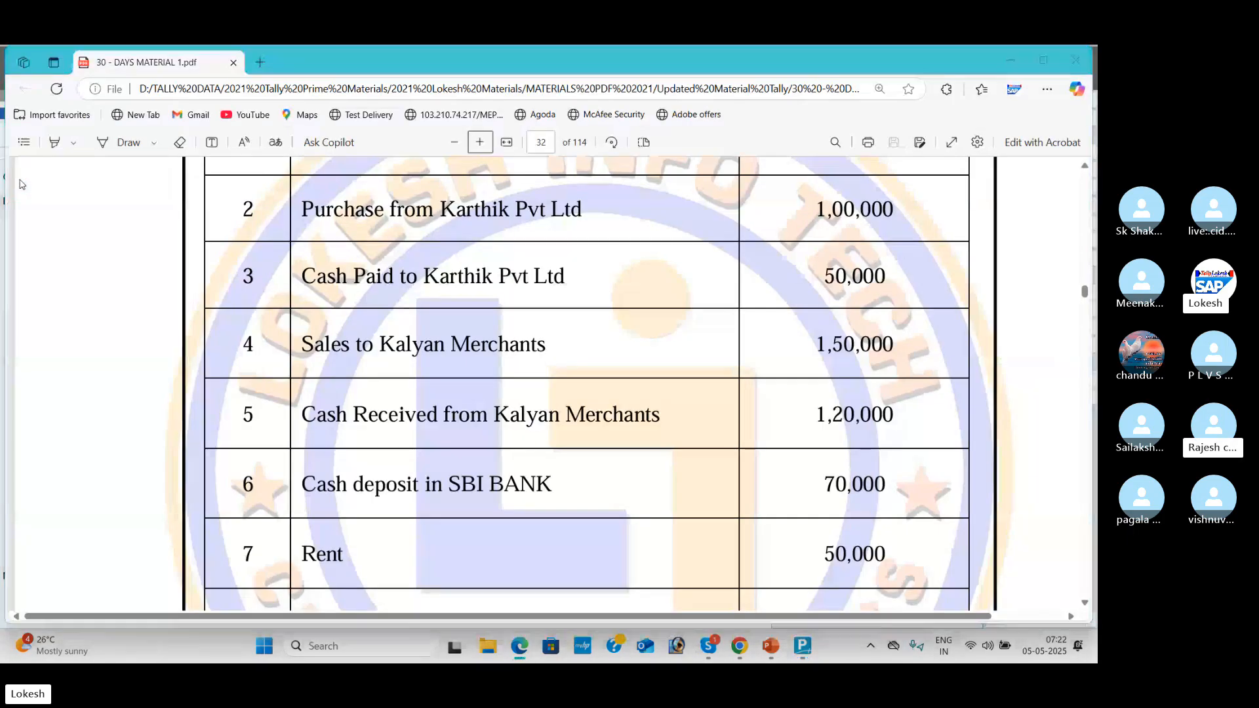
key("alt+Tab")
key("Down")
key("Return")
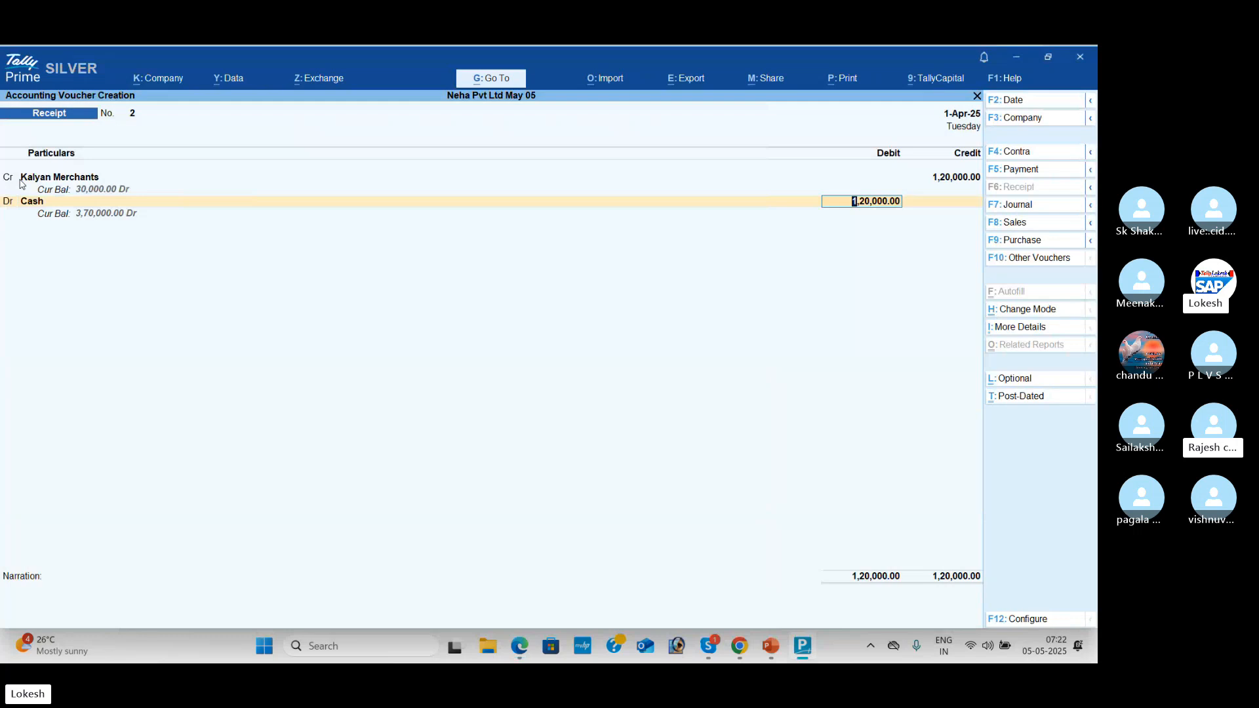
key("Return")
key("Return")
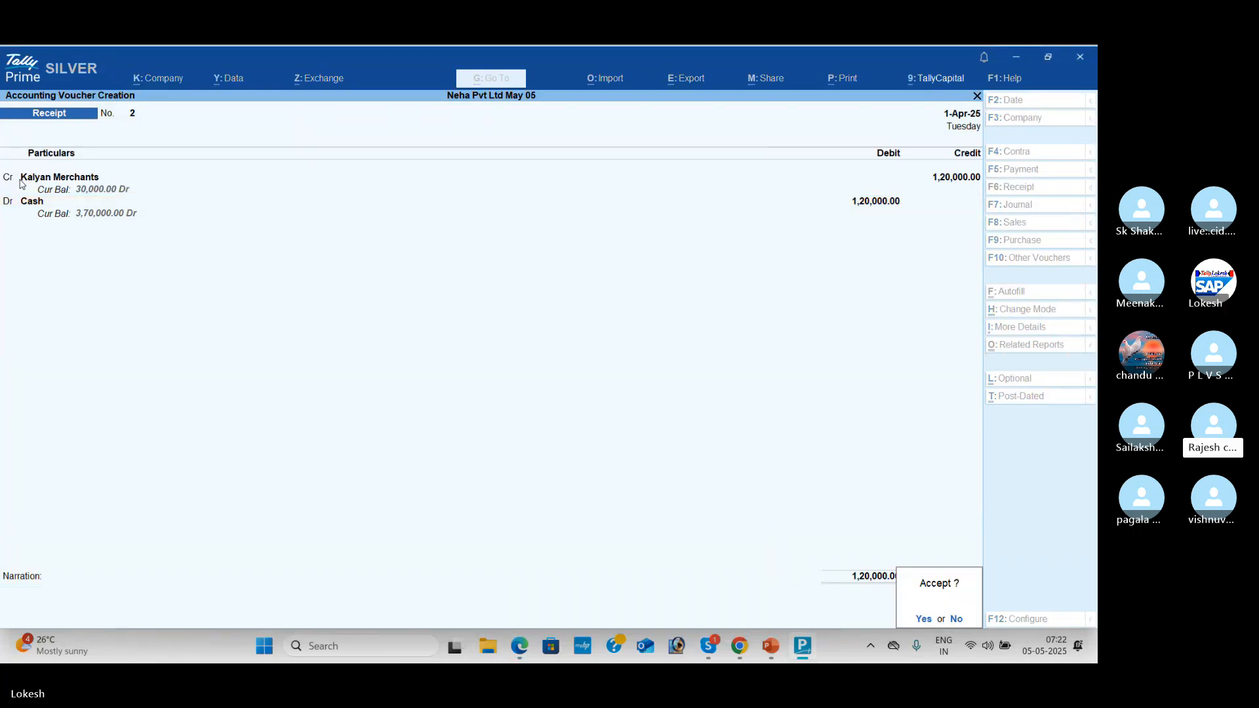
key("Return")
key("alt+Tab")
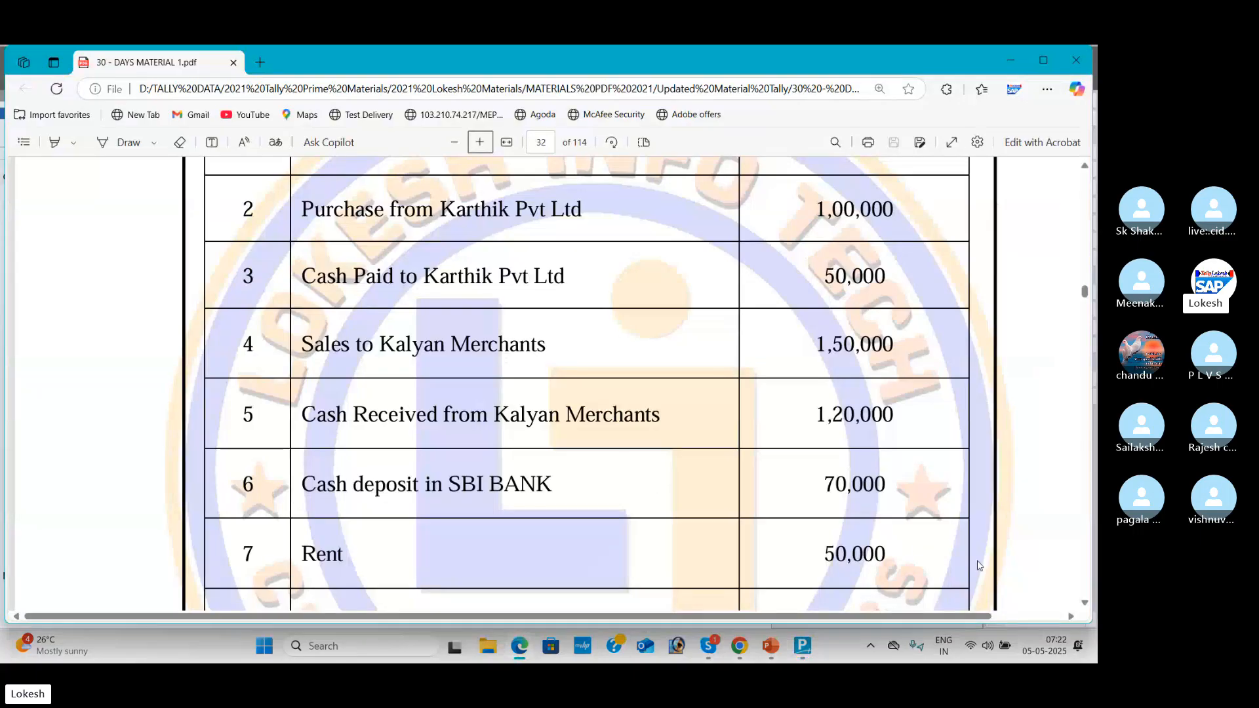
scroll(1085, 605, "down", 5)
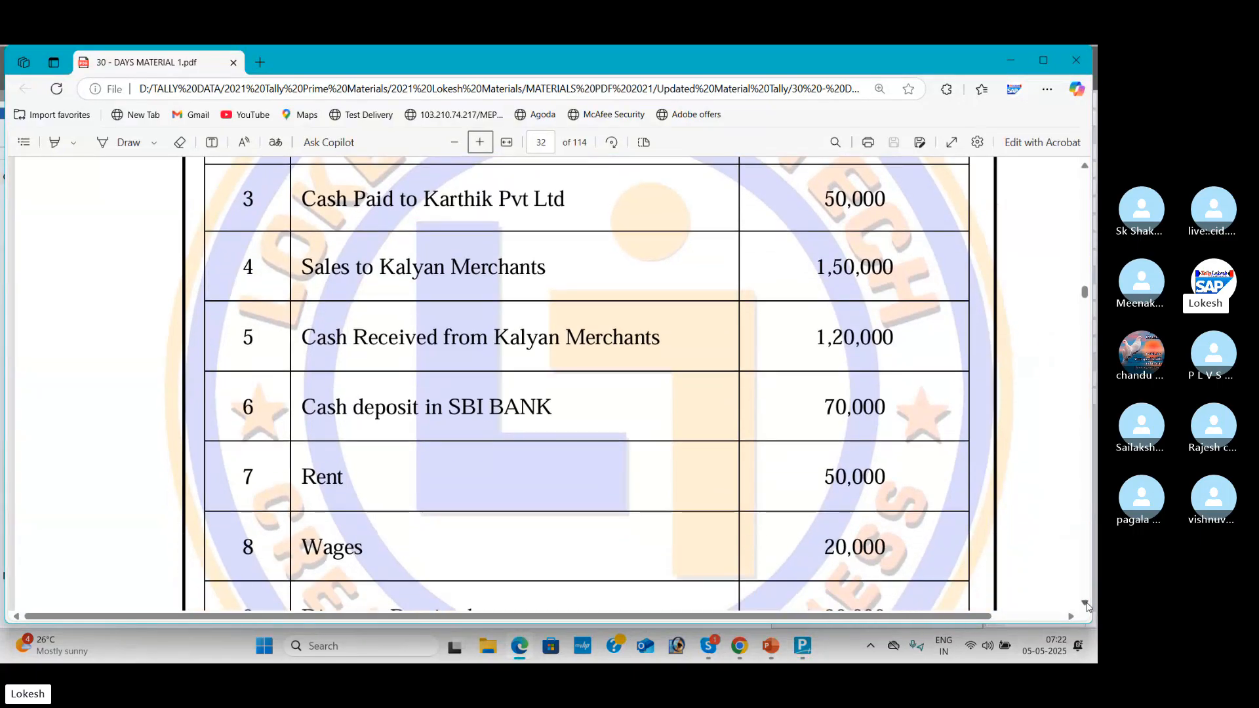
scroll(1086, 606, "down", 2)
key("alt+Tab")
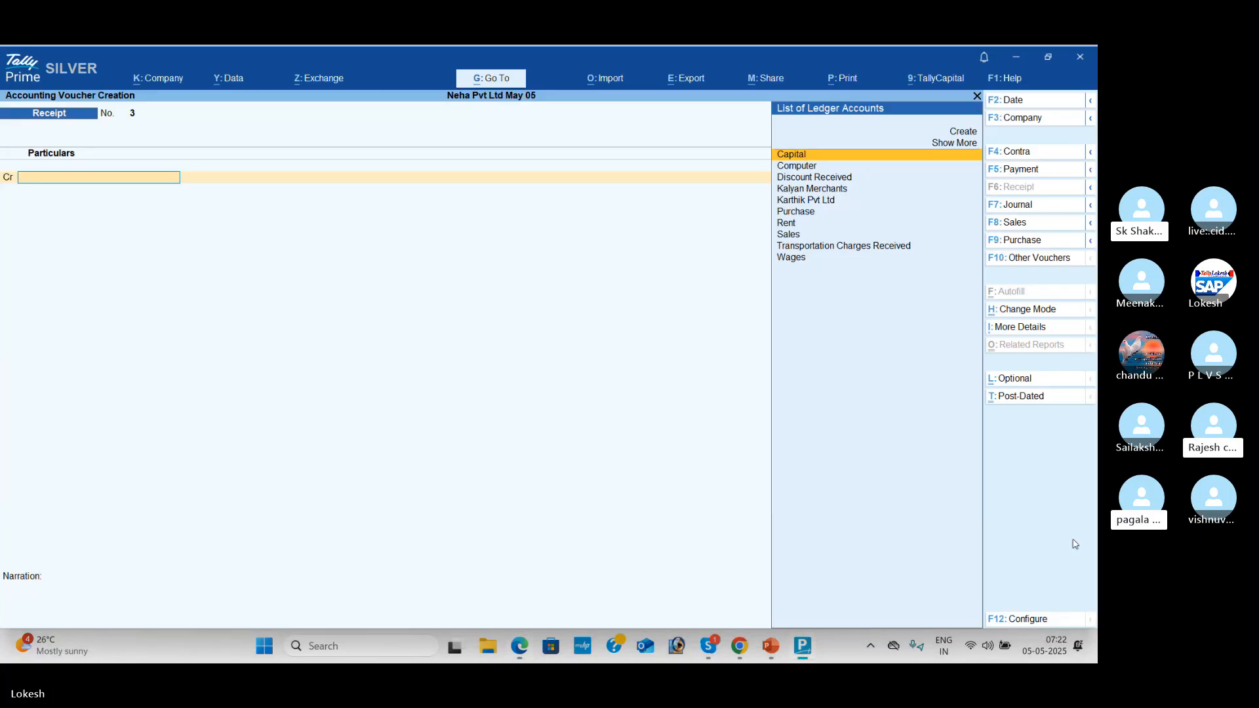
Step: In a Contra voucher, credit Cash 70,000 and debit Sbi Bank, skipping denominations and bank allocation
left_click(1019, 150)
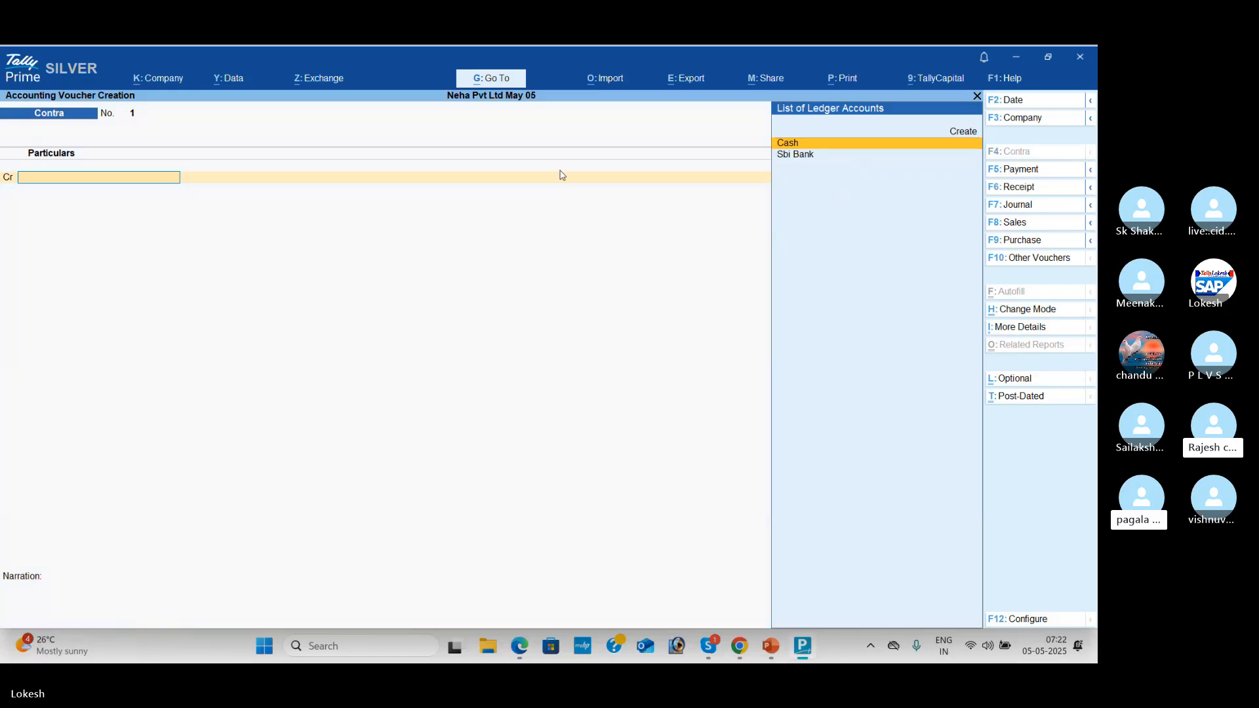
key("alt+Tab")
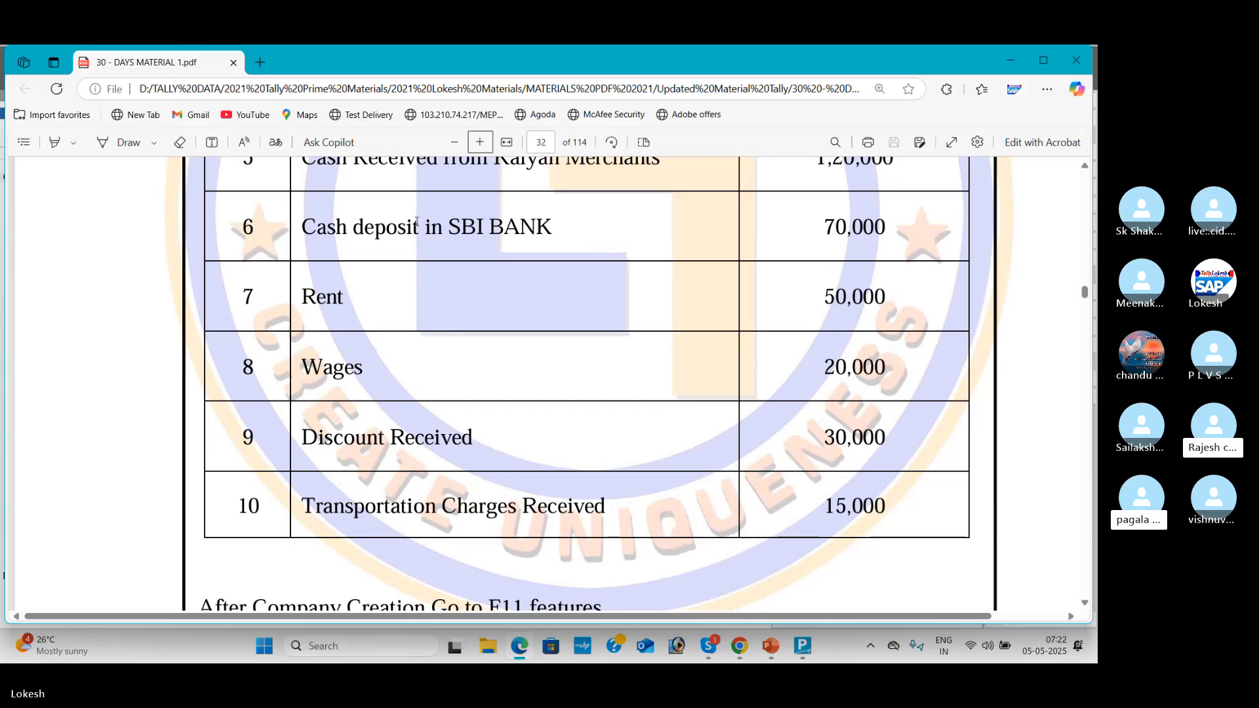
key("alt+Tab")
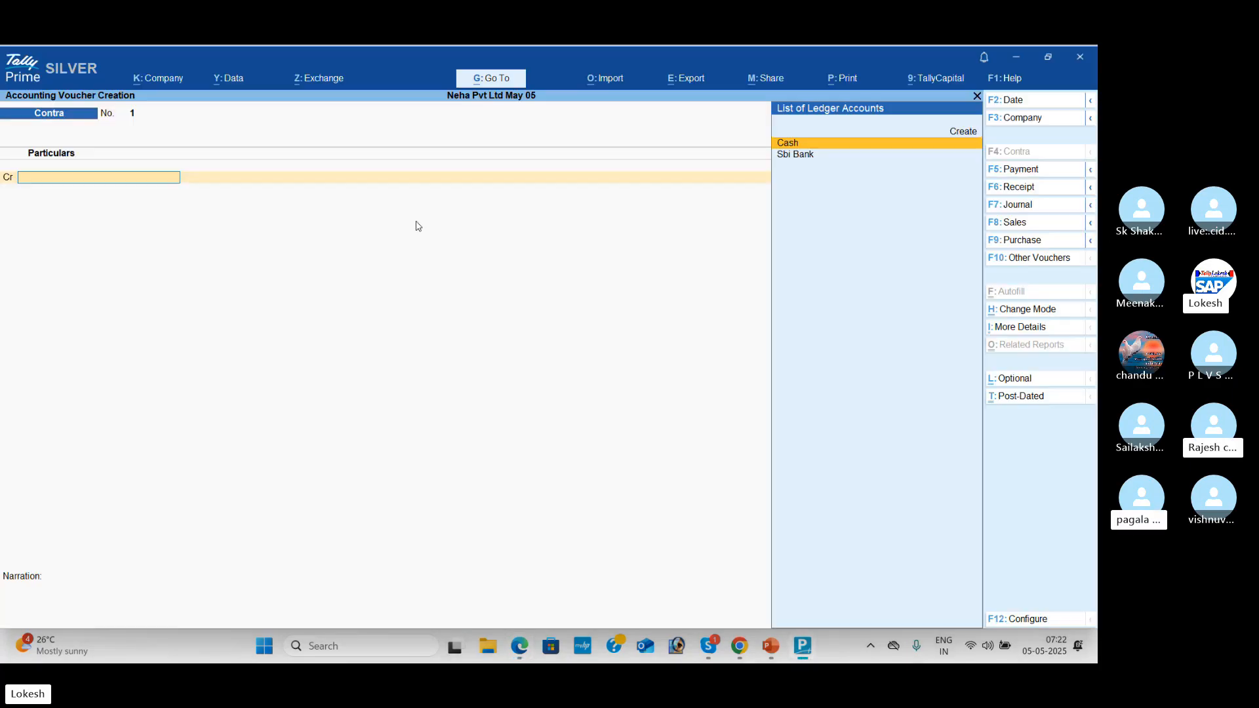
key("Return")
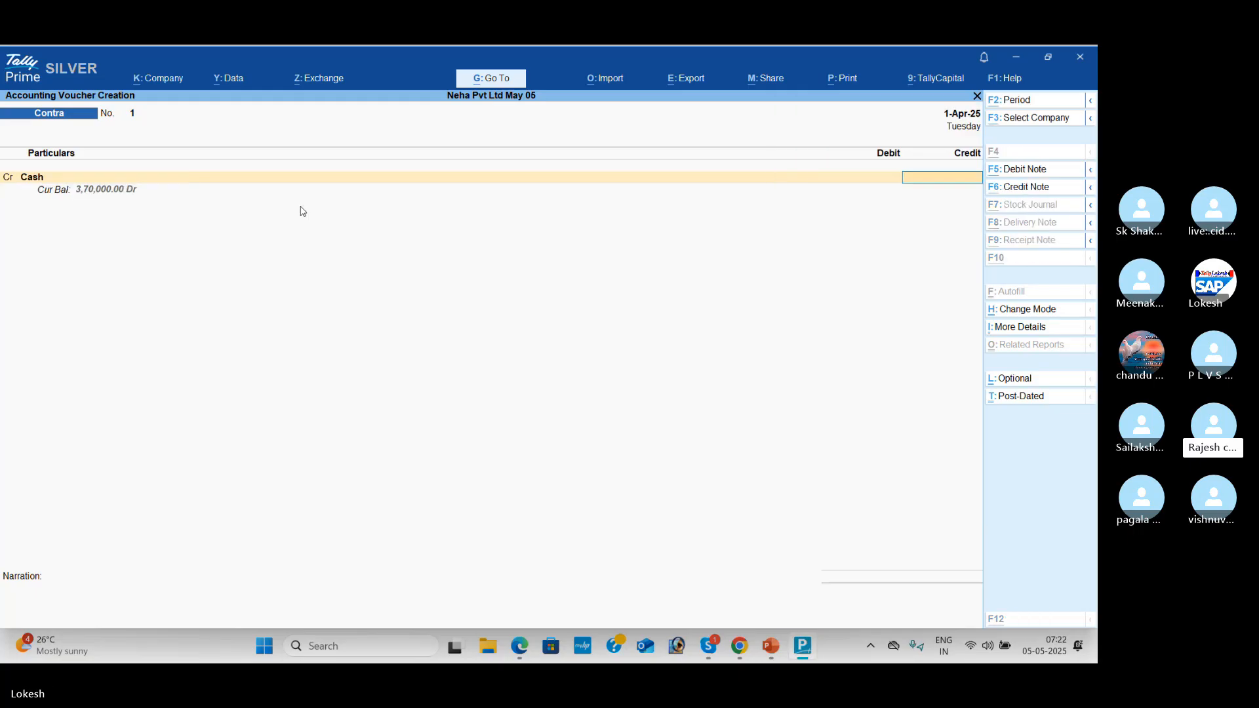
key("alt+Tab")
key("alt+Tab")
type("7")
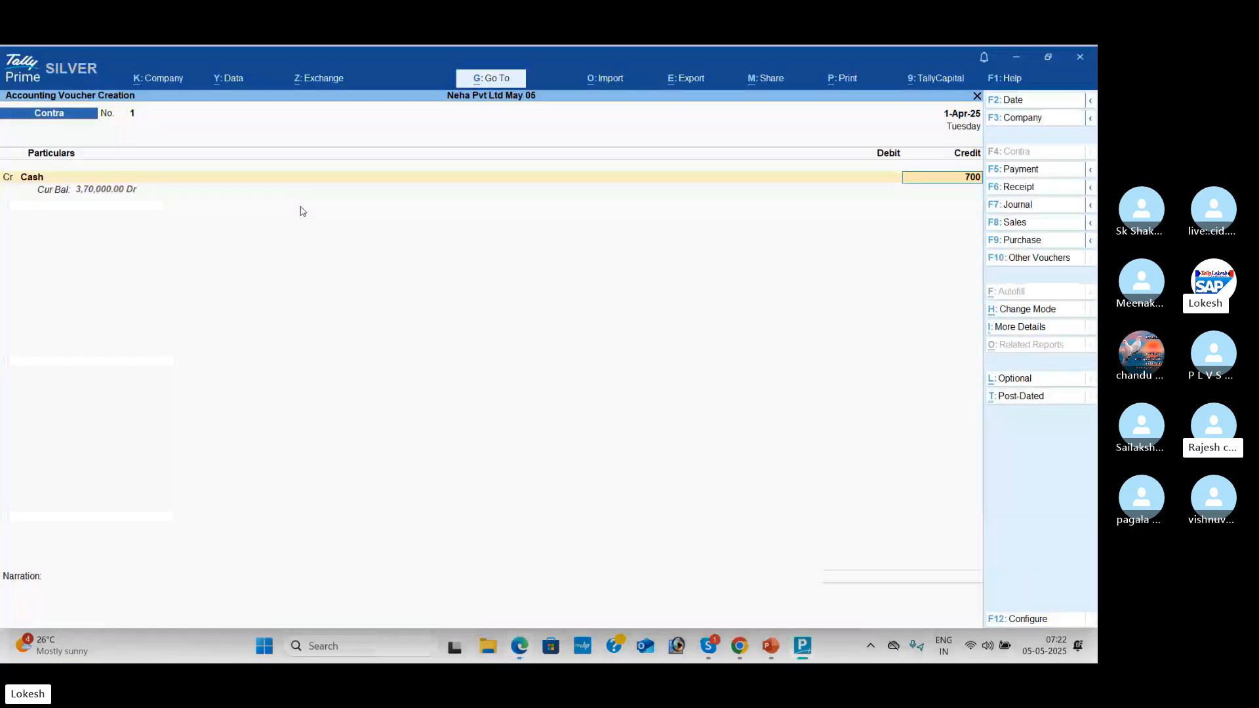
type("0000")
key("Return")
key("Down")
key("Return")
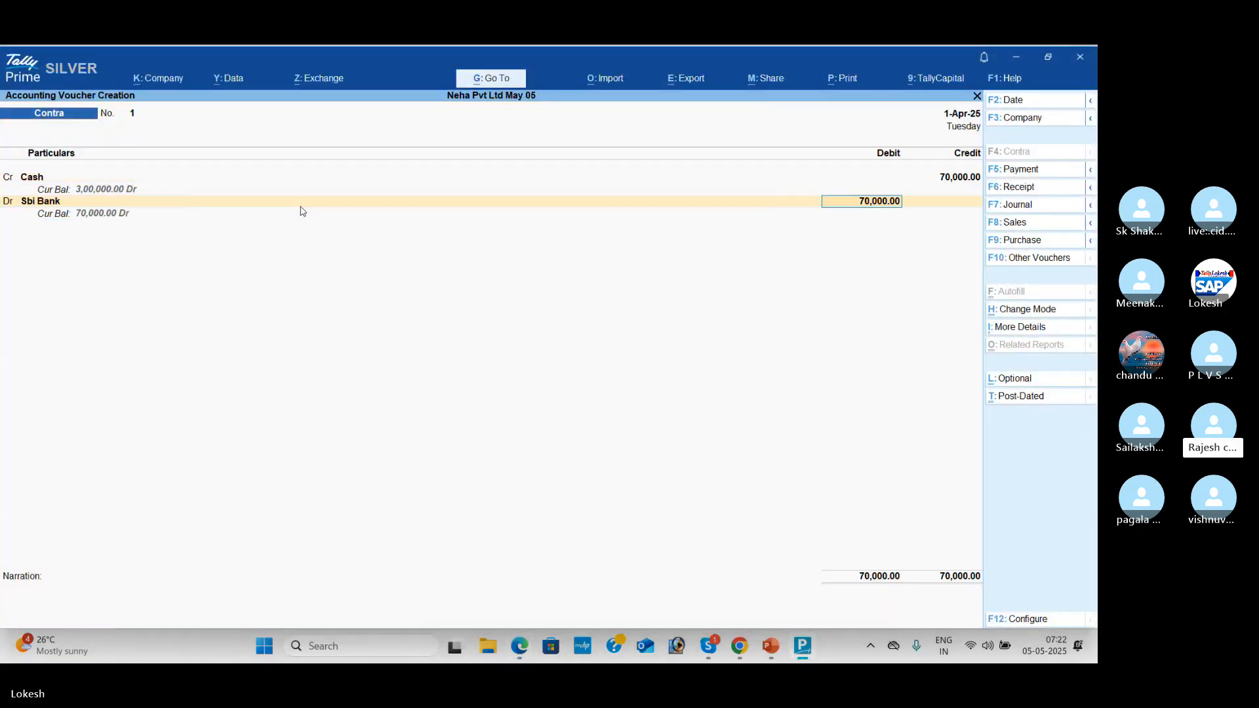
key("Return")
key("Return")
key("Return")
key("Return")
key("Return")
key("Return")
key("Return")
key("Return")
key("Return")
key("Return")
key("Return")
key("Return")
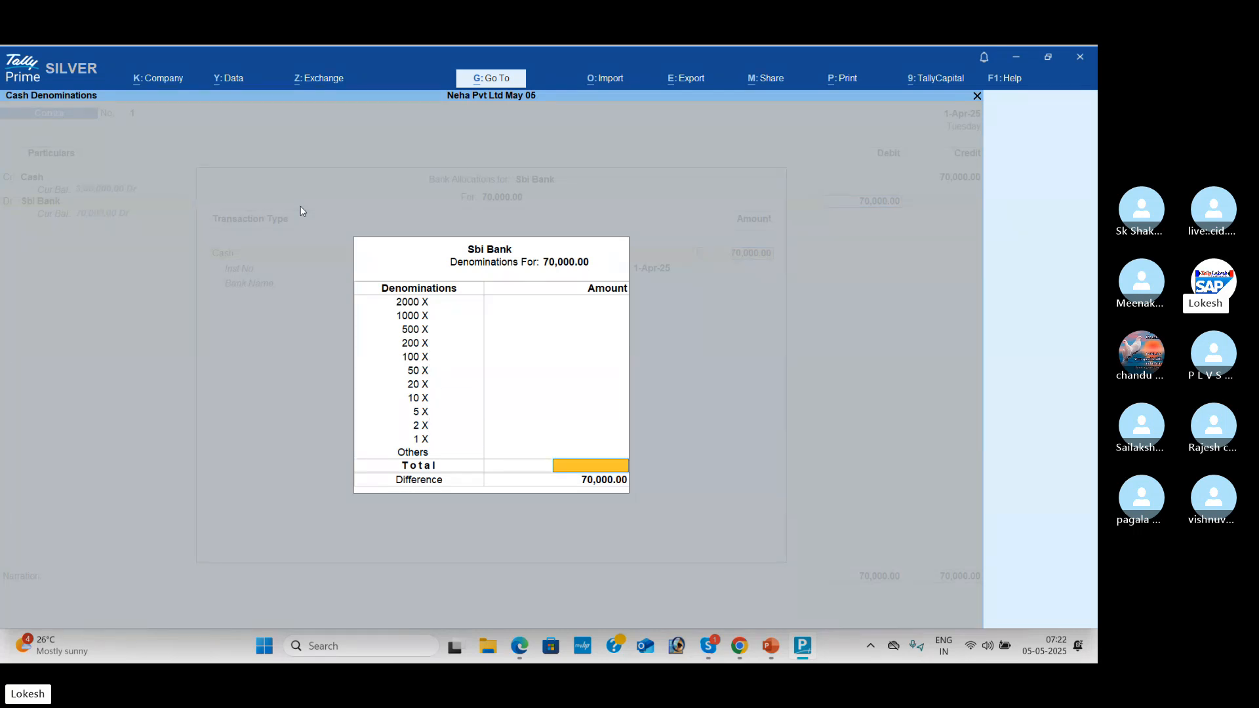
key("Return")
key("Return")
key("Return")
key("Return")
key("Return")
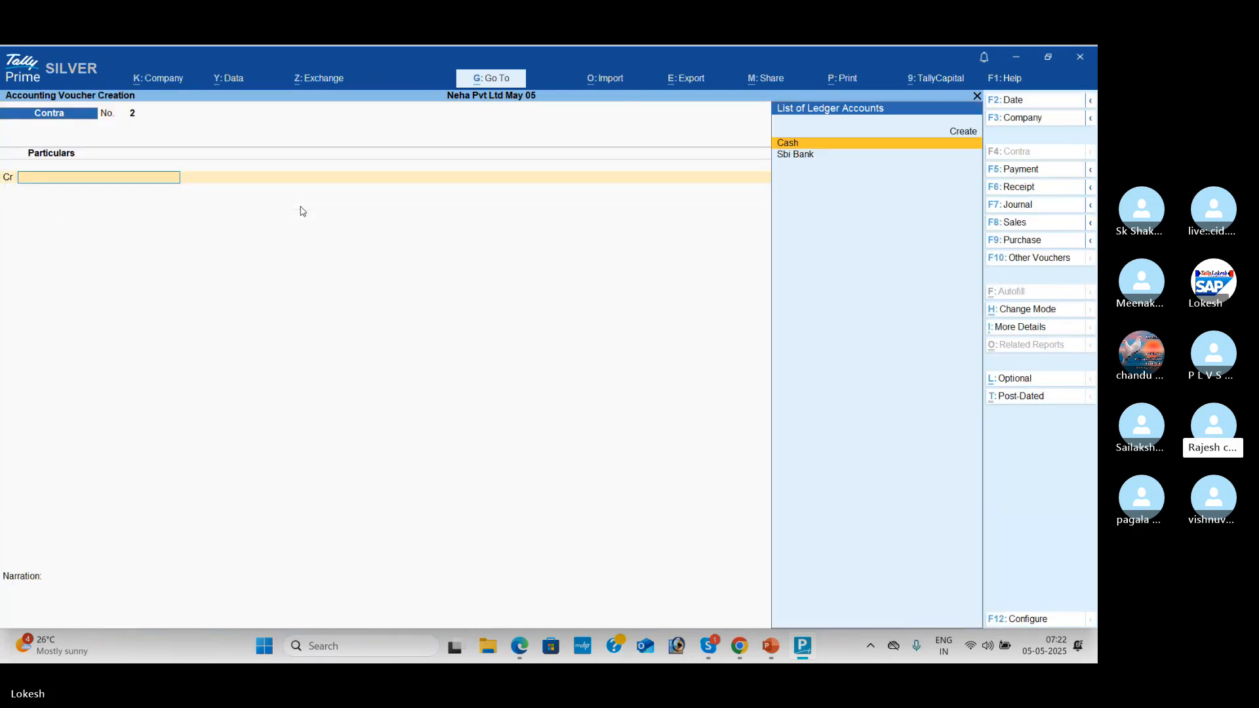
Step: Save the Contra voucher and switch to a Payment voucher for the rent entry
key("alt+Tab")
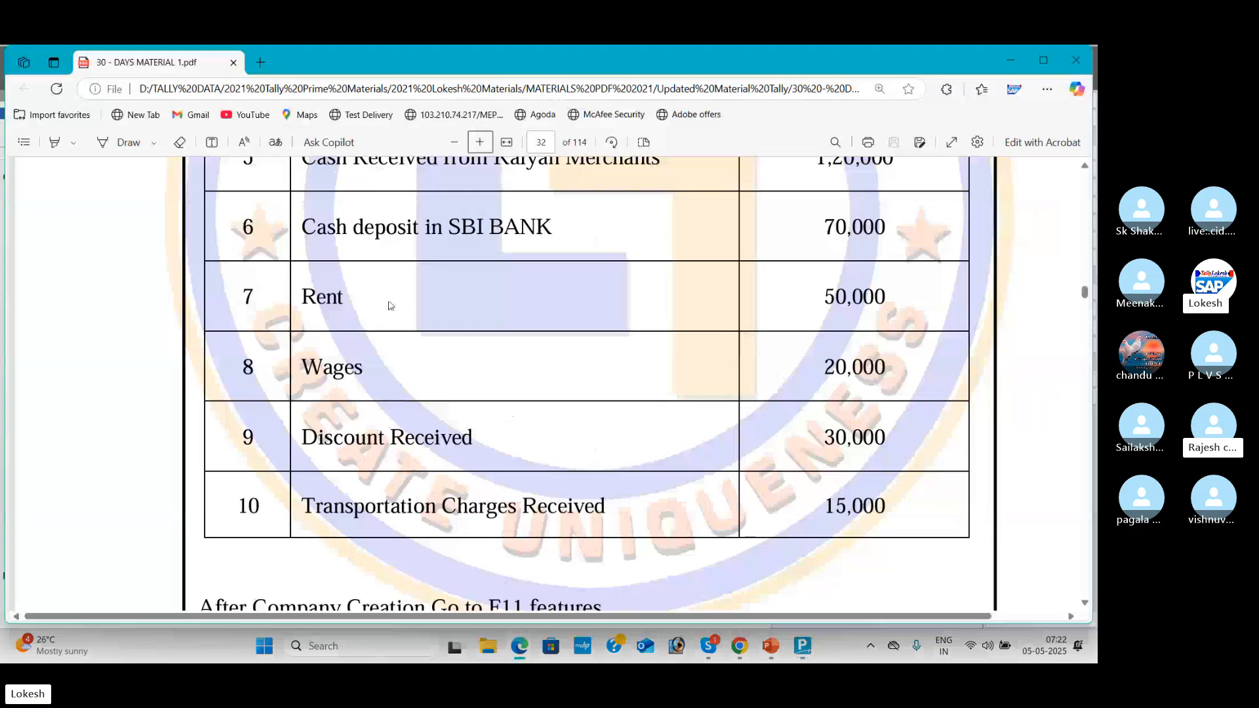
key("alt+Tab")
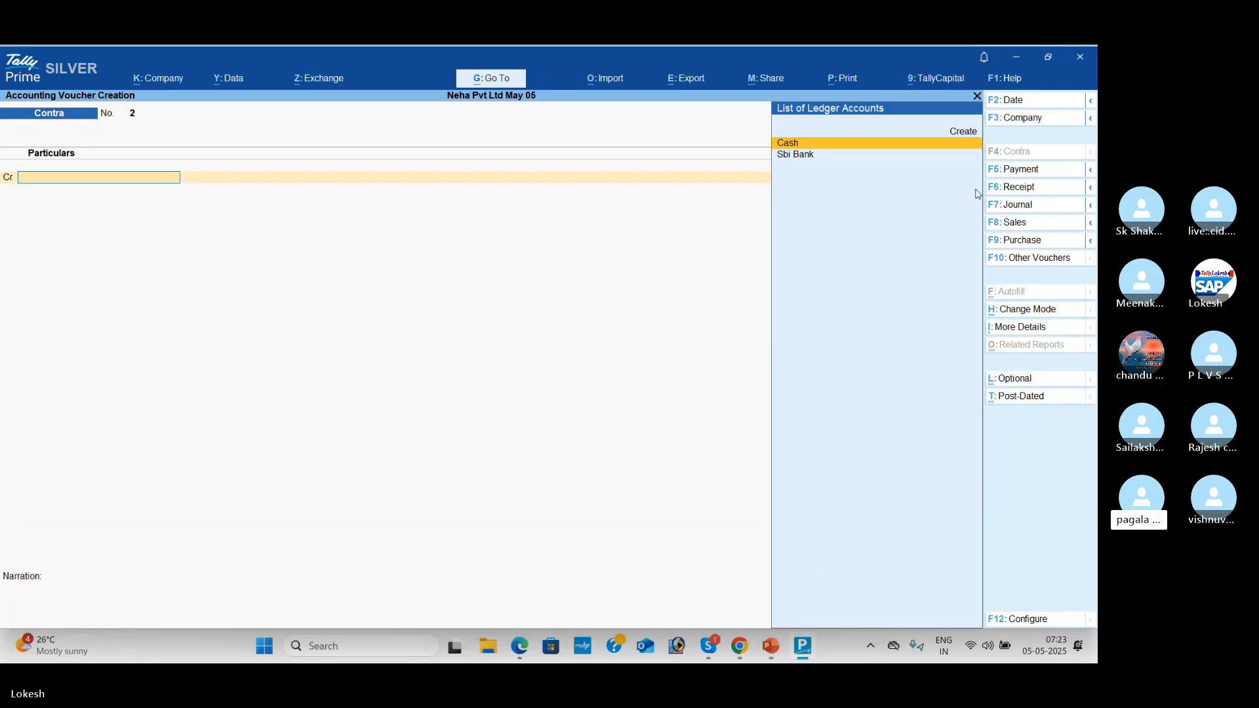
left_click(1027, 175)
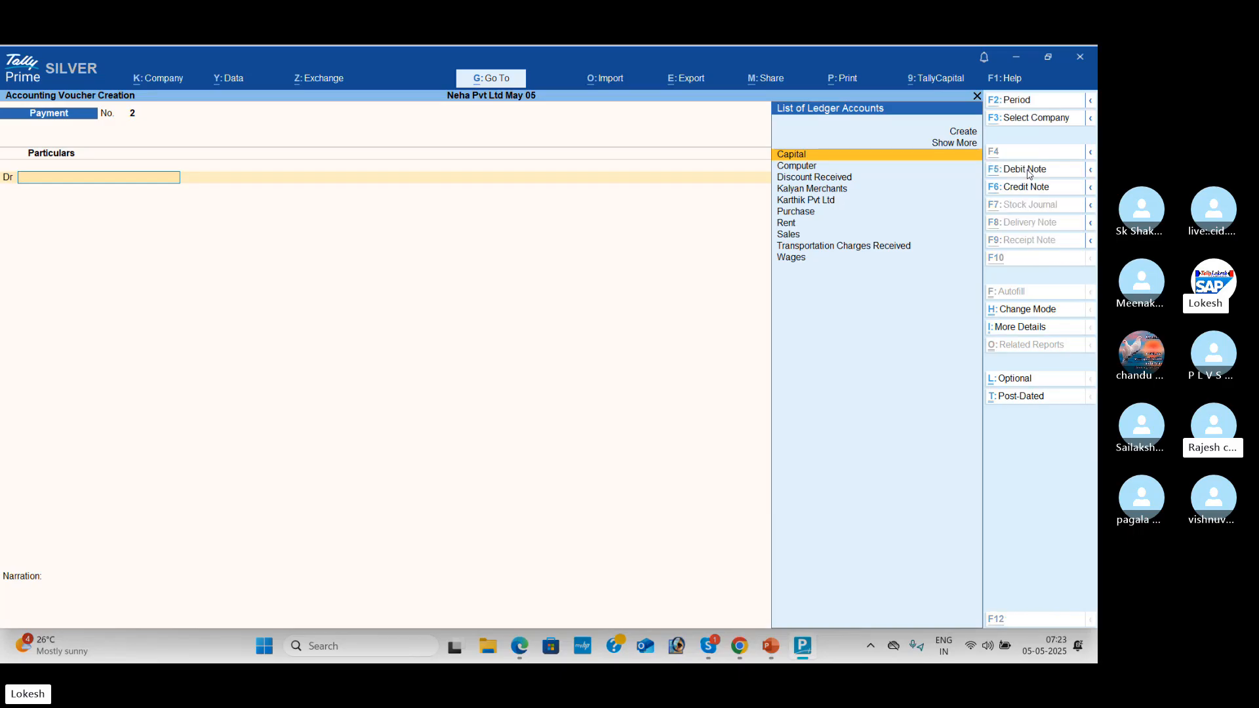
key("alt+Tab")
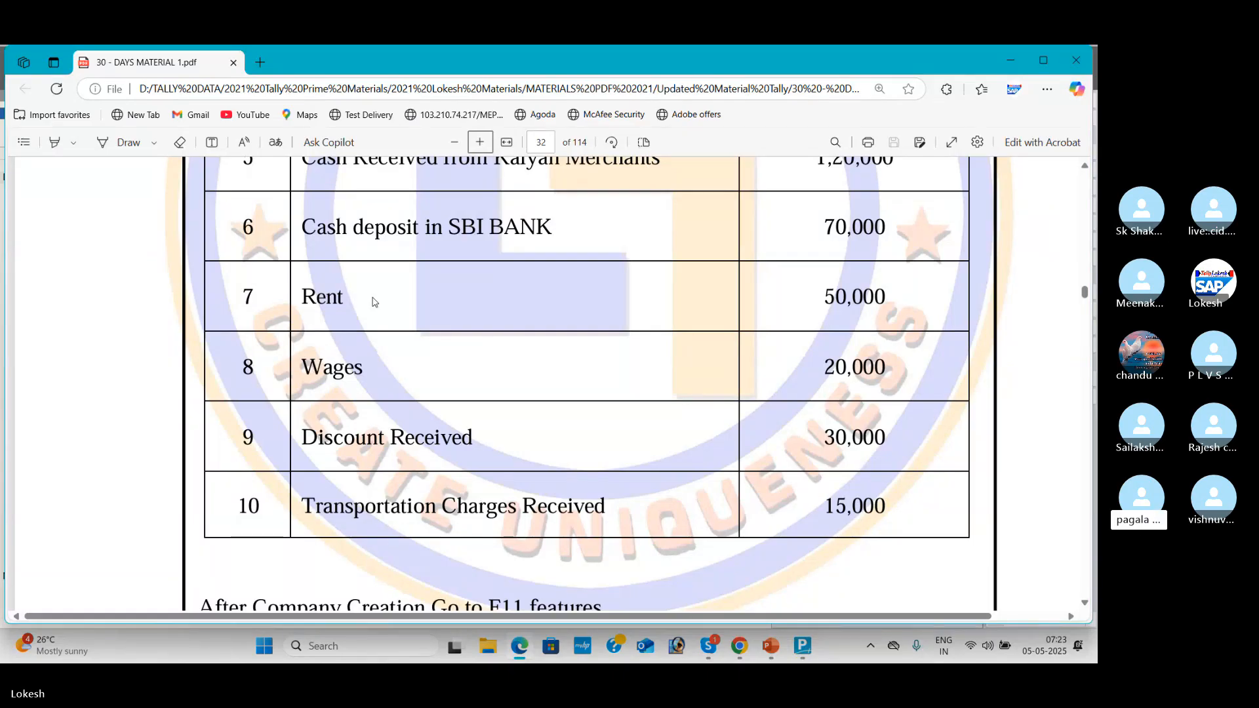
key("alt+Tab")
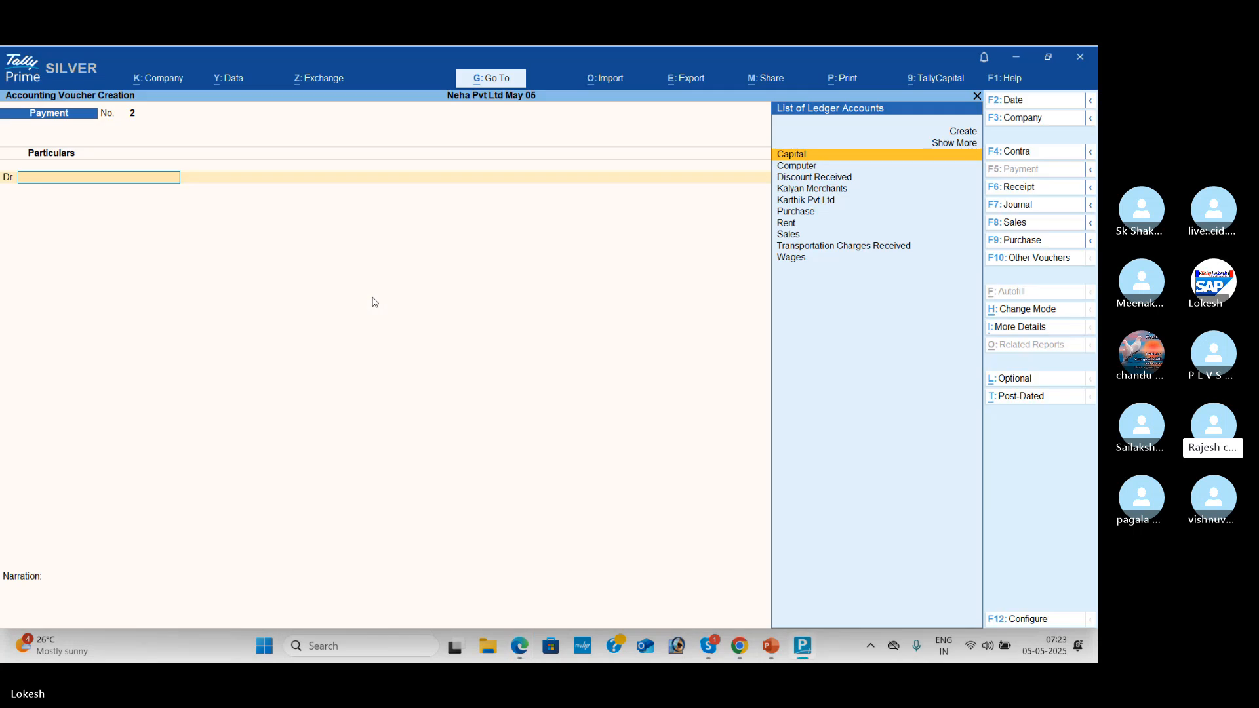
Step: Debit Rent with 50,000 and credit Cash
type("Re")
key("Return")
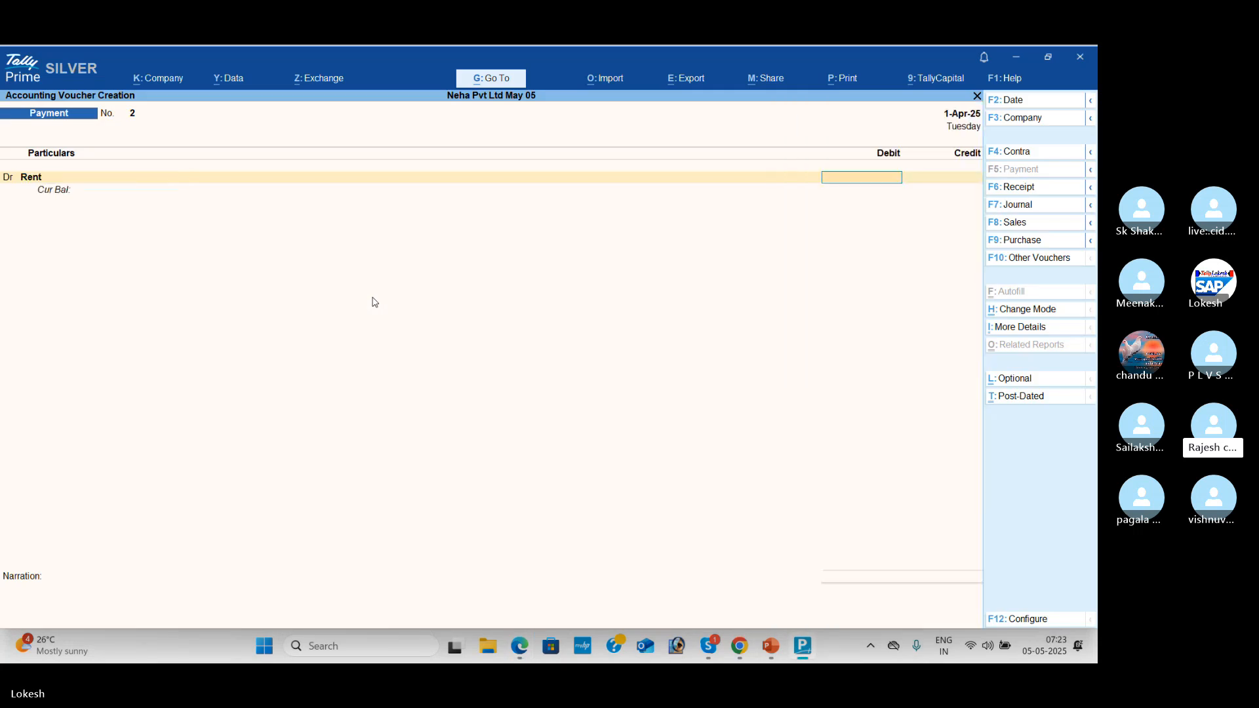
key("alt+Tab")
key("alt+Tab")
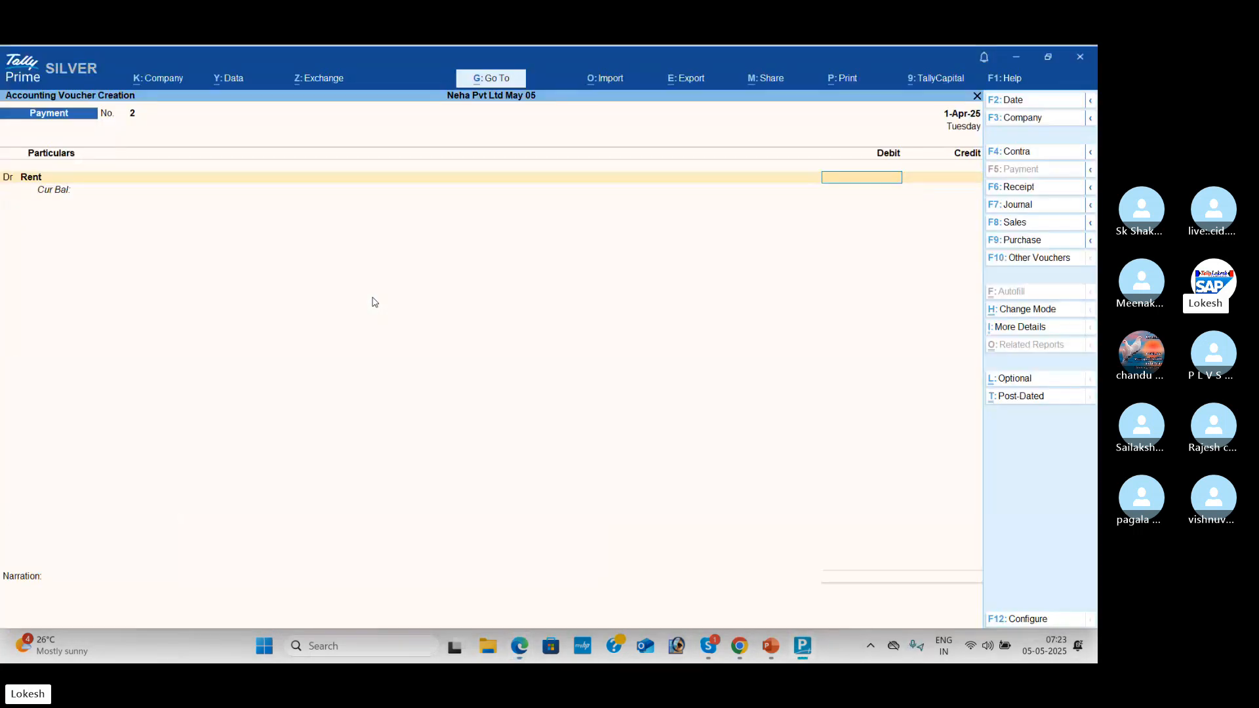
type("50000")
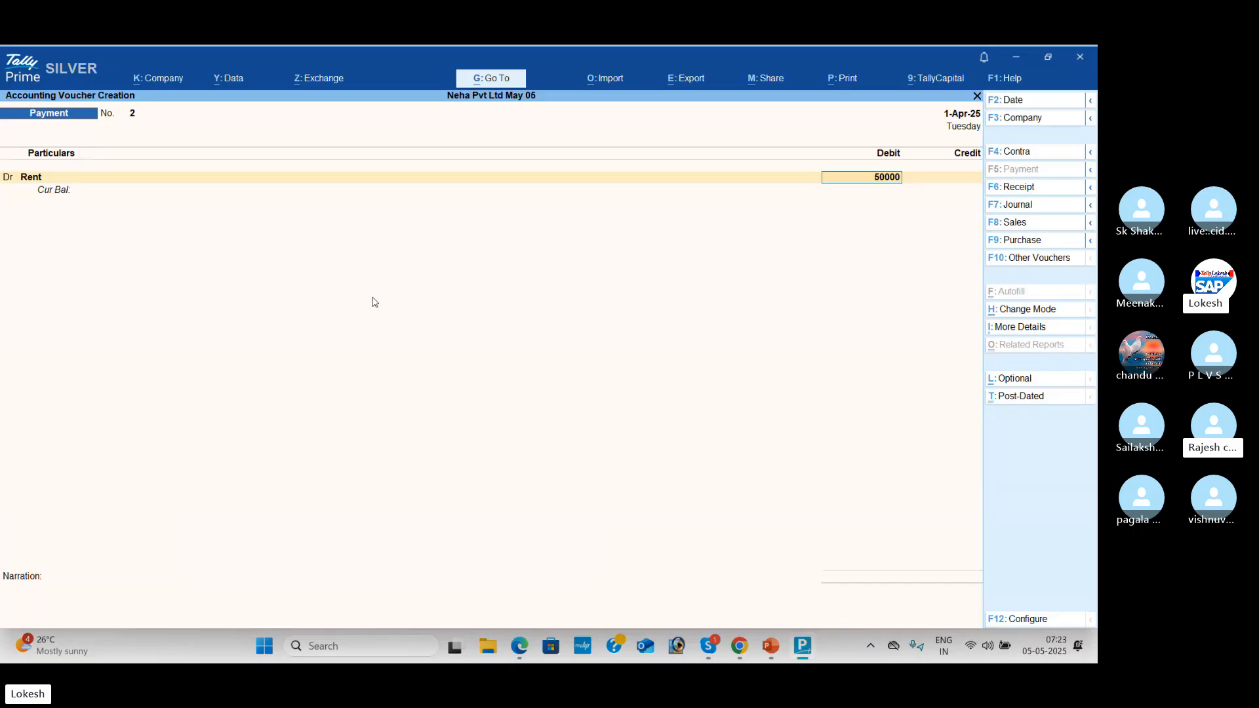
key("Return")
key("Down")
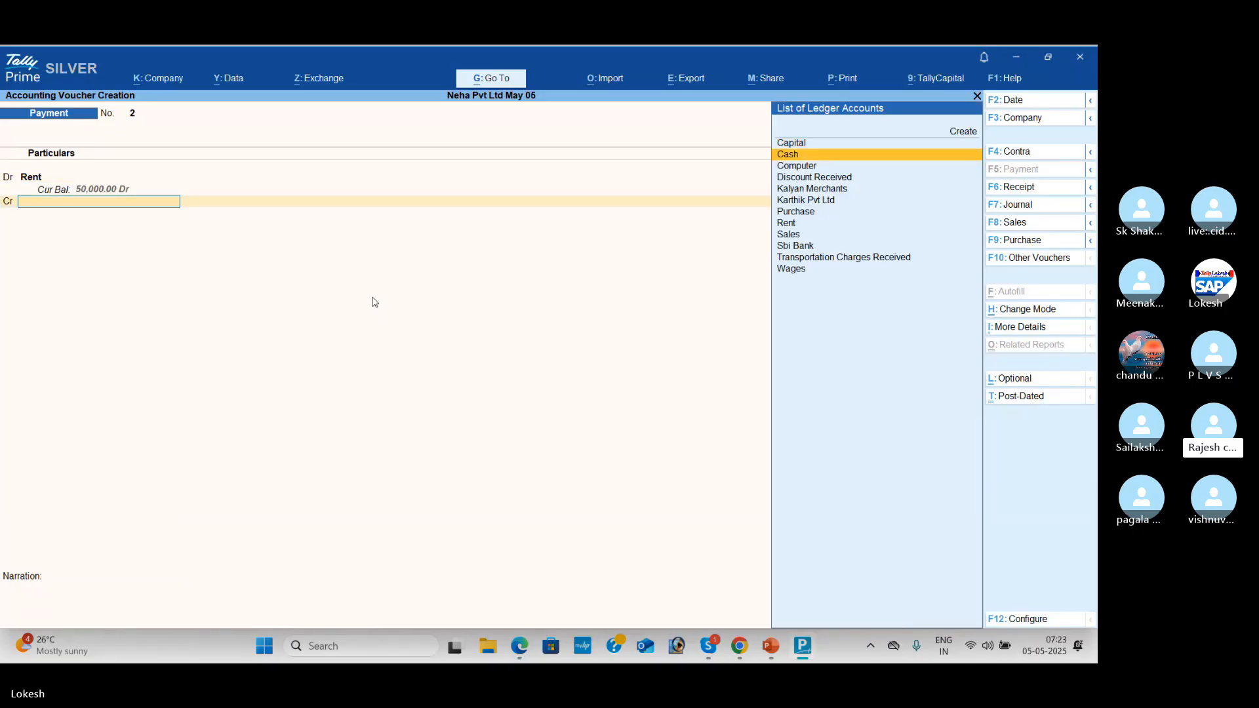
key("Return")
key("Return")
key("Return")
key("Return")
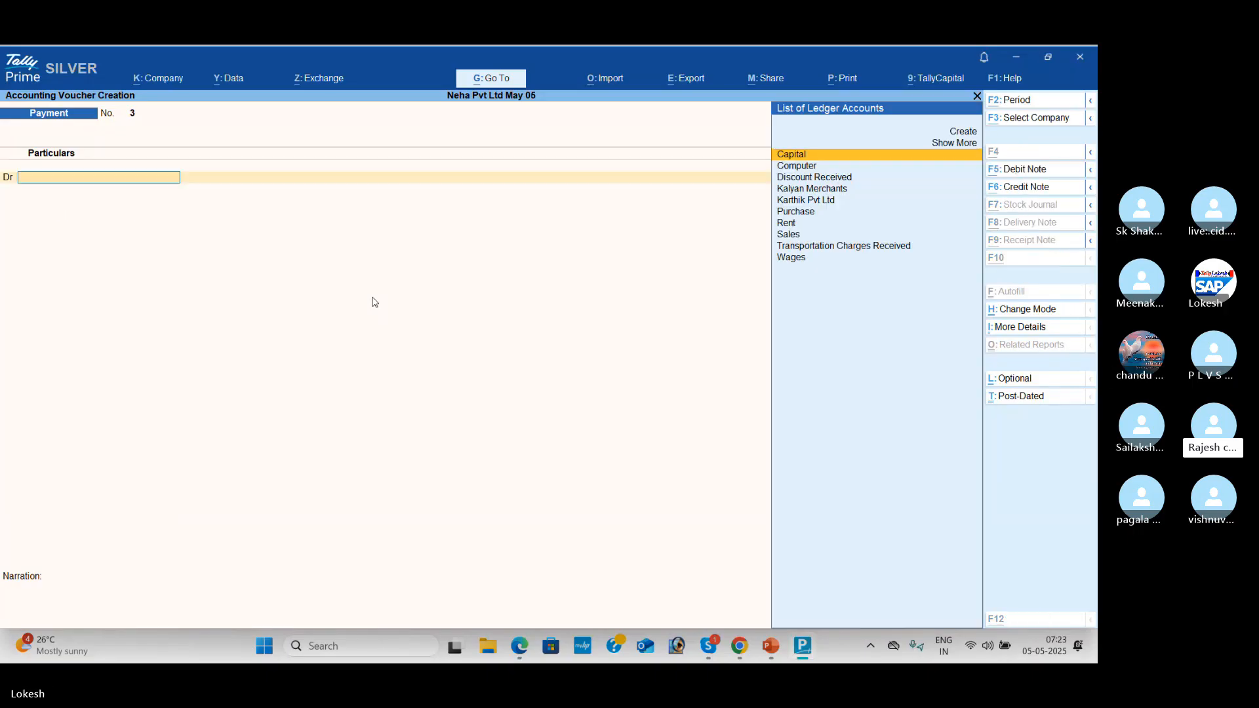
Step: Save the rent payment and debit Wages with 20,000 in the next Payment voucher
key("alt+Tab")
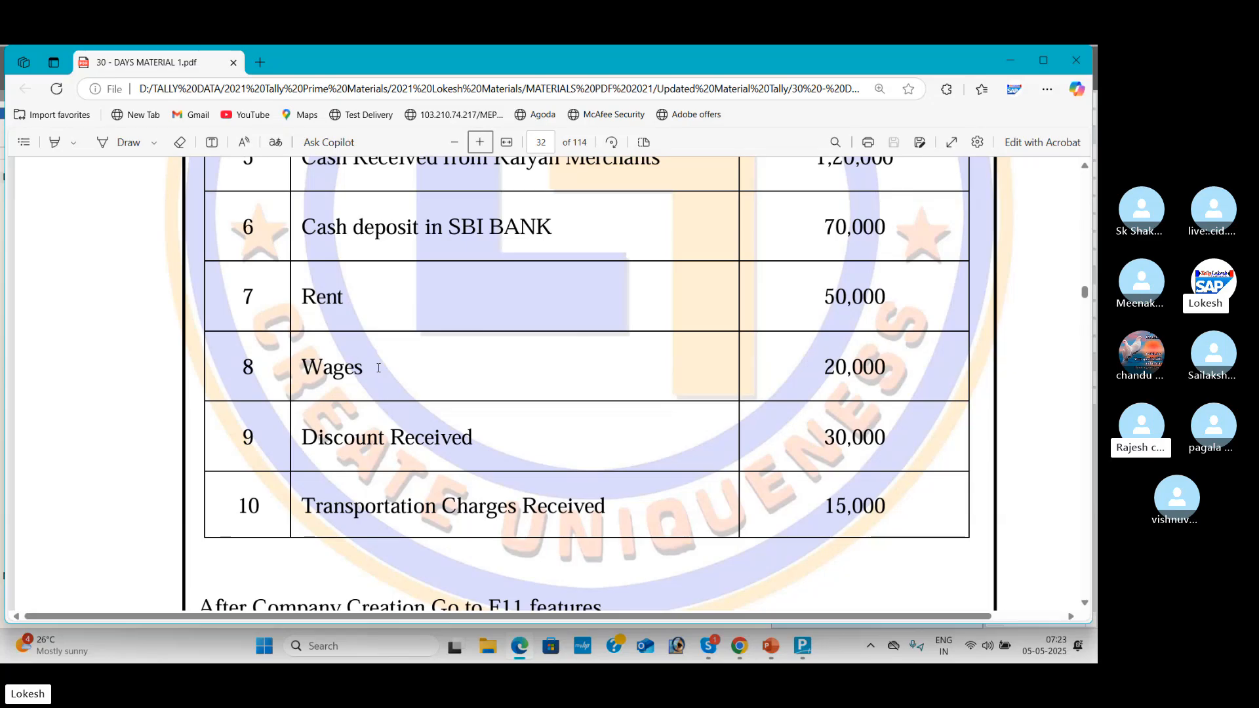
key("alt+Tab")
type("w")
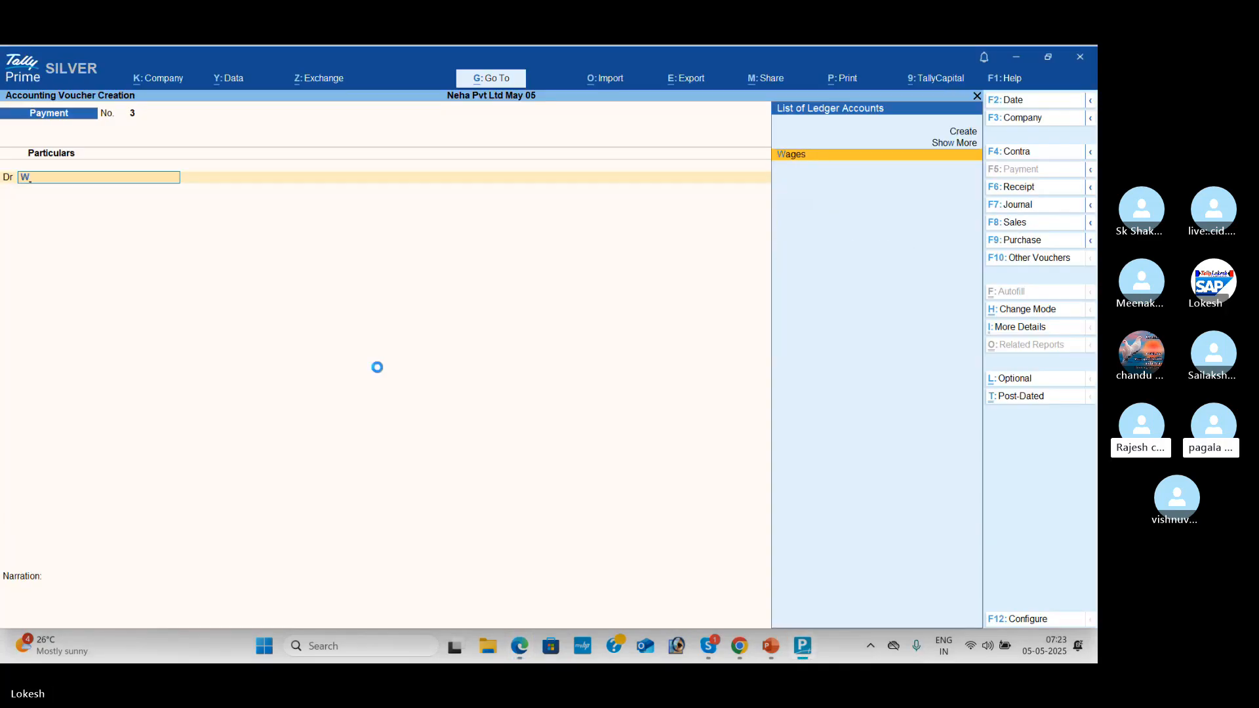
key("Return")
key("alt+Tab")
key("alt+Tab")
type("2")
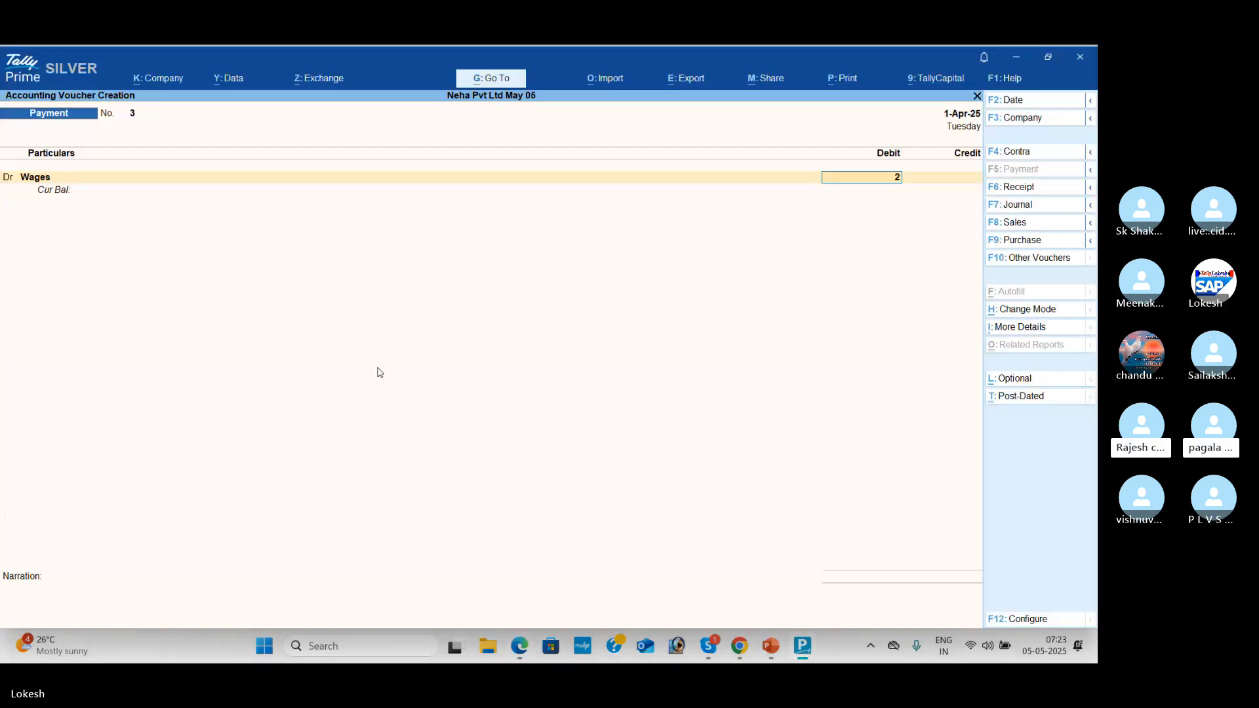
type("0000")
key("Return")
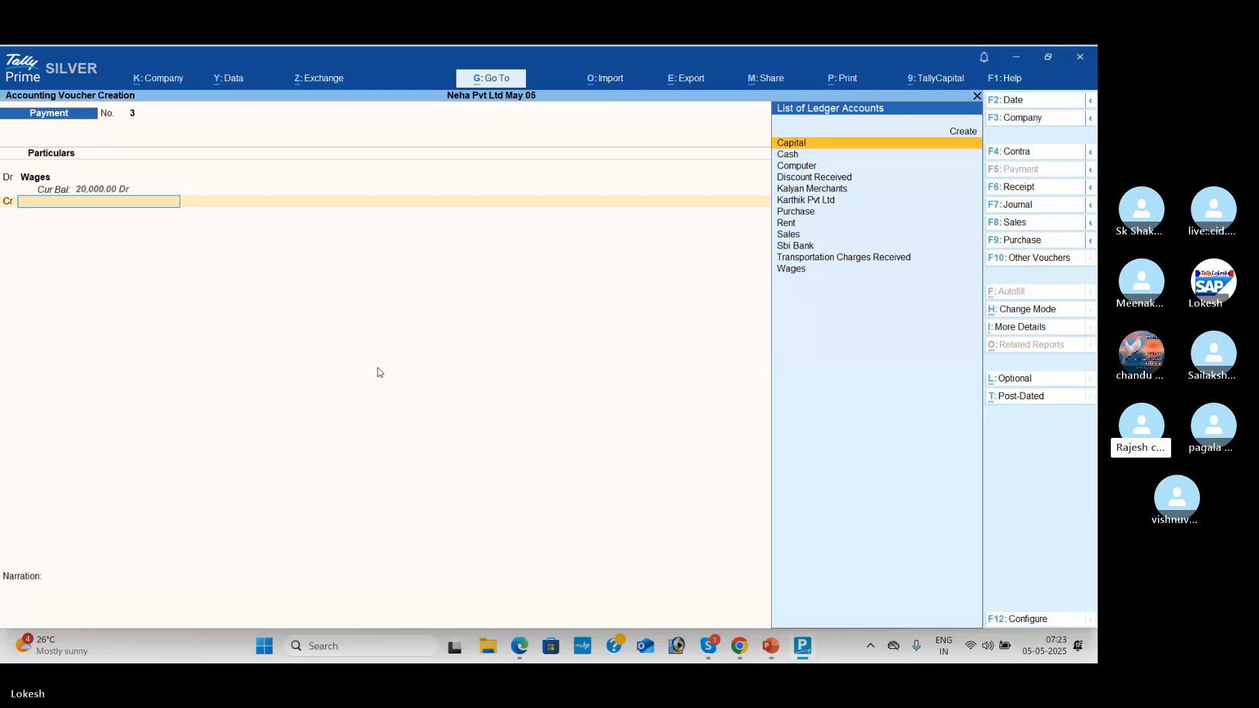
Step: Credit Cash, save Payment voucher 3, and scroll the PDF to the next transaction
key("Return")
key("Return")
key("Return")
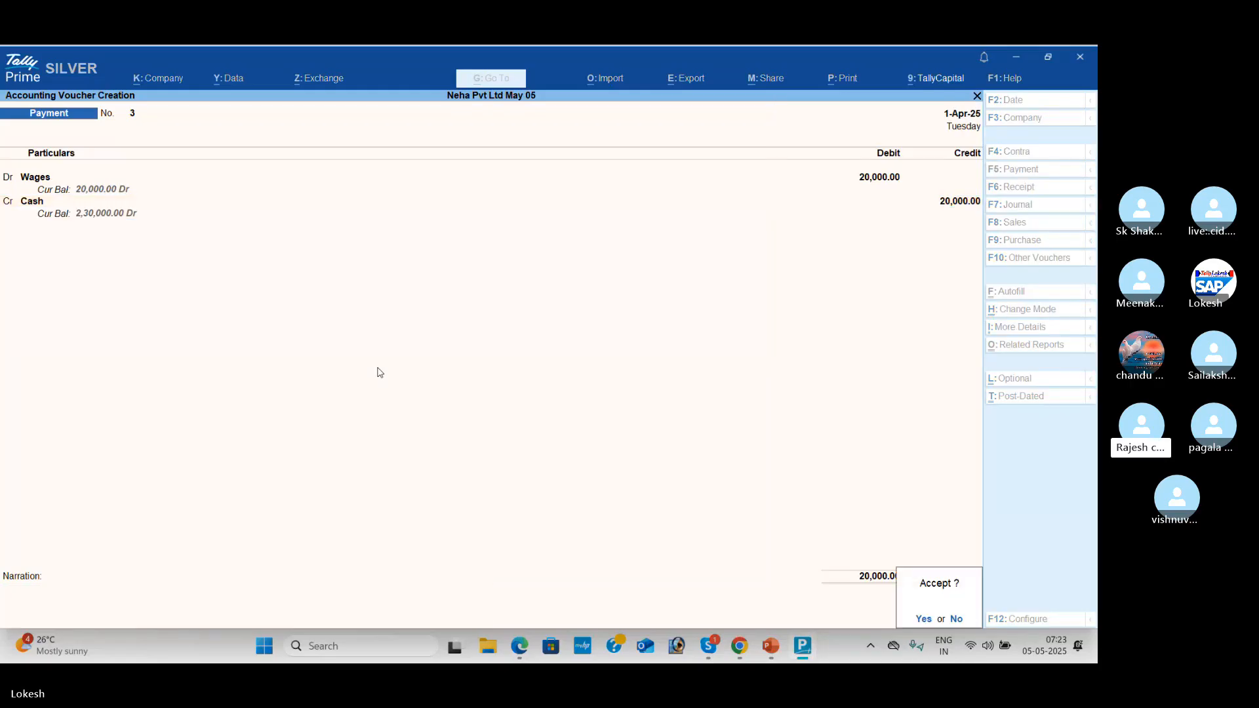
key("Return")
key("alt+Tab")
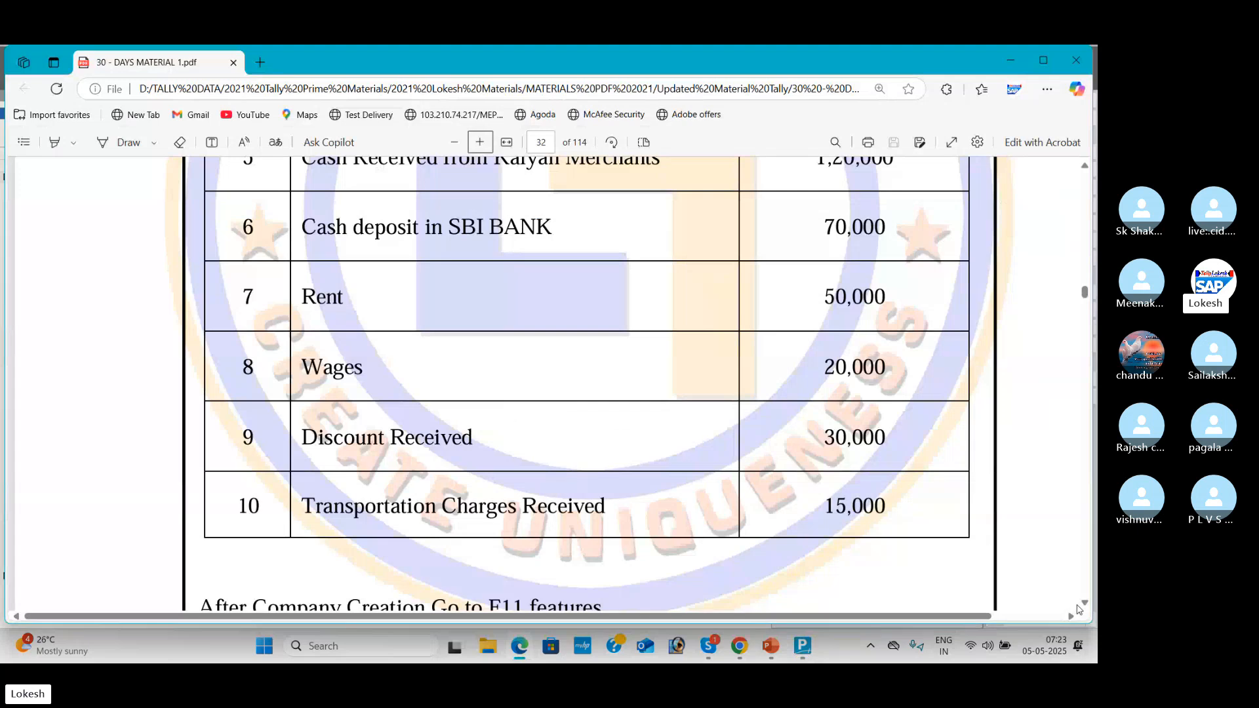
scroll(1078, 610, "down", 1)
scroll(1085, 610, "down", 2)
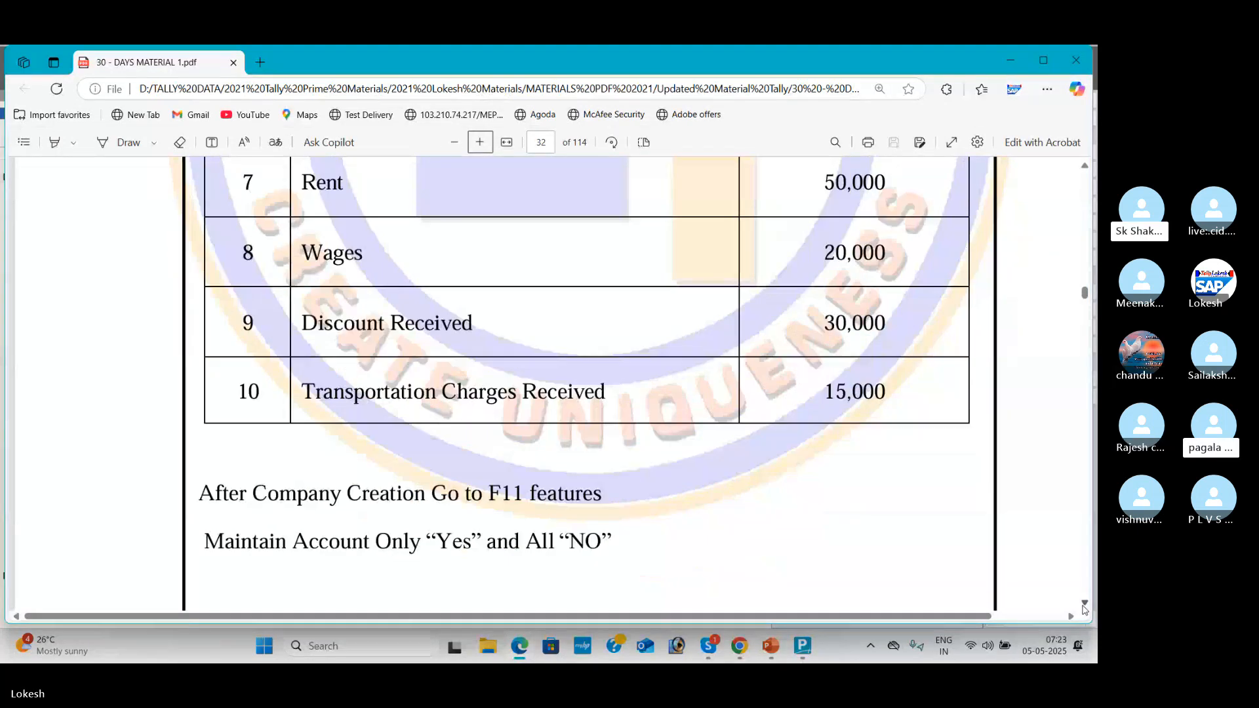
key("alt+Tab")
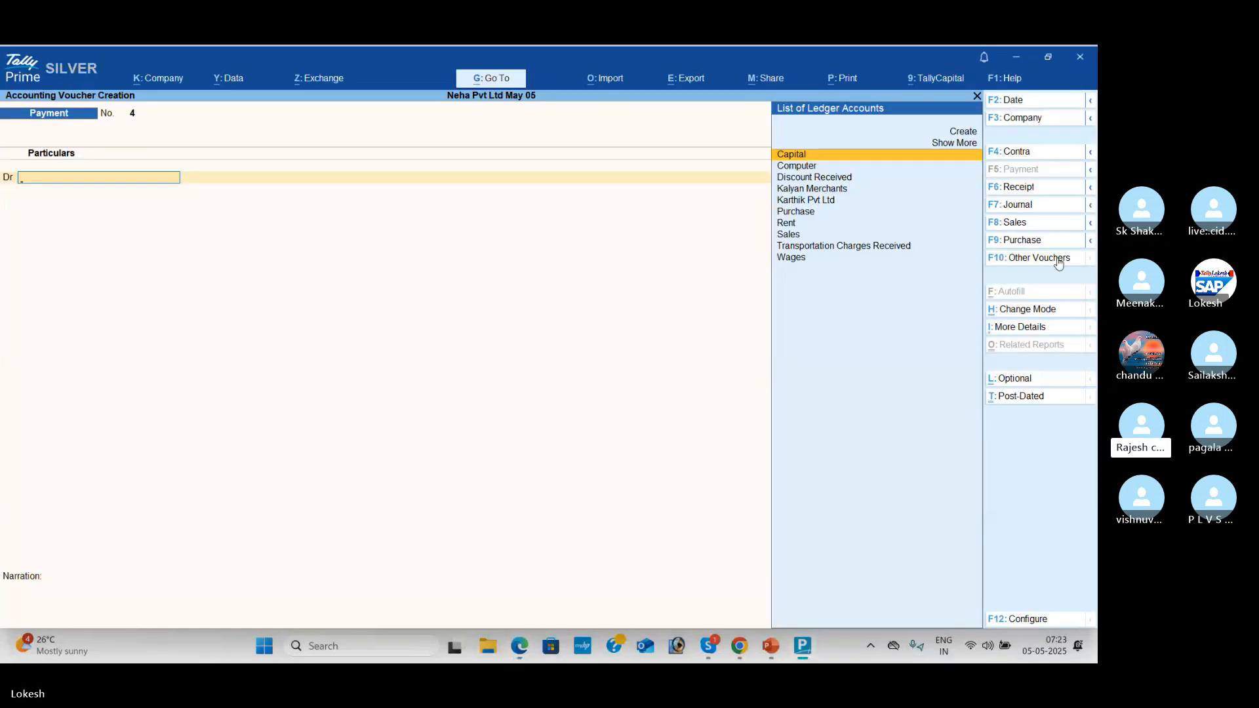
Step: Switch to a Receipt voucher and credit Discount Received with 30,000
left_click(1037, 189)
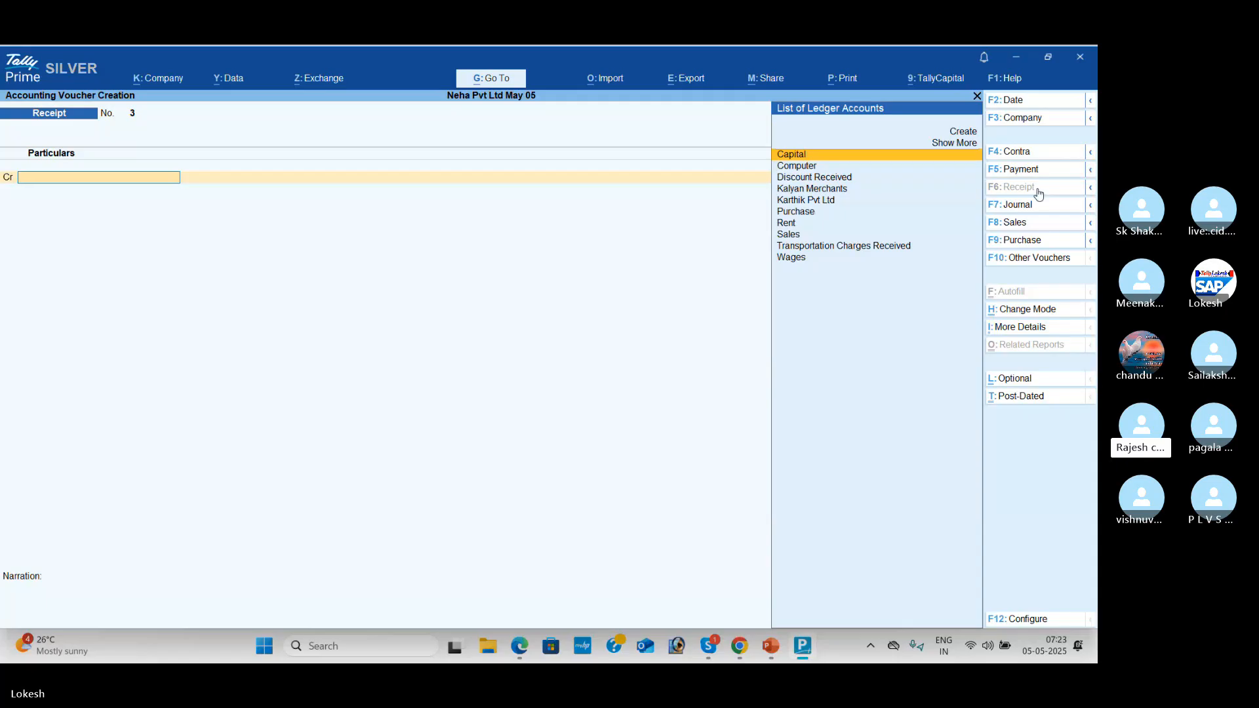
key("alt+Tab")
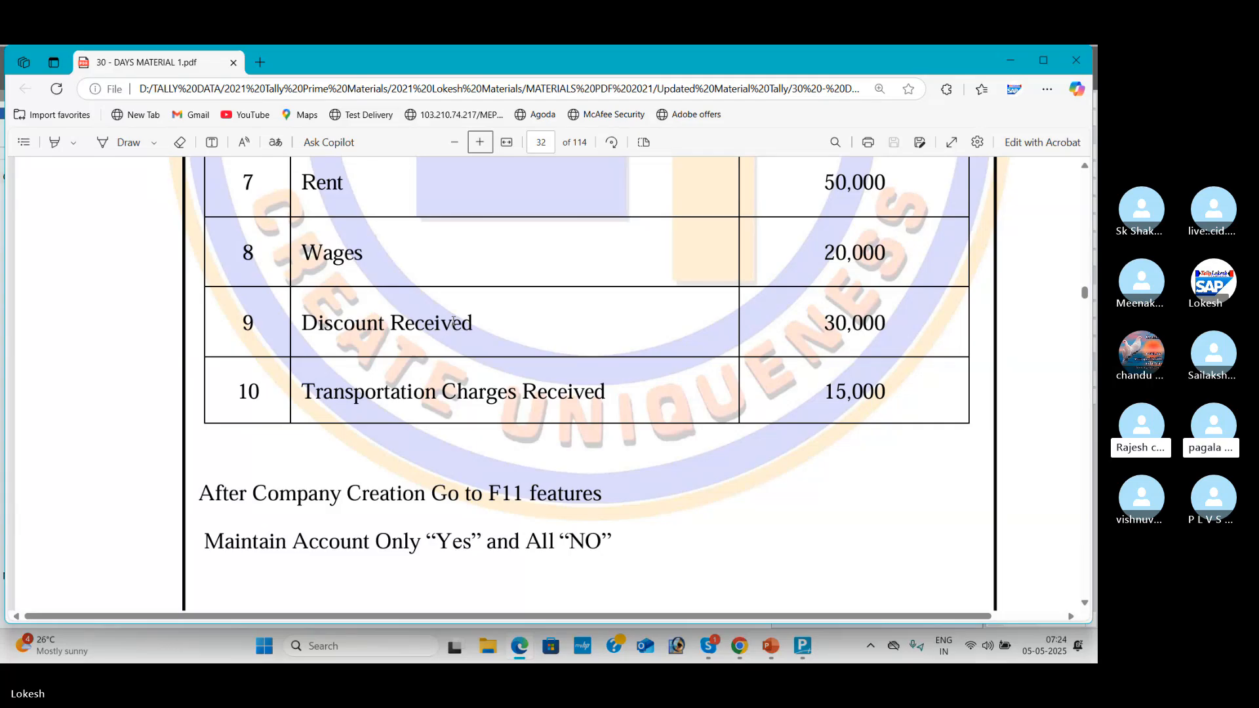
key("alt+Tab")
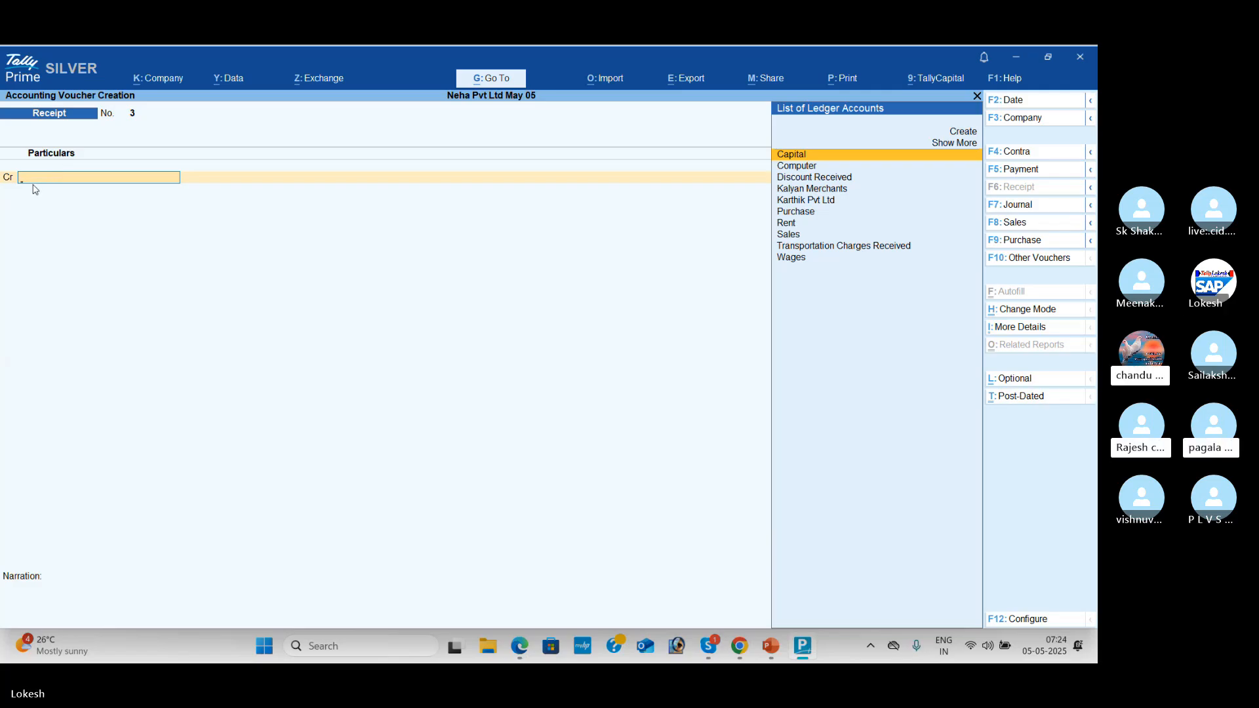
type("d")
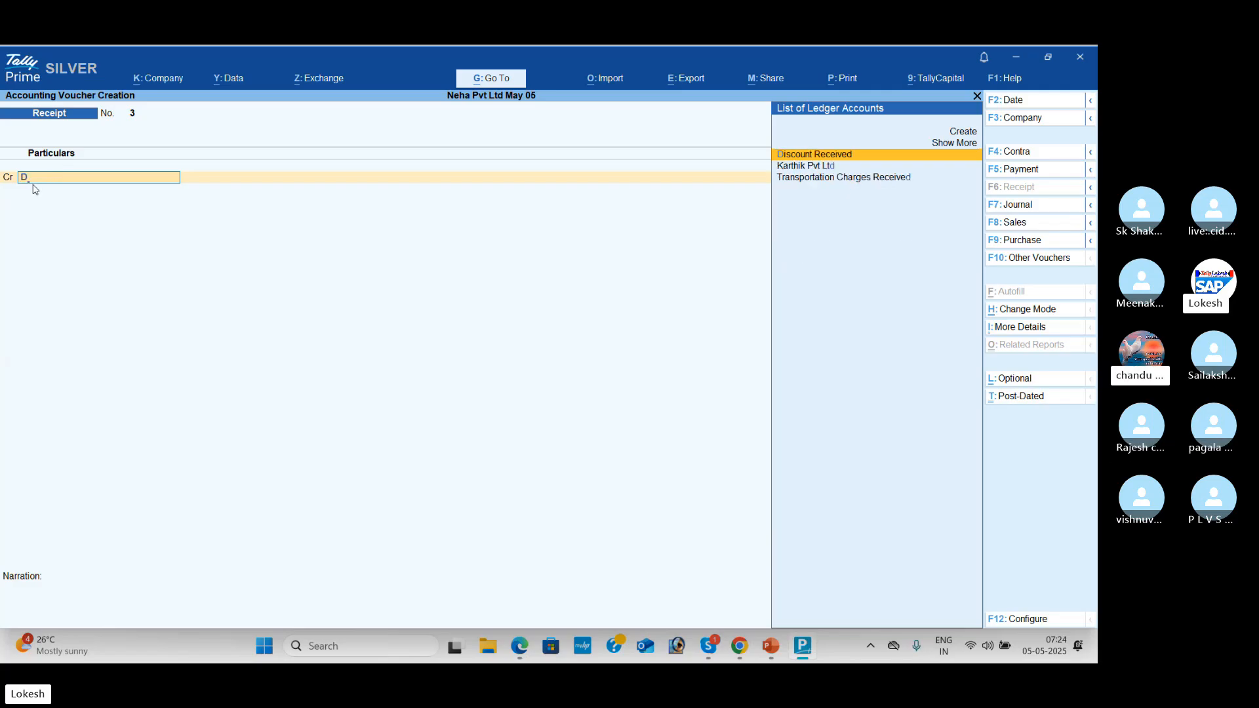
key("Return")
key("alt+Tab")
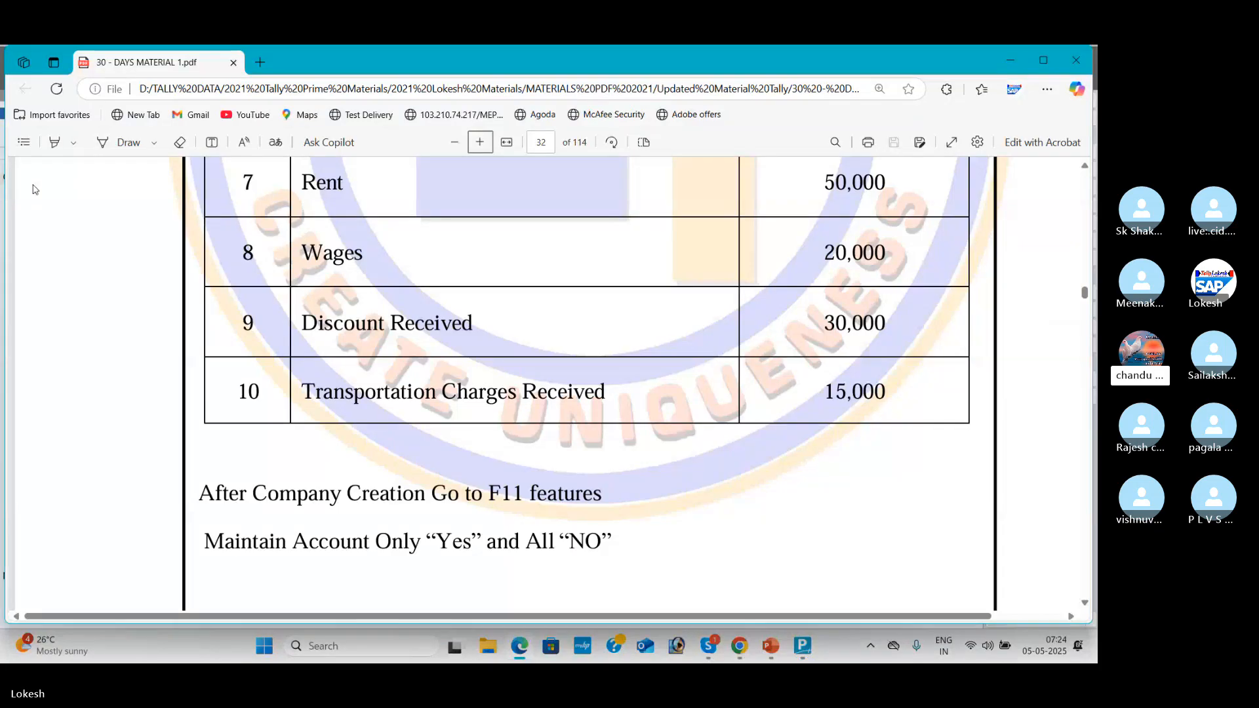
key("alt+Tab")
type("3000")
key("Return")
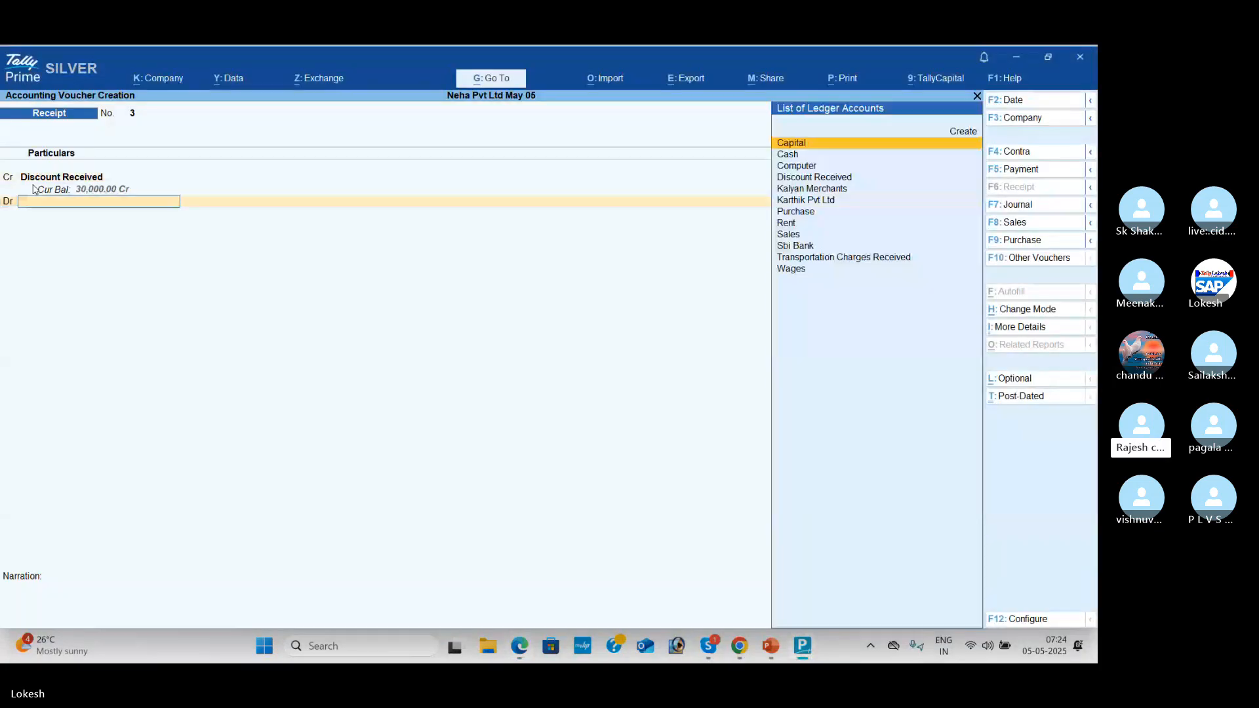
Step: Debit Cash and save Receipt voucher 3
key("Return")
key("Return")
key("Return")
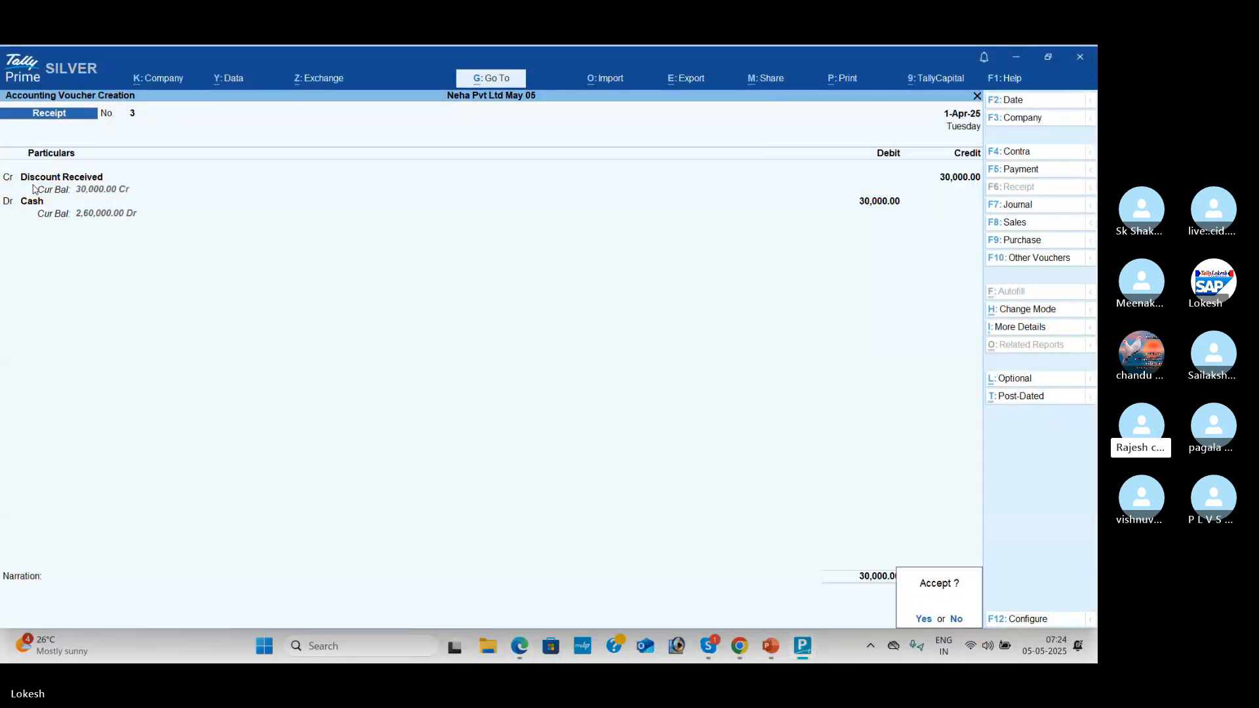
key("Return")
key("alt+Tab")
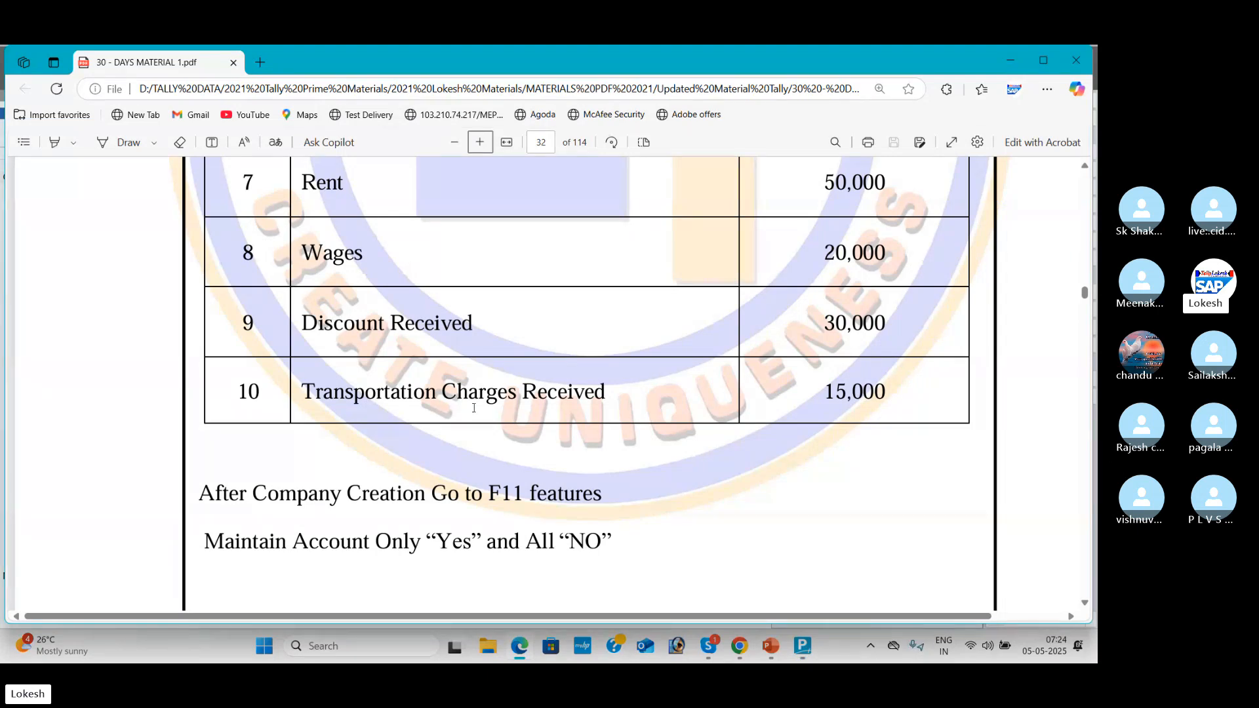
Step: Credit Transportation Charges Received 15,000, debit Cash, and save Receipt voucher 4
key("alt+Tab")
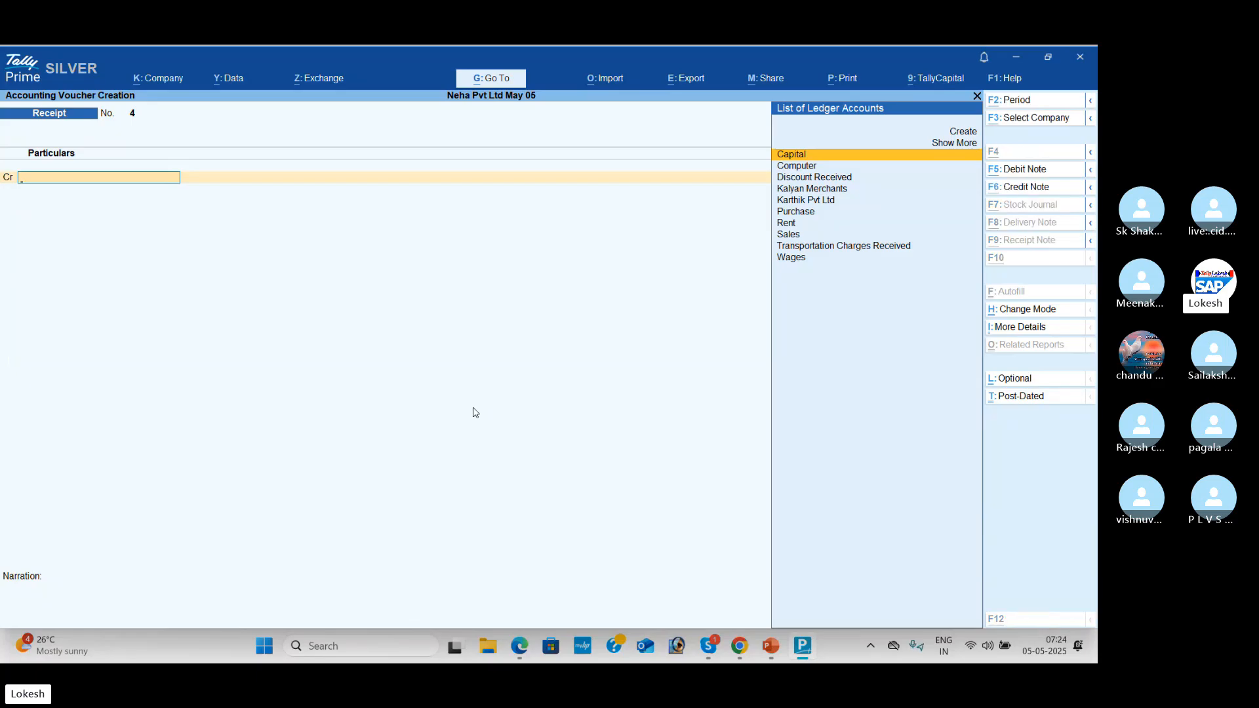
key("alt+Tab")
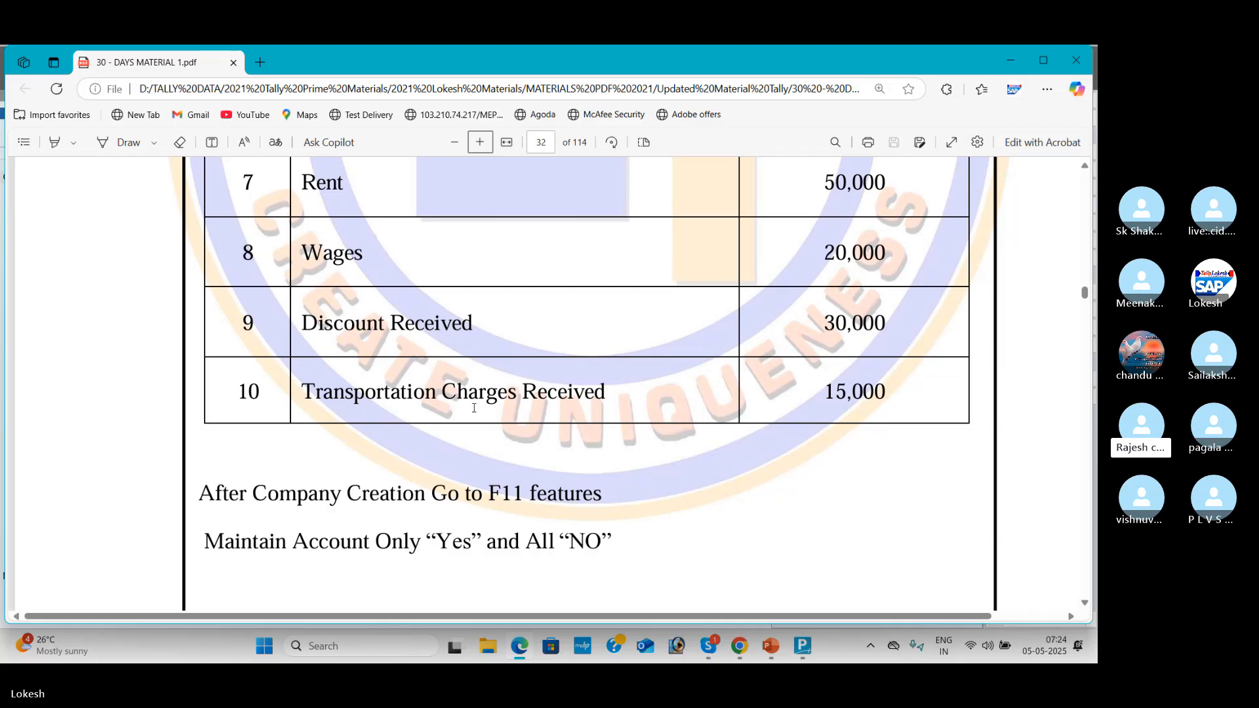
key("alt+Tab")
type("T")
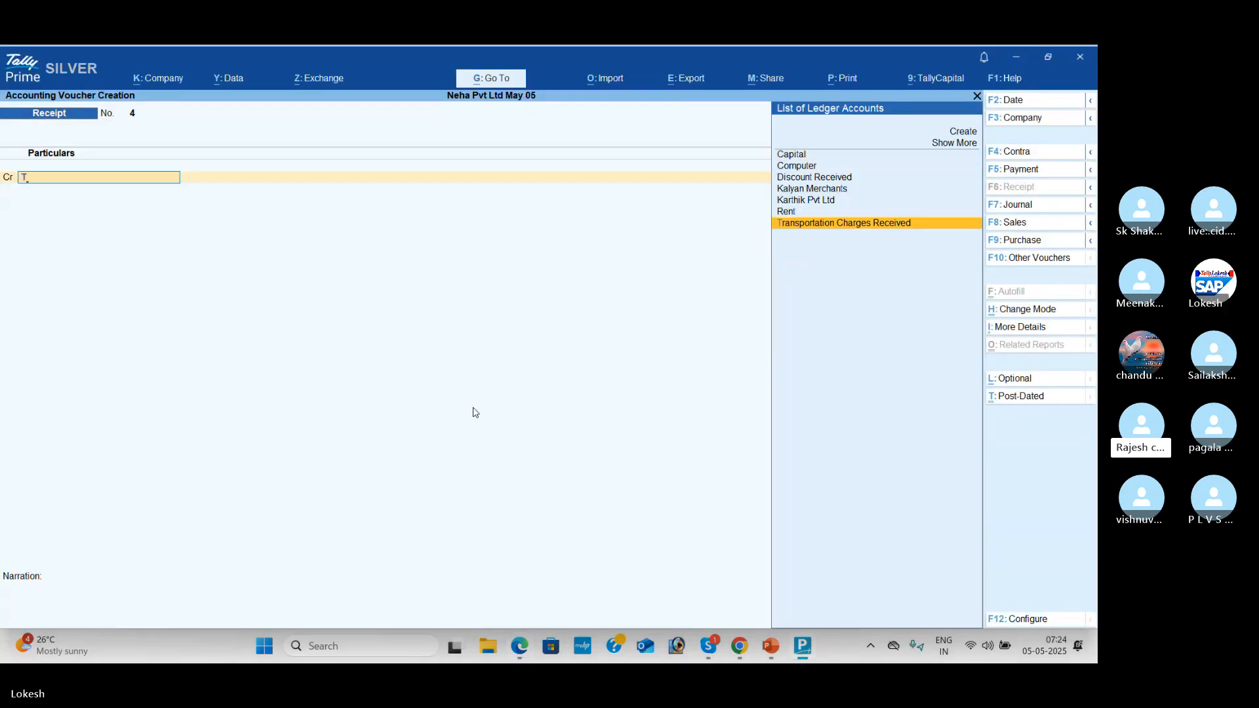
key("Return")
key("alt+Tab")
key("alt+Tab")
type("150")
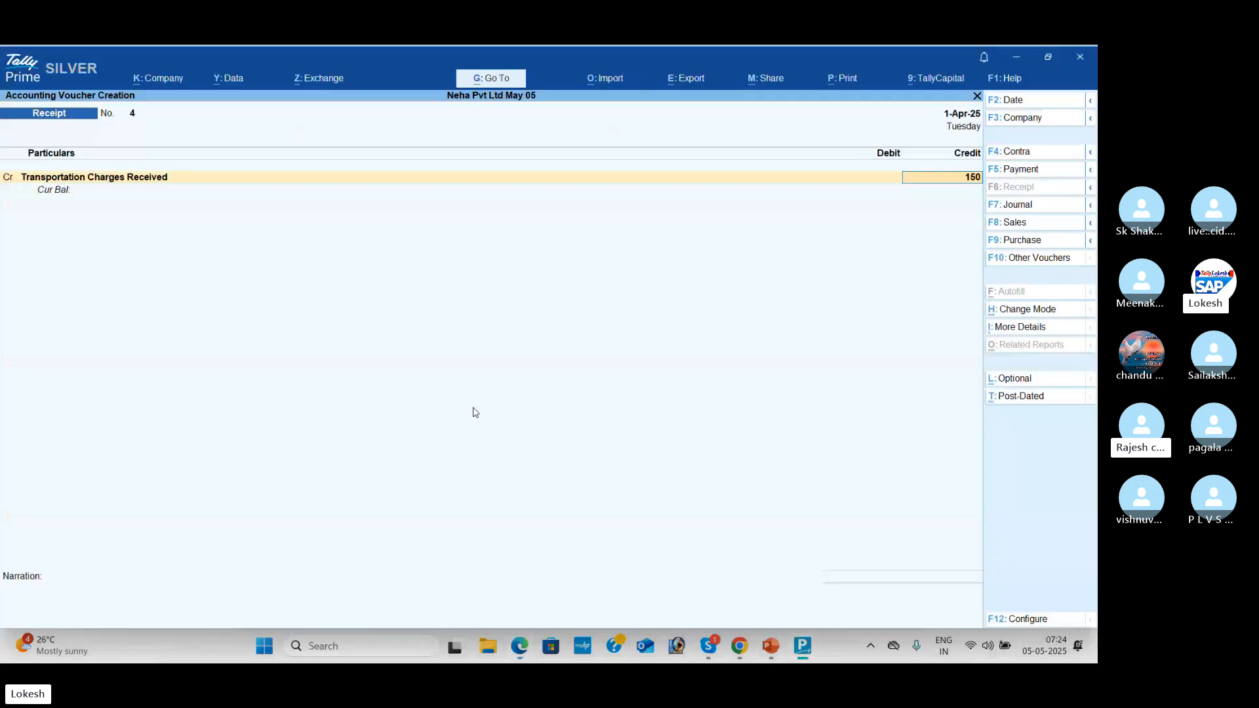
type("00")
key("Return")
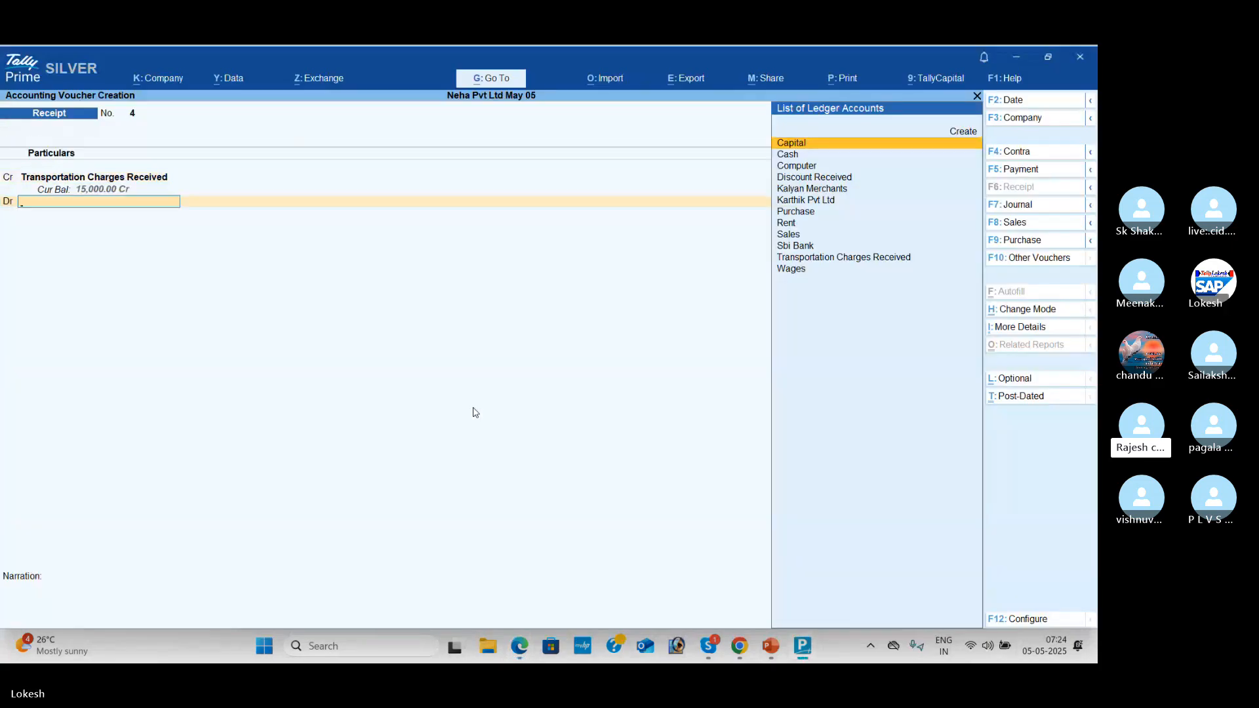
key("Down")
key("Return")
key("Return")
key("Return")
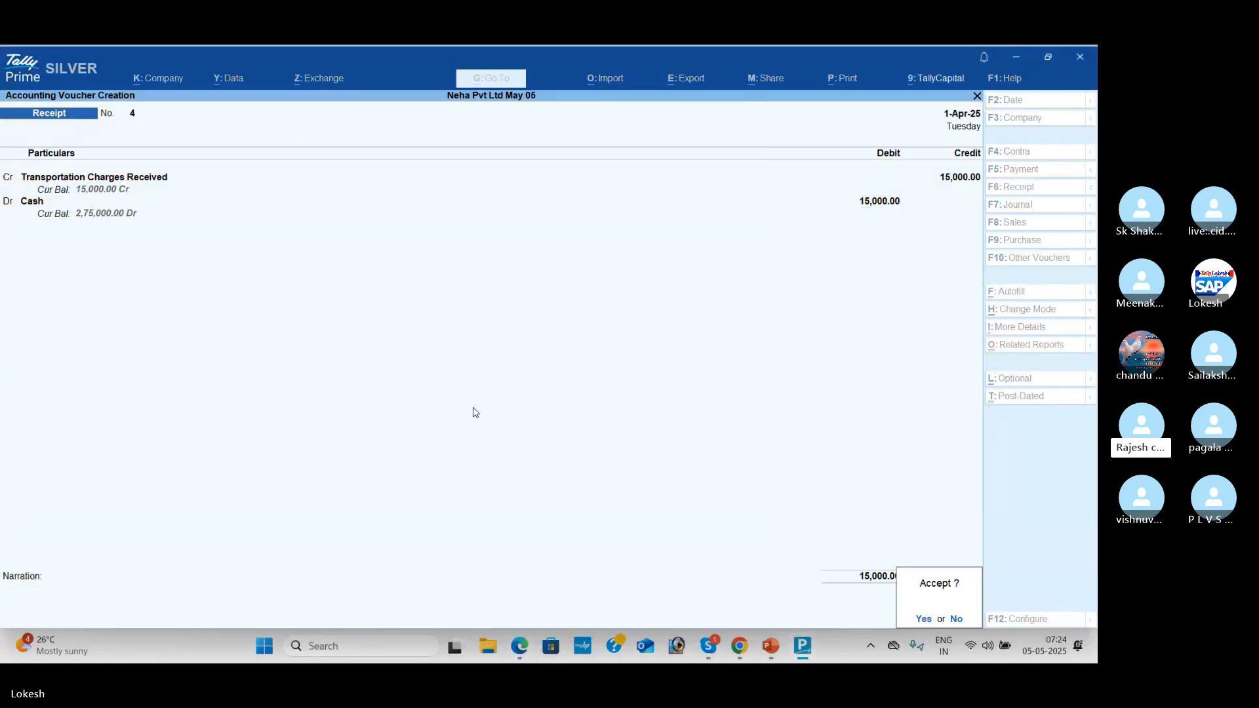
key("Return")
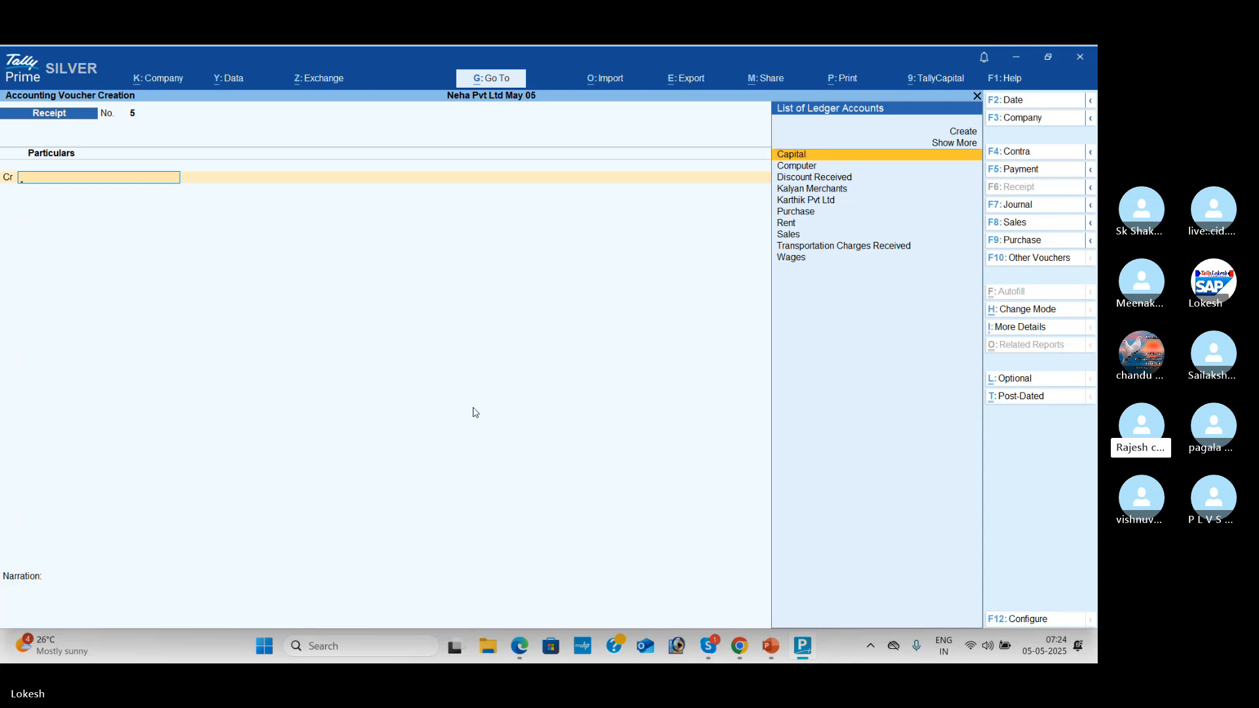
Step: Quit voucher entry and inspect the Kalyan Merchants sales voucher in the Day Book
key("Escape")
key("y")
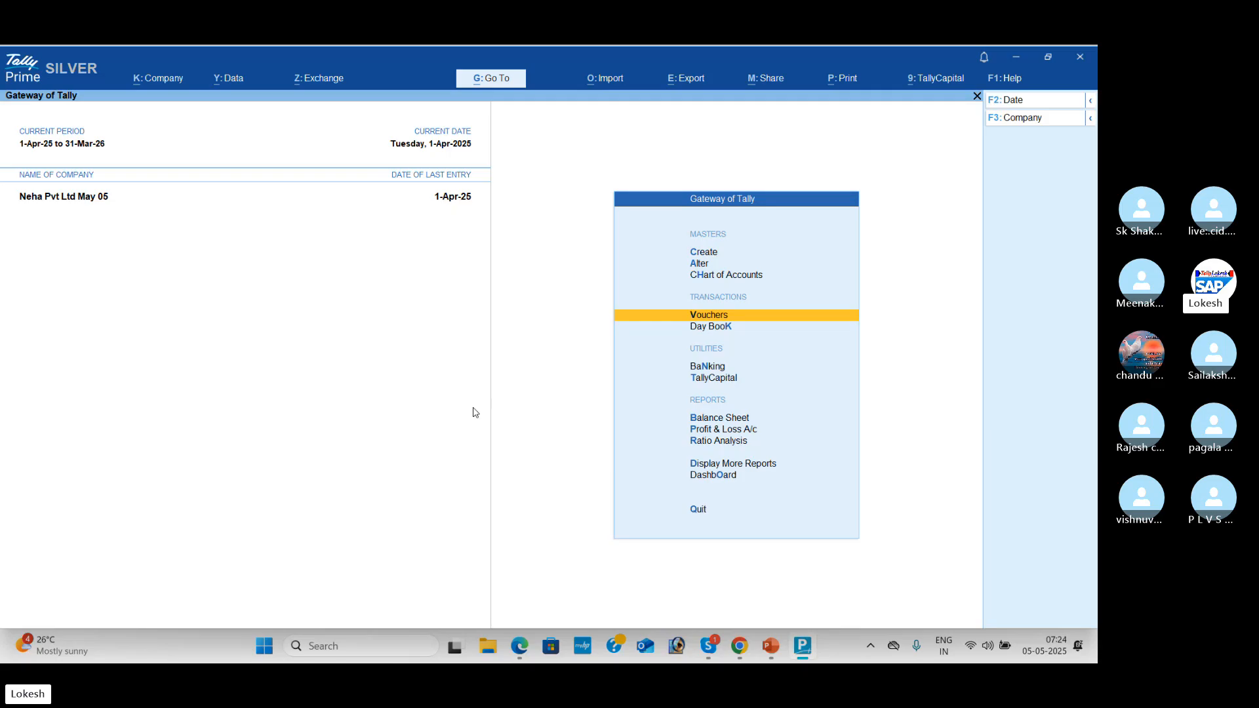
key("Down")
key("Return")
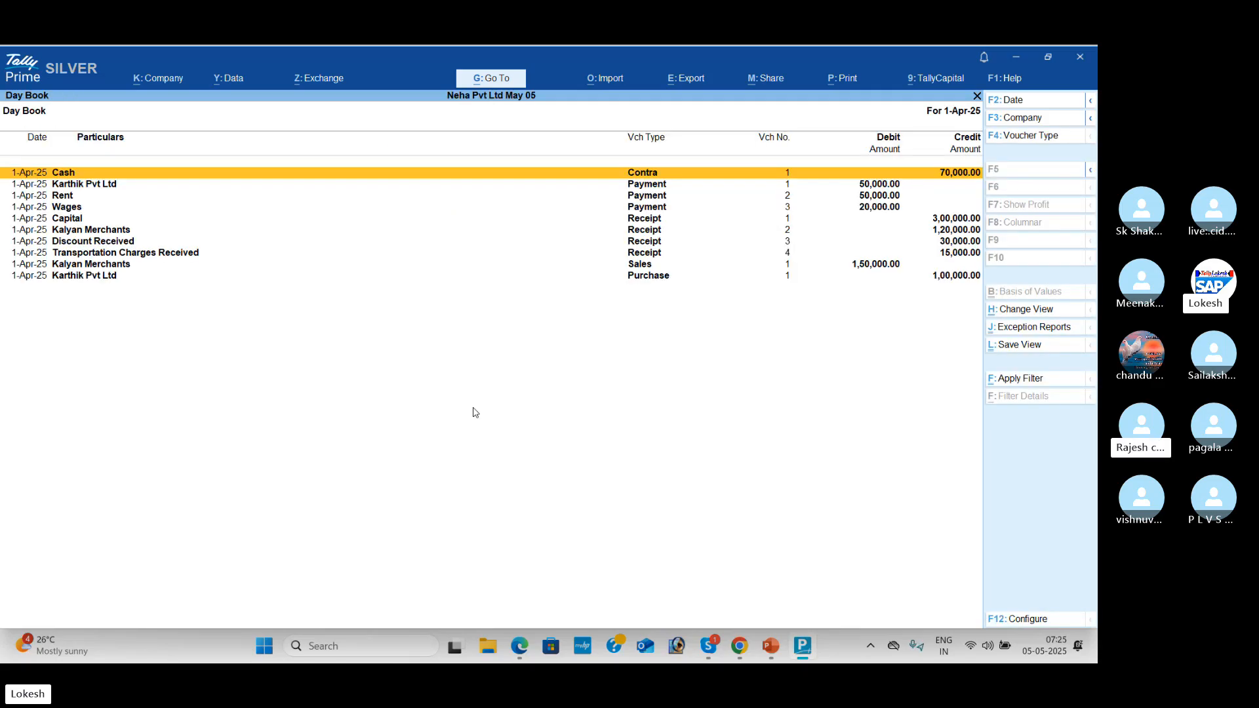
key("Down")
key("Down")
key("Down")
key("Down")
key("Down")
key("Down")
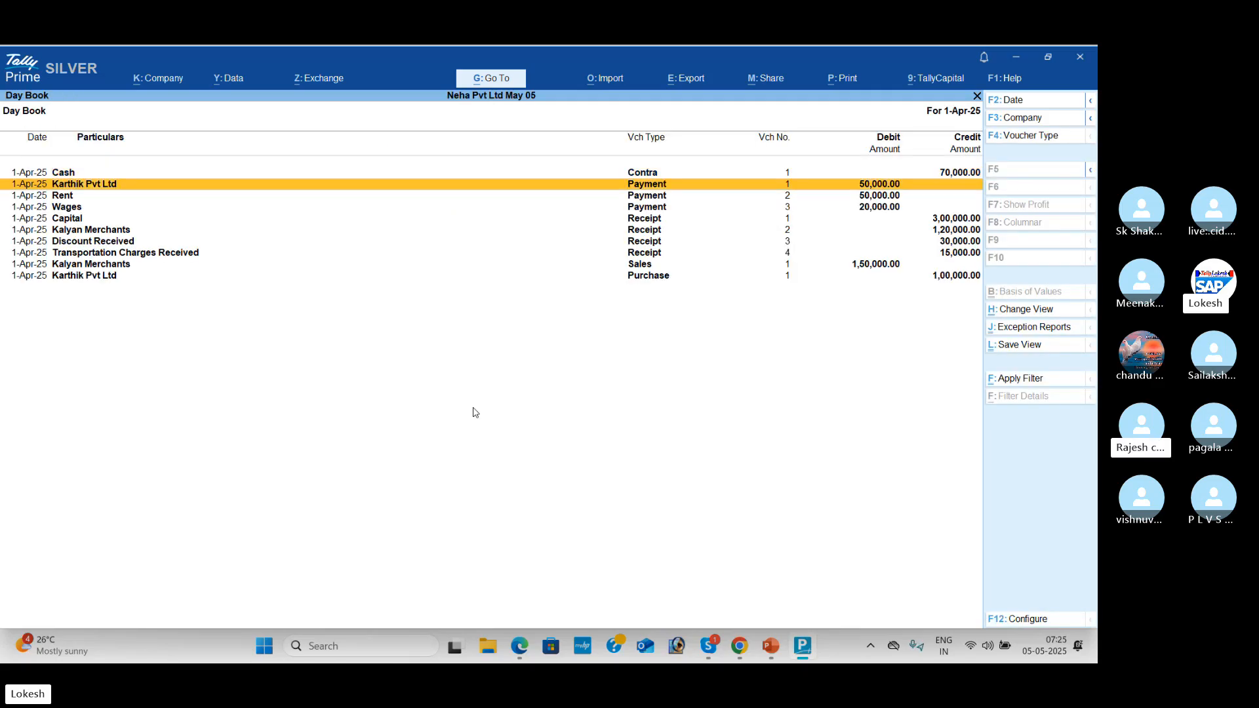
key("Down")
key("Down")
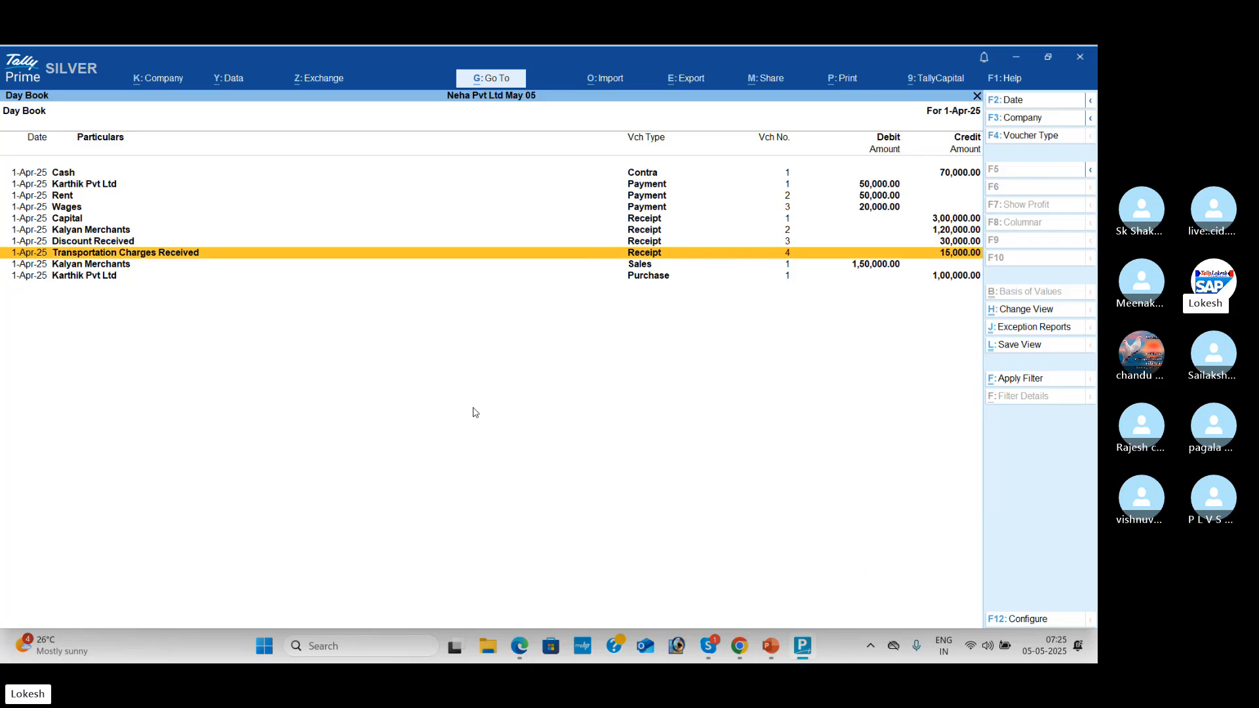
key("Return")
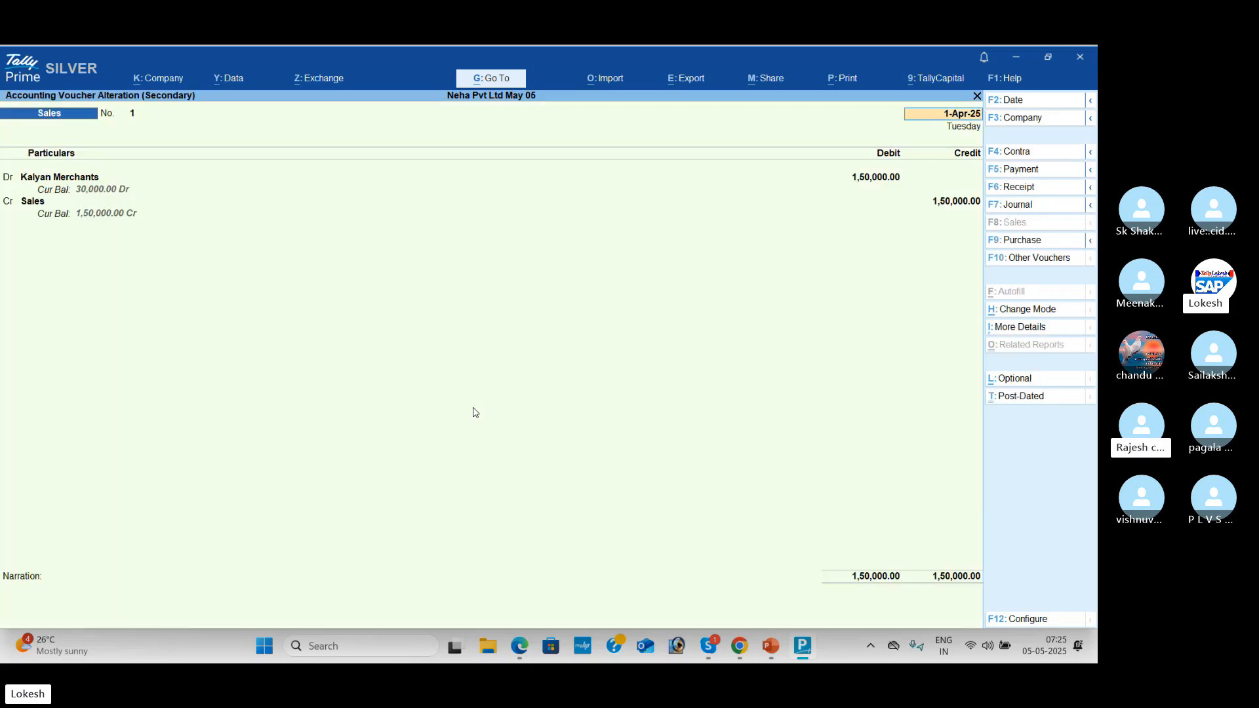
key("Escape")
key("Return")
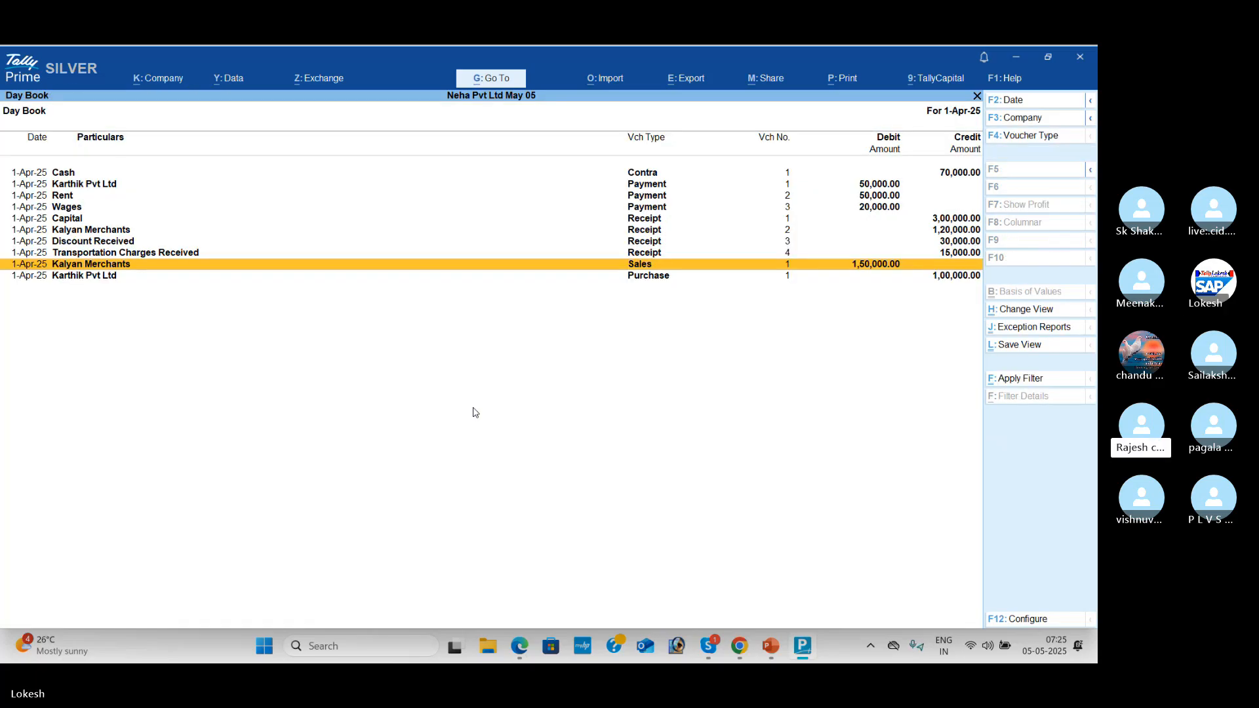
key("Escape")
Step: Open the Profit & Loss A/c report showing Nett Profit 25,000
key("Down")
key("Down")
key("Down")
key("Down")
key("Down")
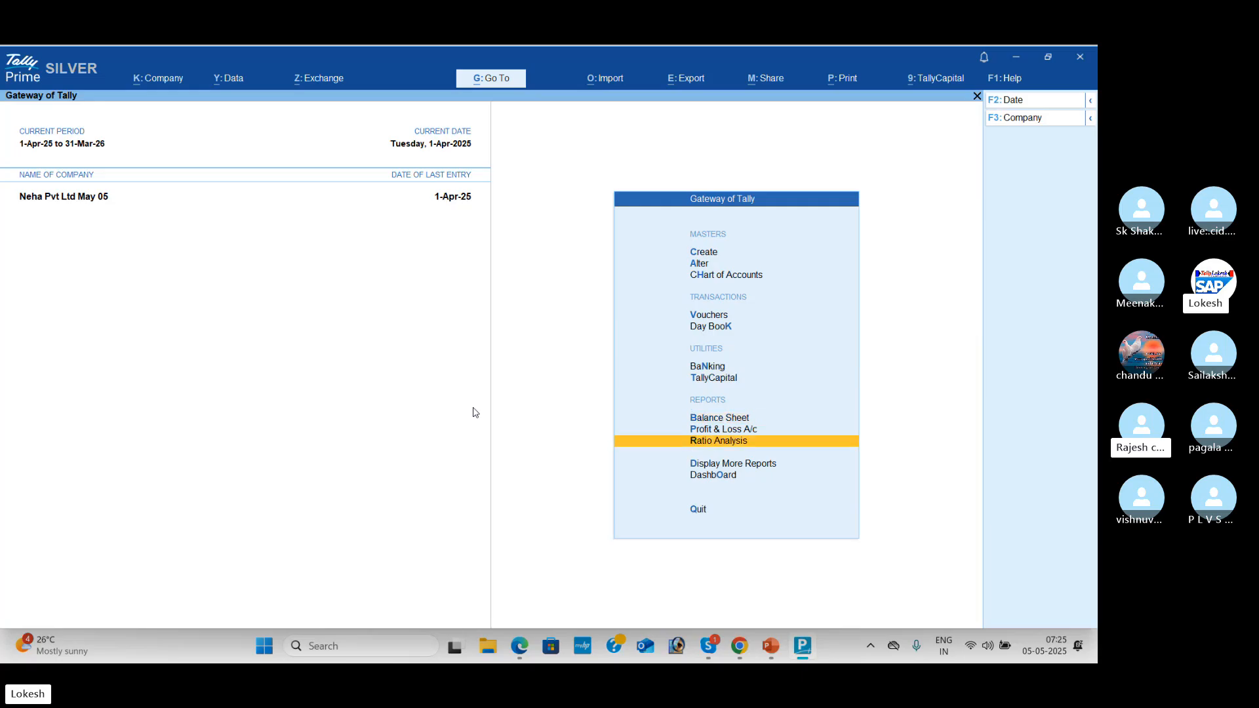
key("Up")
key("Return")
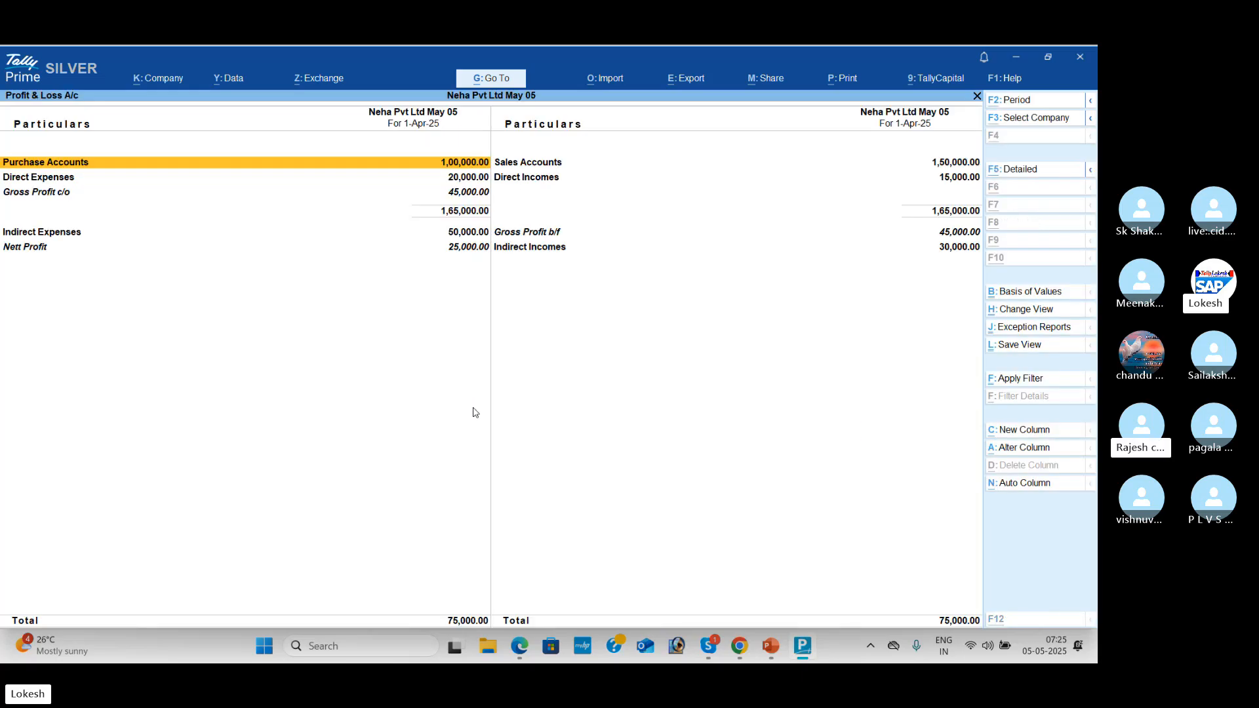
Step: Expand the Profit & Loss report to ledger detail and compare Nett Profit 25,000 against the PDF
key("alt+F5")
key("Down")
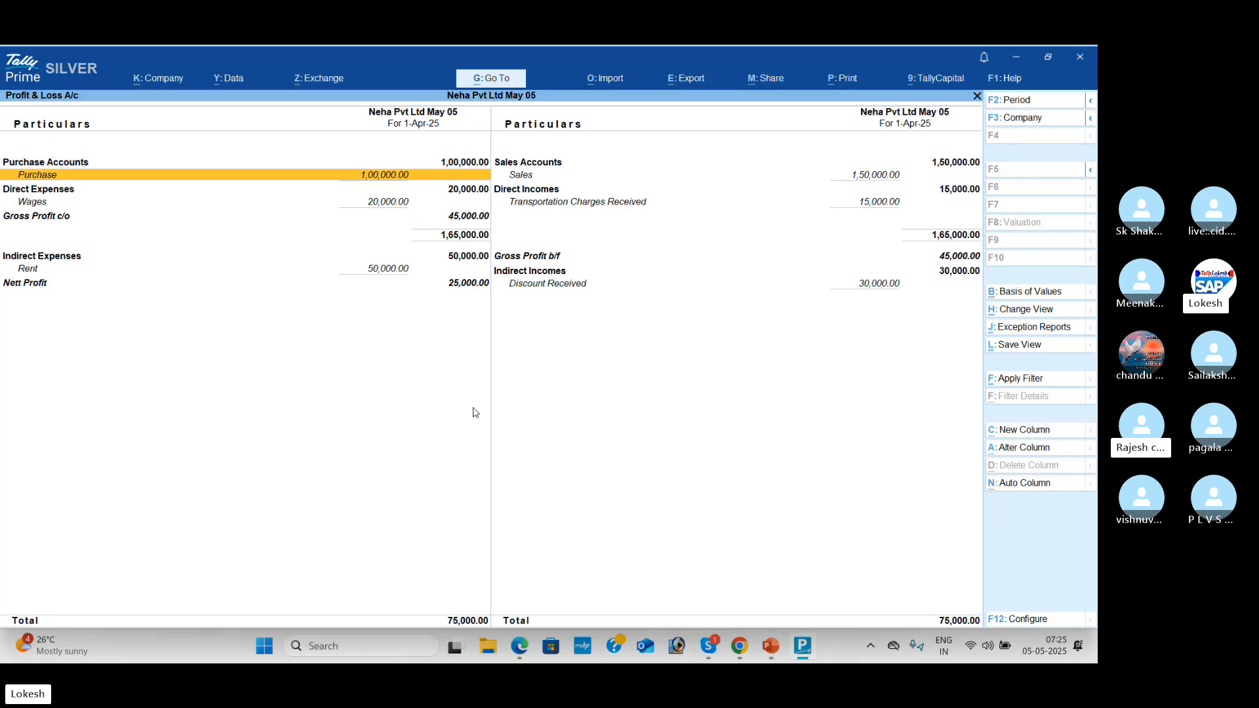
key("Down")
key("Down")
key("Down")
key("alt+Tab")
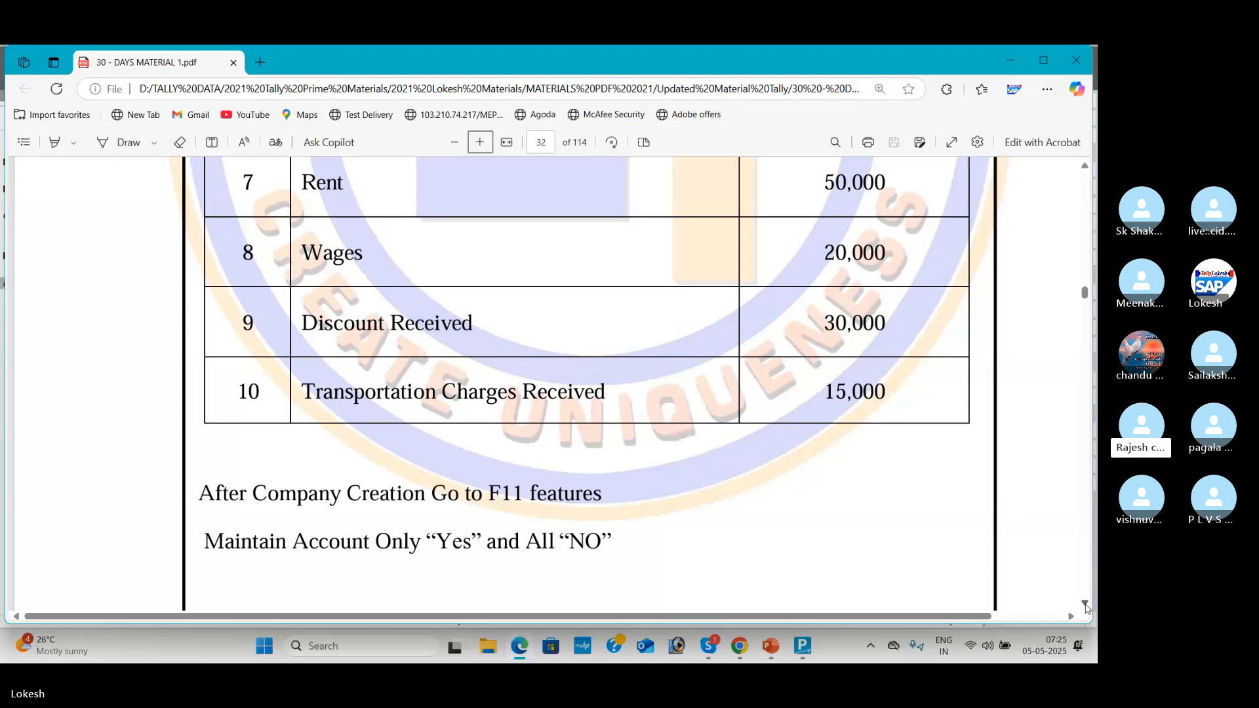
scroll(1086, 607, "down", 5)
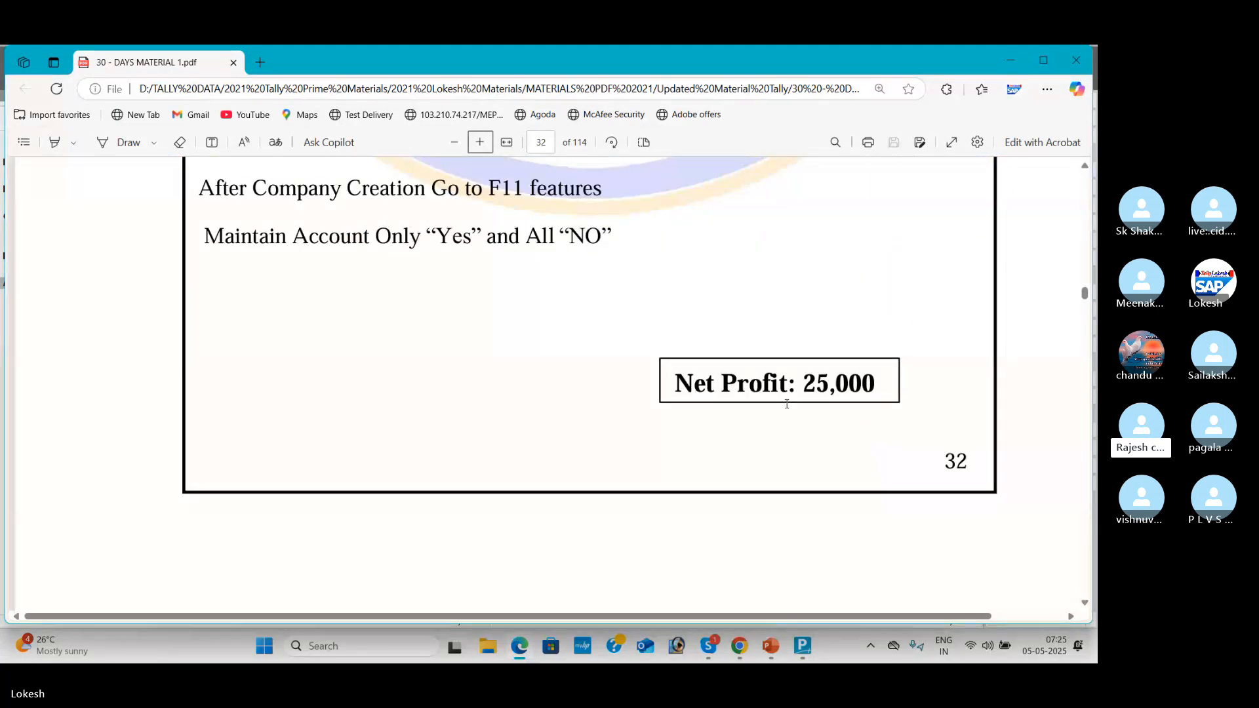
key("alt+Tab")
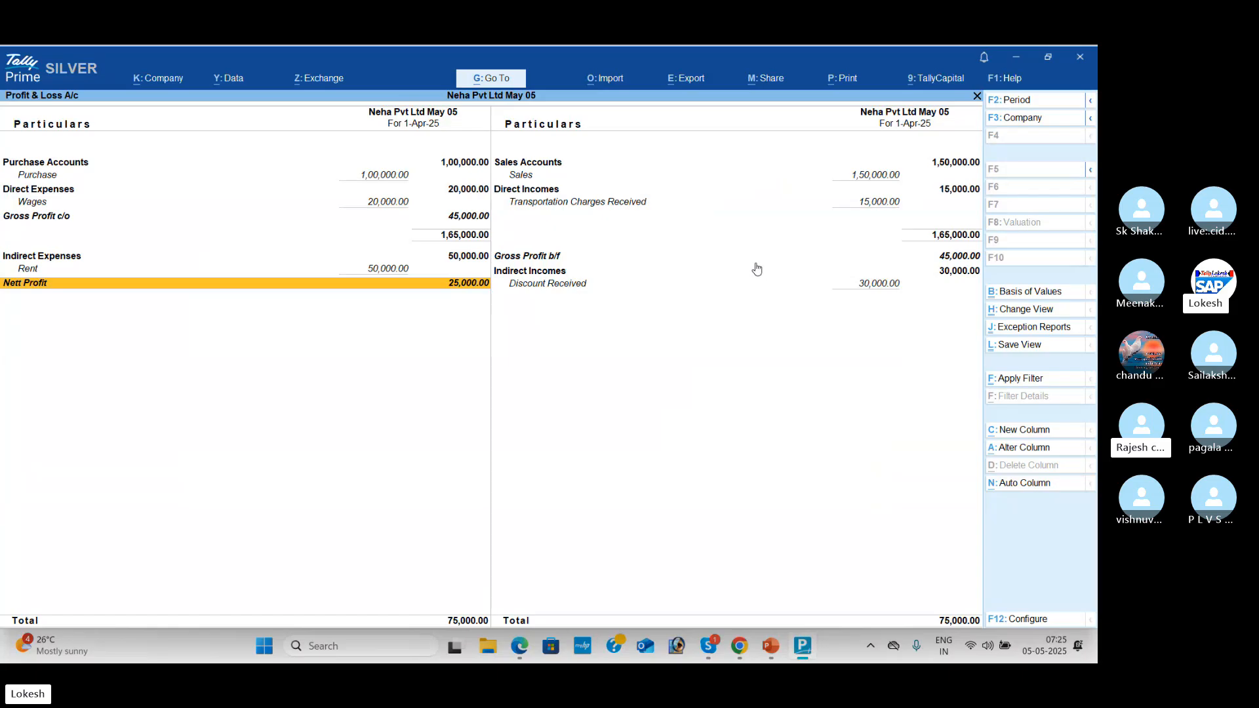
Step: Step through the income and expense ledgers down to Nett Profit, then close the report
key("Right")
key("Up")
key("Up")
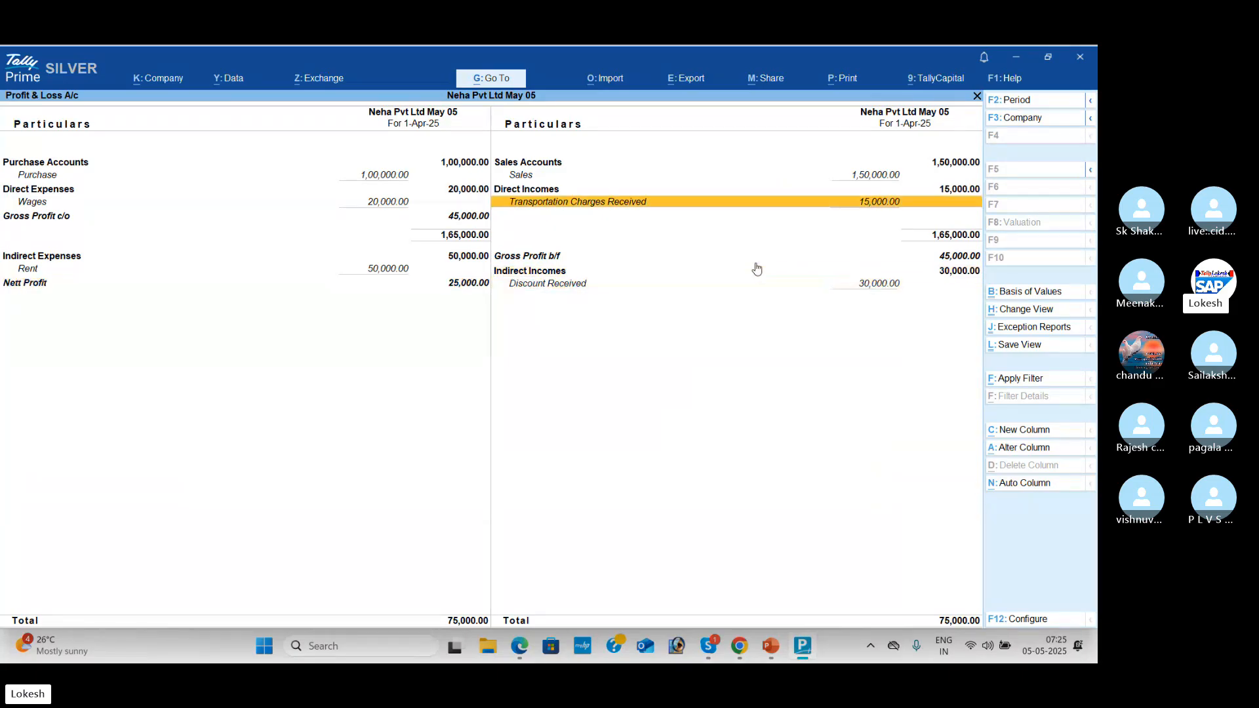
key("Left")
key("Down")
key("Right")
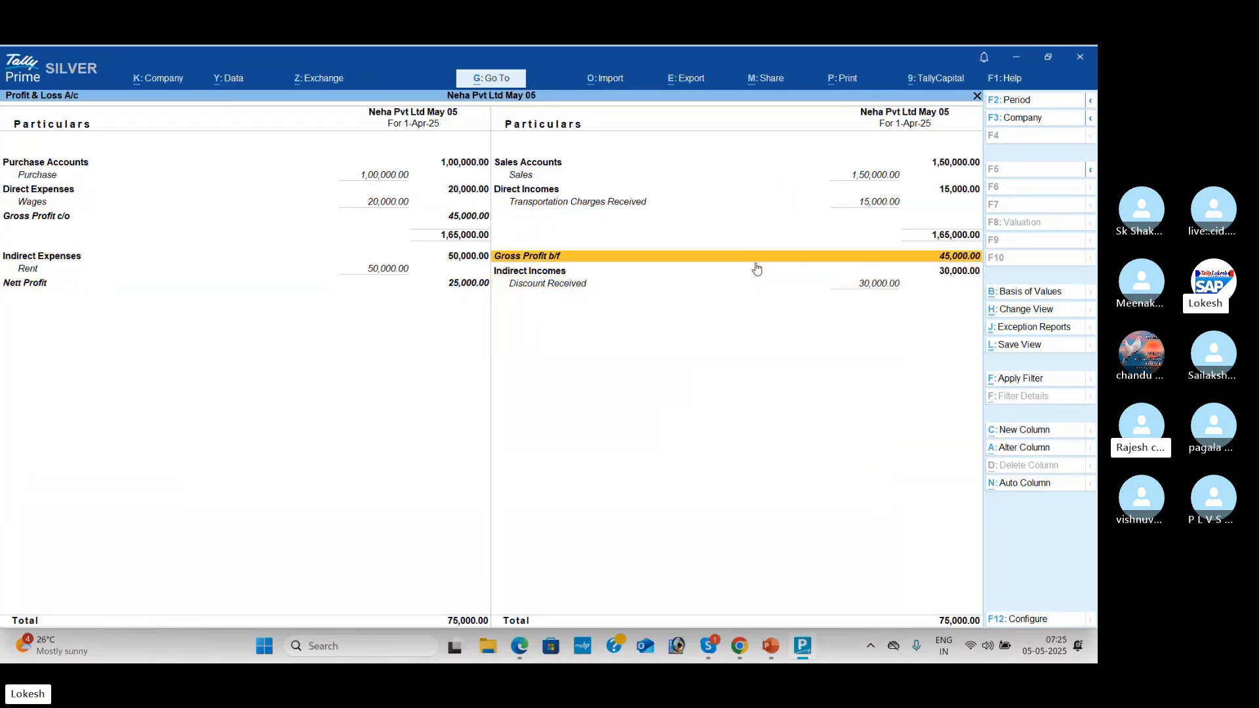
key("Down")
key("Down")
key("Up")
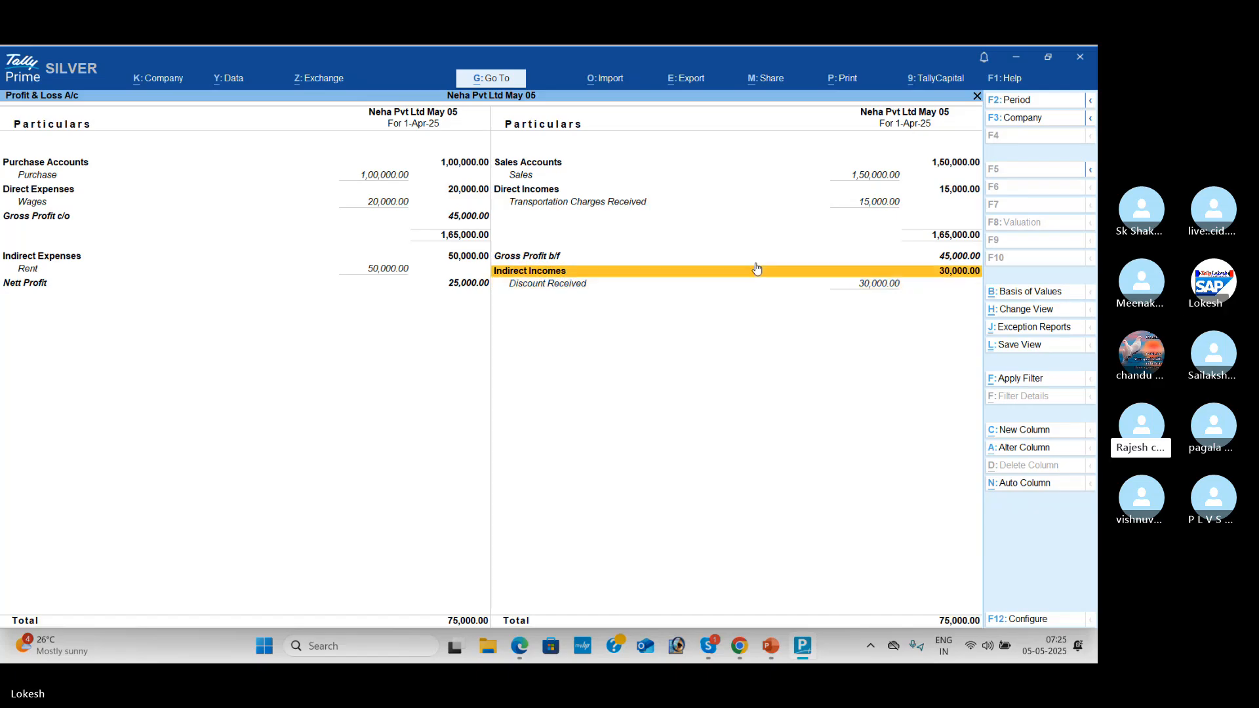
key("Up")
key("Up")
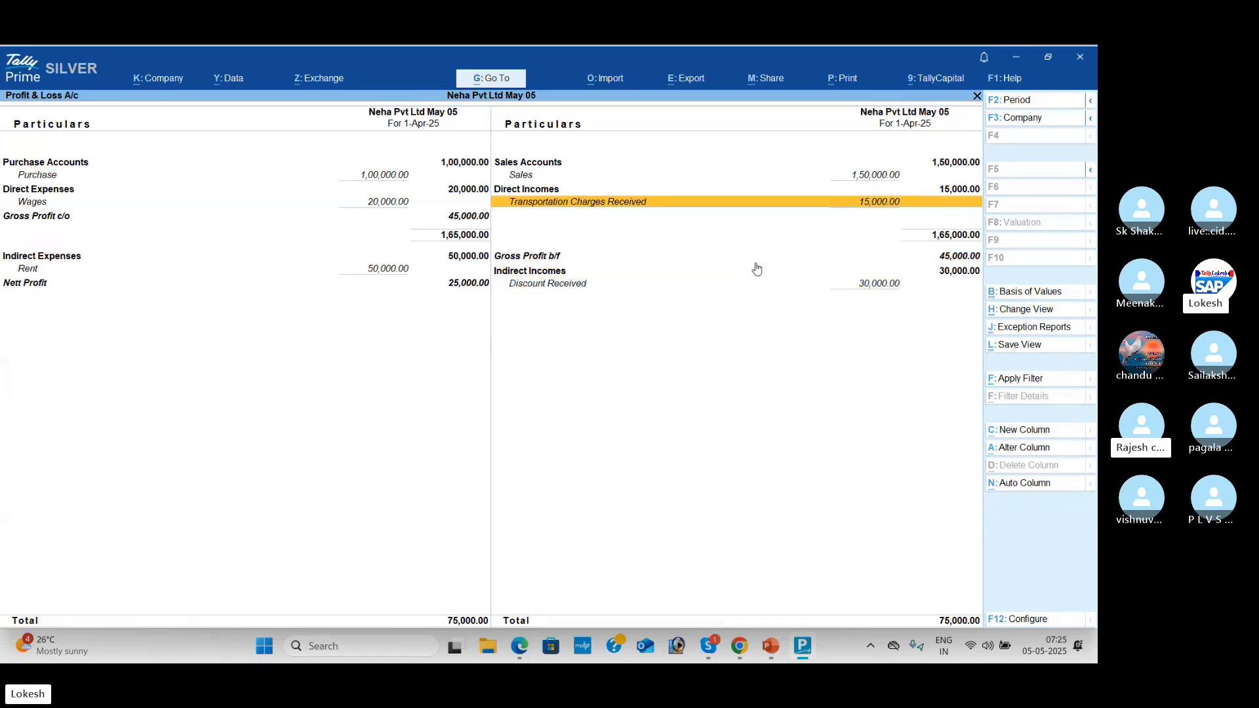
key("Up")
key("Up")
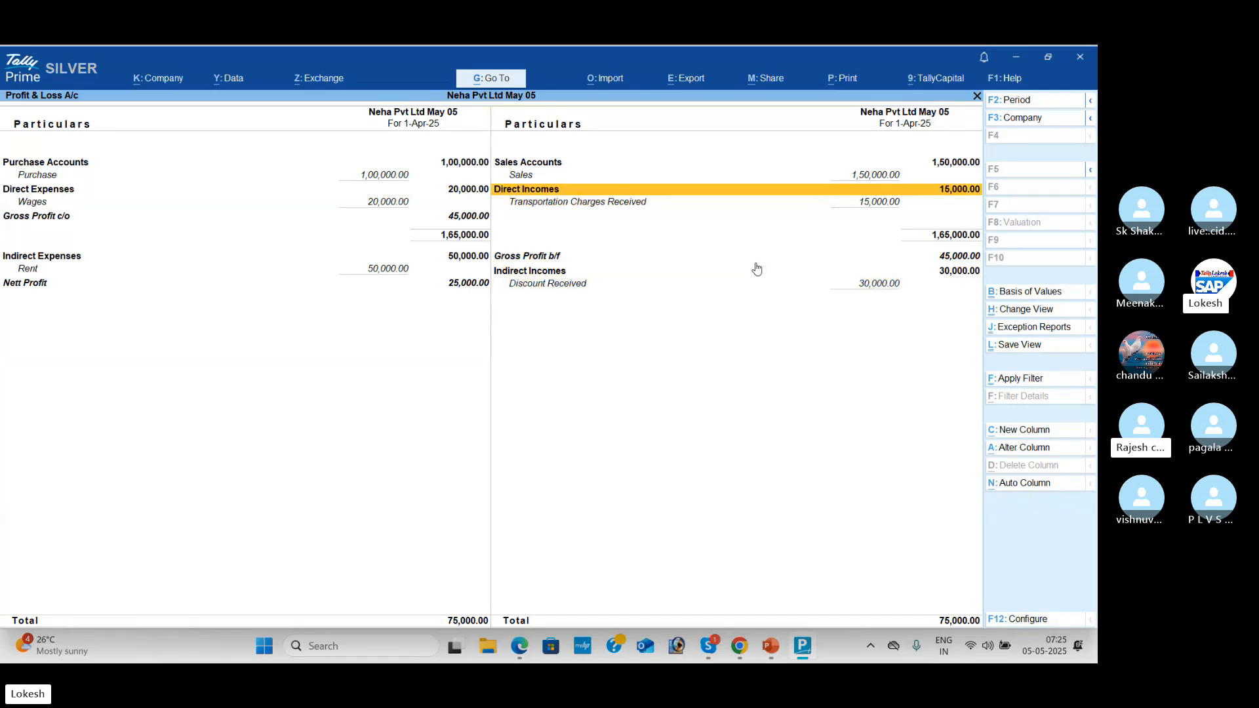
key("Down")
key("Down")
key("Down")
key("Down")
key("Down")
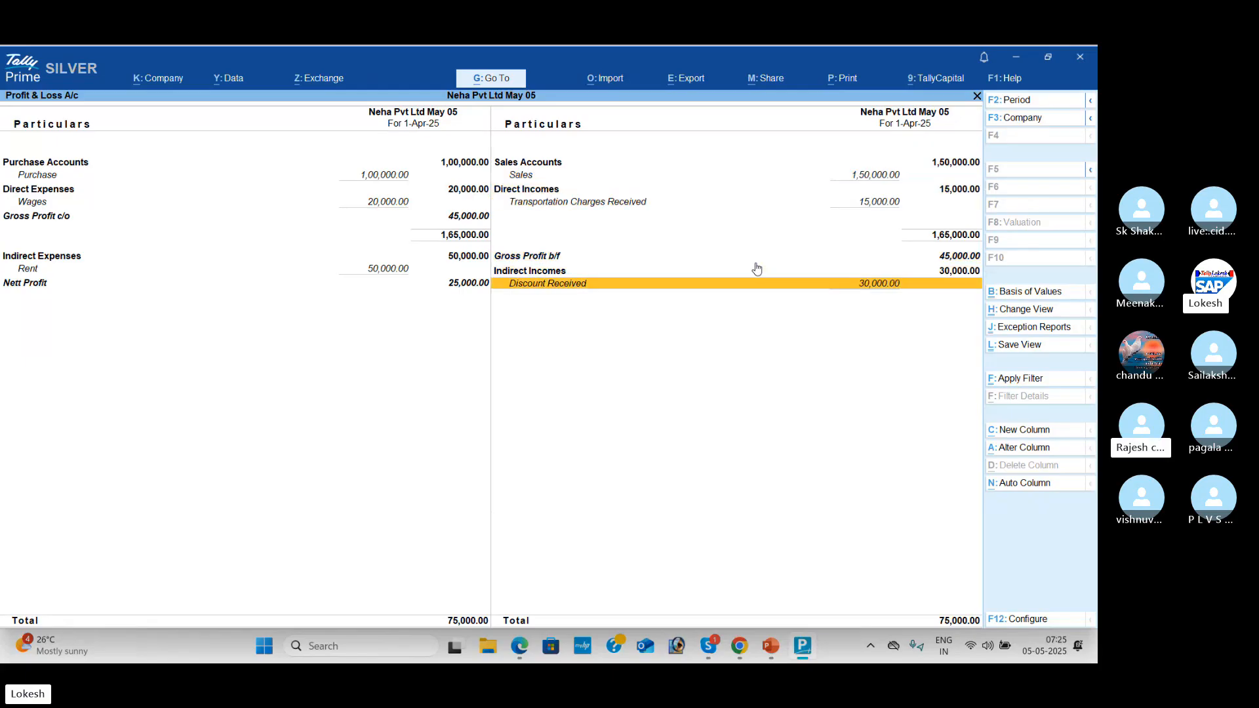
key("Up")
key("Up")
key("Up")
key("Up")
key("Left")
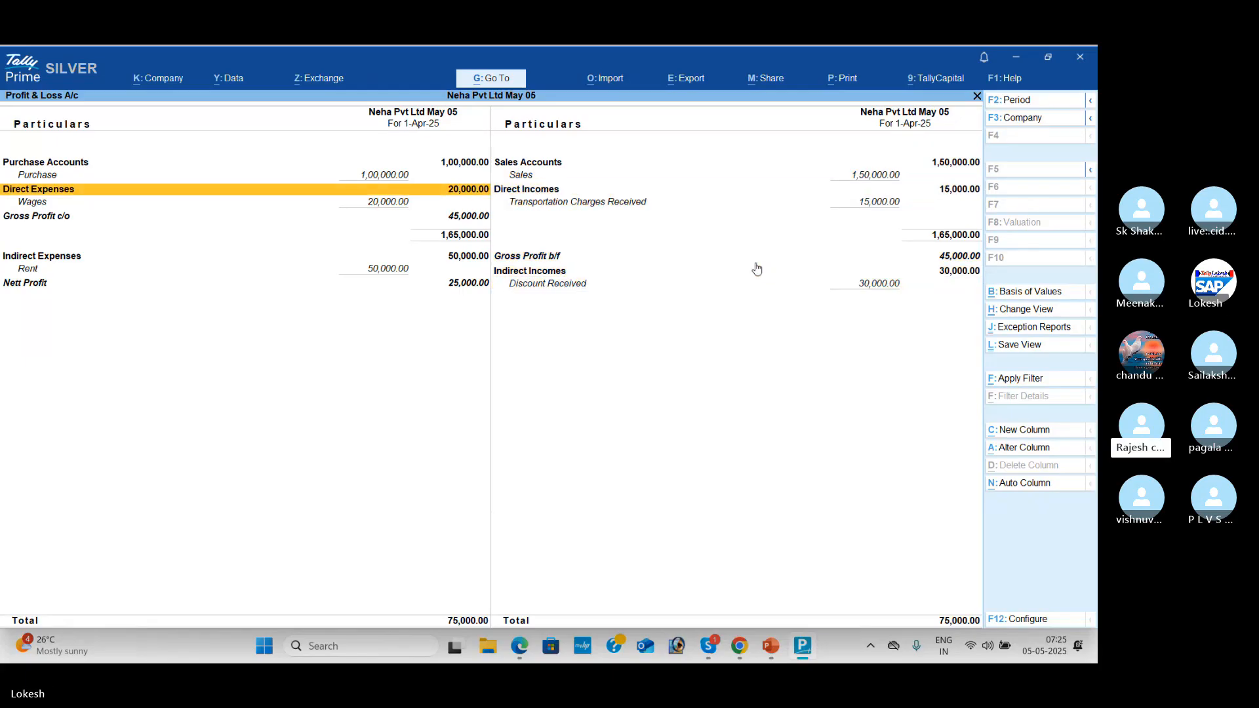
key("Up")
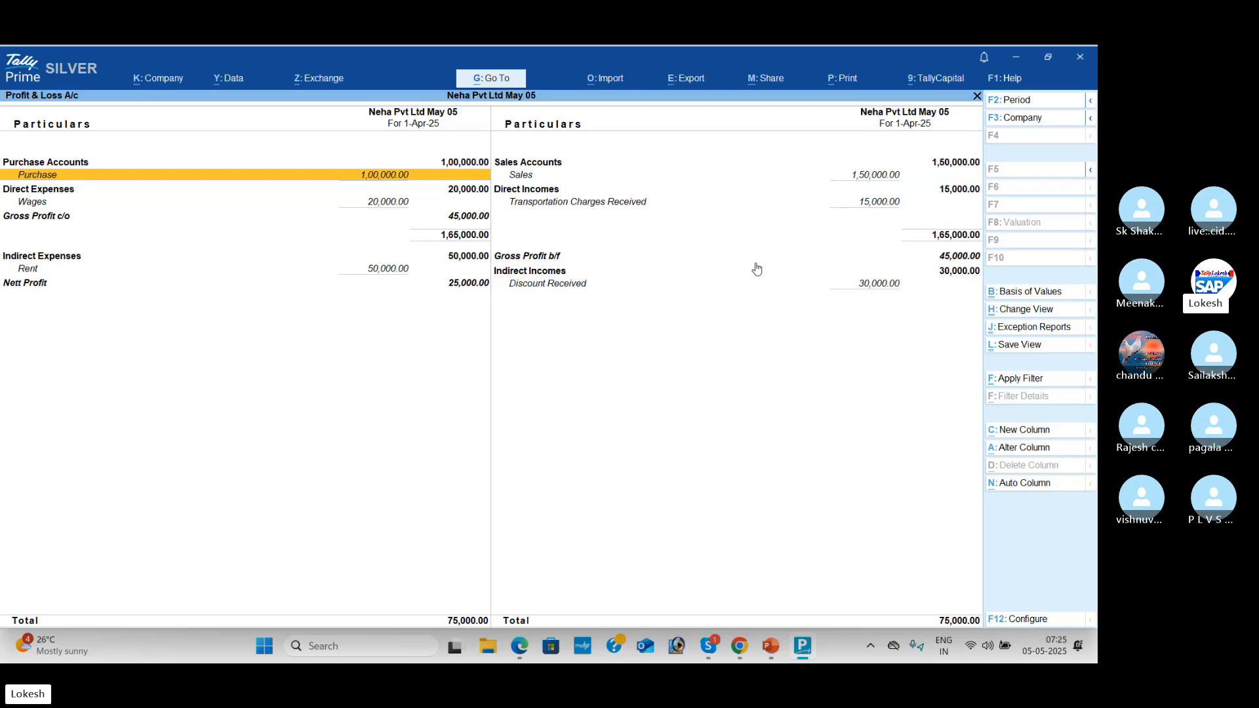
key("Down")
key("Down")
key("Down")
key("Down")
key("Down")
key("Up")
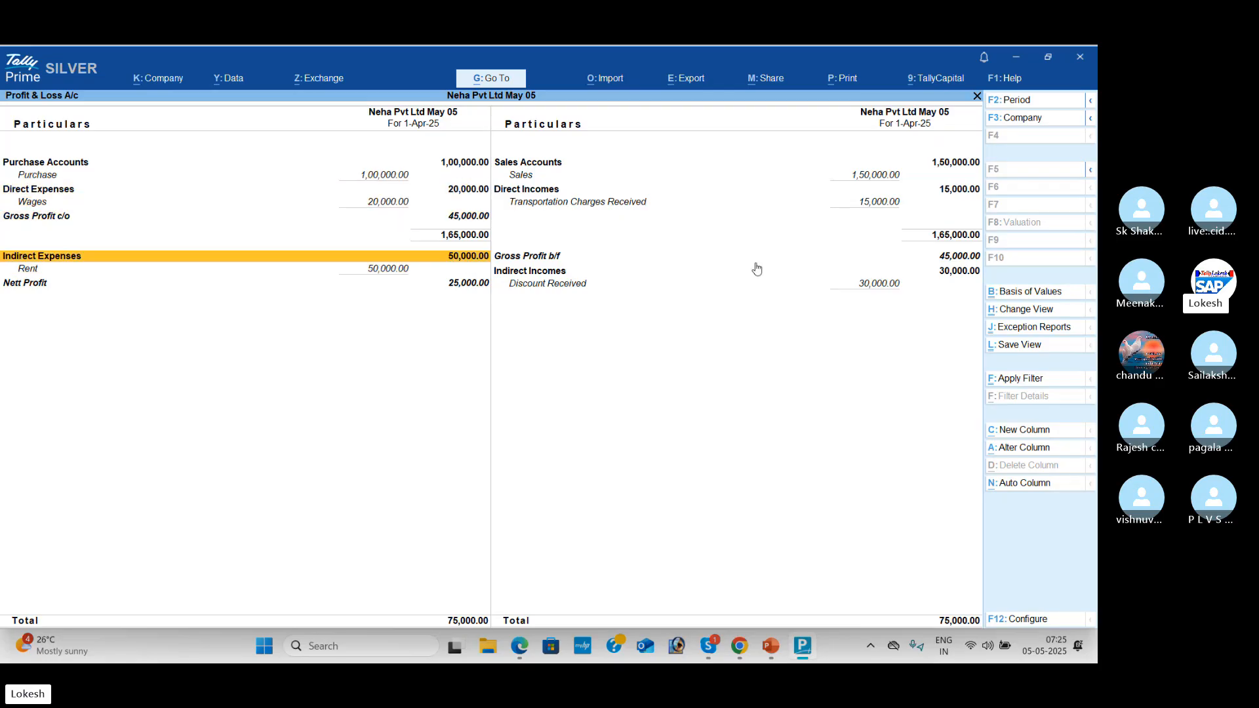
key("Up")
key("Up")
key("Up")
key("Up")
key("Up")
key("Down")
key("Down")
key("Down")
key("Down")
key("Down")
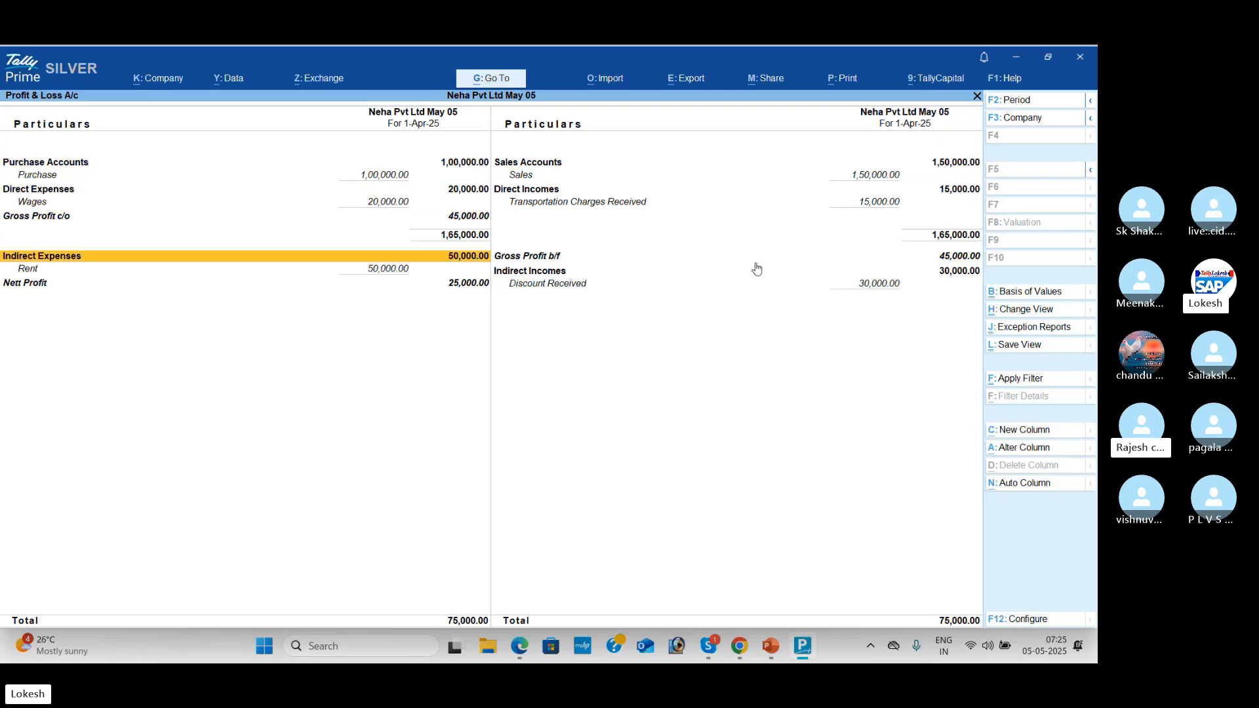
key("Down")
key("Down")
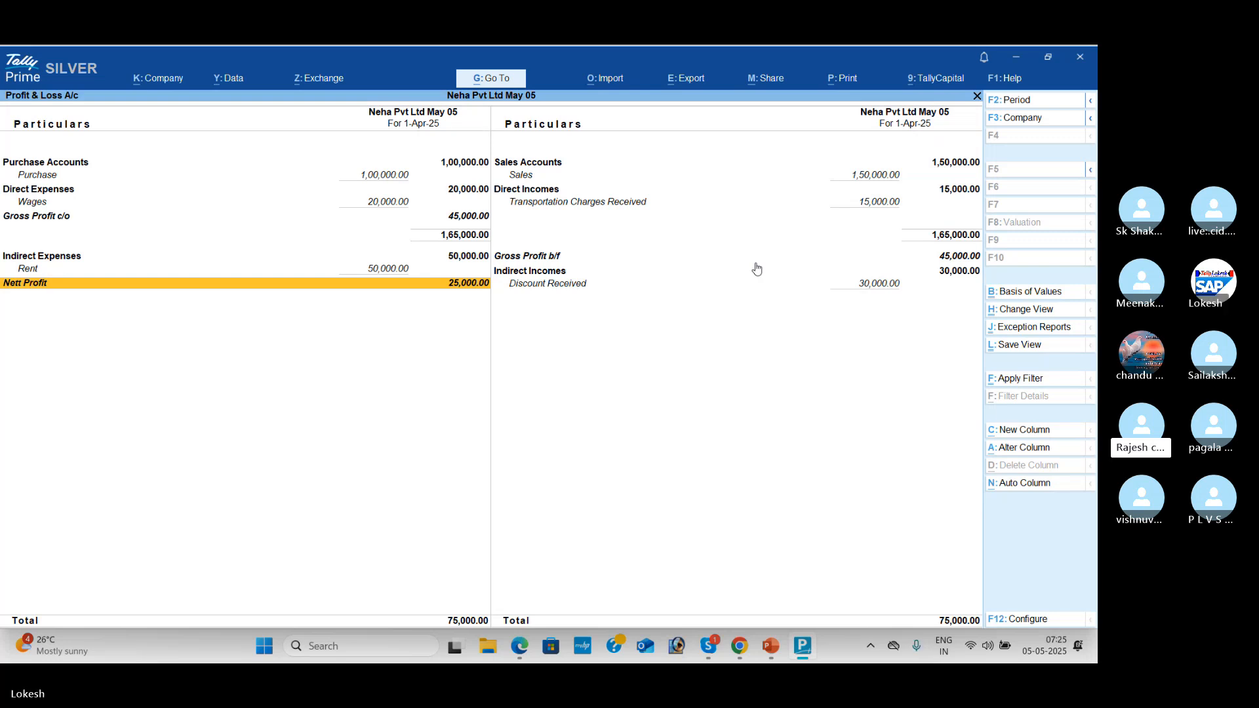
key("Escape")
key("Down")
key("Up")
key("Up")
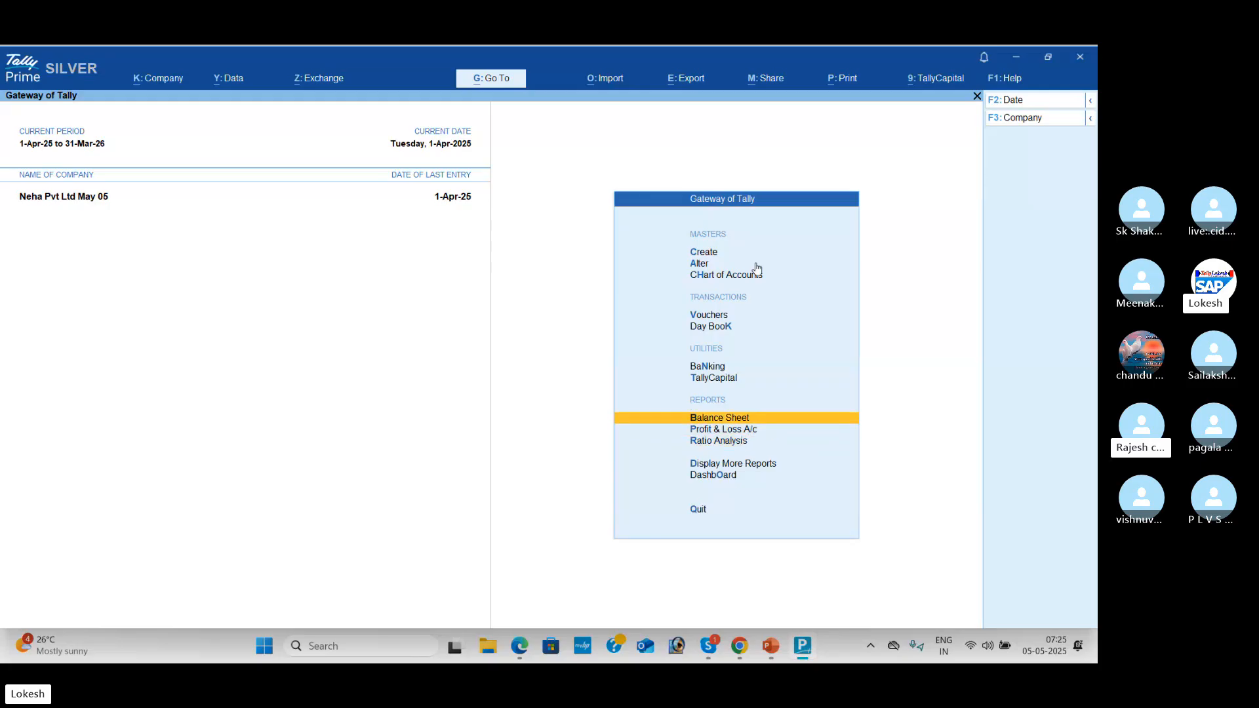
key("Return")
key("alt+F5")
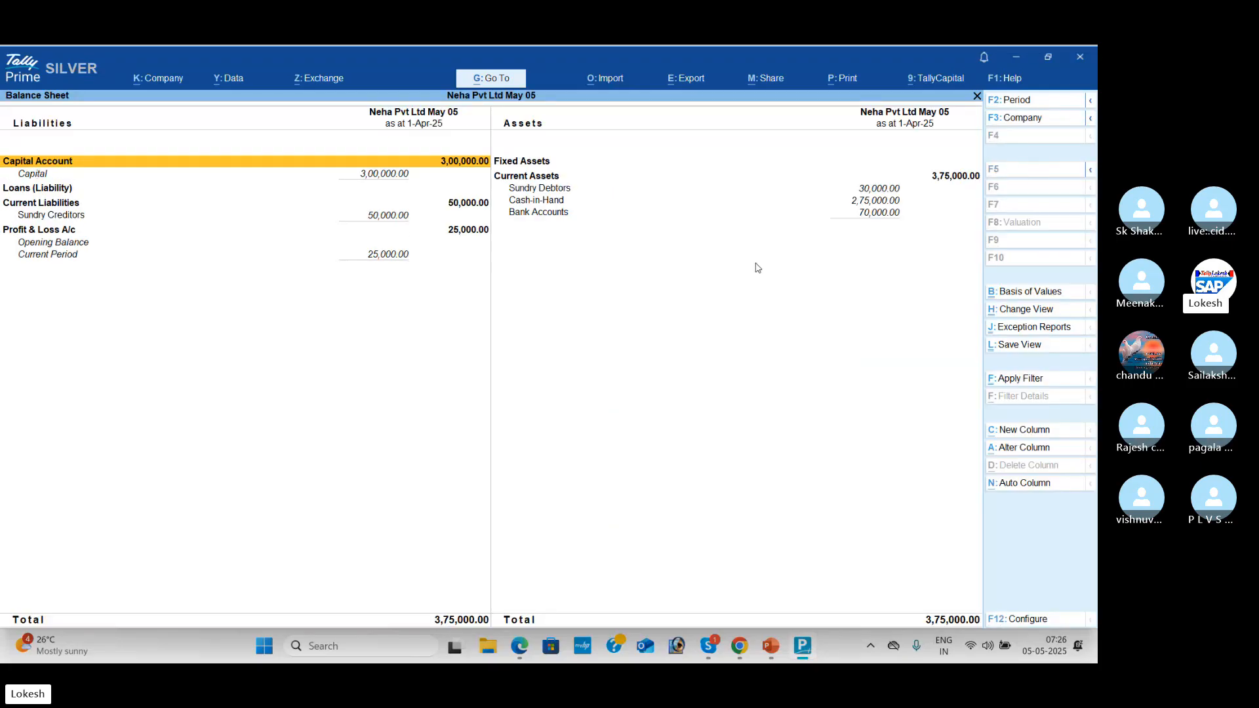
key("Escape")
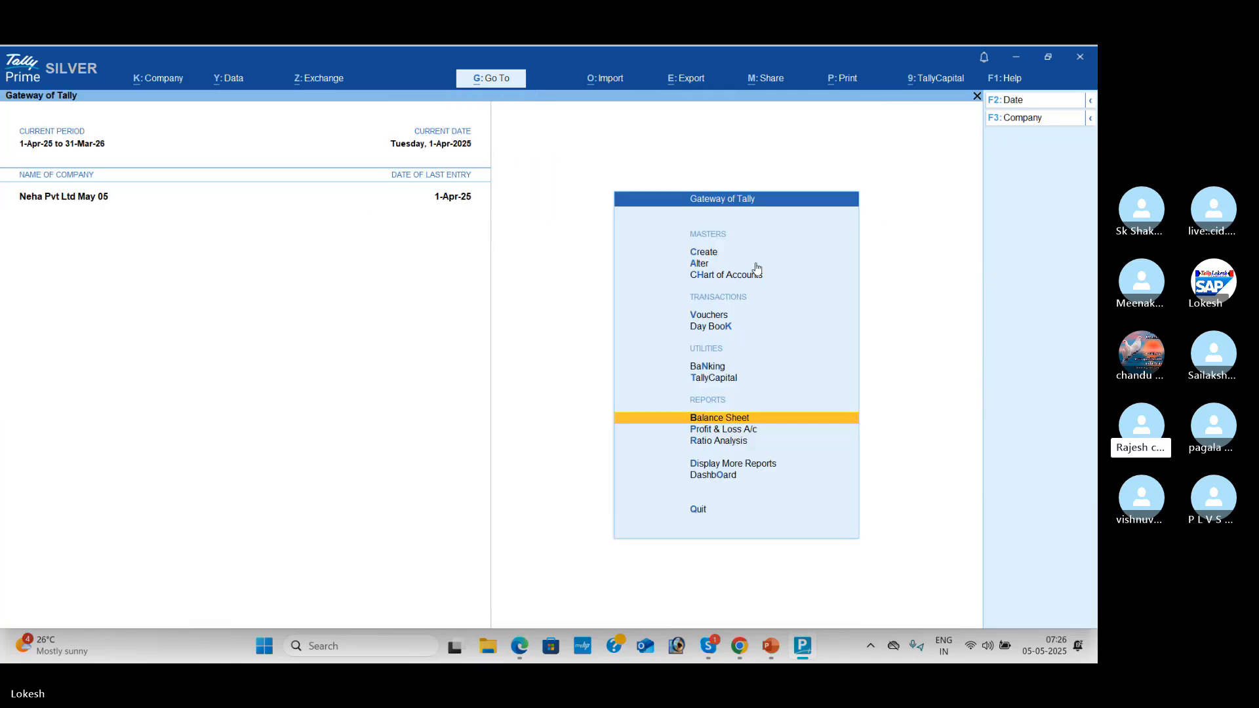
key("Down")
key("Down")
key("Down")
key("Down")
key("Return")
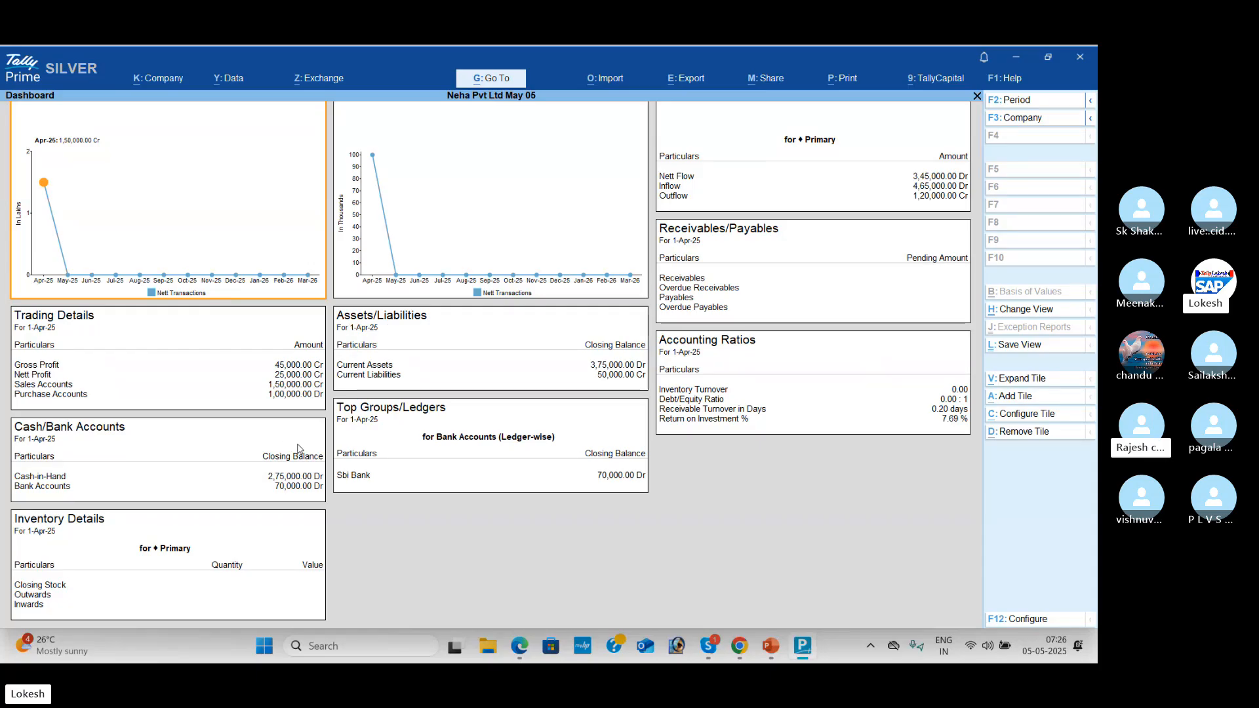
Step: View the Trial Balance with ledgers expanded, then check the Cash/Bank summary in Account Books
key("Escape")
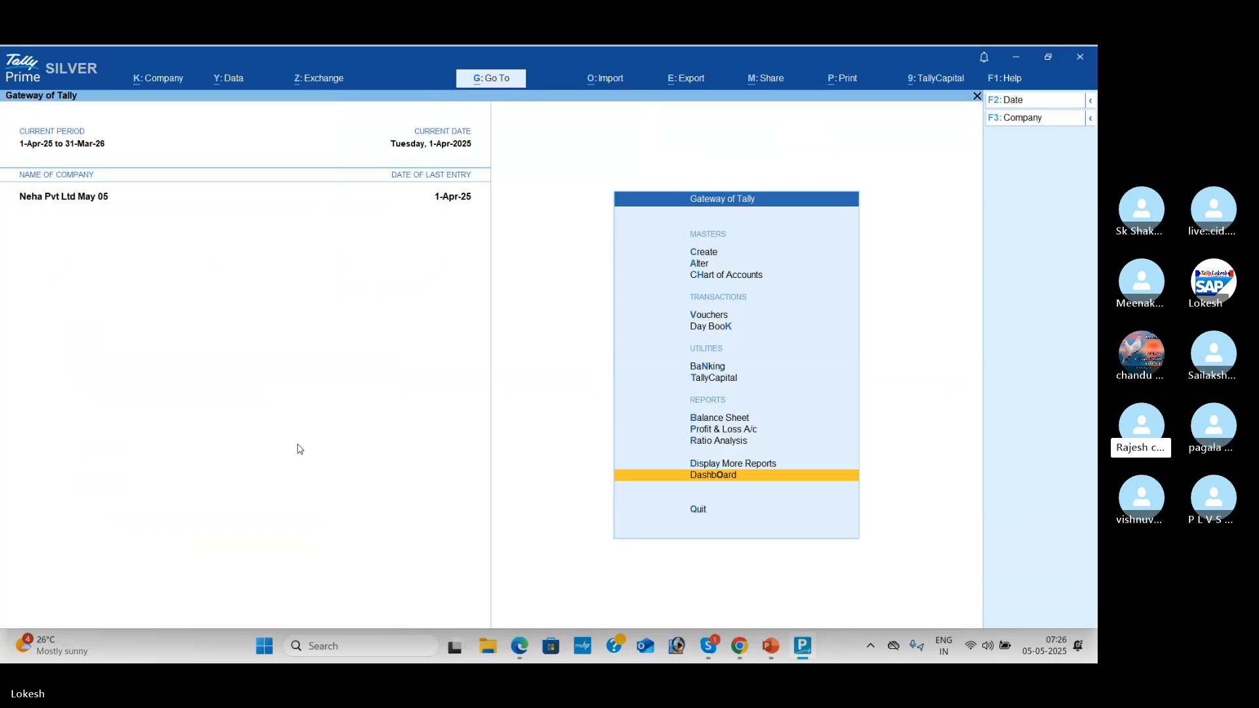
key("Return")
key("Return")
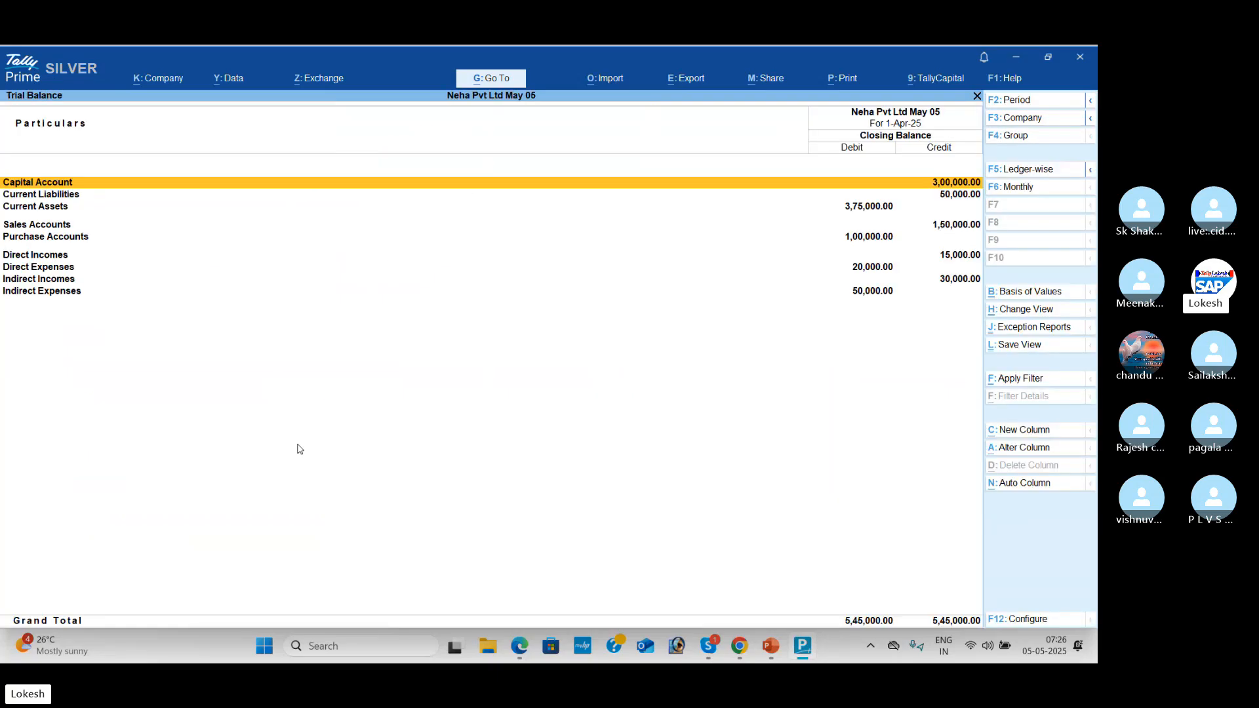
key("alt+F5")
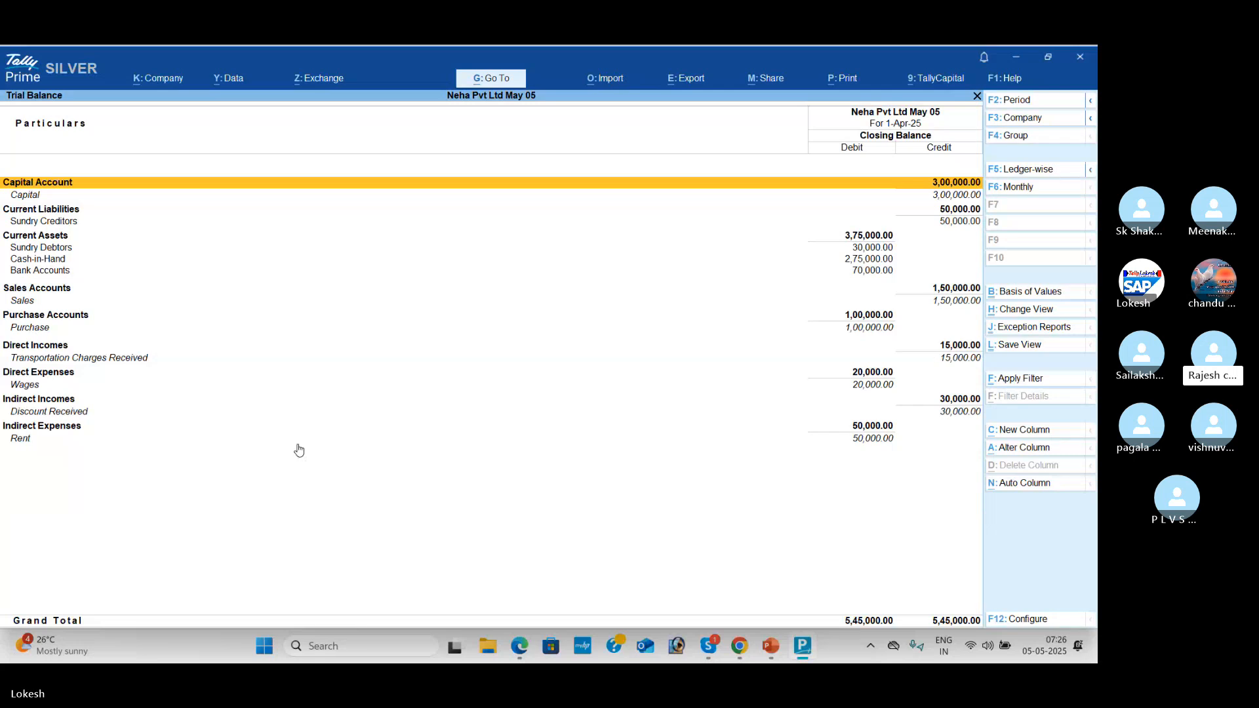
key("Escape")
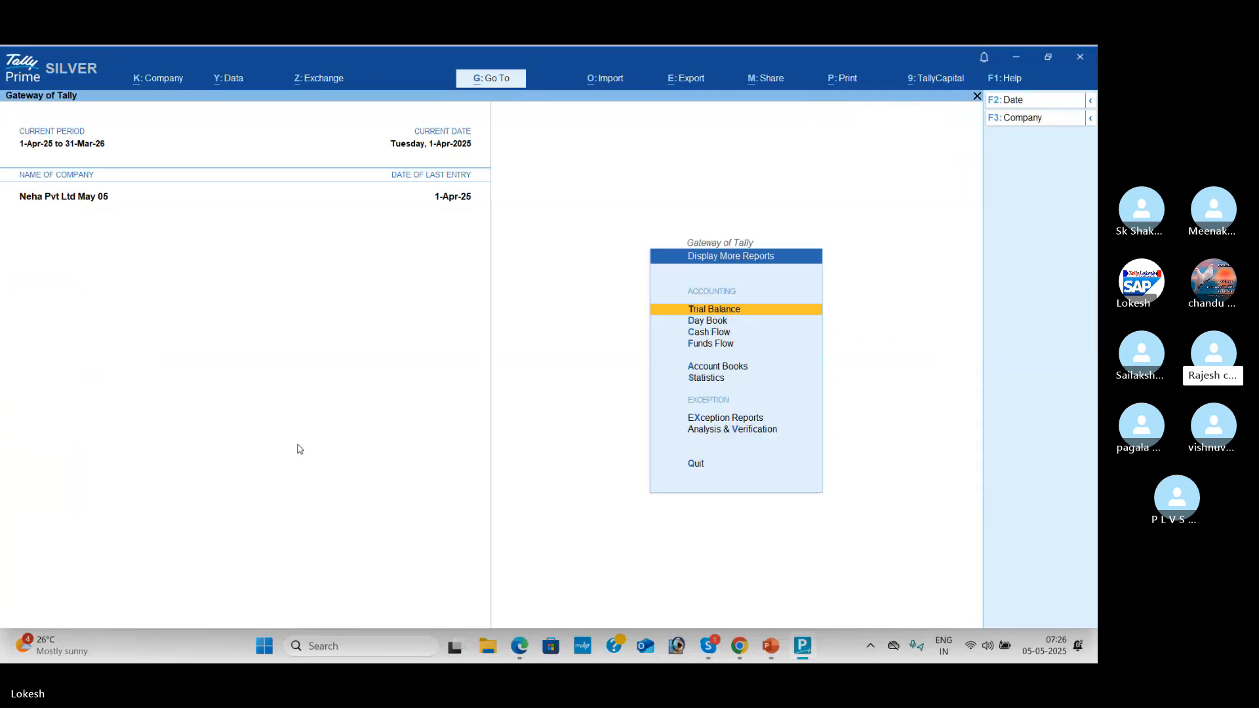
key("Down")
key("Down")
key("Down")
key("Down")
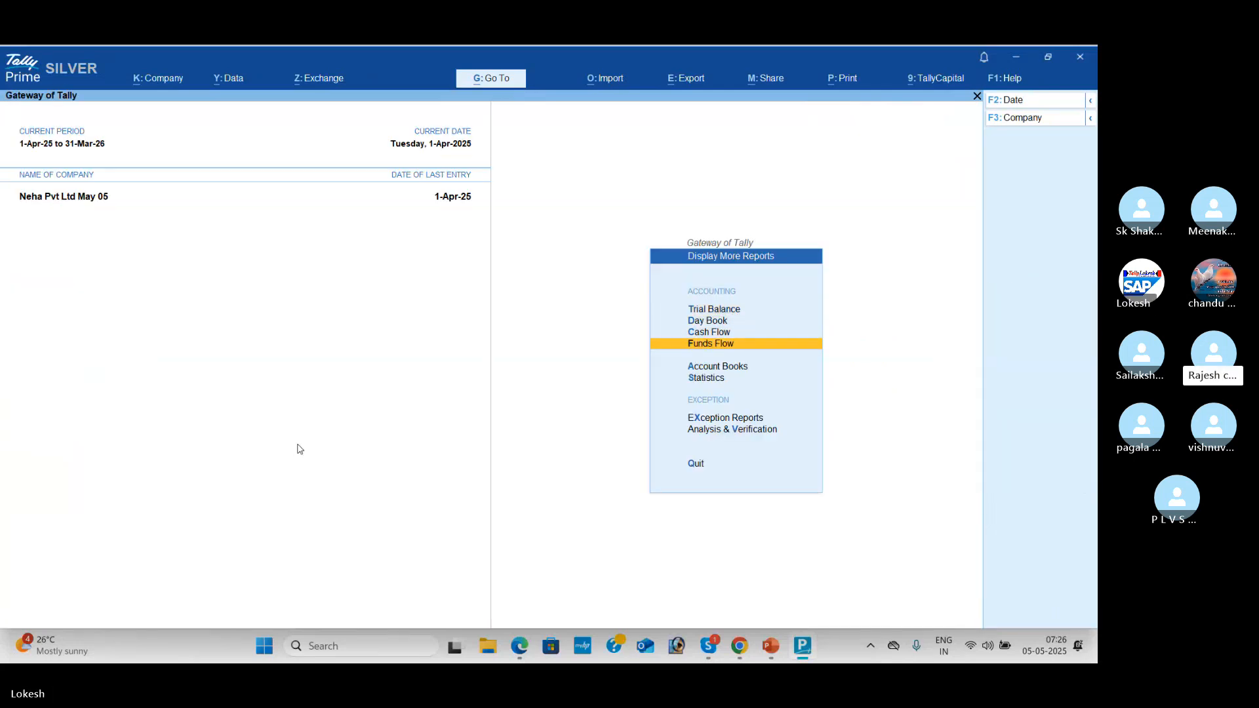
key("Return")
key("Return")
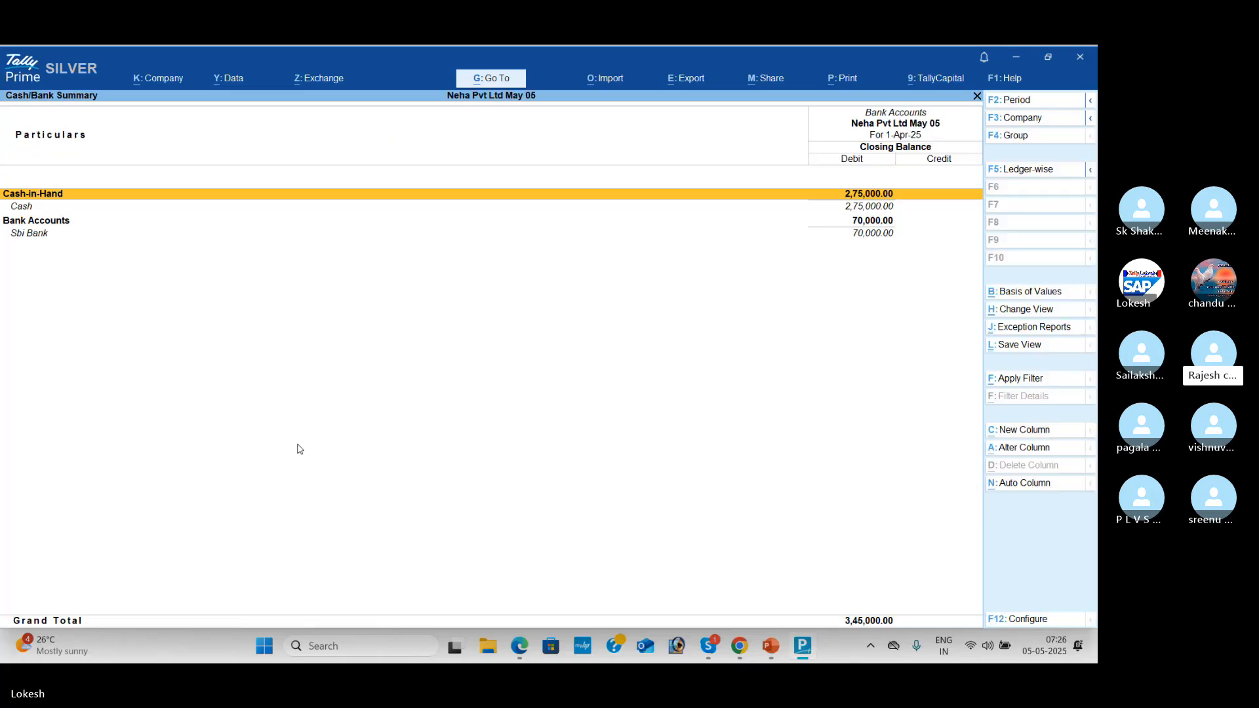
key("Escape")
key("Down")
key("Down")
key("Down")
key("Down")
key("Down")
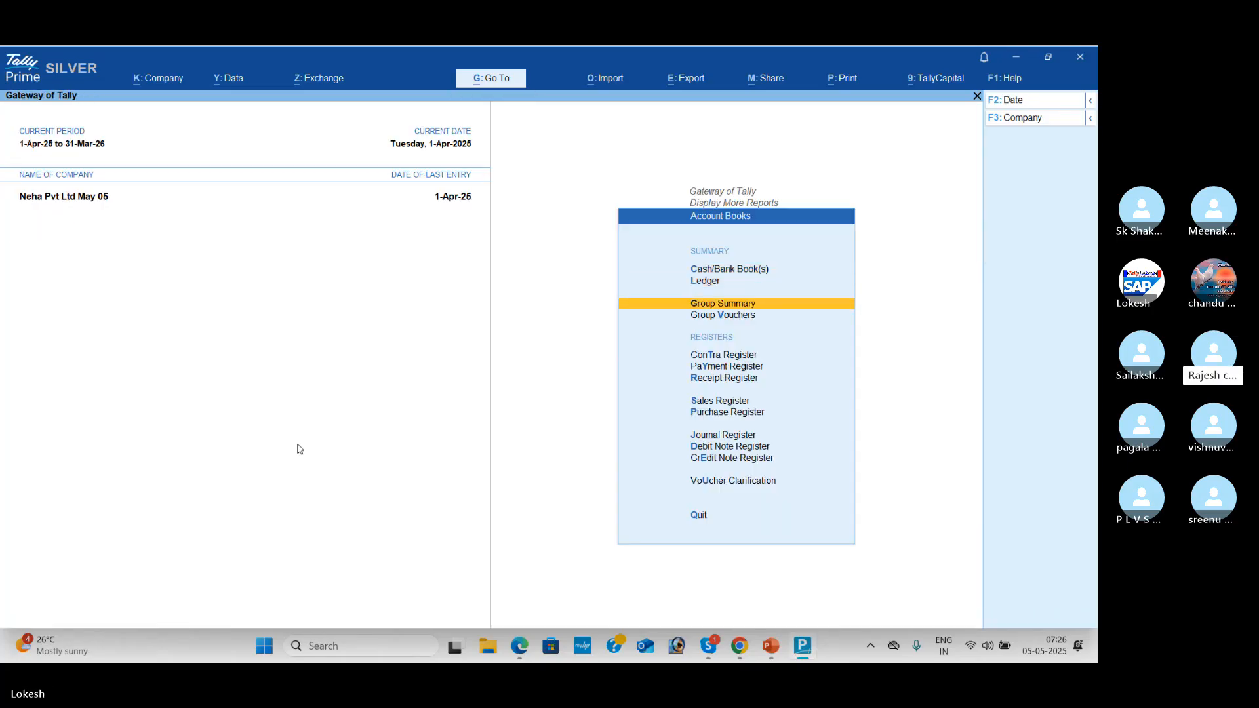
Step: Check the Purchase Register and the Sales Register
key("p")
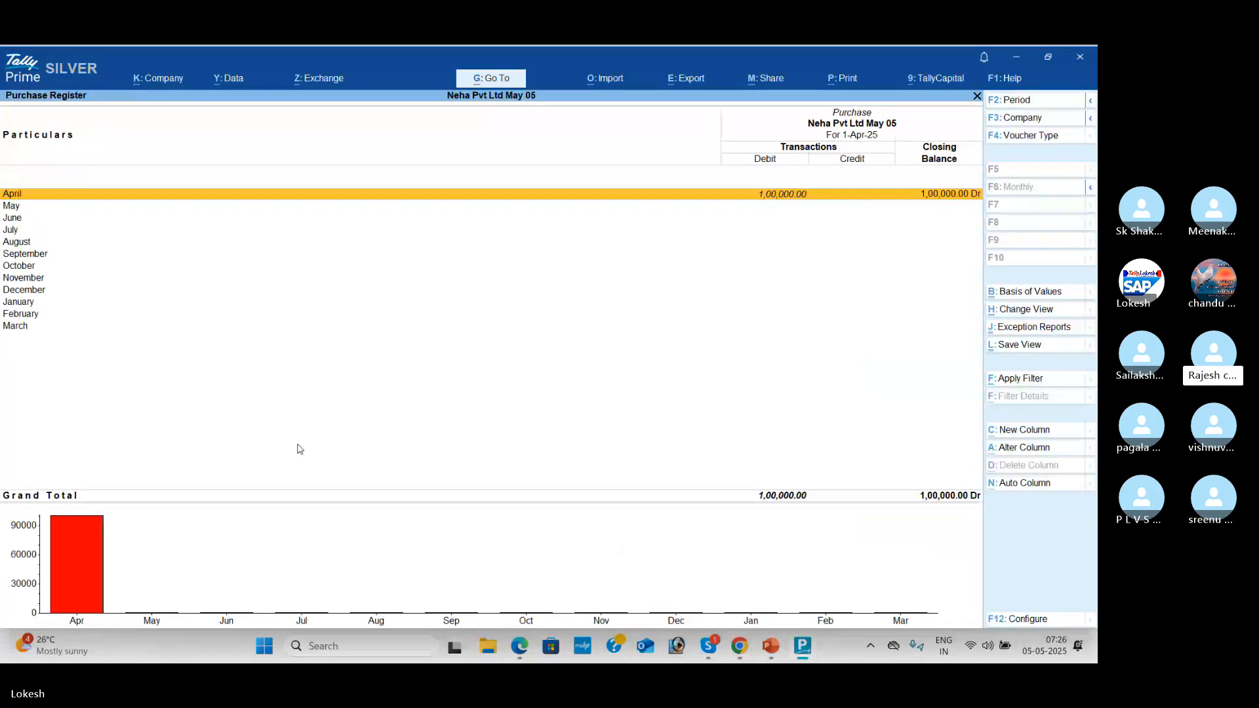
key("Escape")
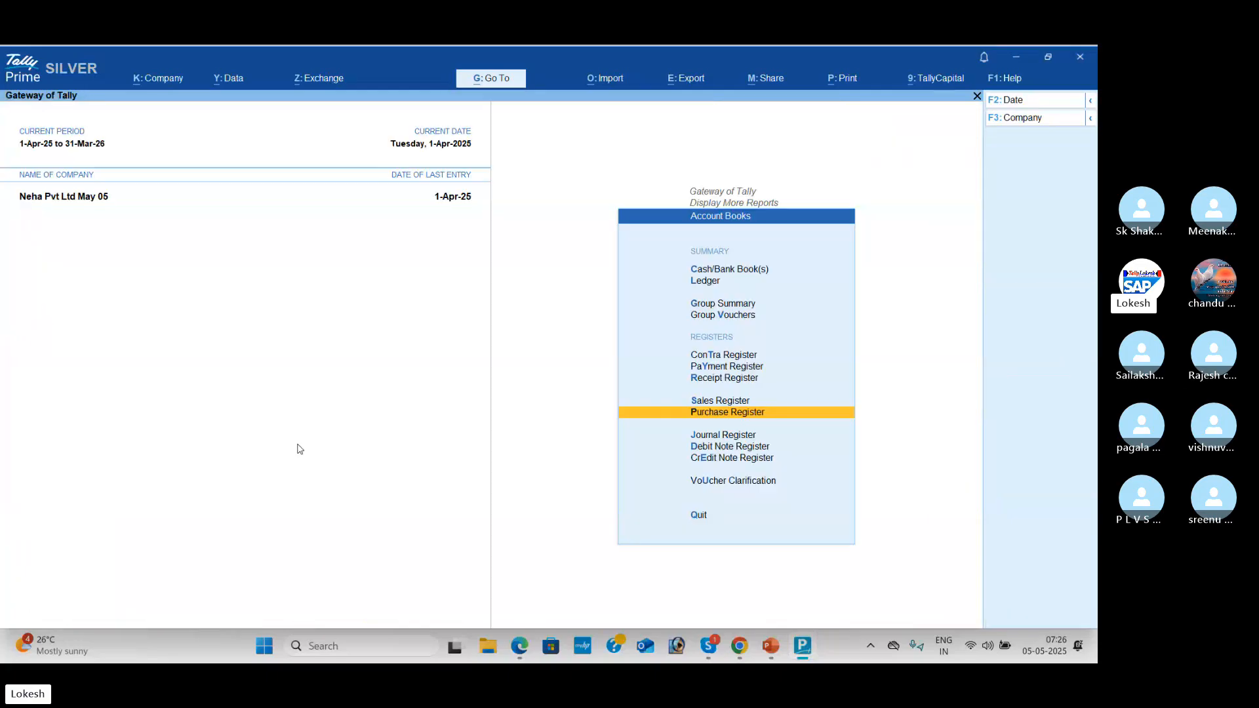
key("Up")
key("Return")
key("Escape")
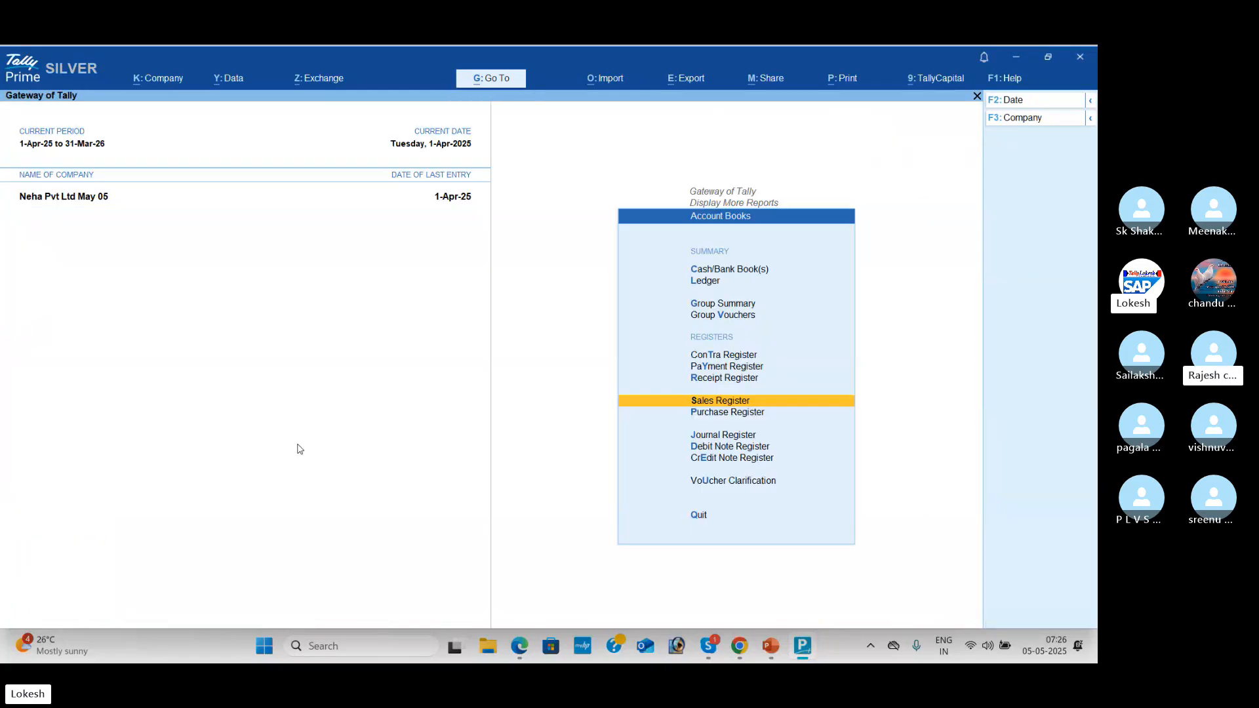
Step: Review April's receipt vouchers in the Receipt Register (4,65,000)
key("Up")
key("Return")
key("Return")
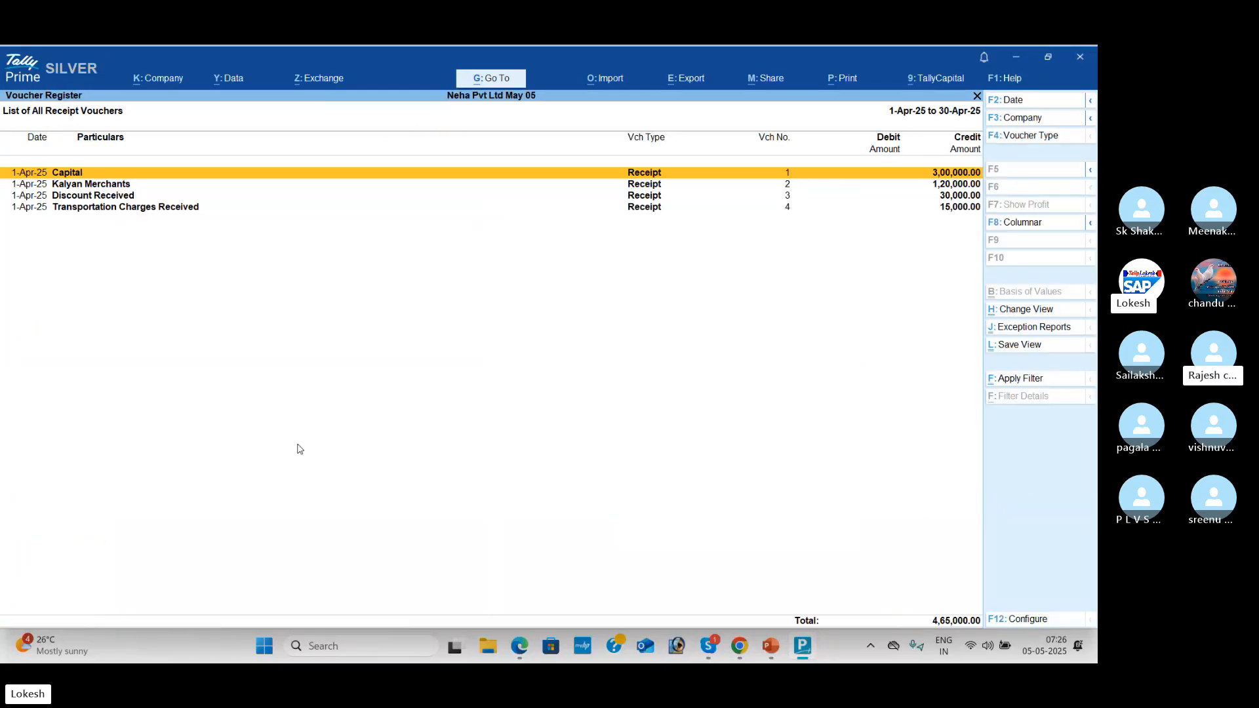
key("Escape")
Step: Review April's Payment Register and Contra Register (70,000) vouchers, then back out to the reports list
key("Escape")
key("Up")
key("Return")
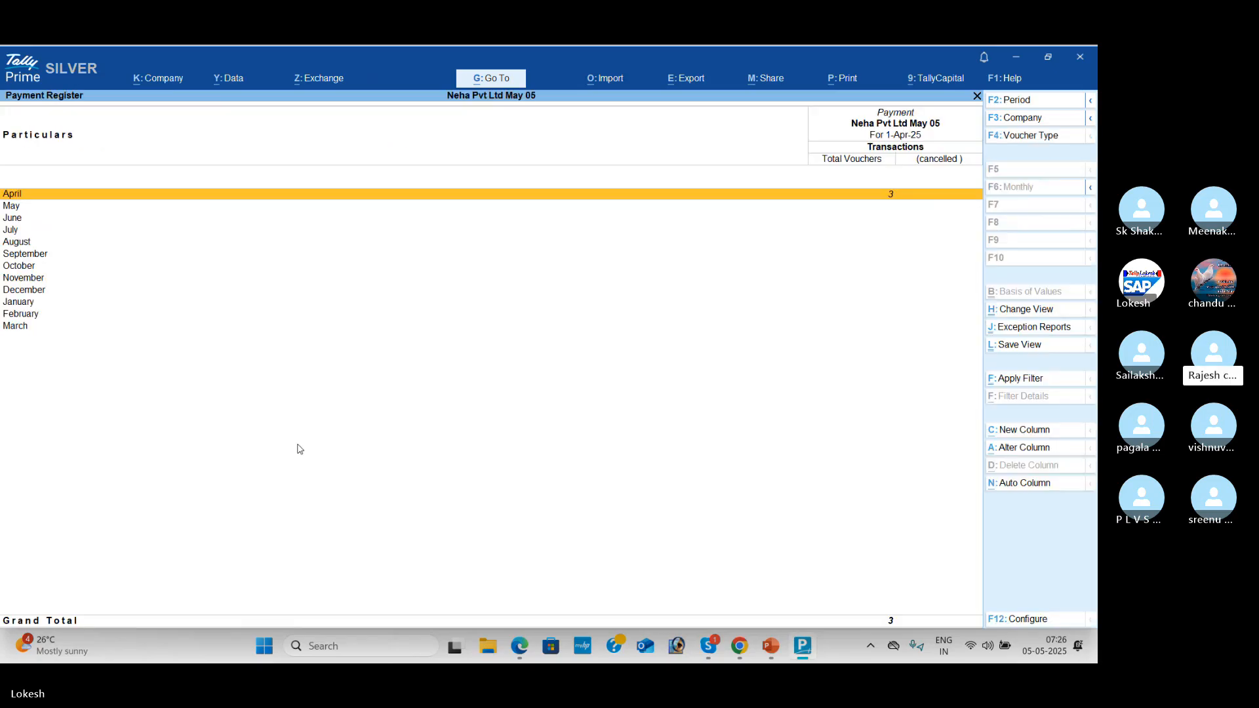
key("Return")
key("Escape")
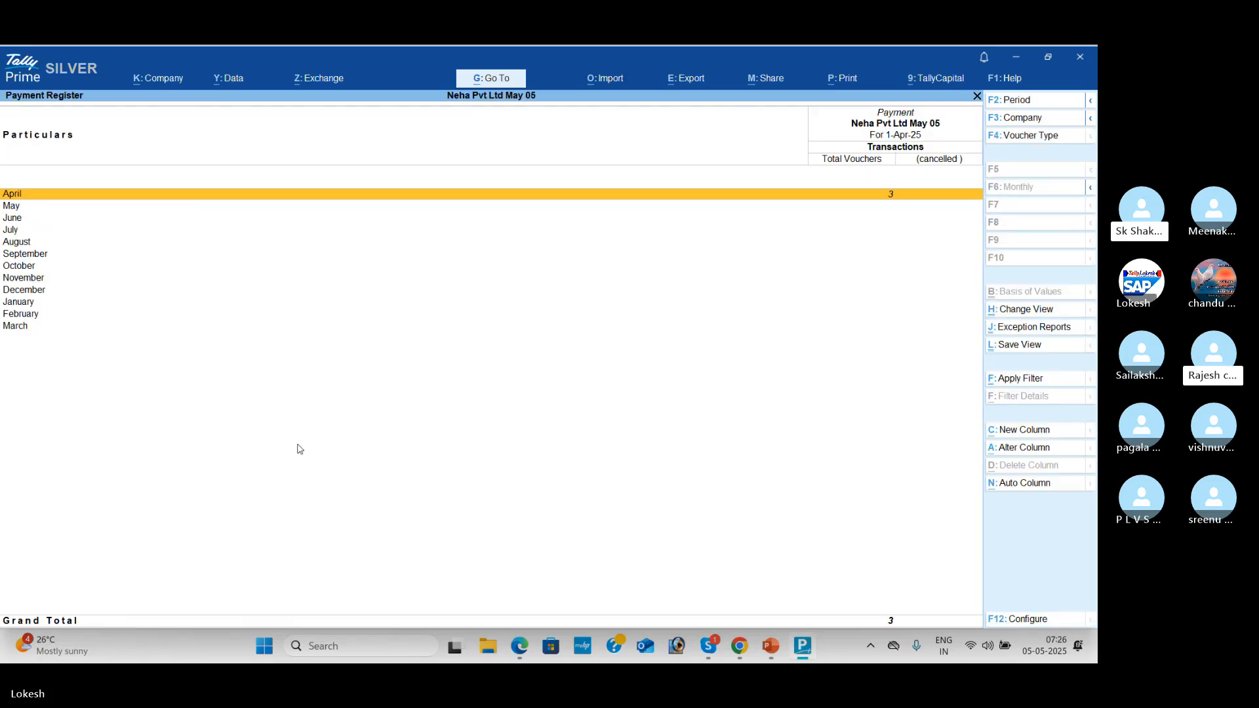
key("Escape")
key("Up")
key("Return")
key("Return")
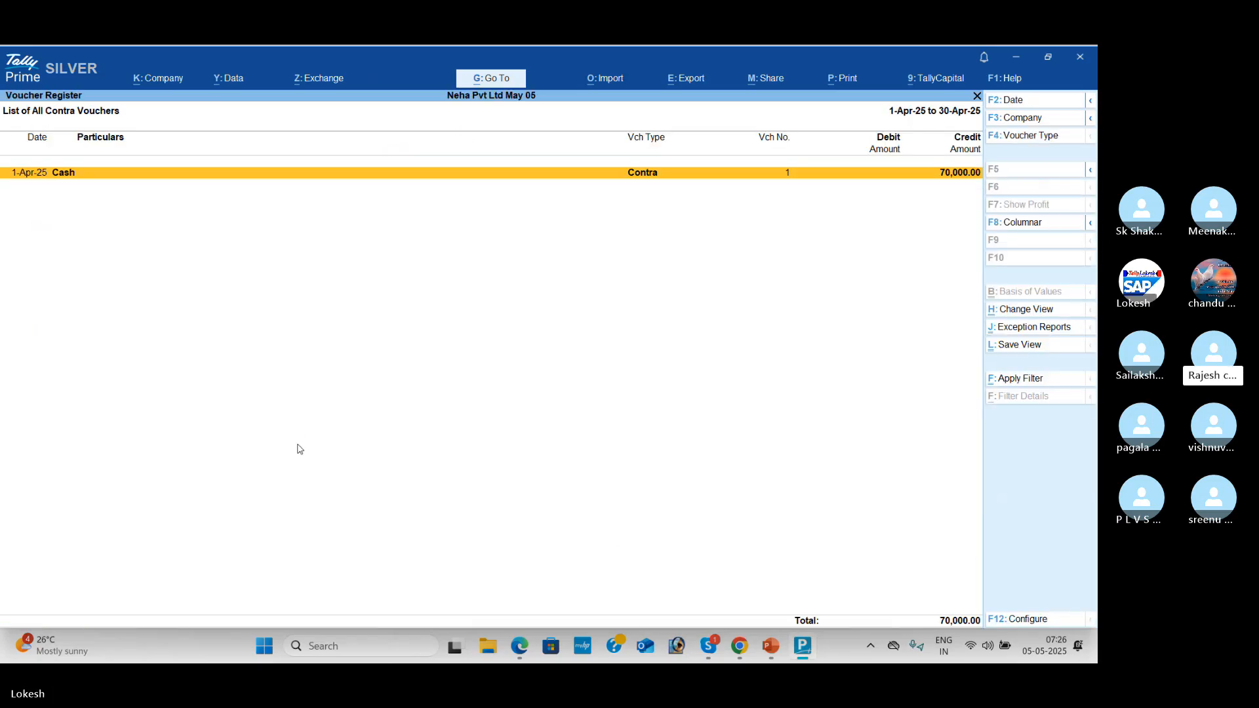
key("Escape")
key("Escape")
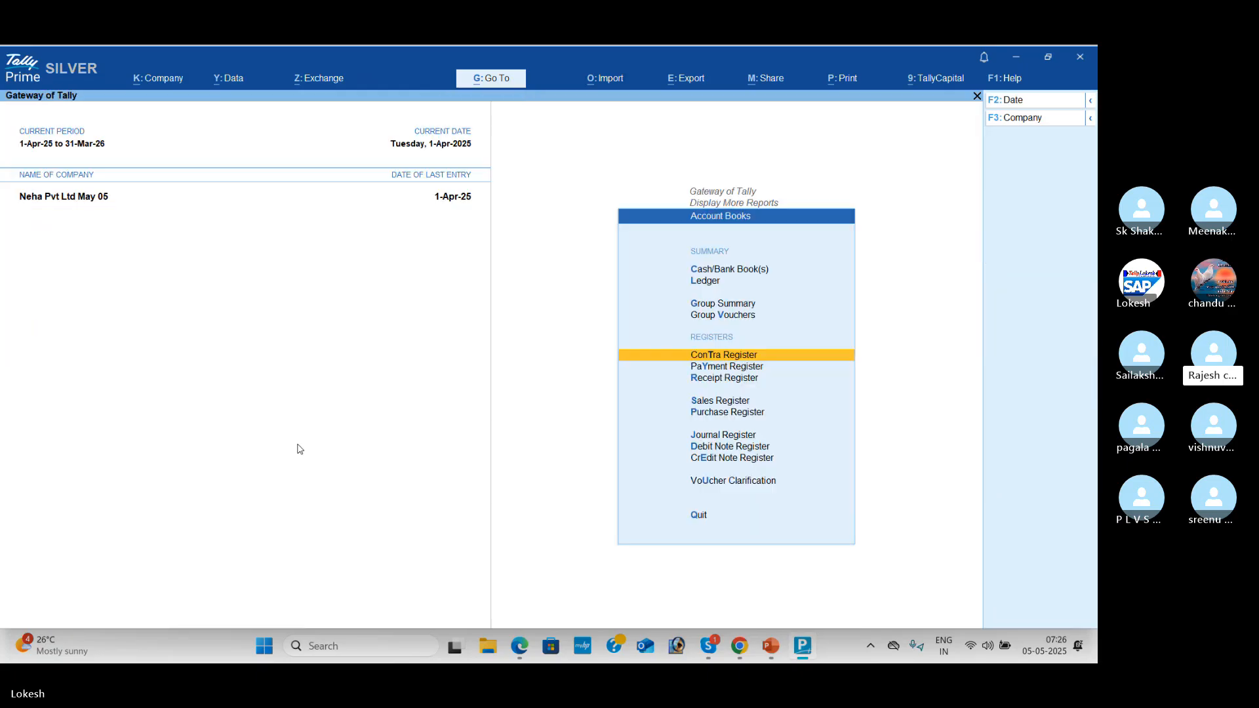
key("Escape")
key("Down")
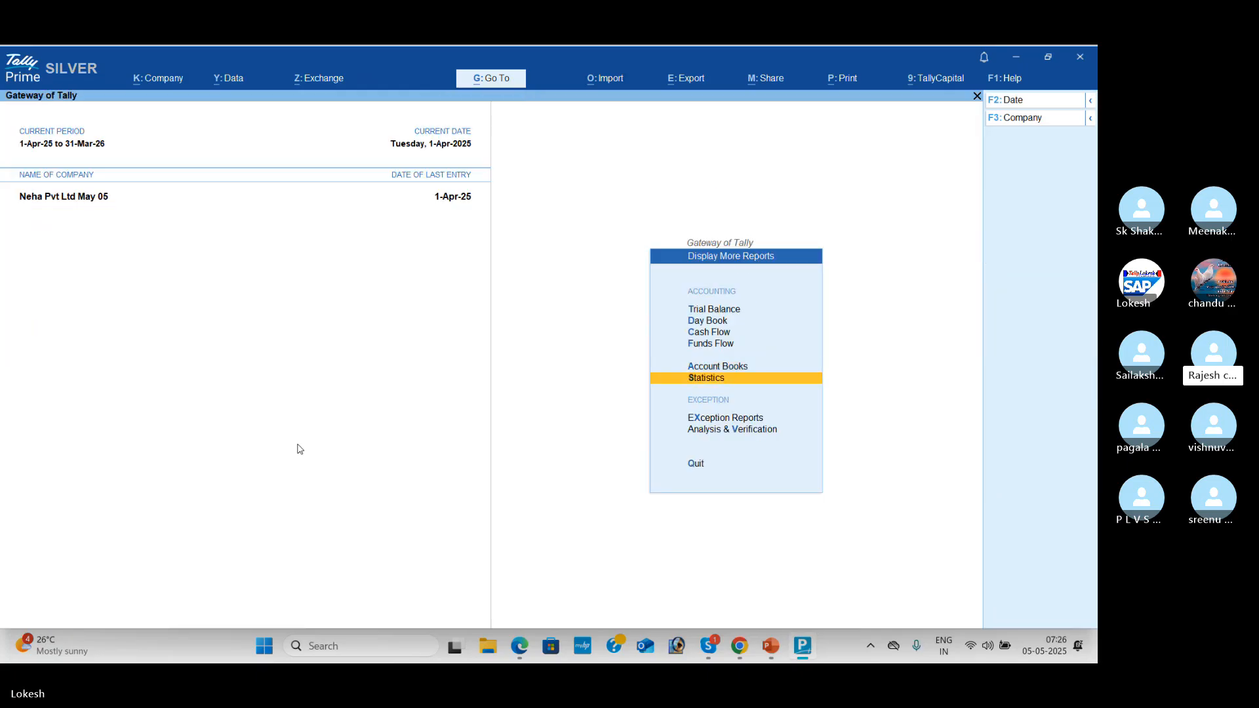
Step: Open Statistics and review voucher counts by type, Contra through Sales, totalling 10 vouchers
key("Return")
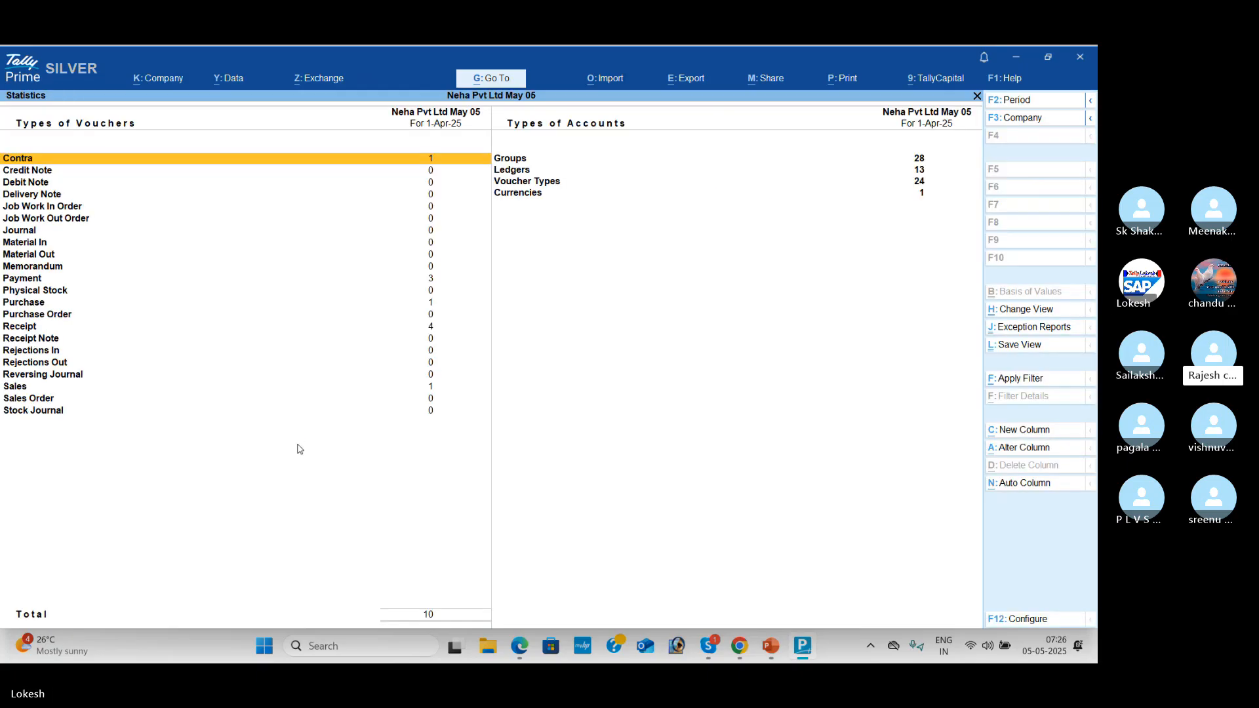
key("Down")
key("Down")
key("Down")
key("Down")
key("Down")
key("Down")
key("Down")
key("Down")
key("Down")
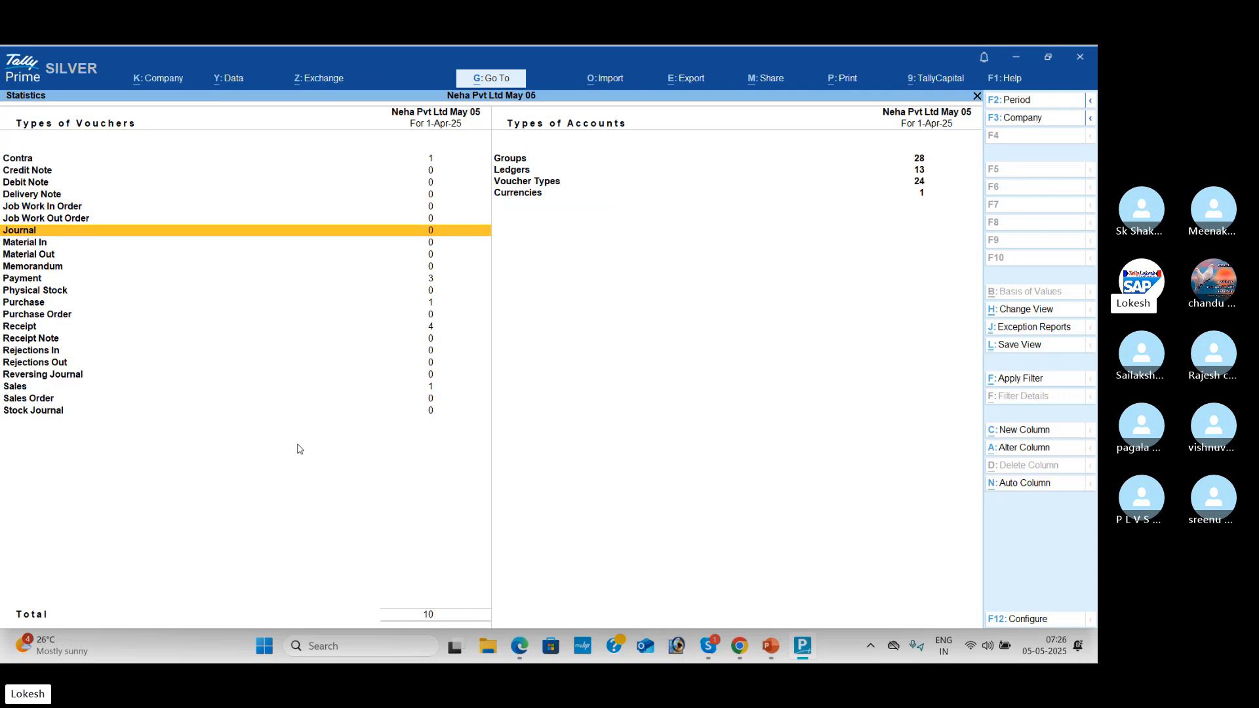
key("Down")
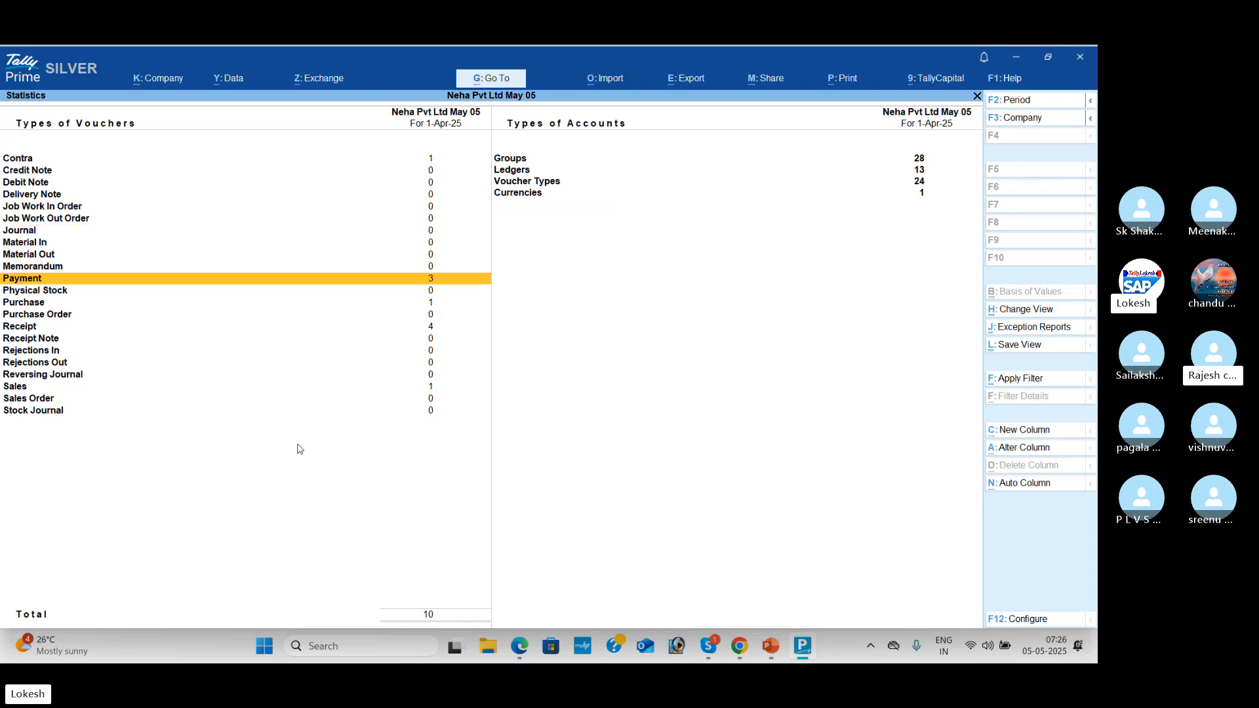
key("Down")
key("Down")
key("Down")
key("Down")
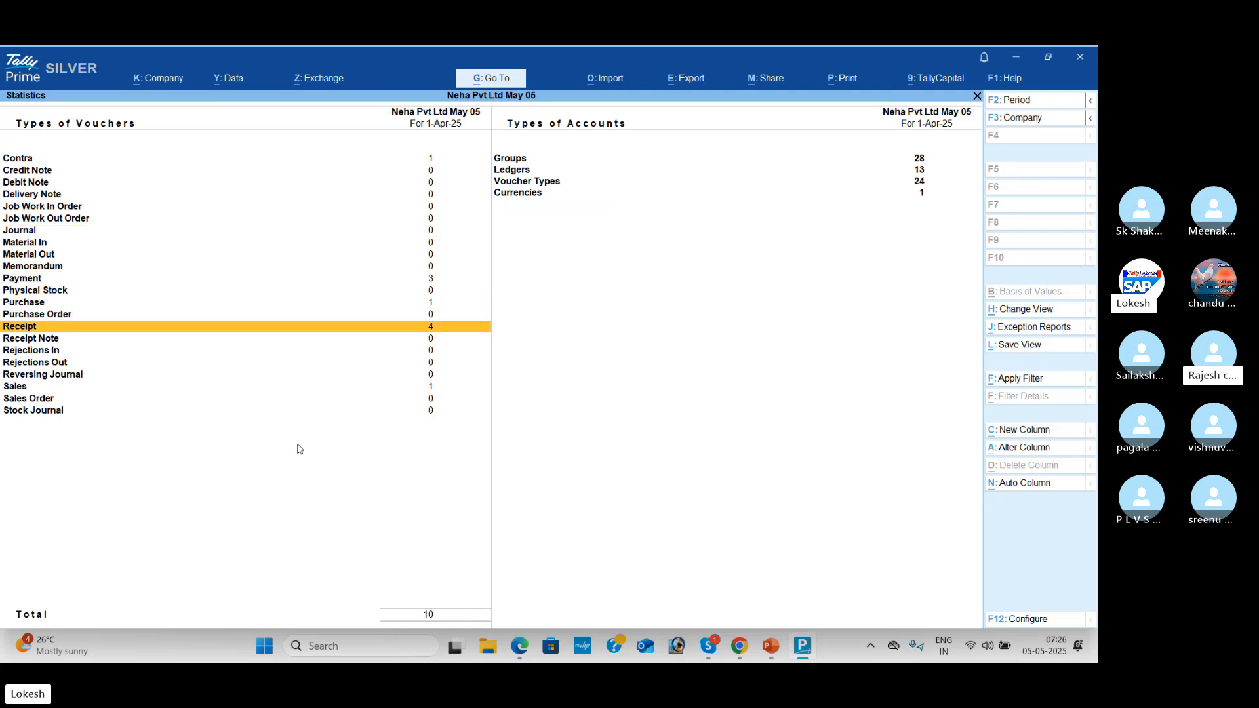
key("Down")
key("Down")
key("Down")
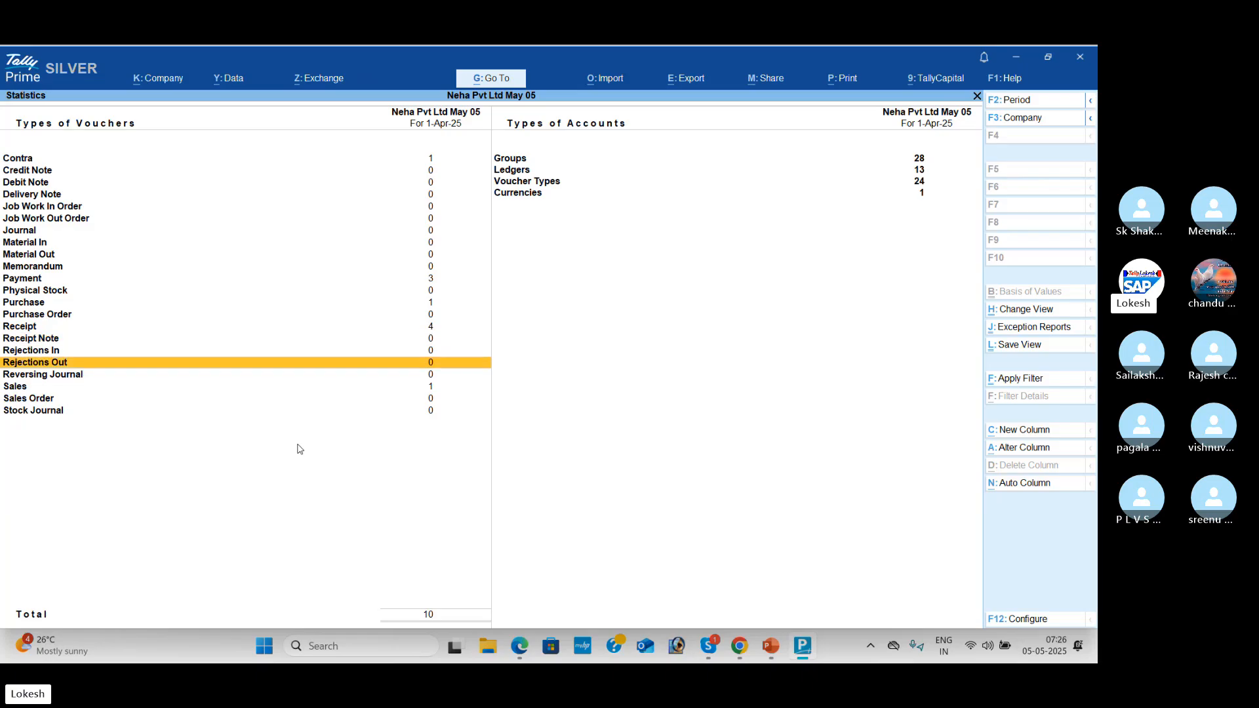
key("Down")
key("Down")
Step: Check the account-type counts from Groups to Currencies, then return to the Gateway of Tally
key("Right")
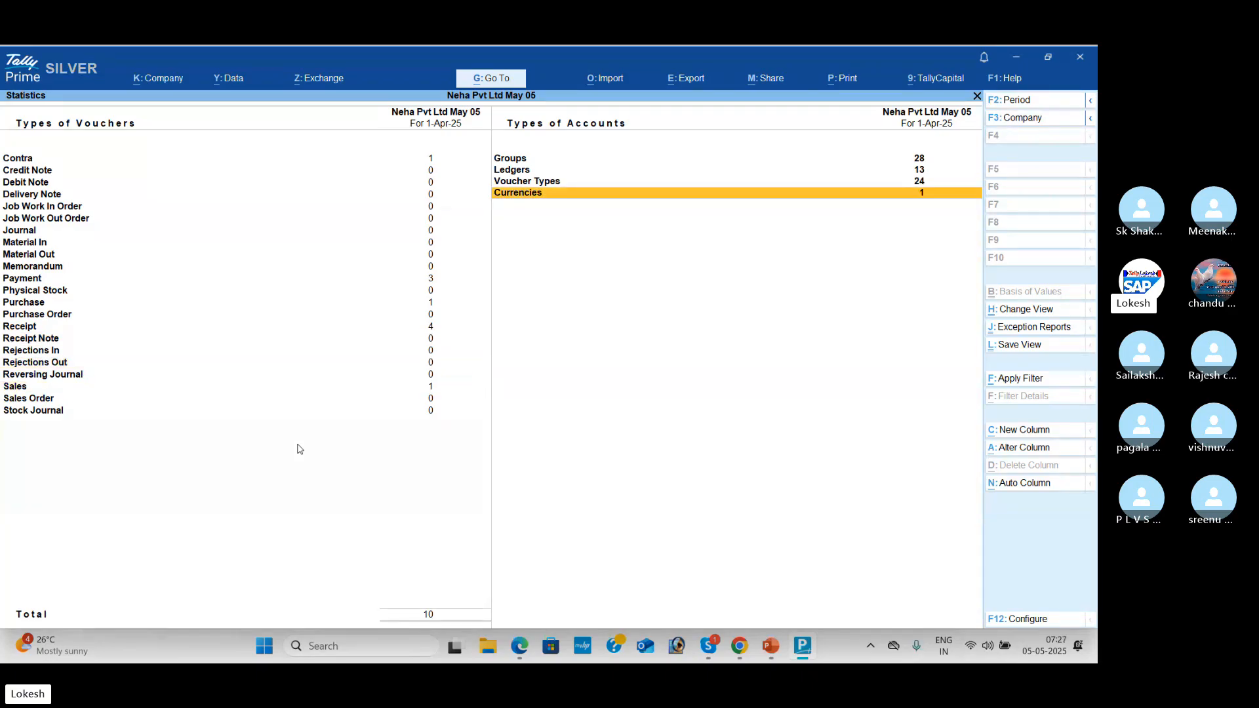
key("Up")
key("Up")
key("Up")
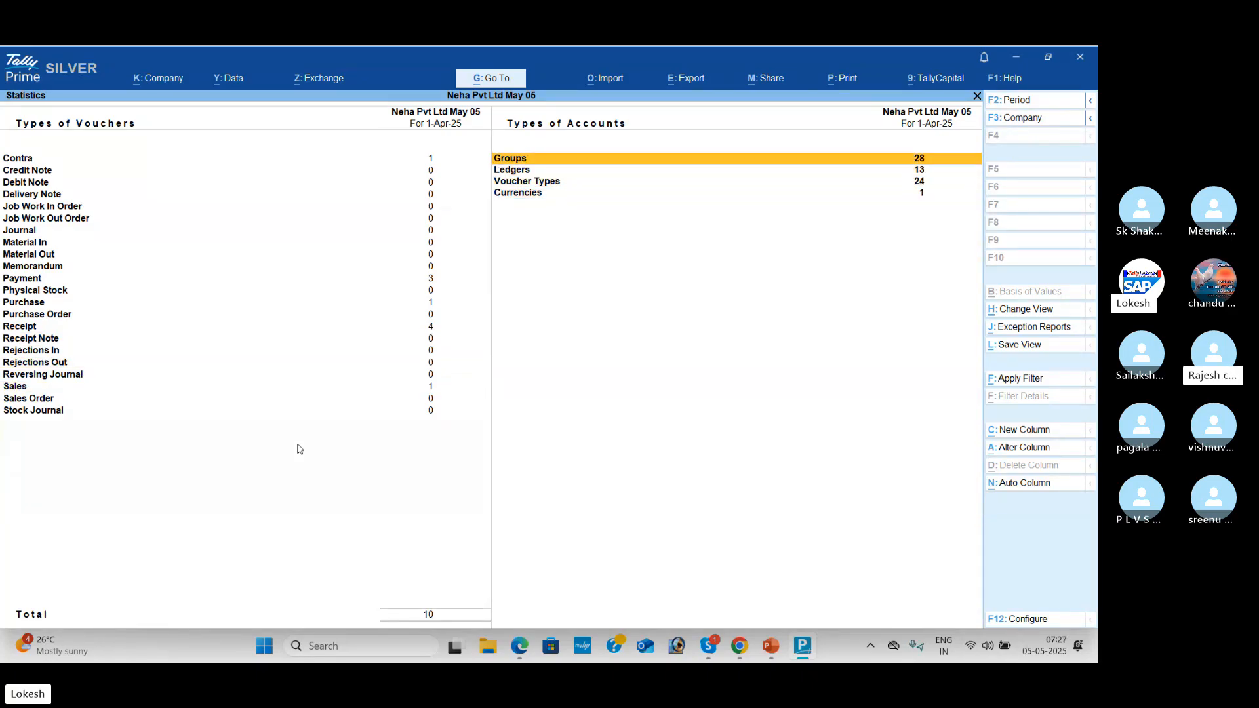
key("Down")
key("Down")
key("Down")
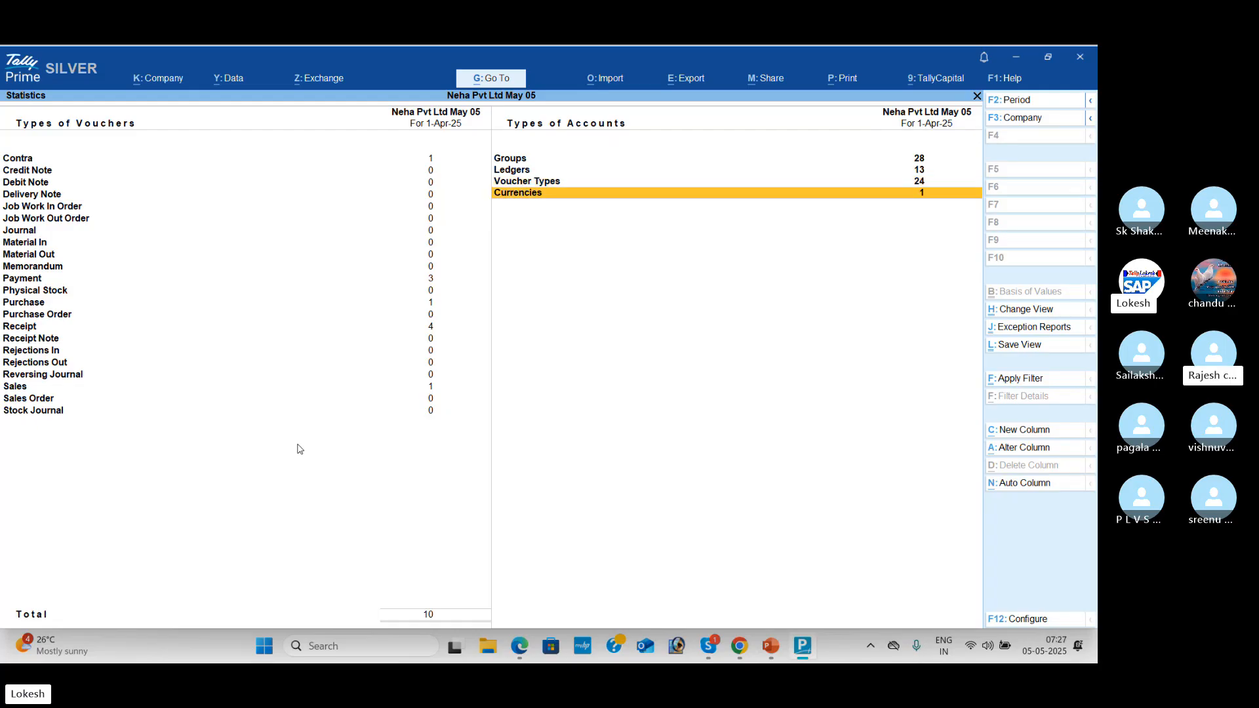
key("Escape")
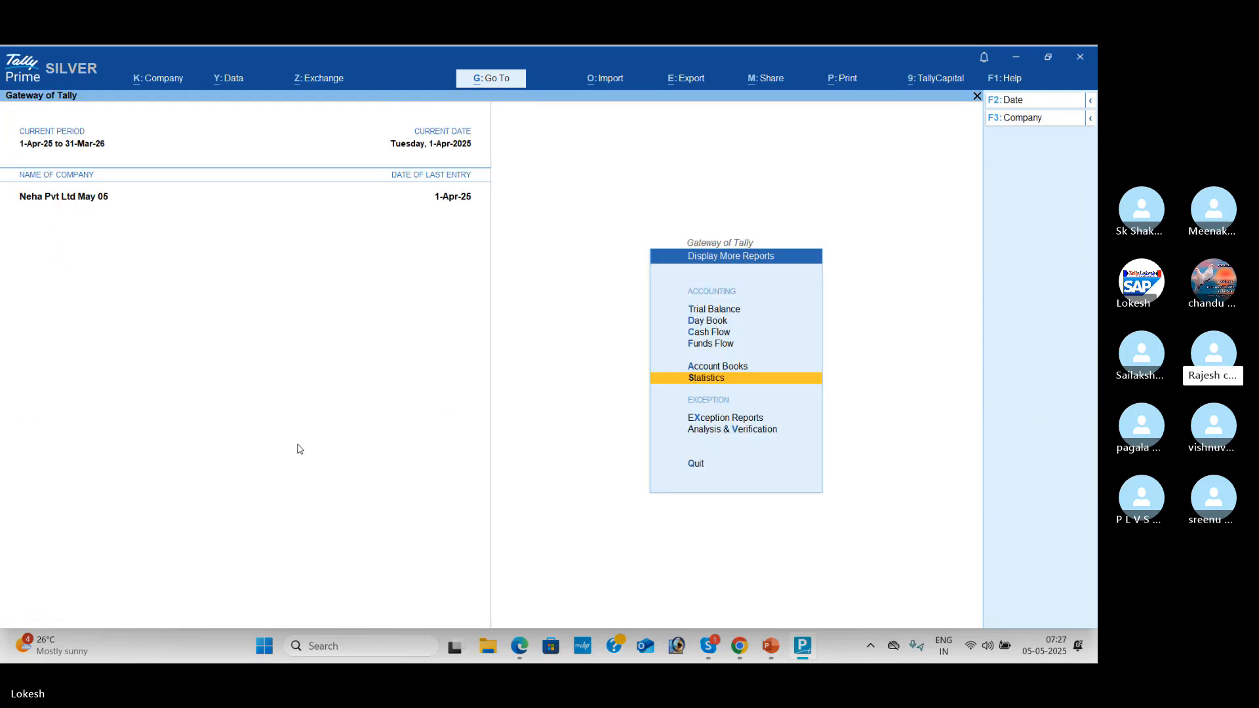
key("Escape")
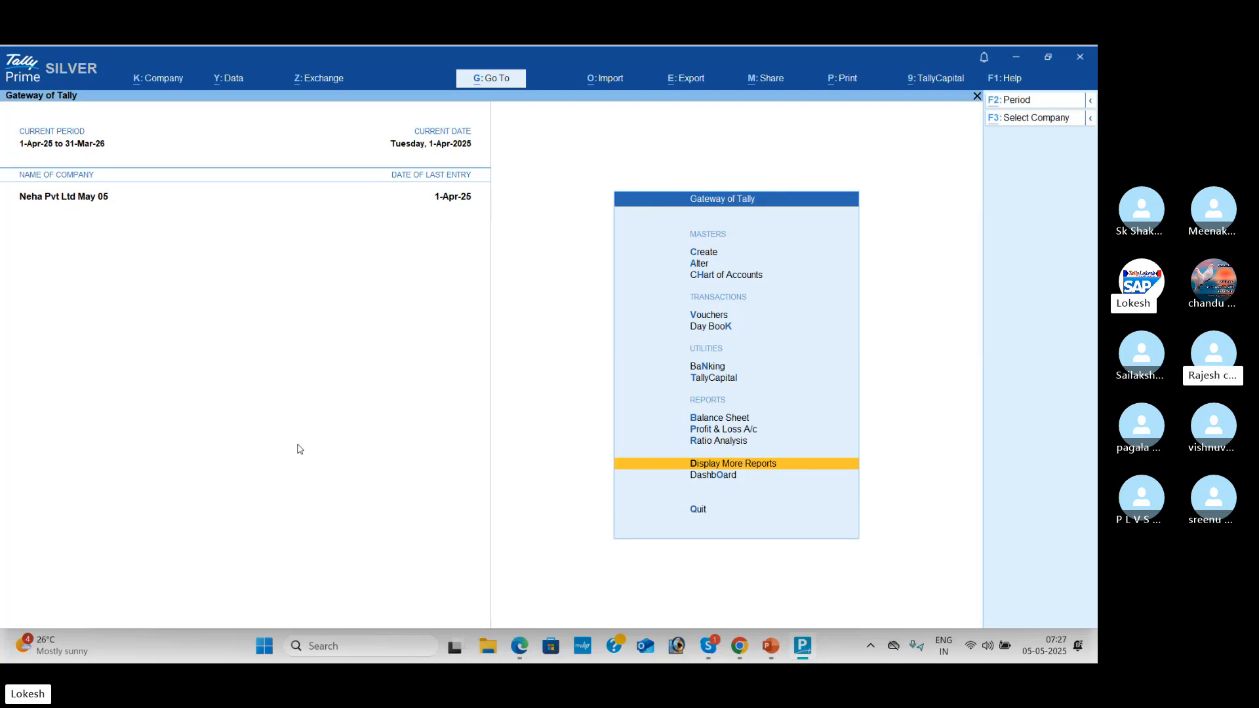
key("alt+Tab")
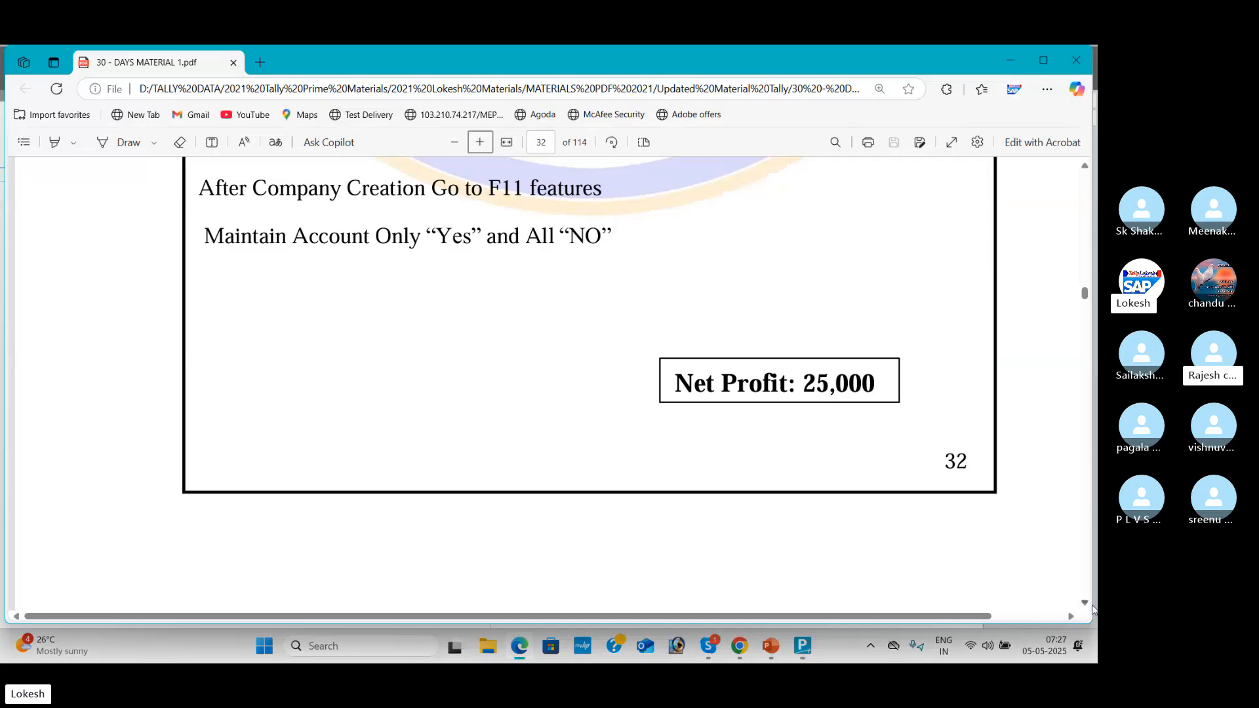
Step: Show page 33's Problem-2 Kalyan Traders table zoomed out in the PDF, then return to TallyPrime
scroll(1086, 605, "down", 10)
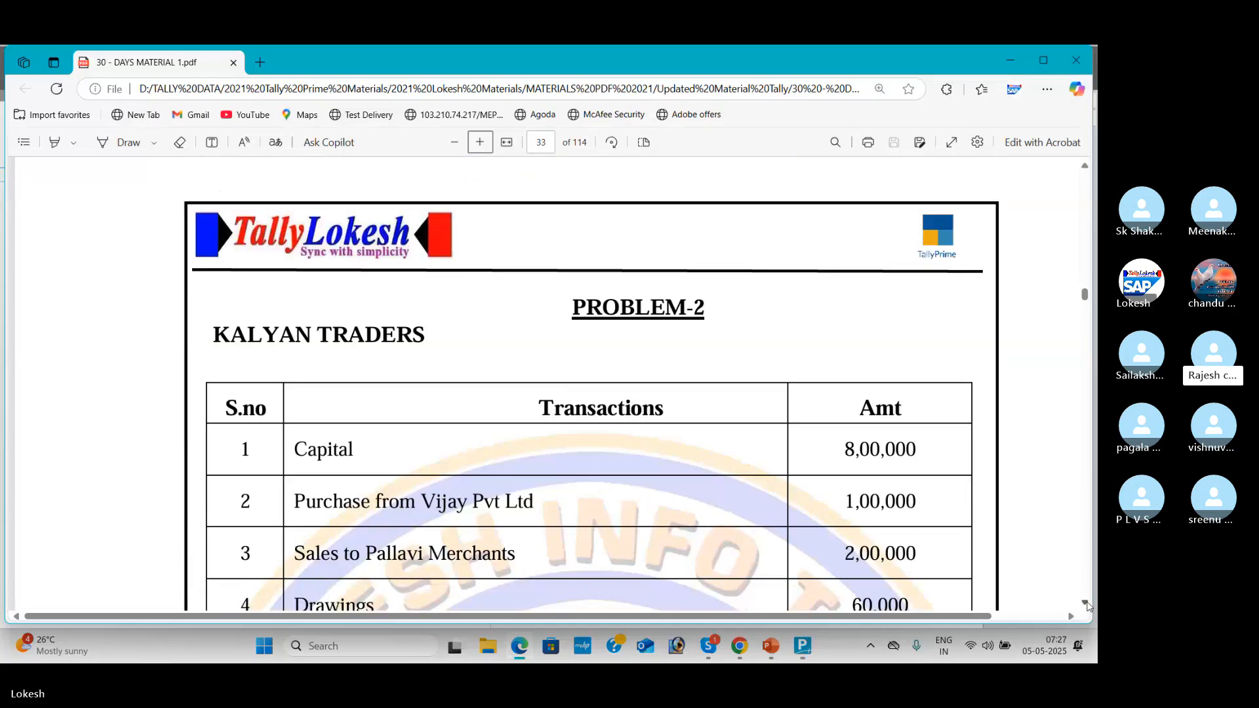
left_click(1083, 170)
scroll(1083, 174, "up", 3)
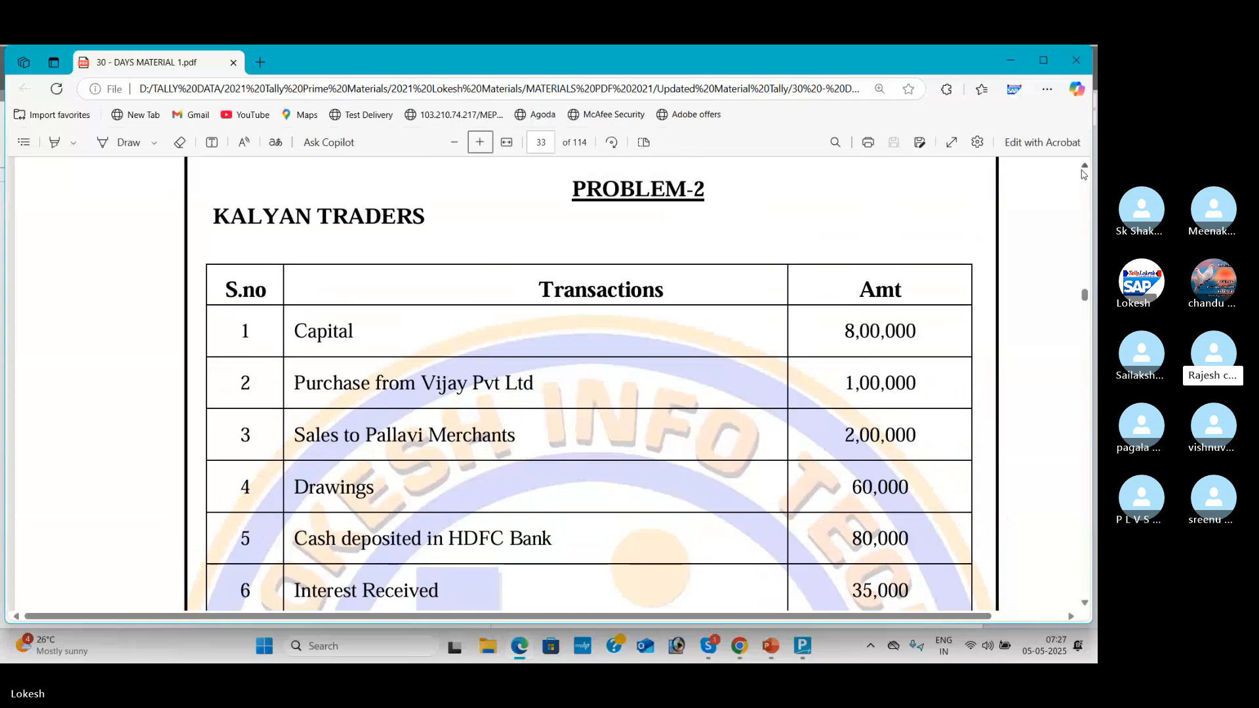
left_click(455, 142)
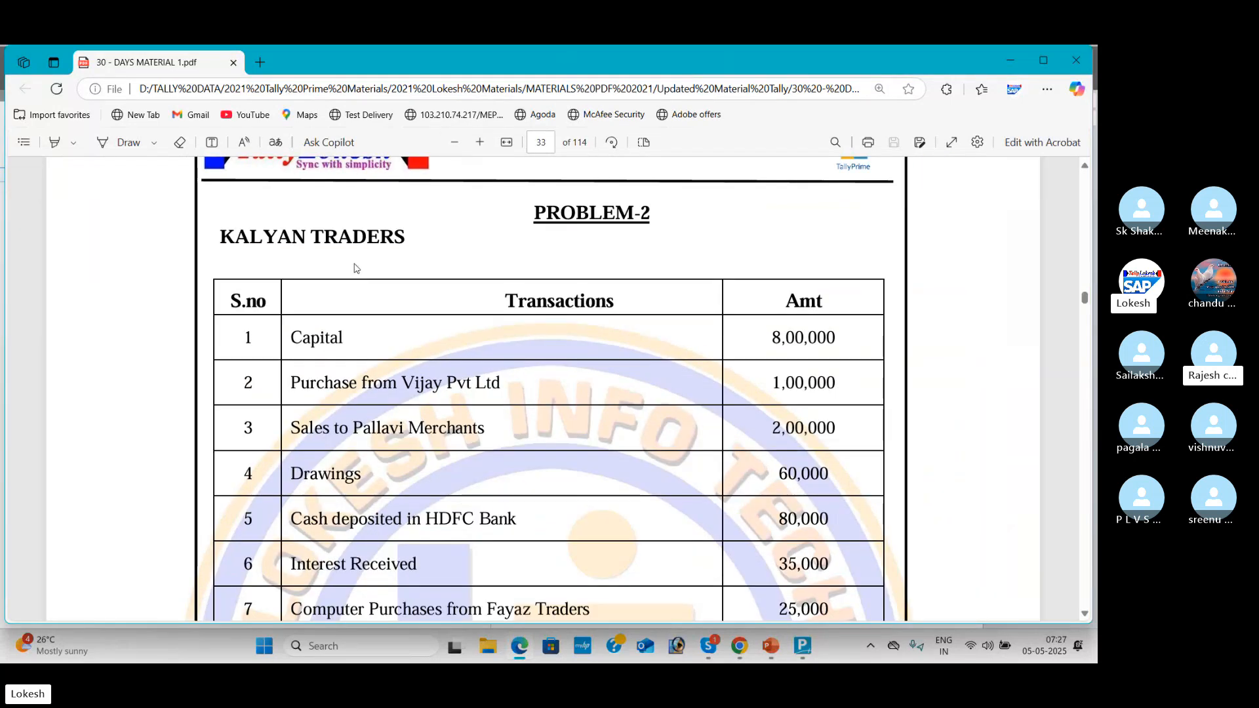
key("alt+Tab")
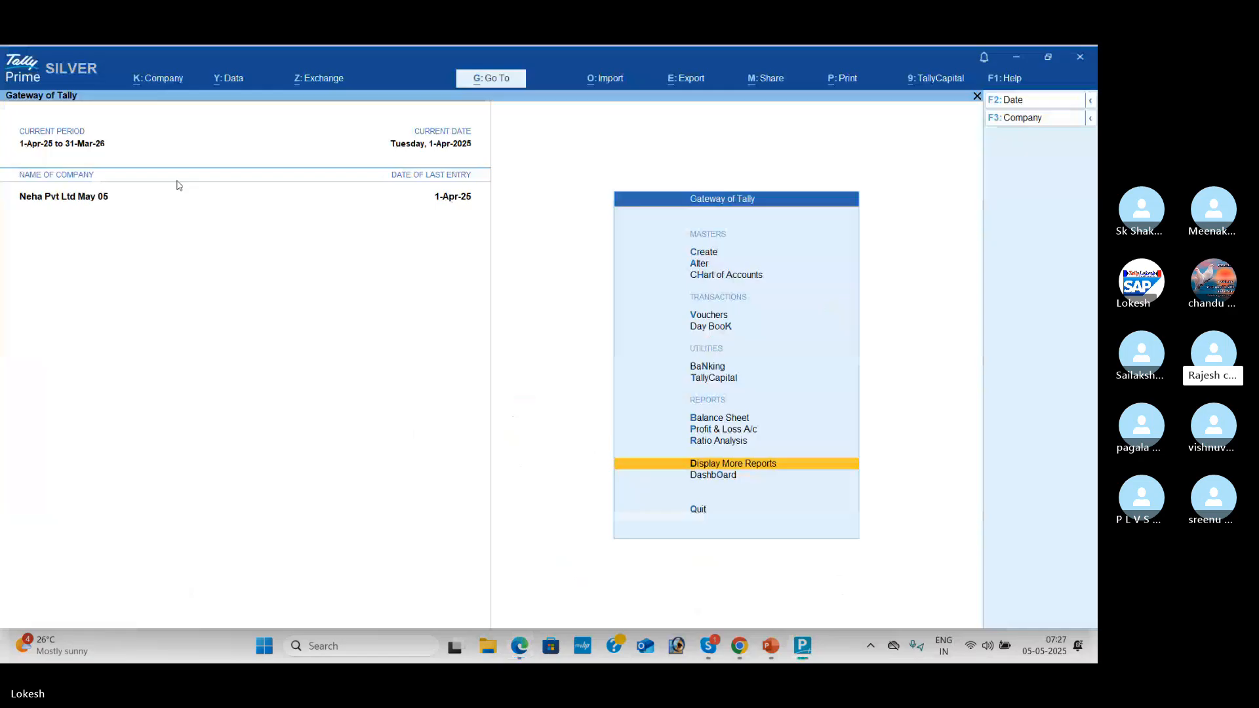
Step: Create the company 'Kalyan traders' with state Andhra Pradesh, accepting the remaining default details
left_click(168, 82)
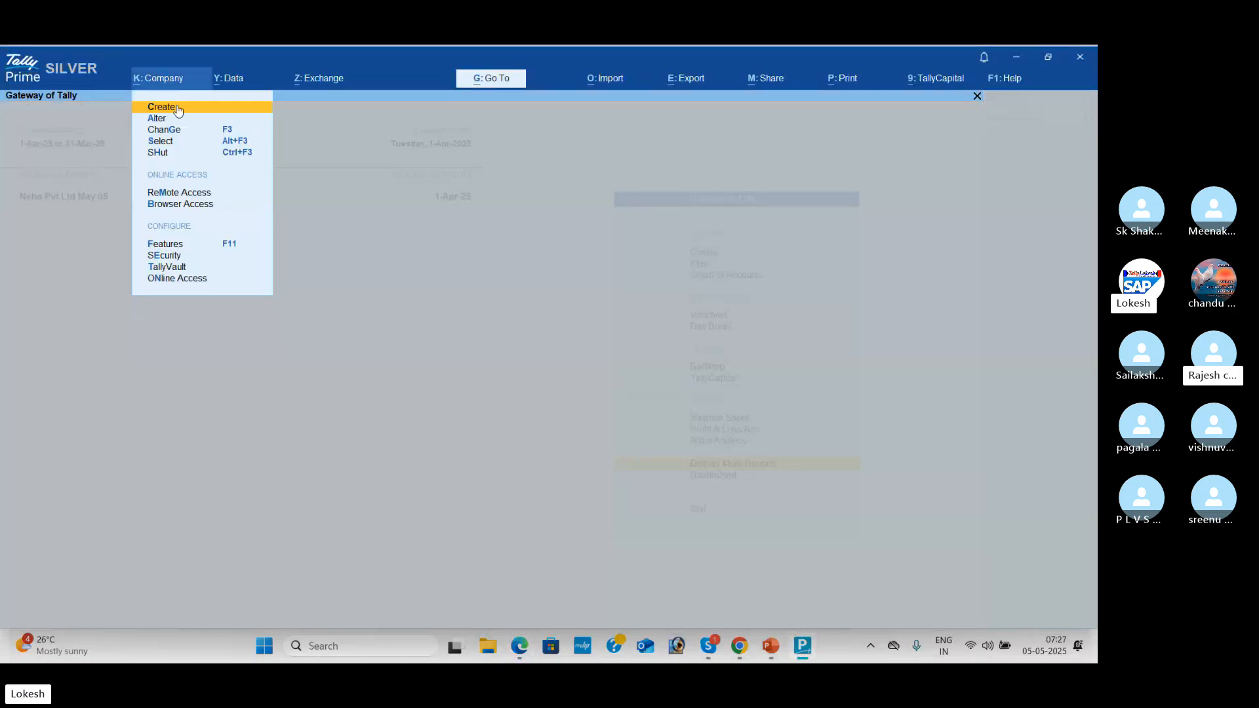
left_click(180, 110)
type("K")
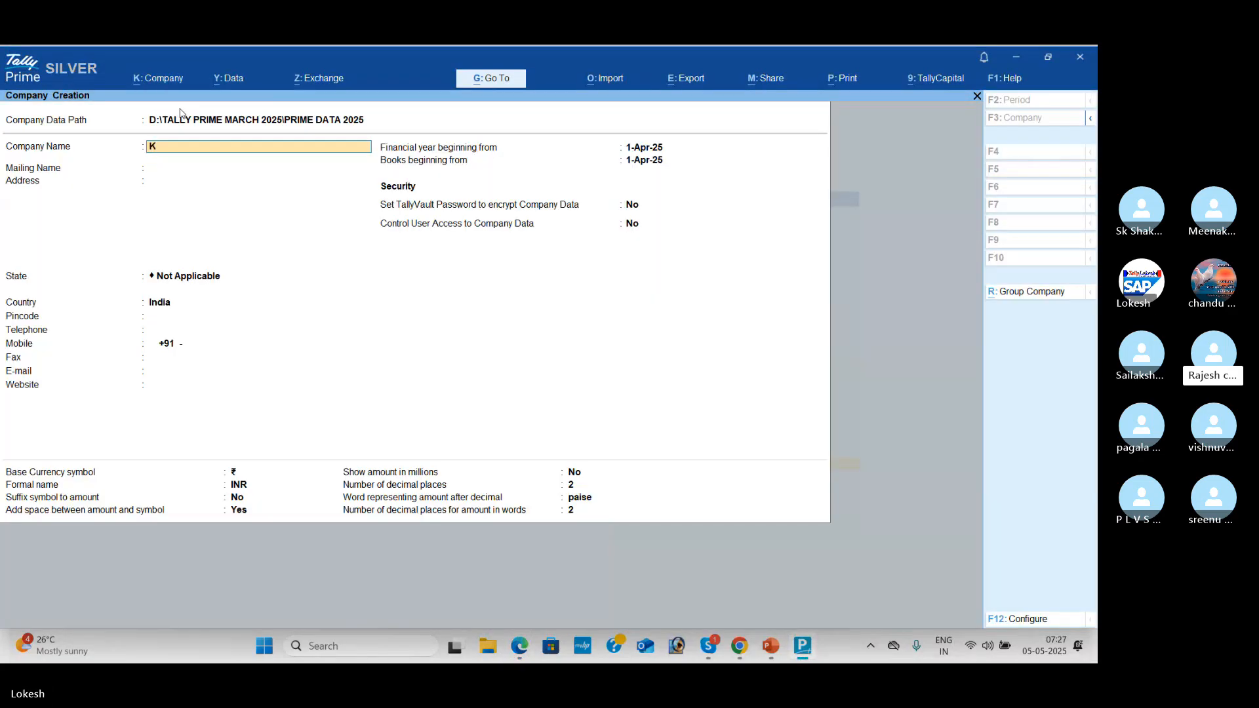
type("alyan tr")
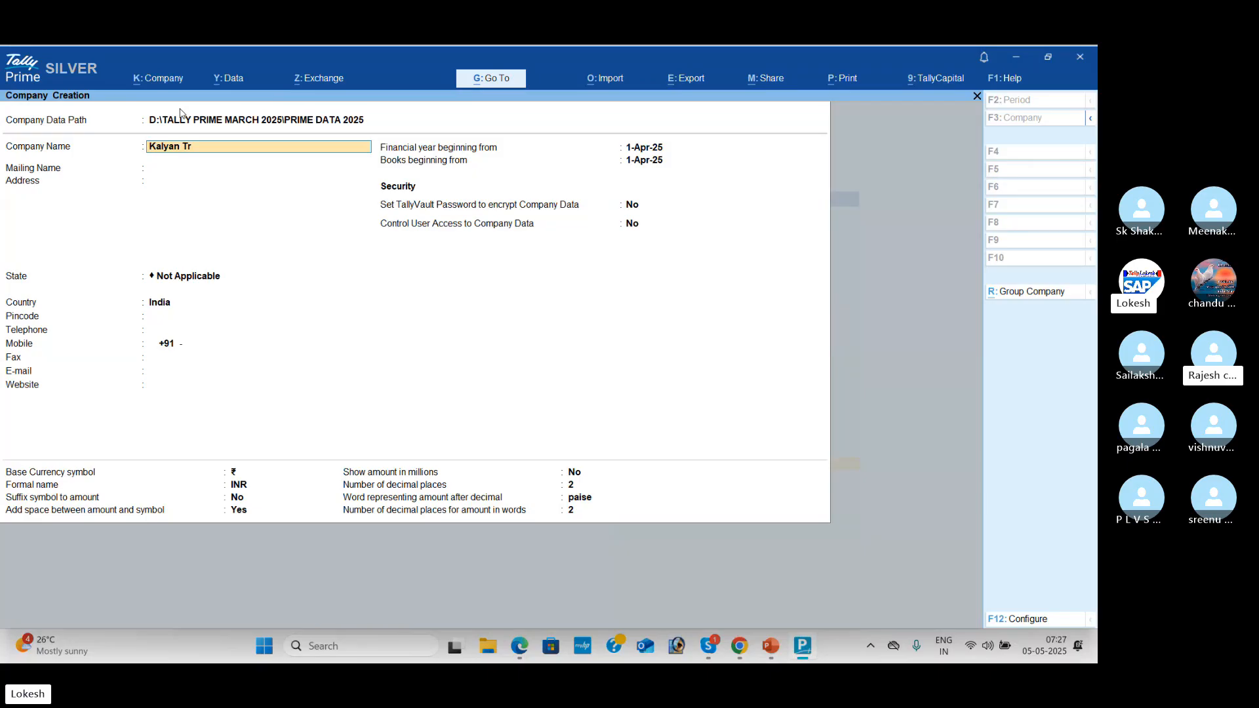
type("aders")
key("Return")
key("Return")
key("Return")
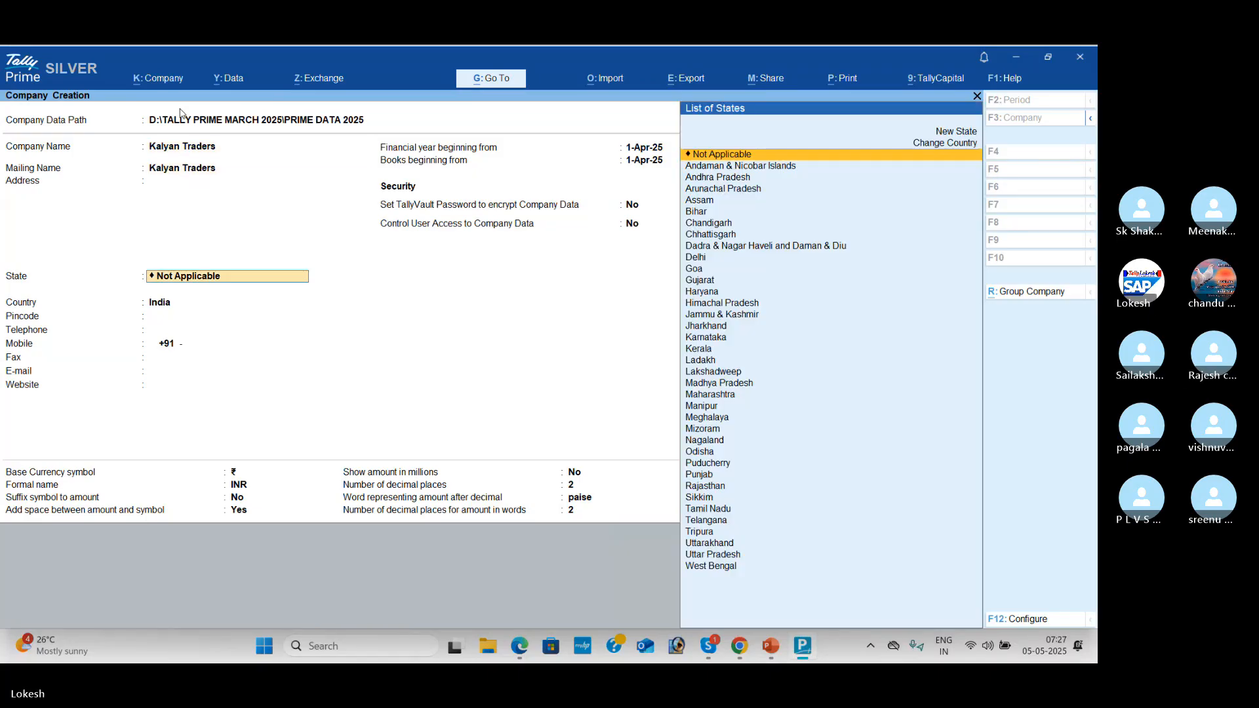
key("Down")
key("Down")
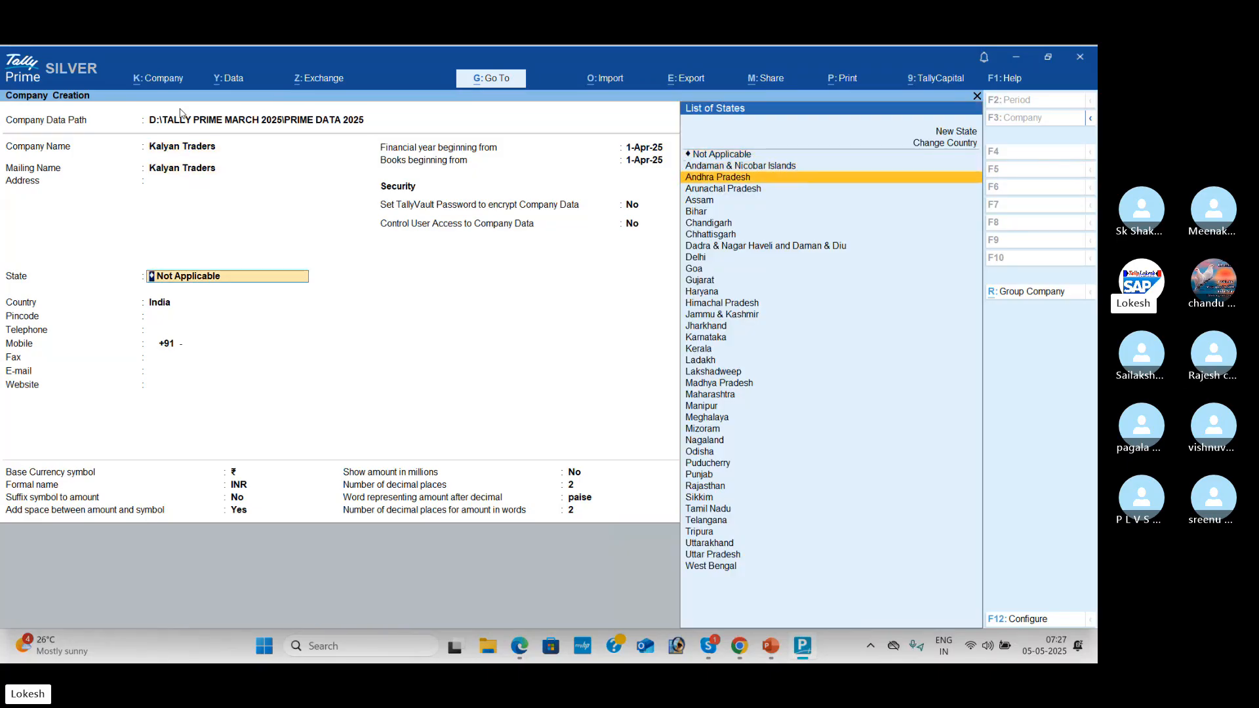
key("Return")
key("Return")
key("Return")
key("Return")
key("Return")
key("Return")
key("Return")
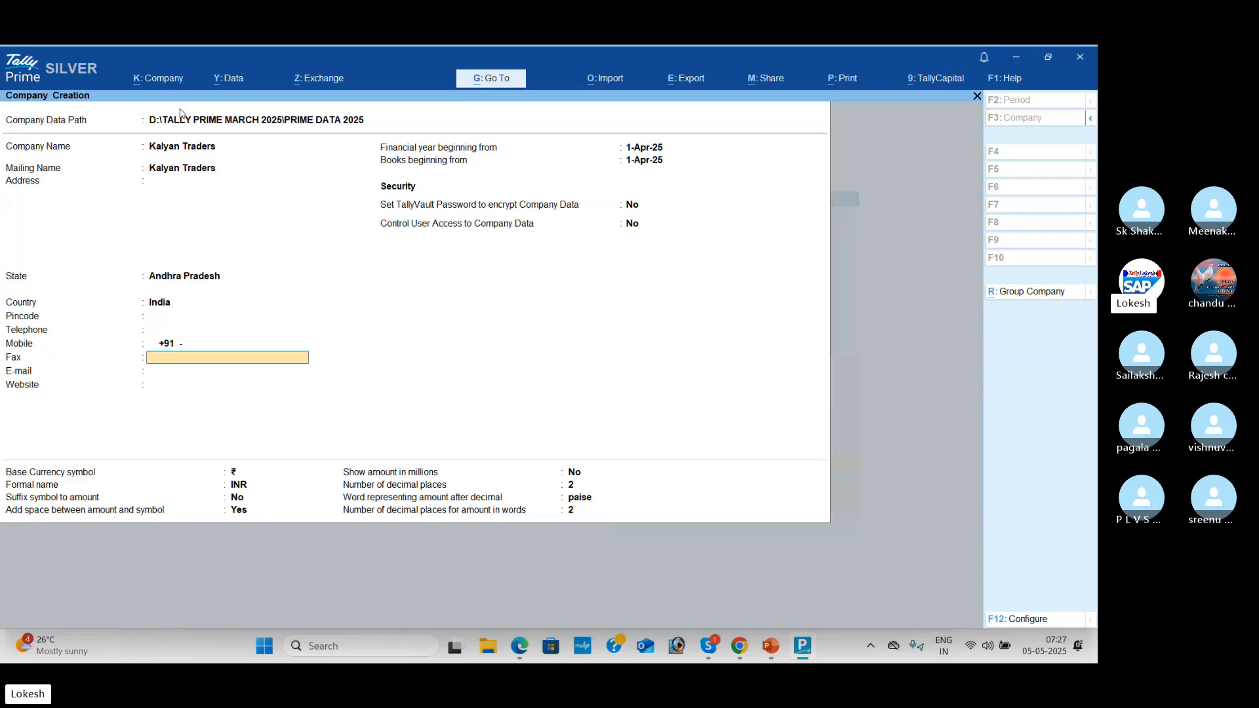
key("Return")
key("Return")
key("Return")
key("Return")
key("Return")
key("Return")
key("Return")
key("Return")
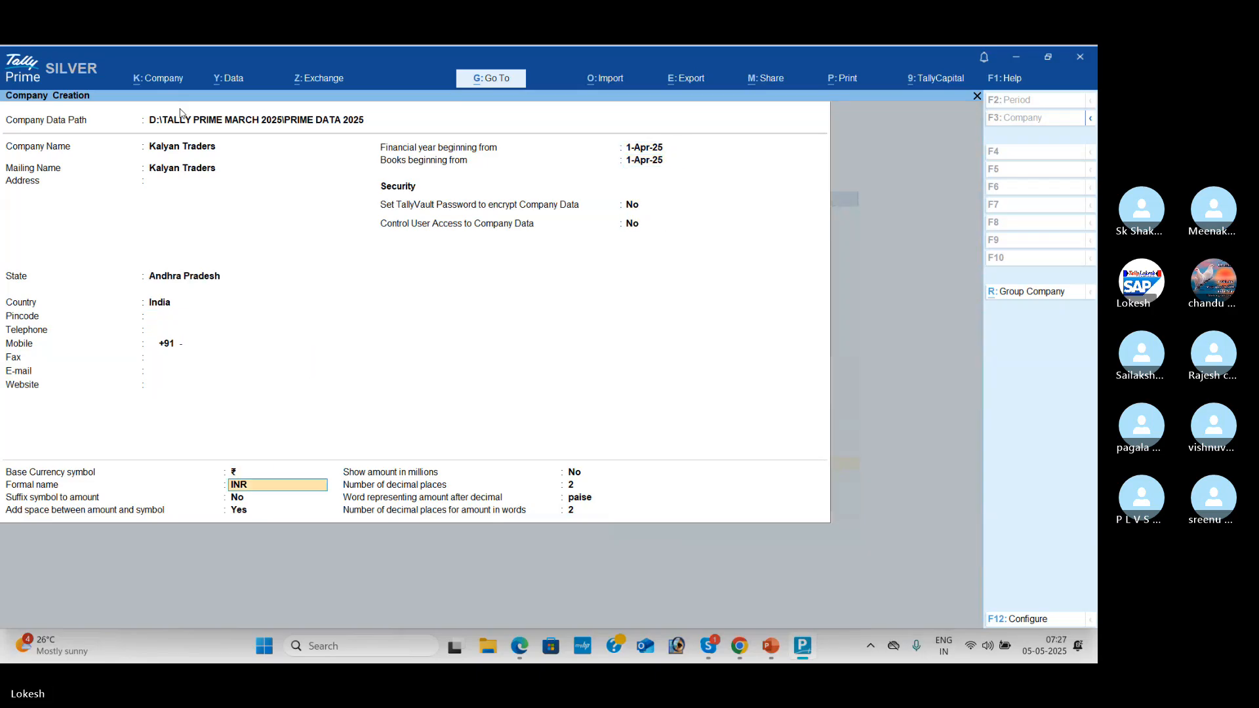
key("Return")
key("Return")
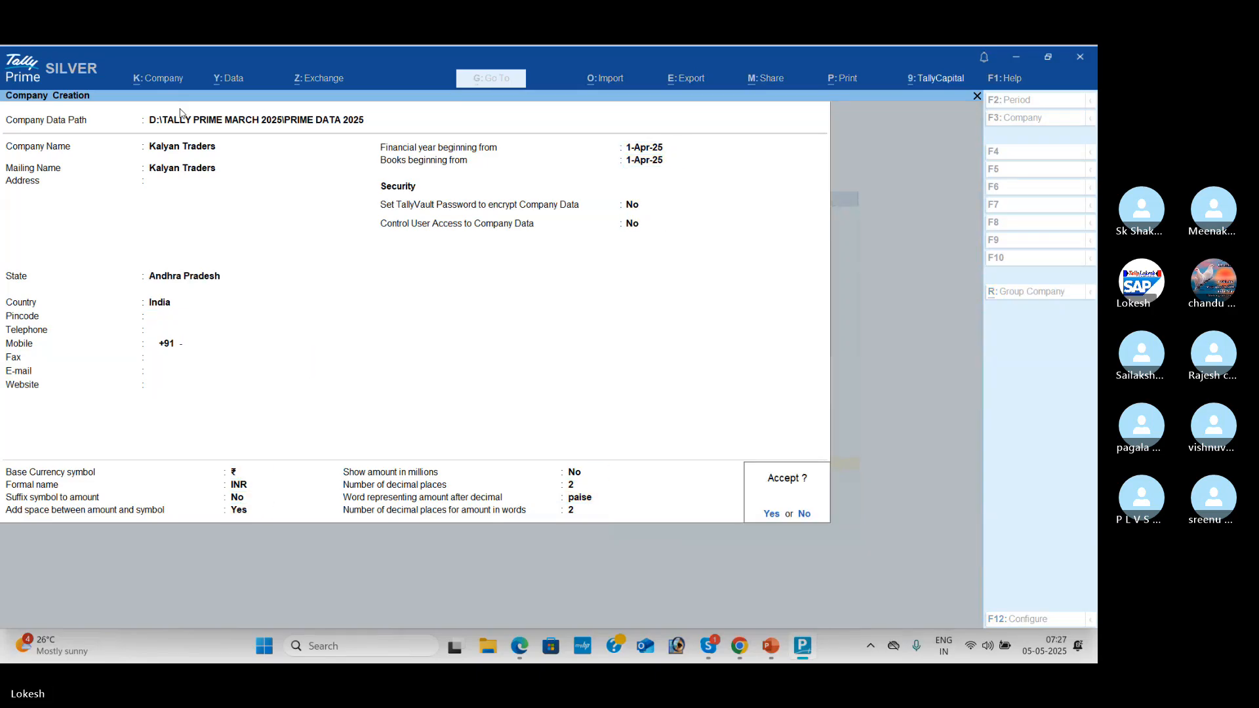
key("Return")
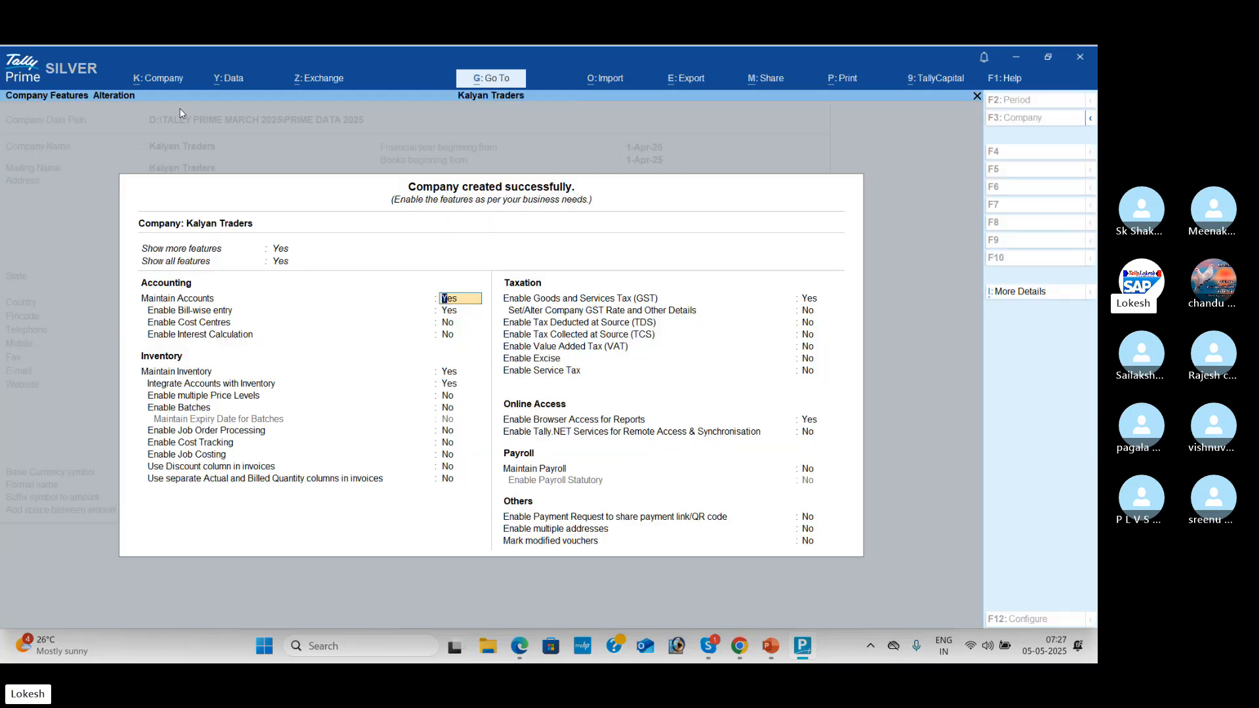
Step: Set bill-wise entry, inventory, GST and browser access to No in the company features
key("Return")
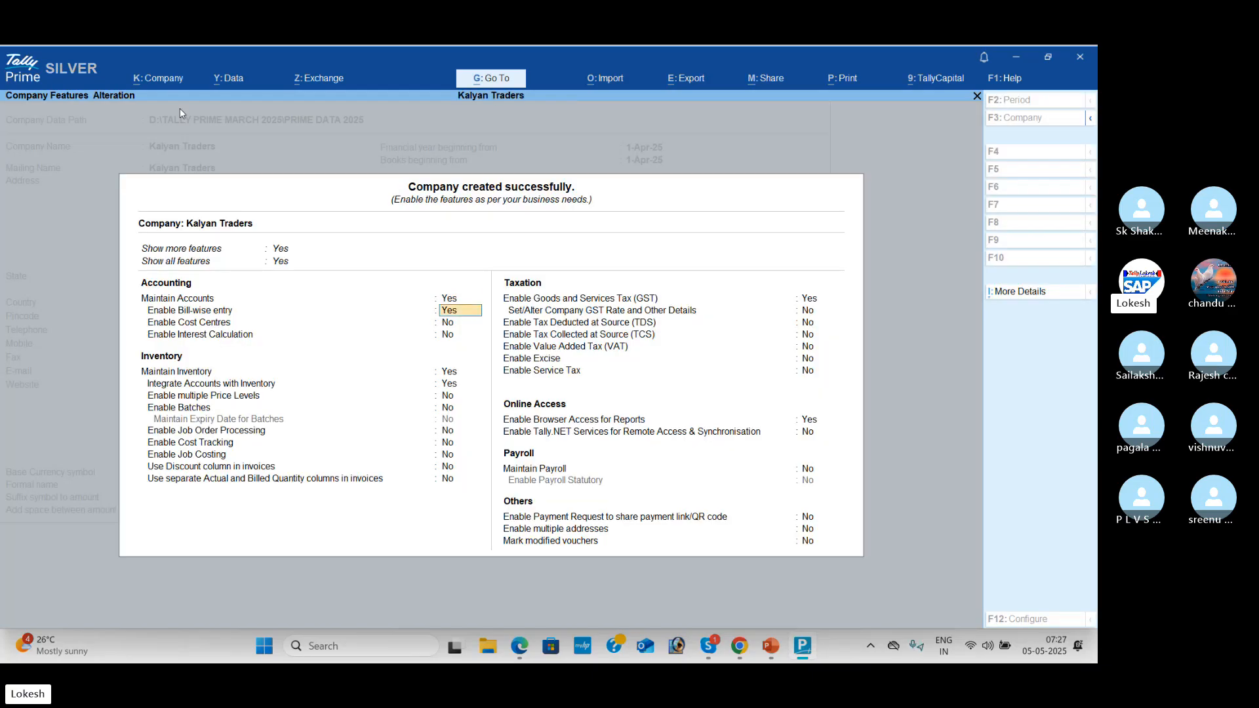
type("n")
key("Return")
key("Return")
key("Return")
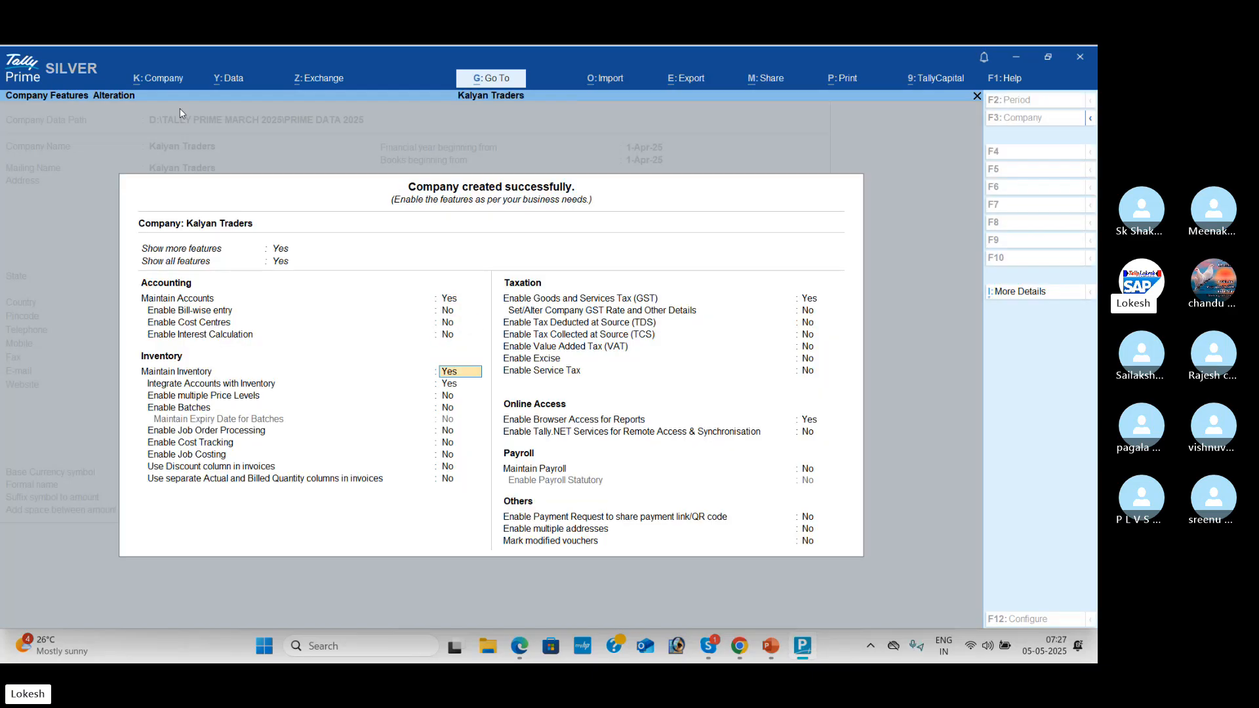
type("n")
key("Return")
type("n")
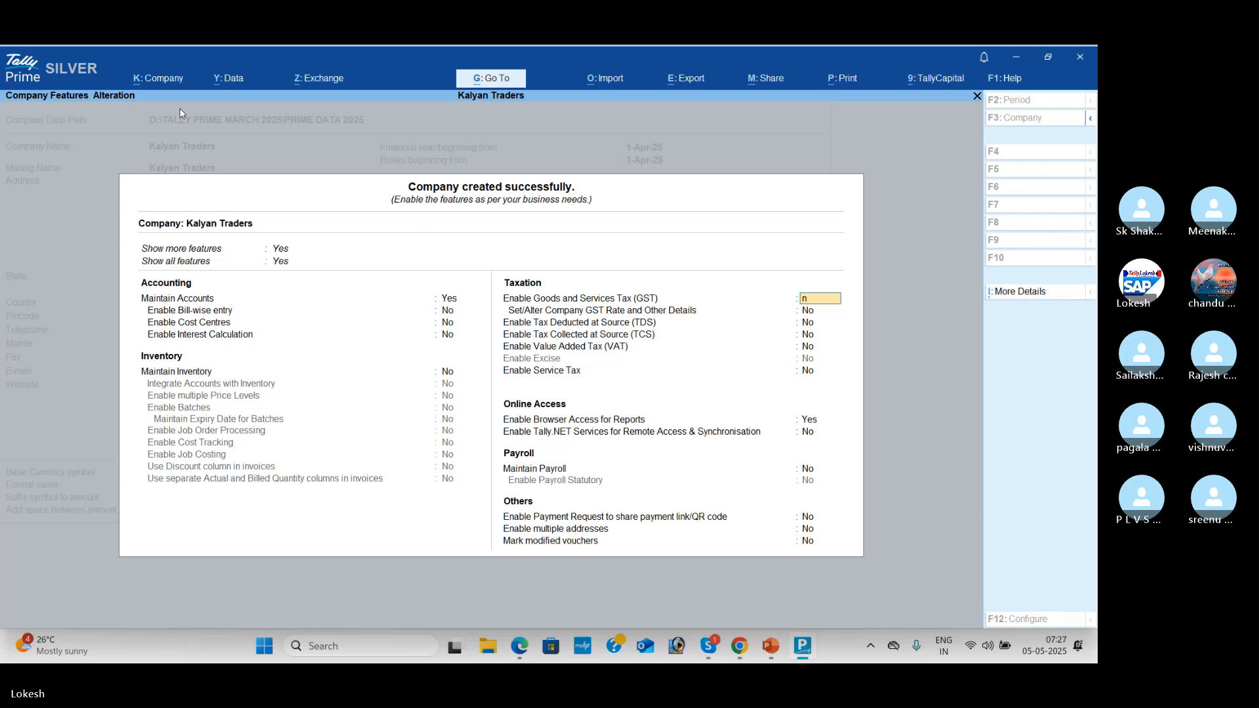
key("Return")
key("Return")
key("Return")
key("Return")
key("Return")
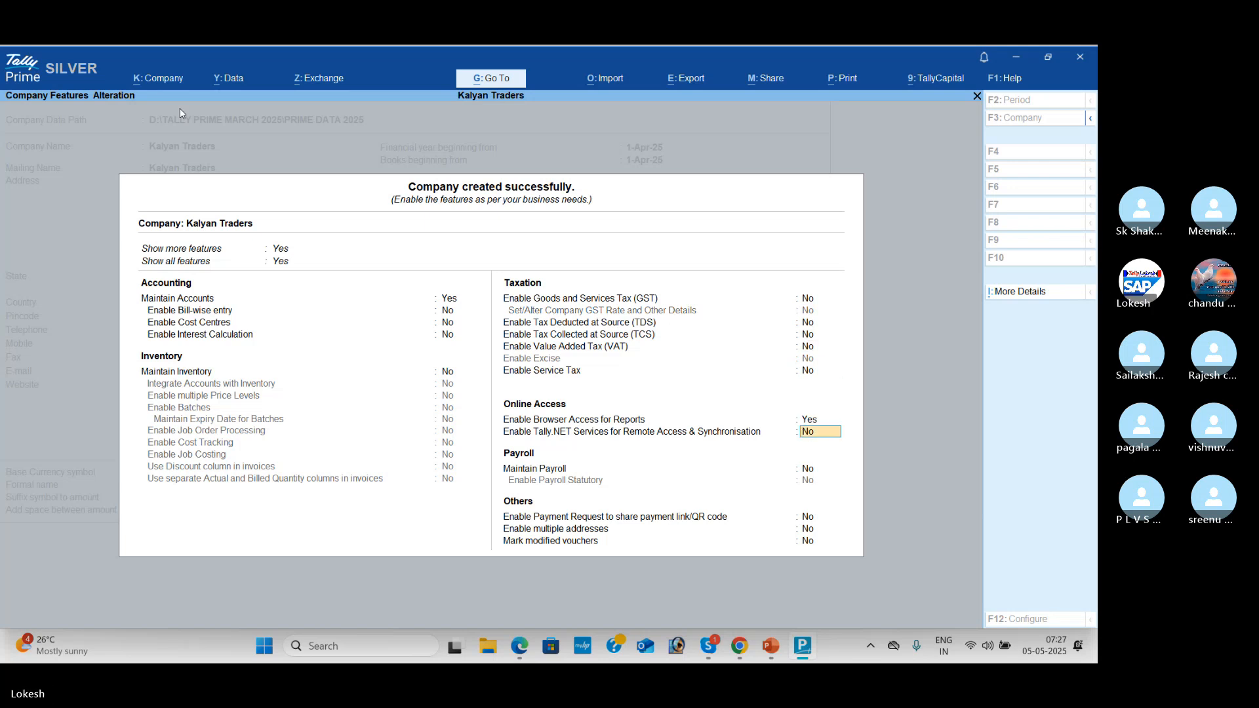
type("n")
key("Return")
key("Return")
key("Return")
key("Return")
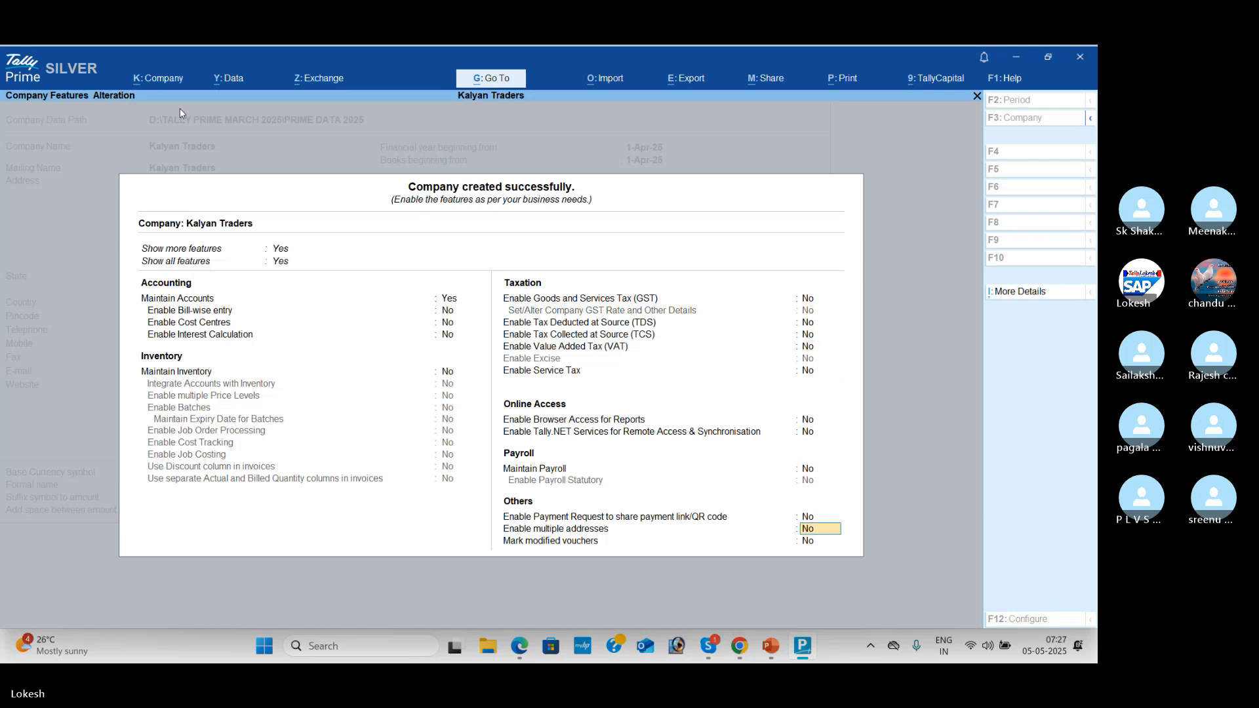
key("Return")
key("Return")
key("Return")
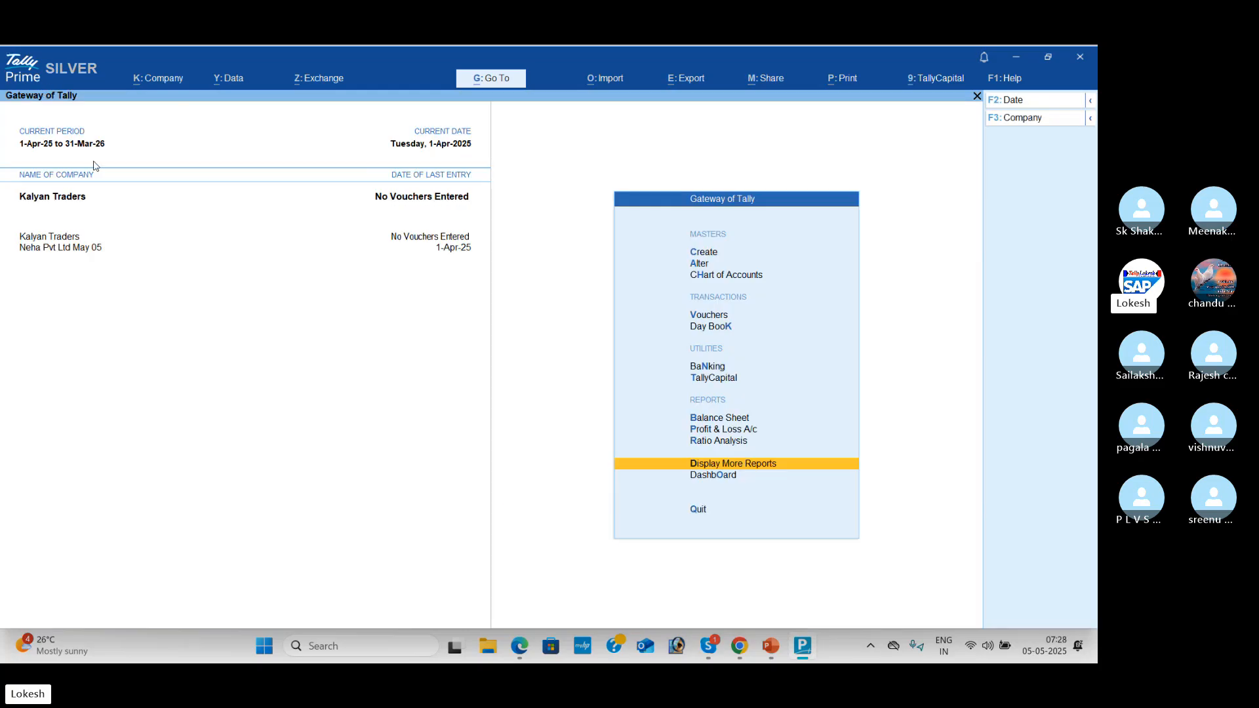
Step: Go to Create > Ledger for Kalyan Traders, then switch to the Problem-2 PDF in Edge
key("Up")
key("Up")
key("Up")
key("Up")
key("Up")
key("Up")
key("Up")
key("Up")
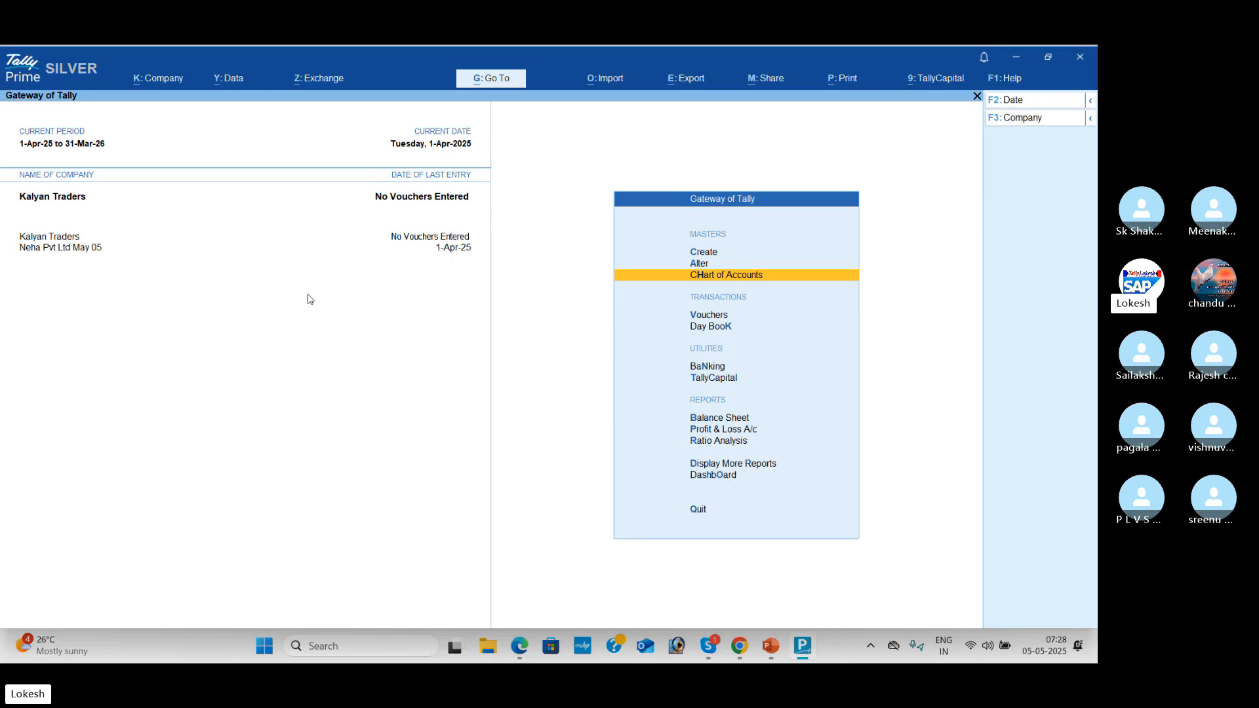
key("Up")
key("Up")
key("Return")
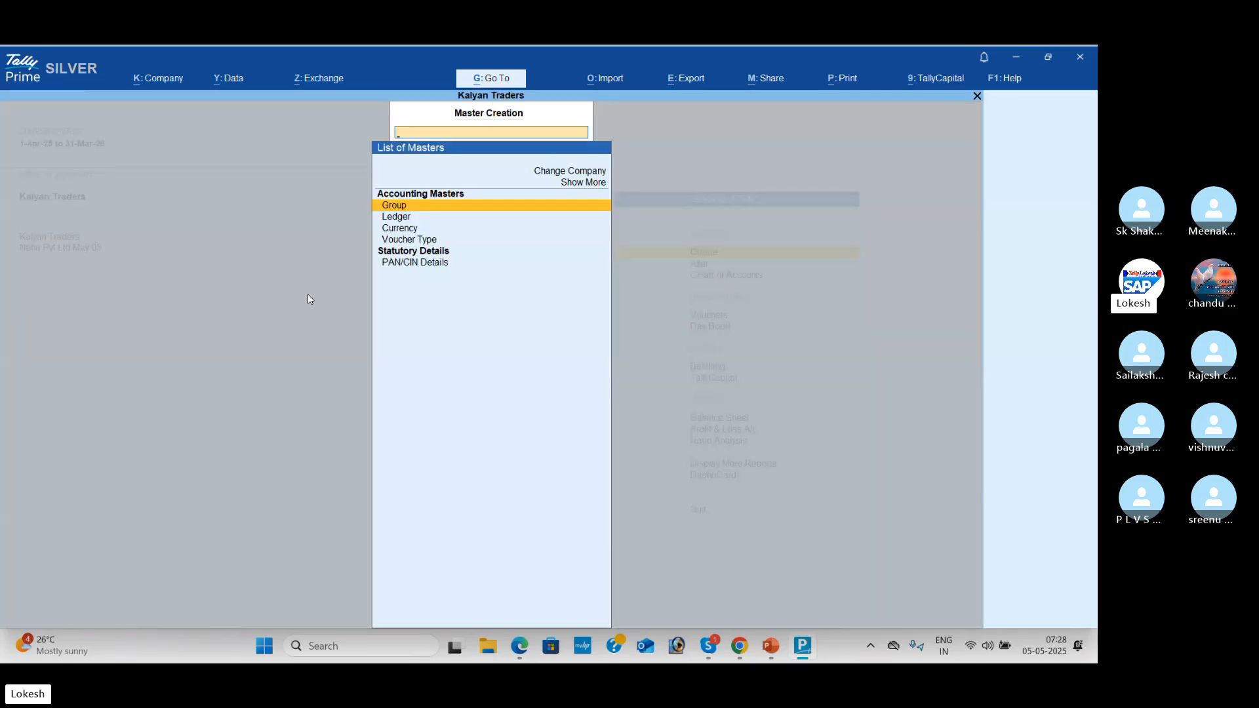
key("Down")
key("Return")
key("alt+Tab")
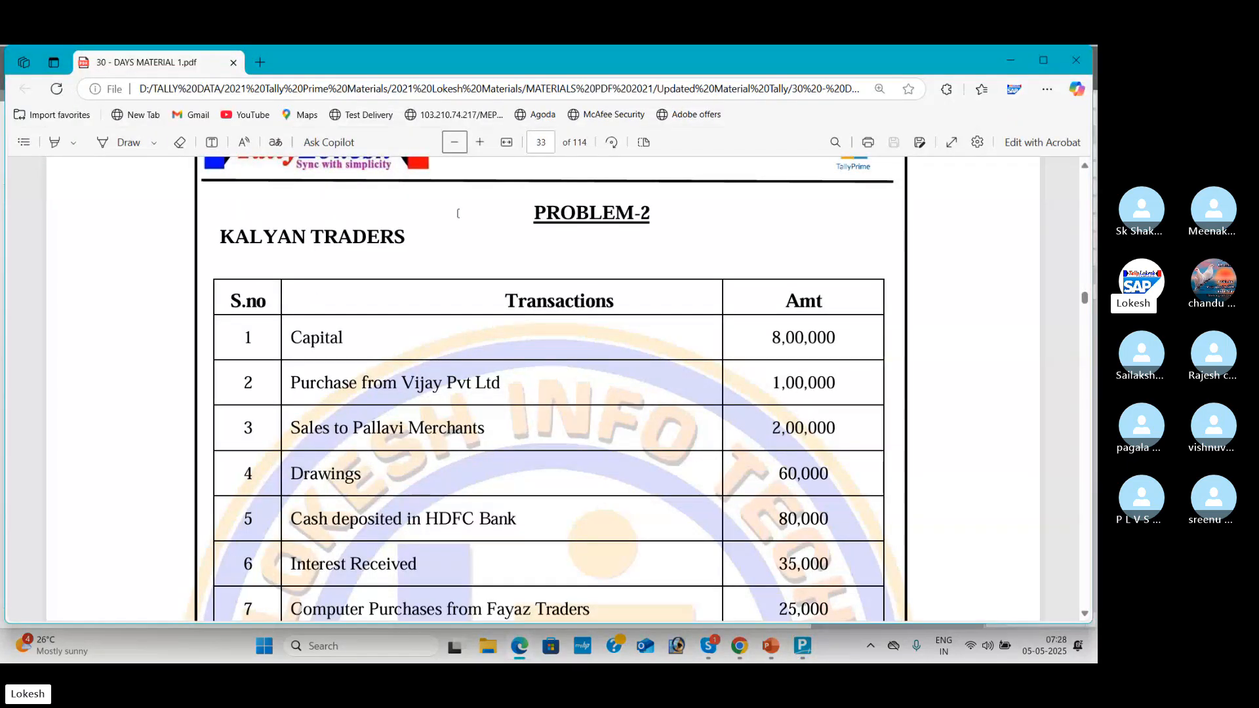
Step: Scroll page 33 through transactions 1–20 down to the expected Net Profit of 93,000
left_click(1086, 616)
left_click(1086, 615)
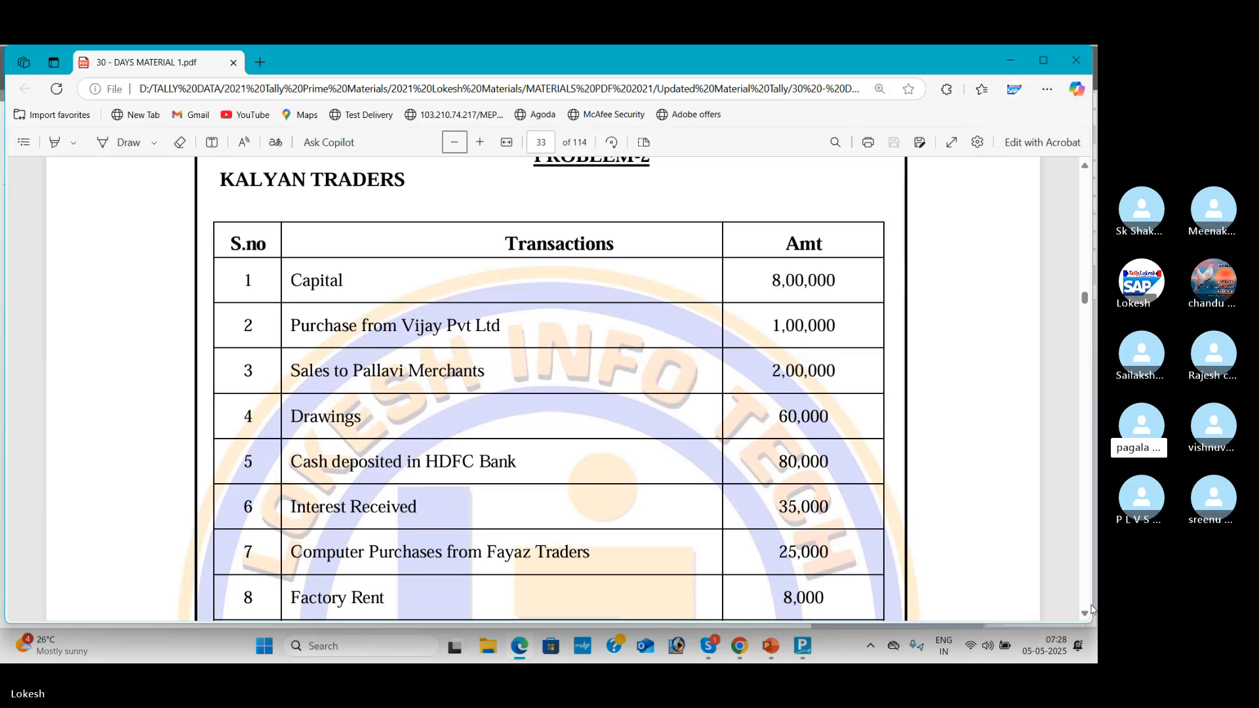
scroll(1089, 616, "down", 3)
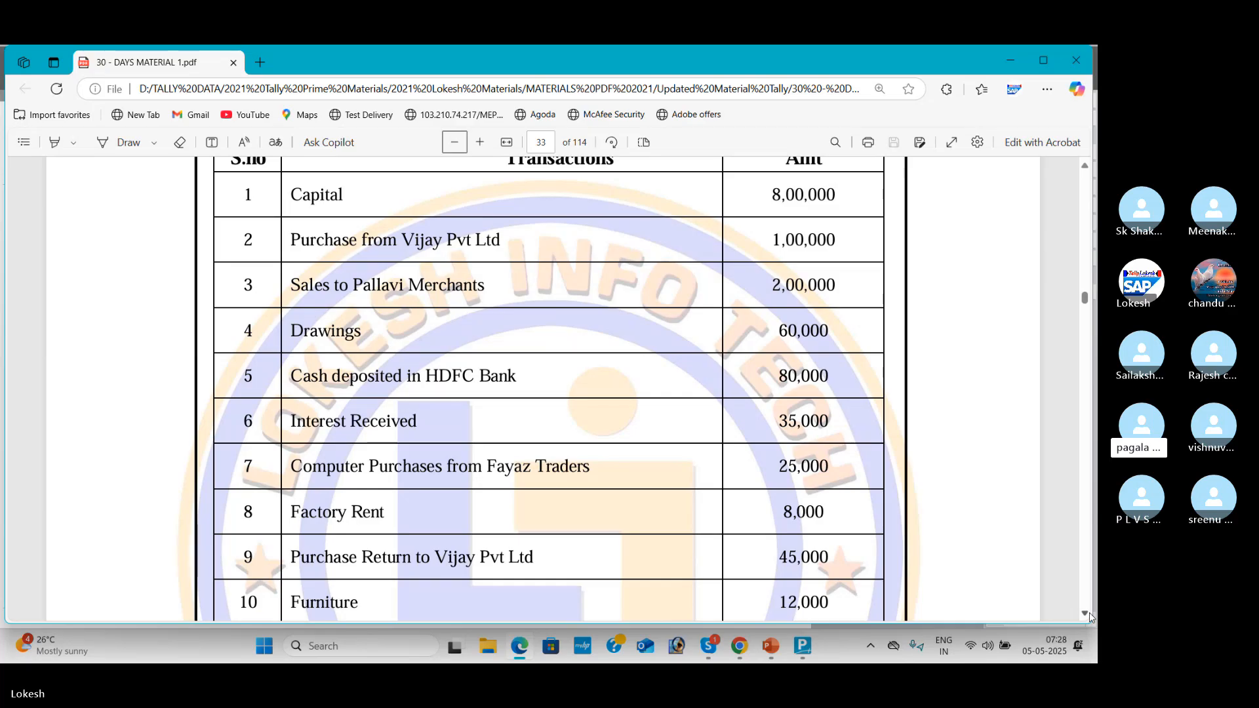
scroll(1090, 617, "down", 3)
scroll(1090, 616, "down", 1)
scroll(1090, 616, "down", 2)
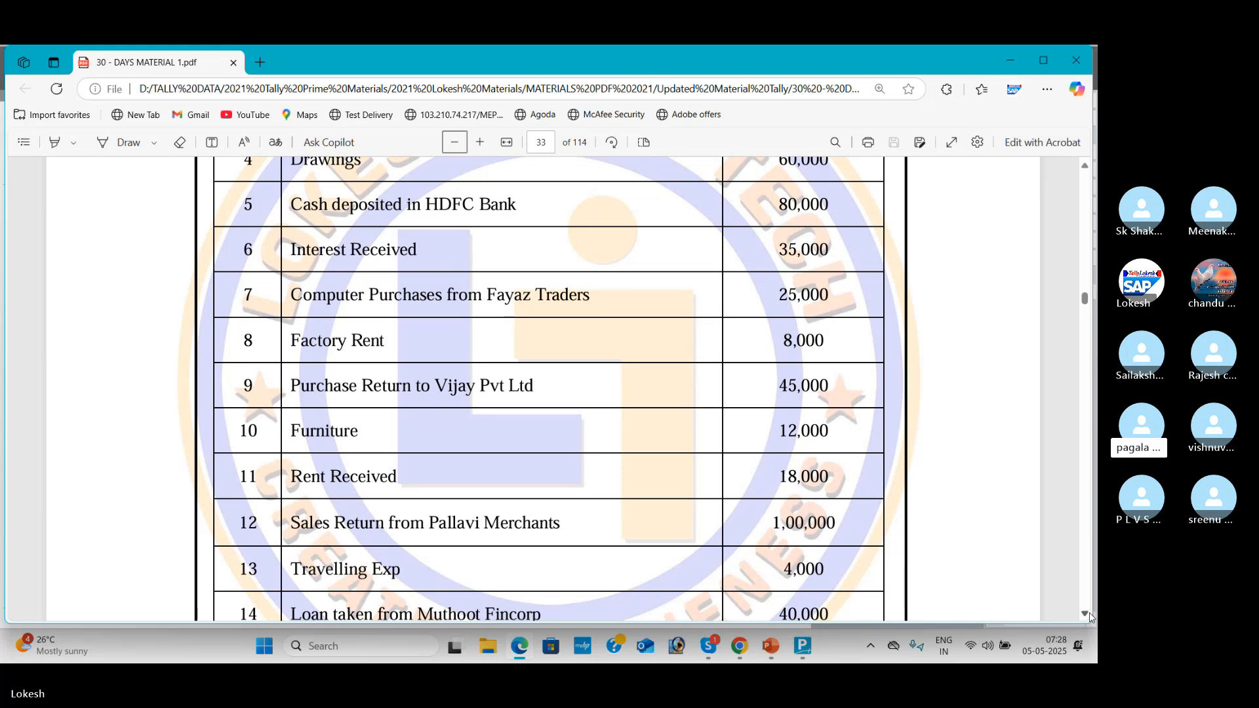
scroll(1090, 616, "down", 5)
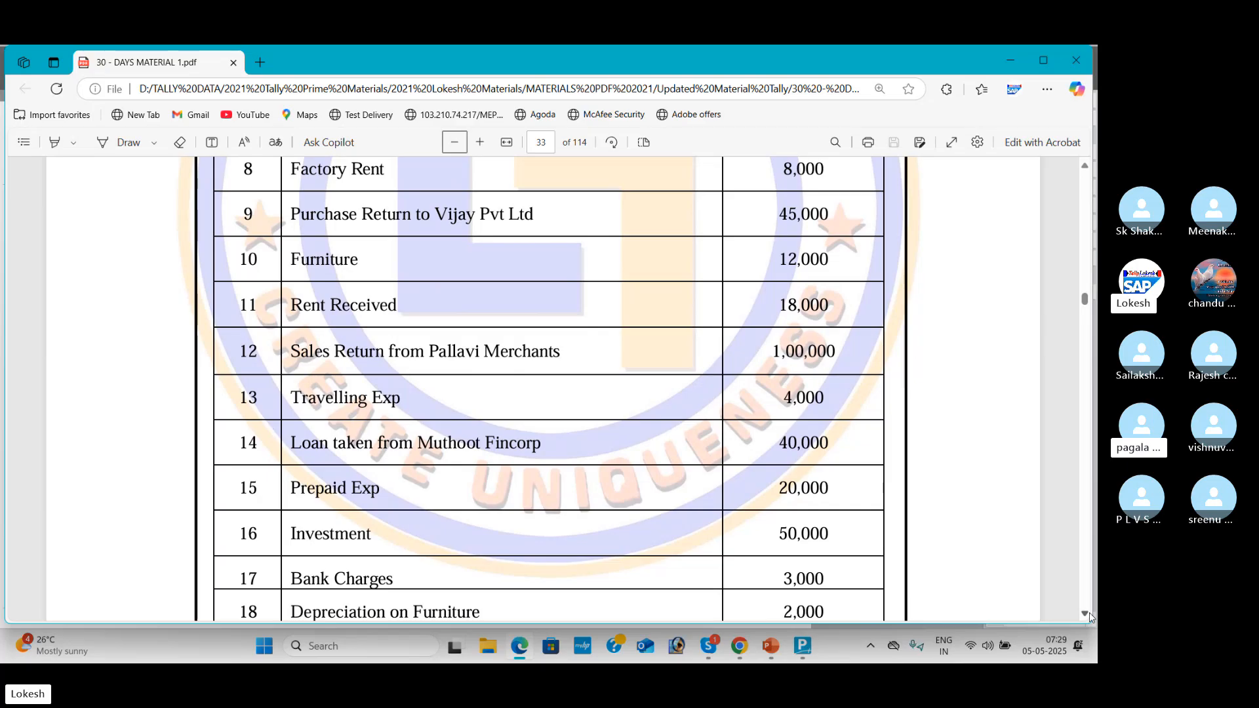
scroll(1091, 616, "down", 2)
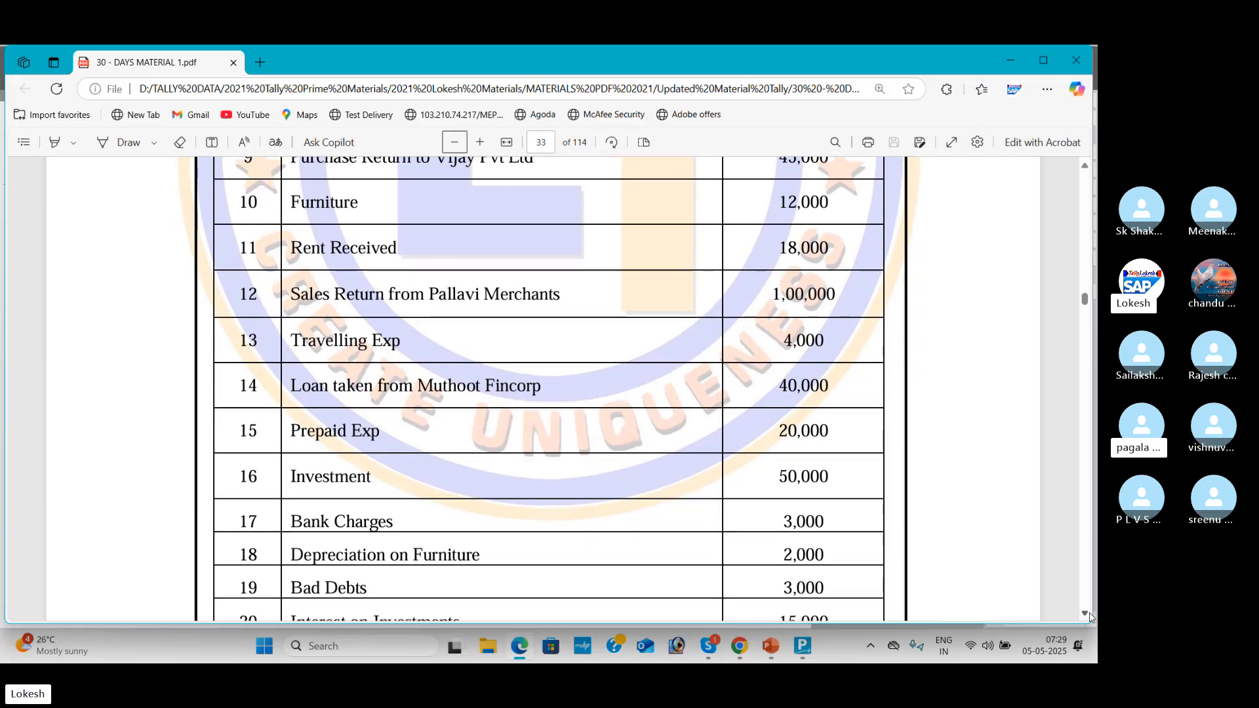
scroll(1091, 616, "down", 1)
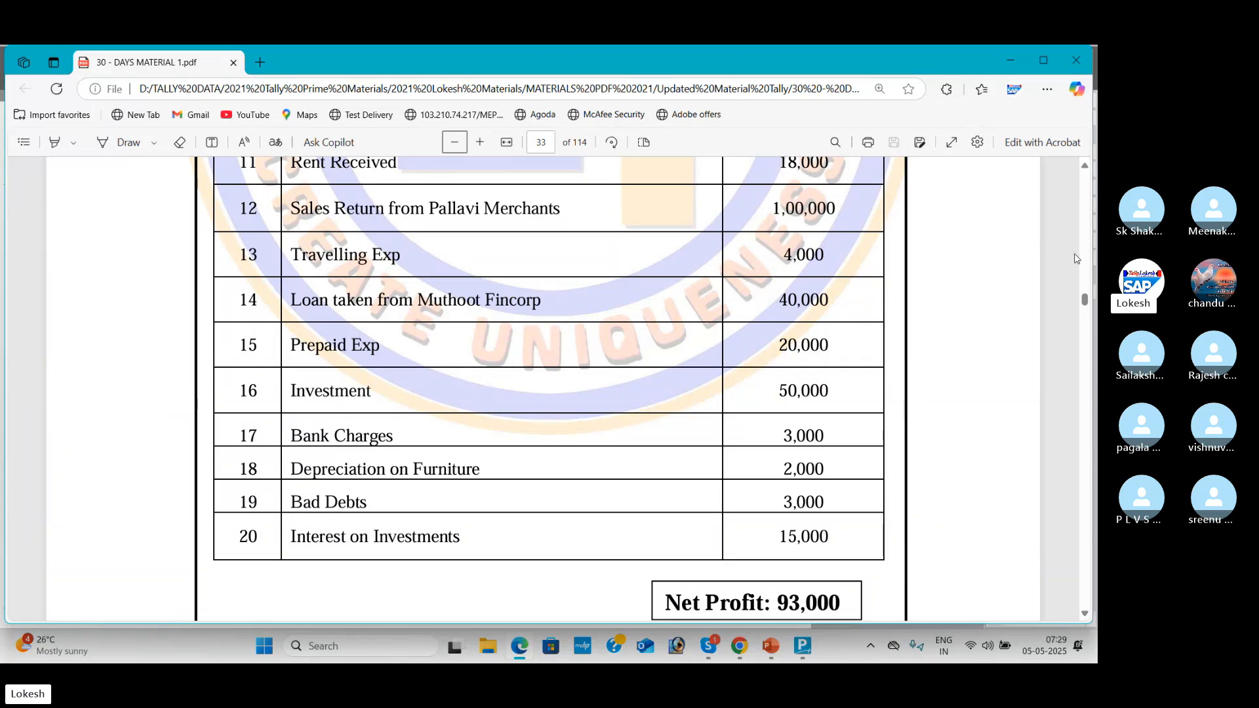
Step: Scroll back up through the PDF to page 21
scroll(1082, 256, "up", 15)
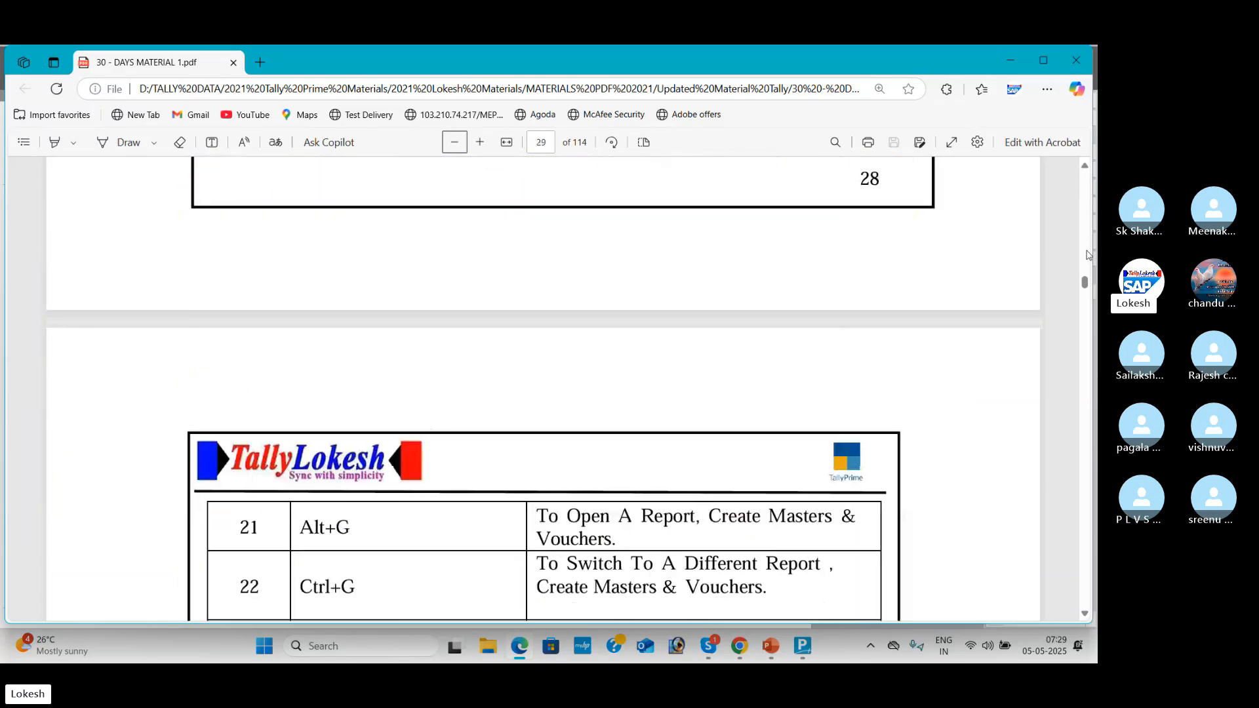
scroll(1087, 255, "up", 8)
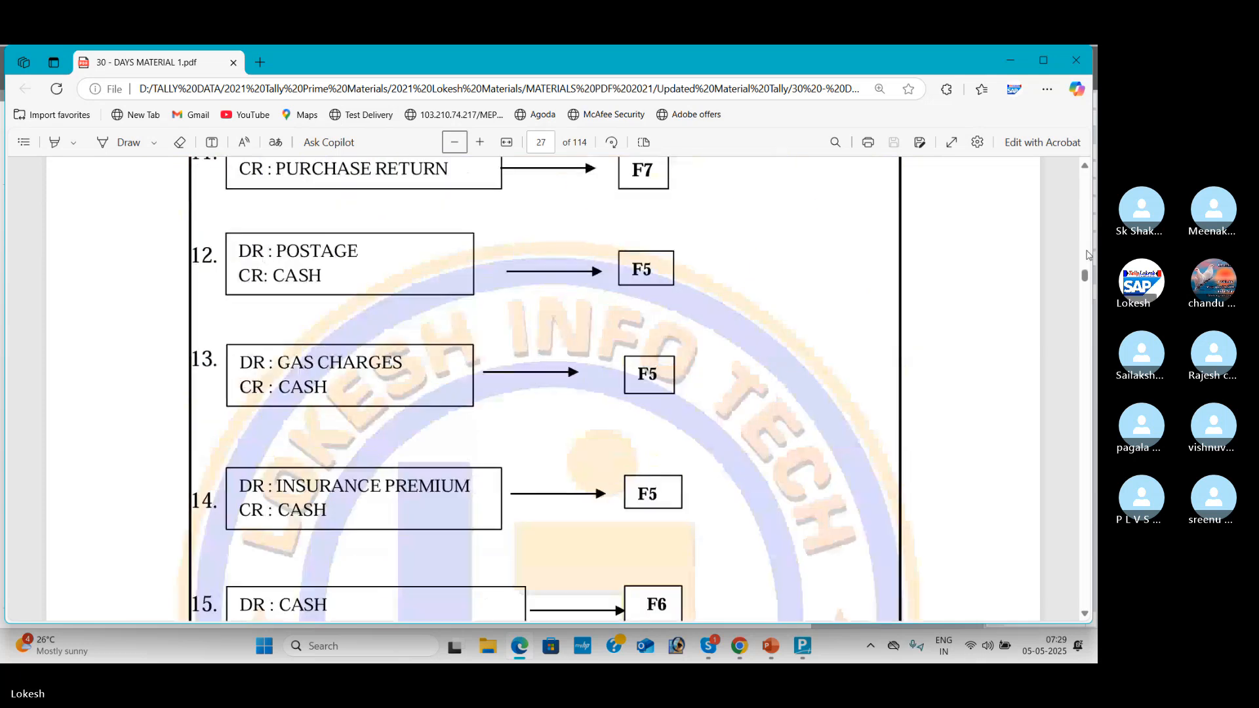
scroll(1087, 255, "up", 10)
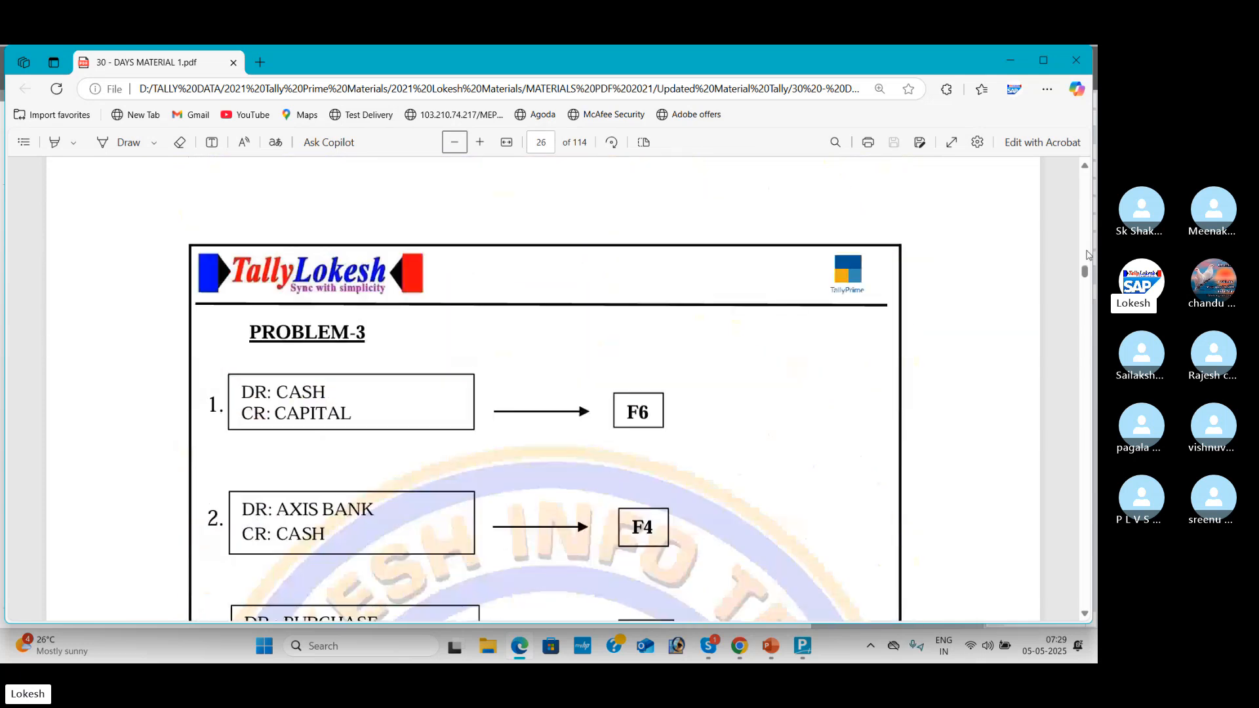
scroll(1087, 255, "up", 6)
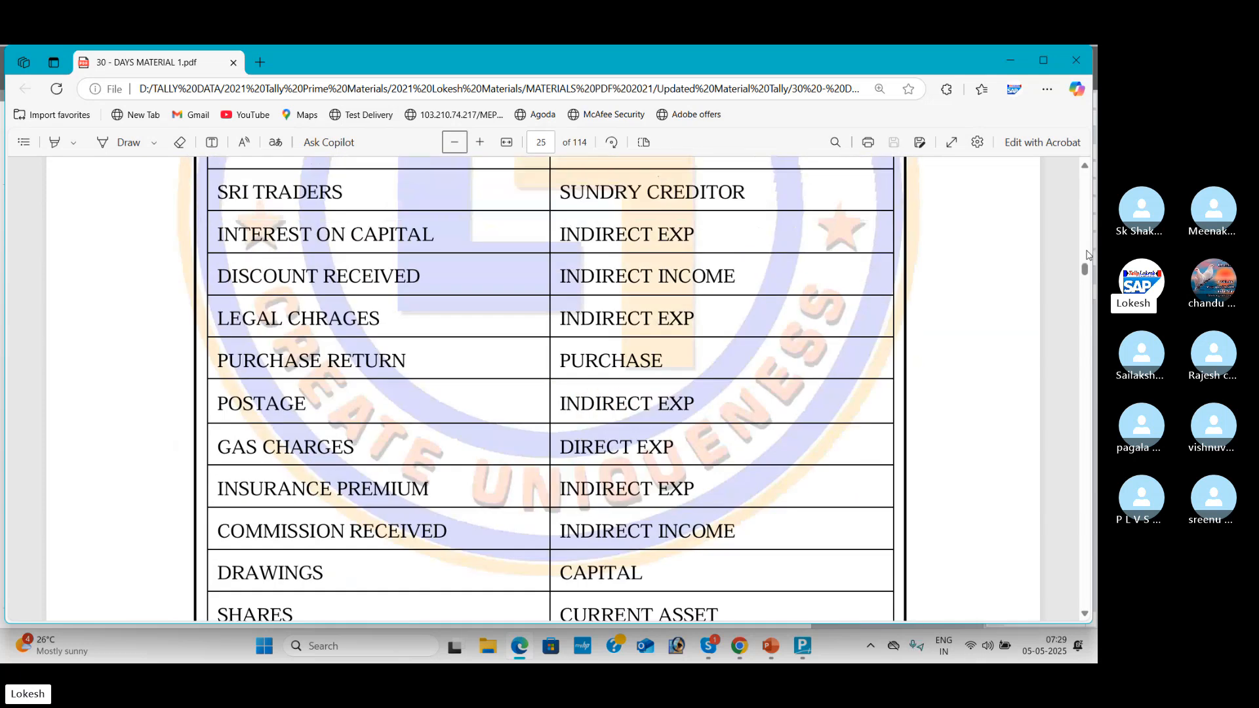
scroll(1088, 255, "up", 8)
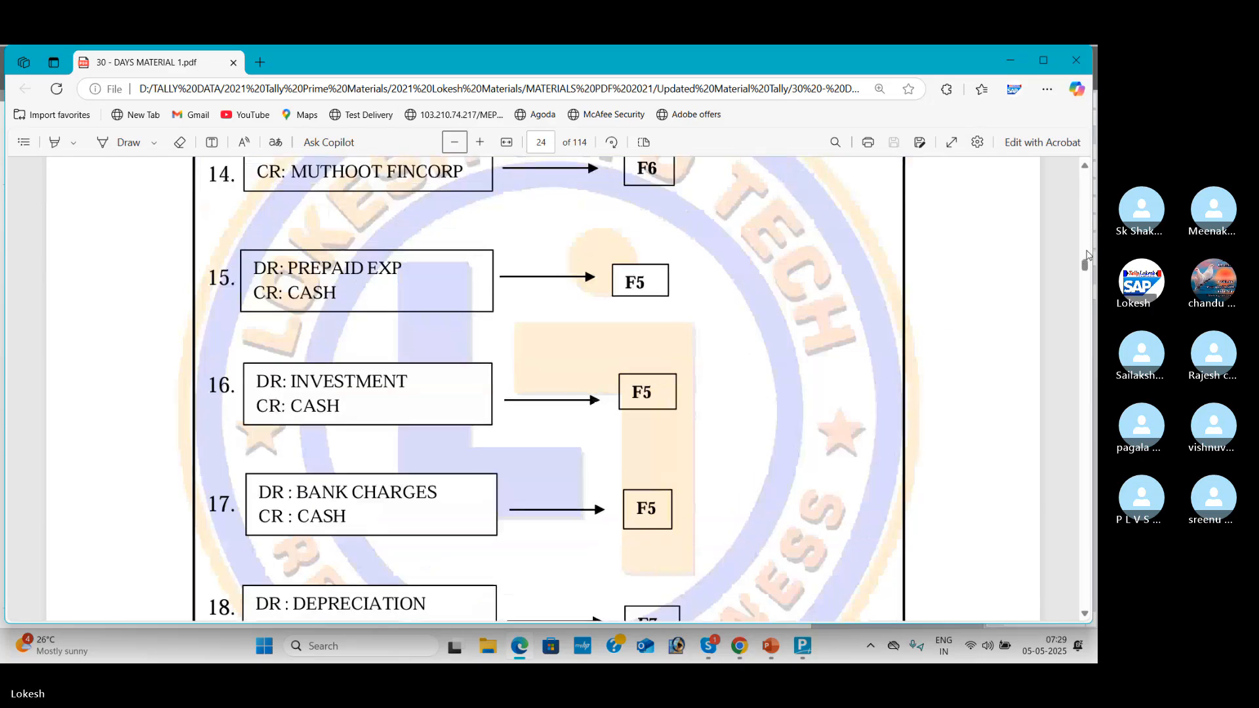
scroll(1087, 255, "up", 10)
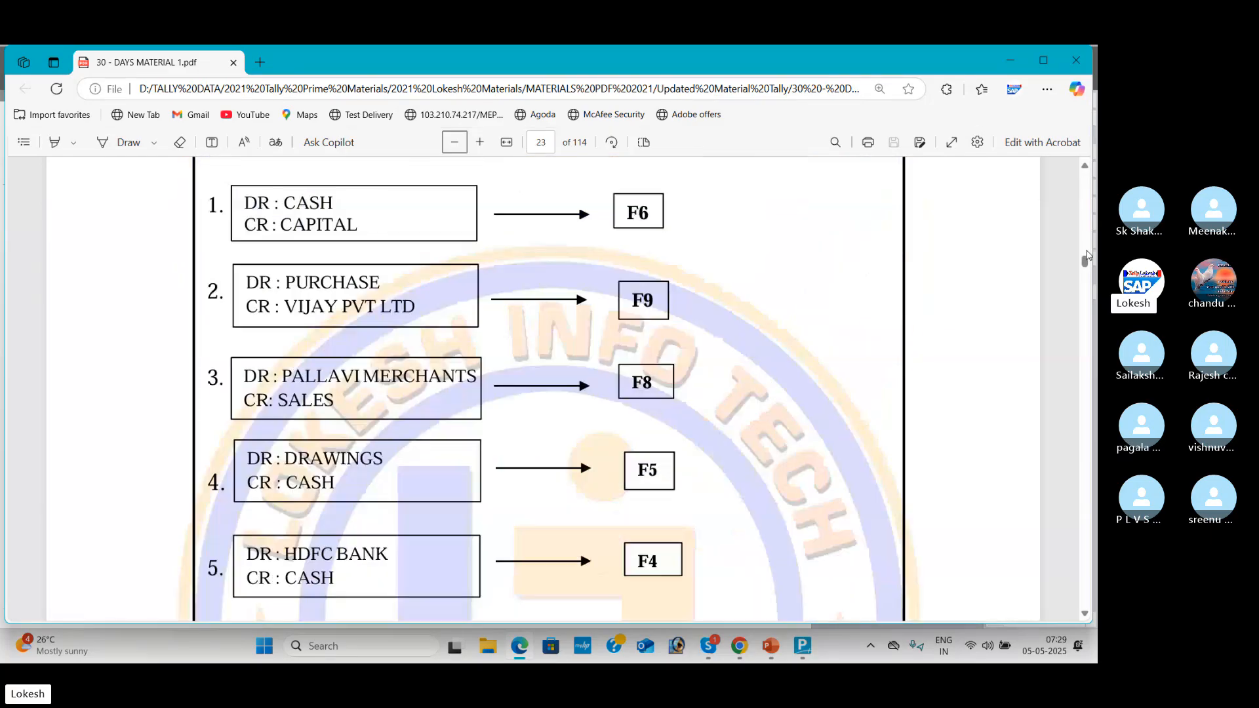
scroll(1088, 255, "up", 5)
scroll(1087, 255, "up", 15)
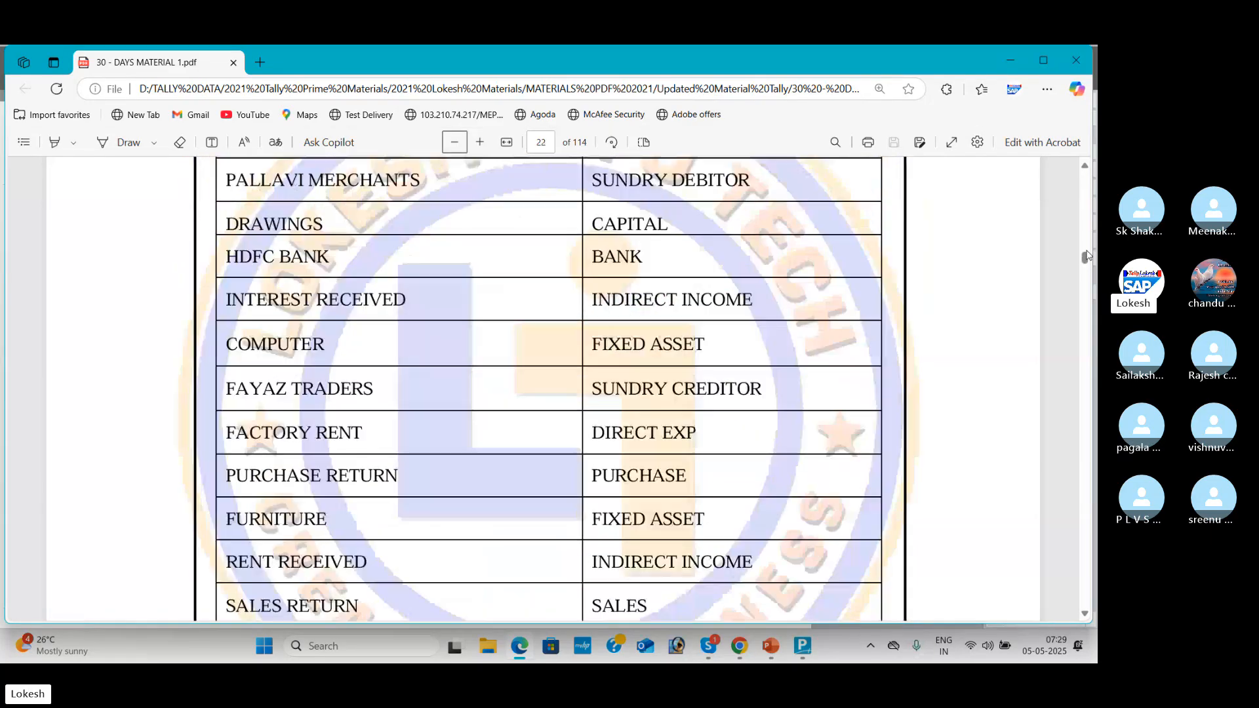
scroll(1087, 255, "up", 5)
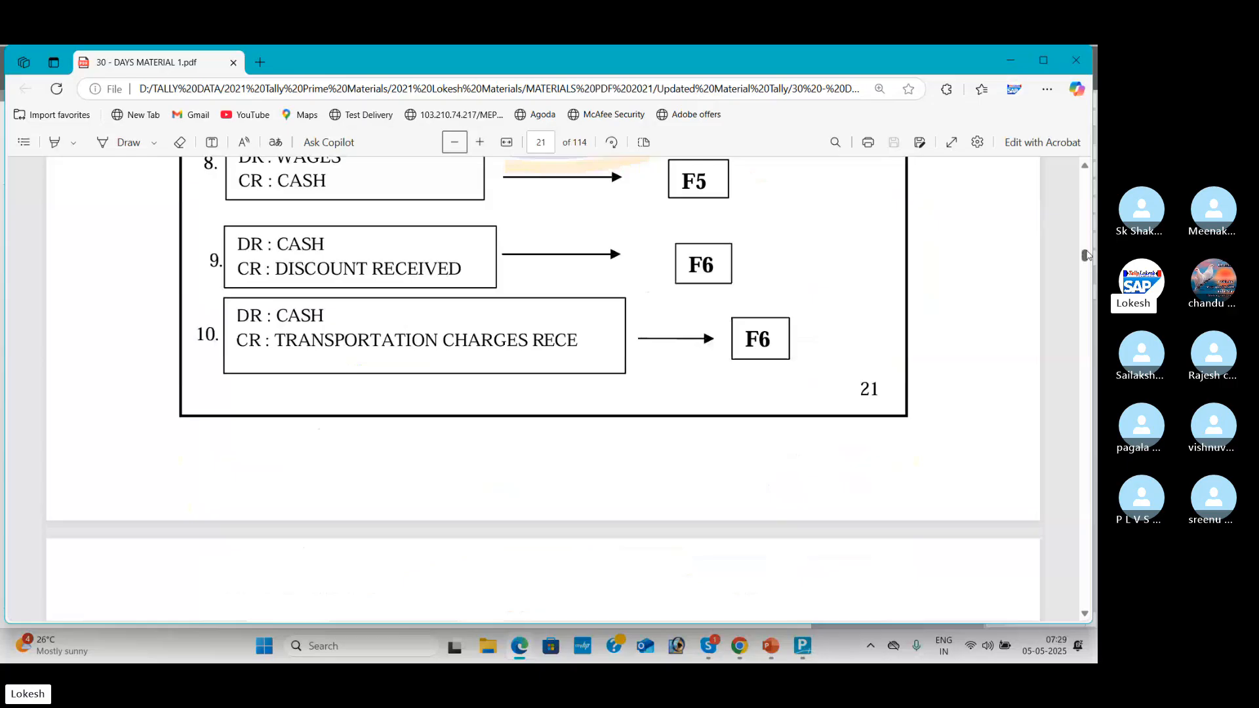
scroll(1085, 232, "up", 15)
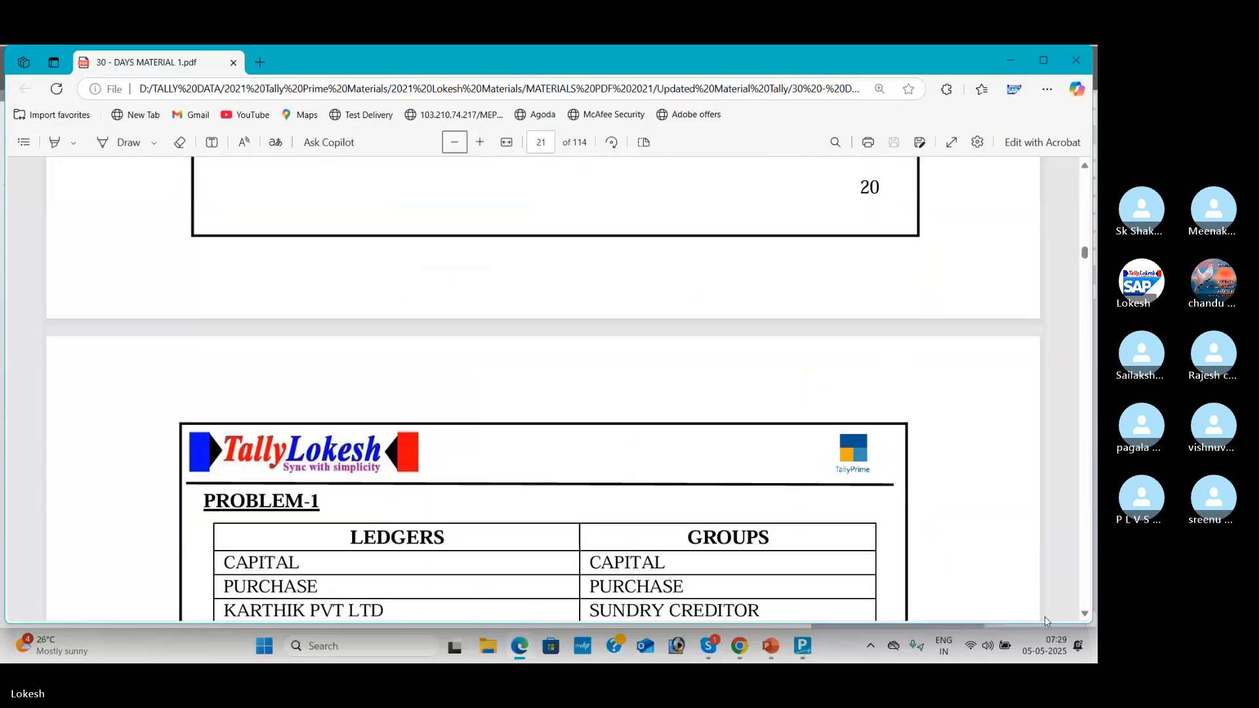
Step: Scroll down through pages 22–27 to page 28's TallyPrime shortcut keys table, then bring up Skype
scroll(1087, 615, "down", 4)
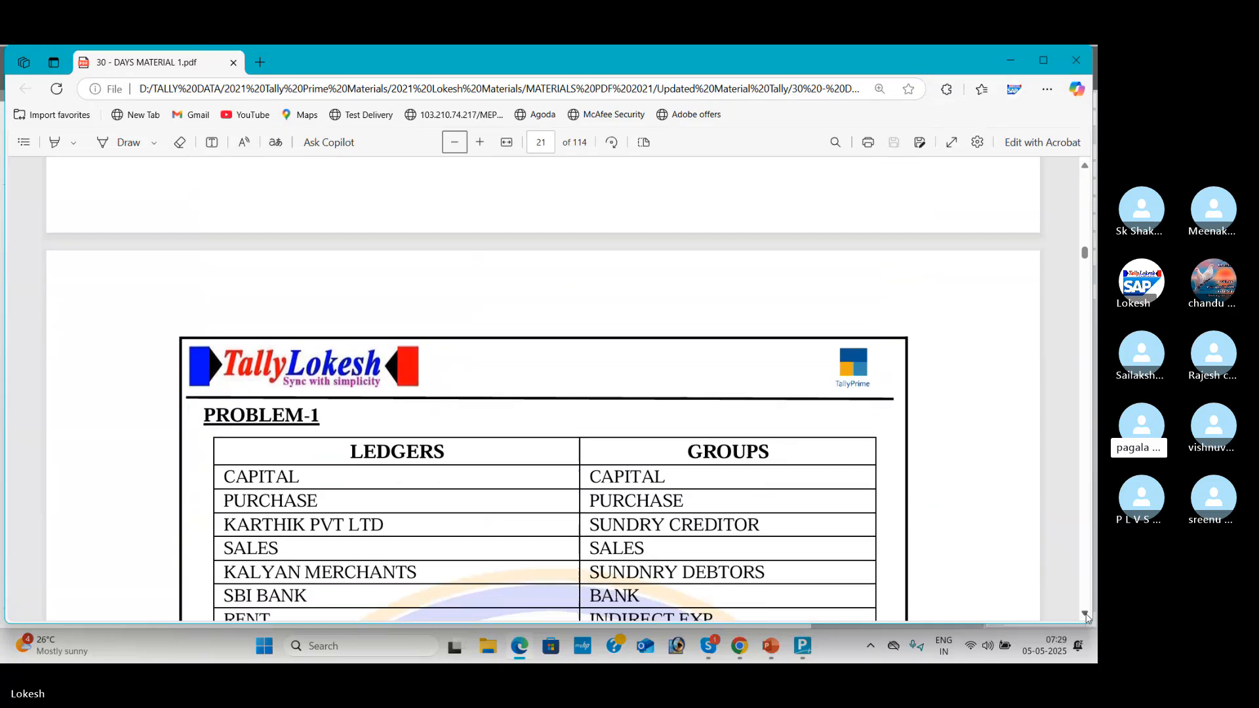
scroll(1086, 618, "down", 5)
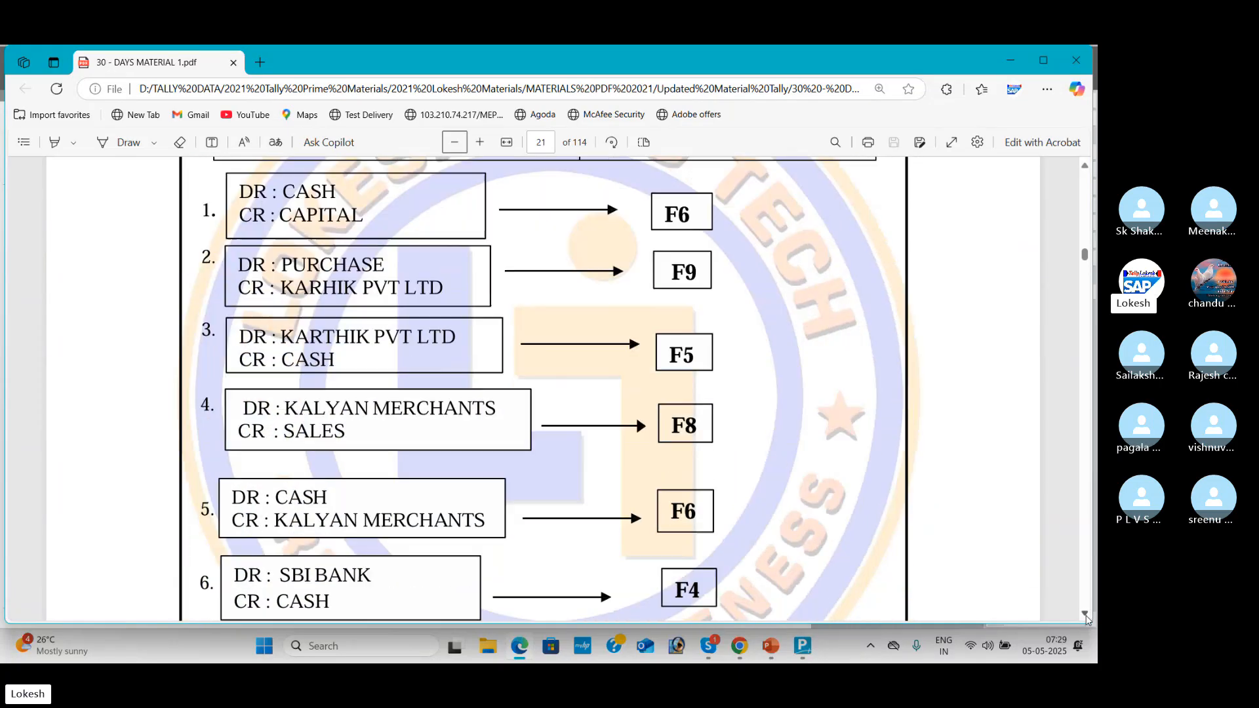
scroll(1087, 618, "down", 2)
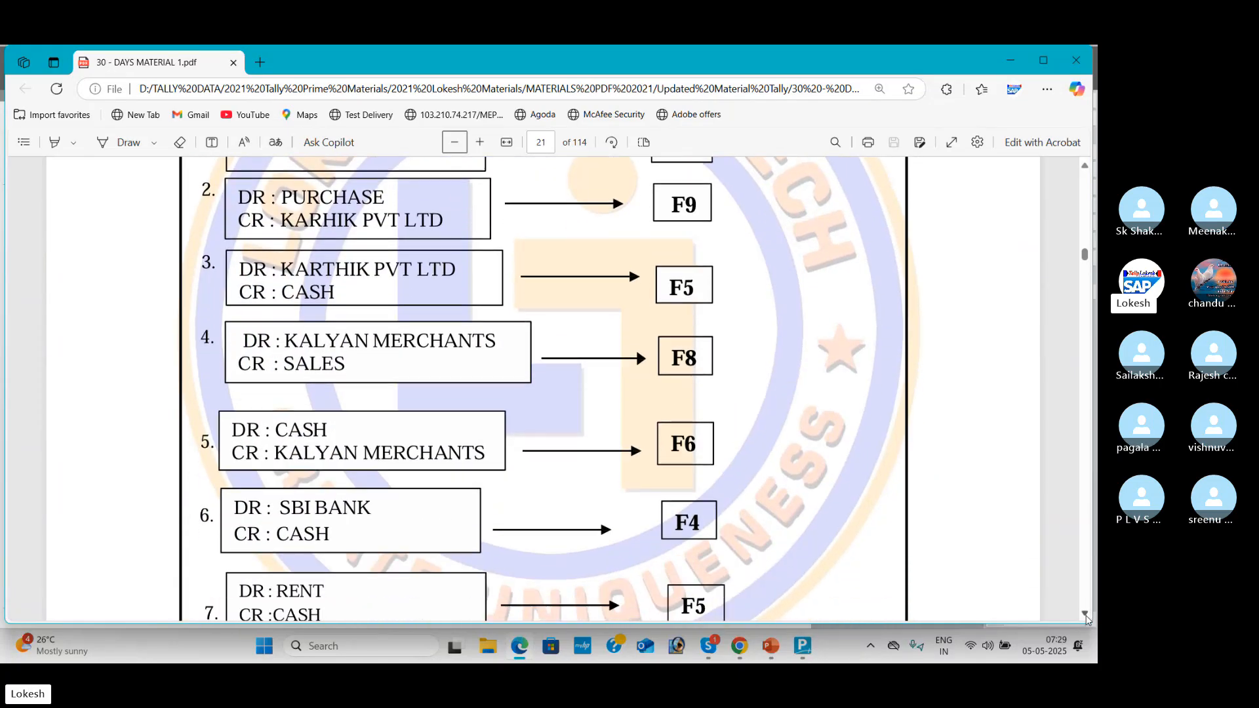
scroll(1087, 618, "down", 5)
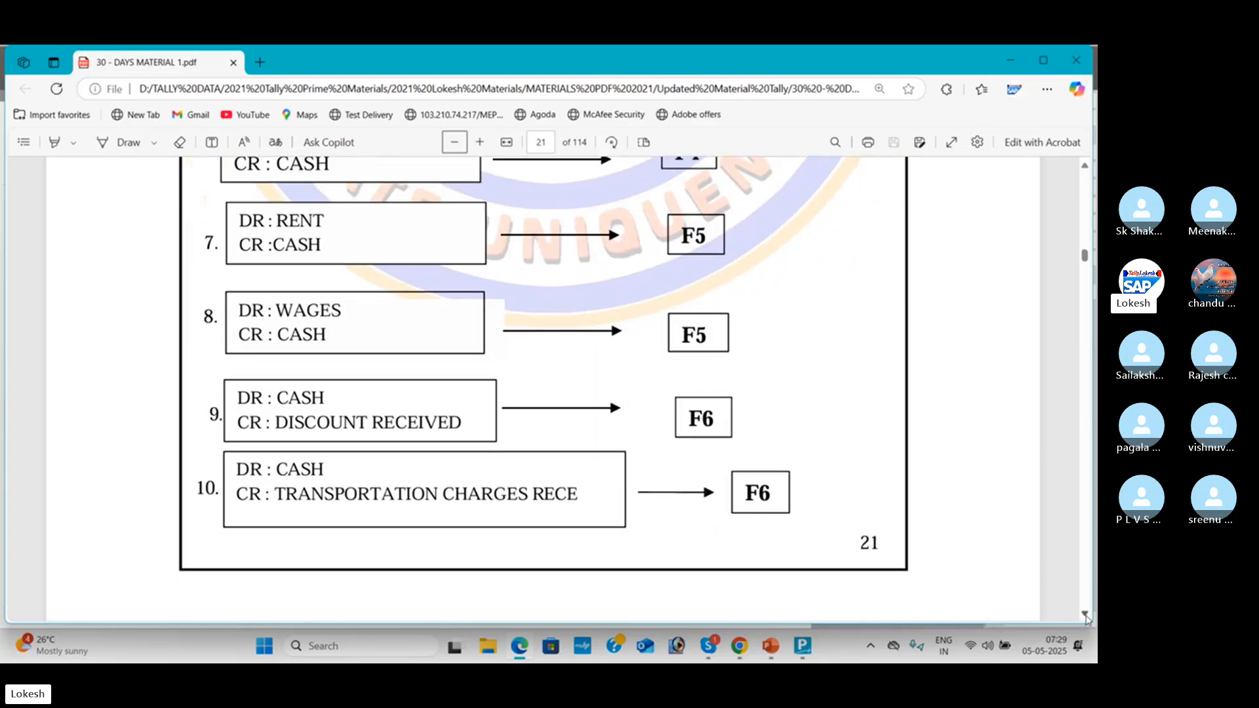
scroll(1087, 618, "down", 10)
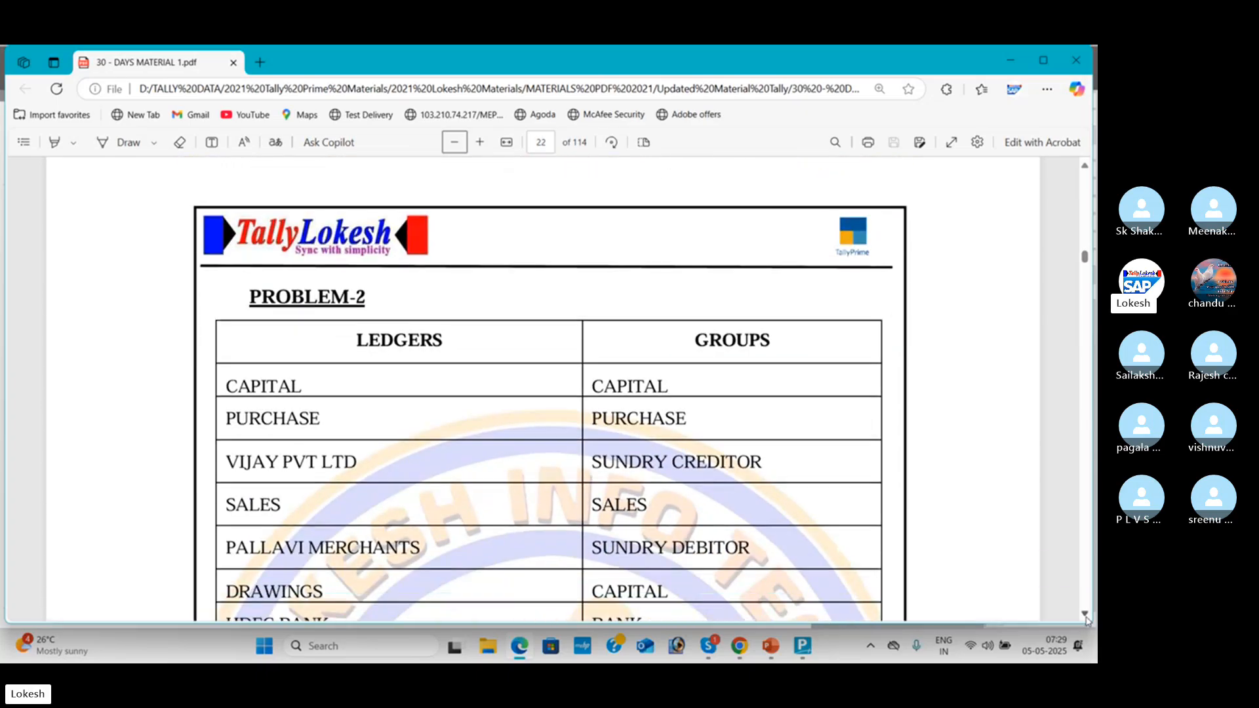
scroll(1086, 617, "down", 5)
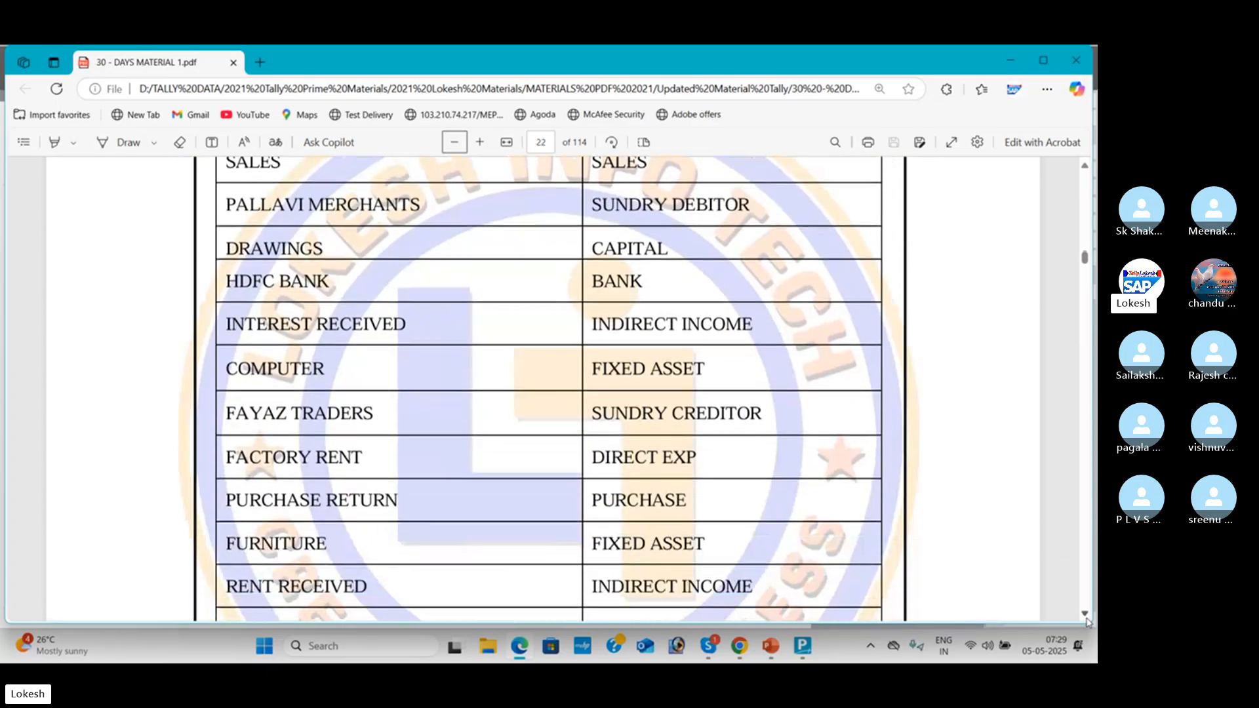
scroll(1087, 618, "down", 6)
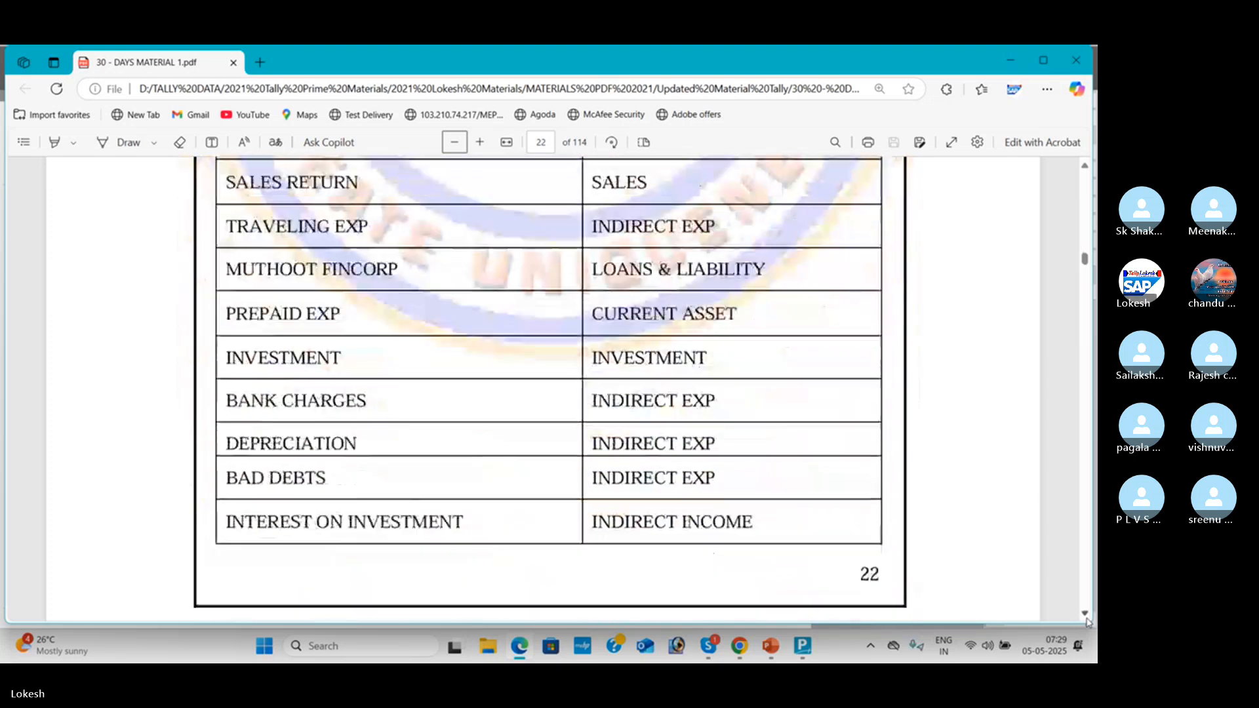
scroll(1086, 622, "down", 8)
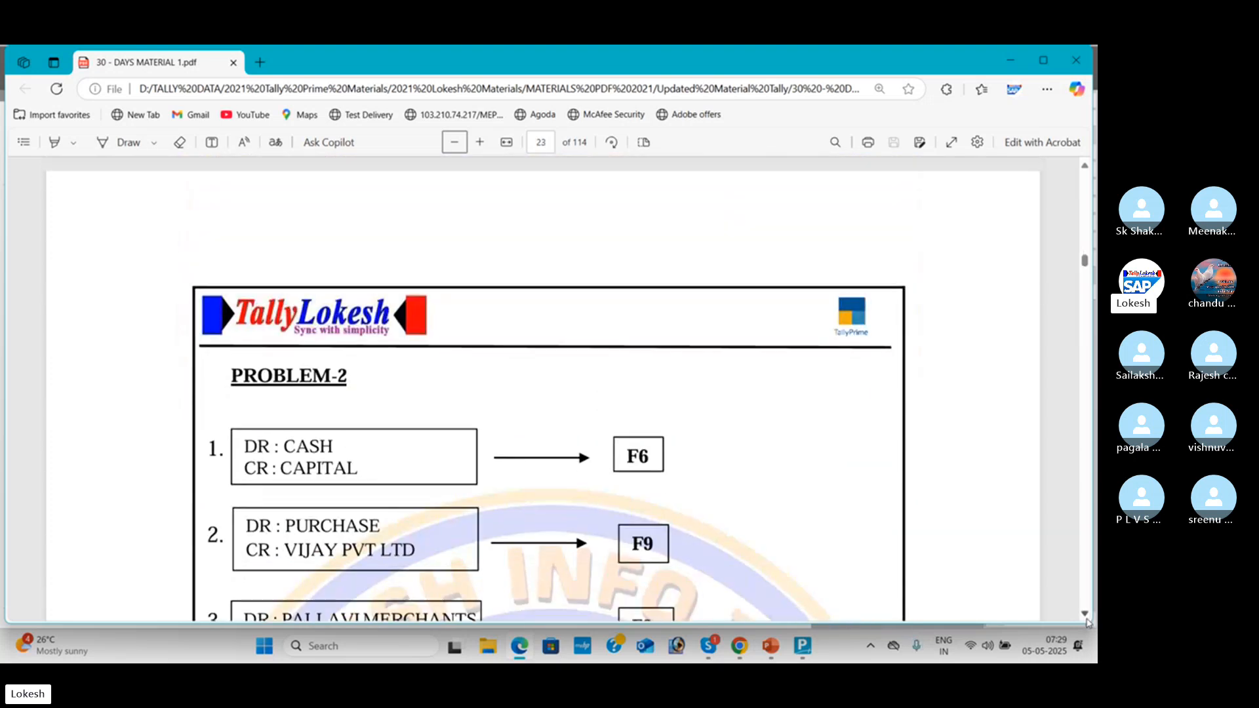
scroll(1086, 622, "down", 16)
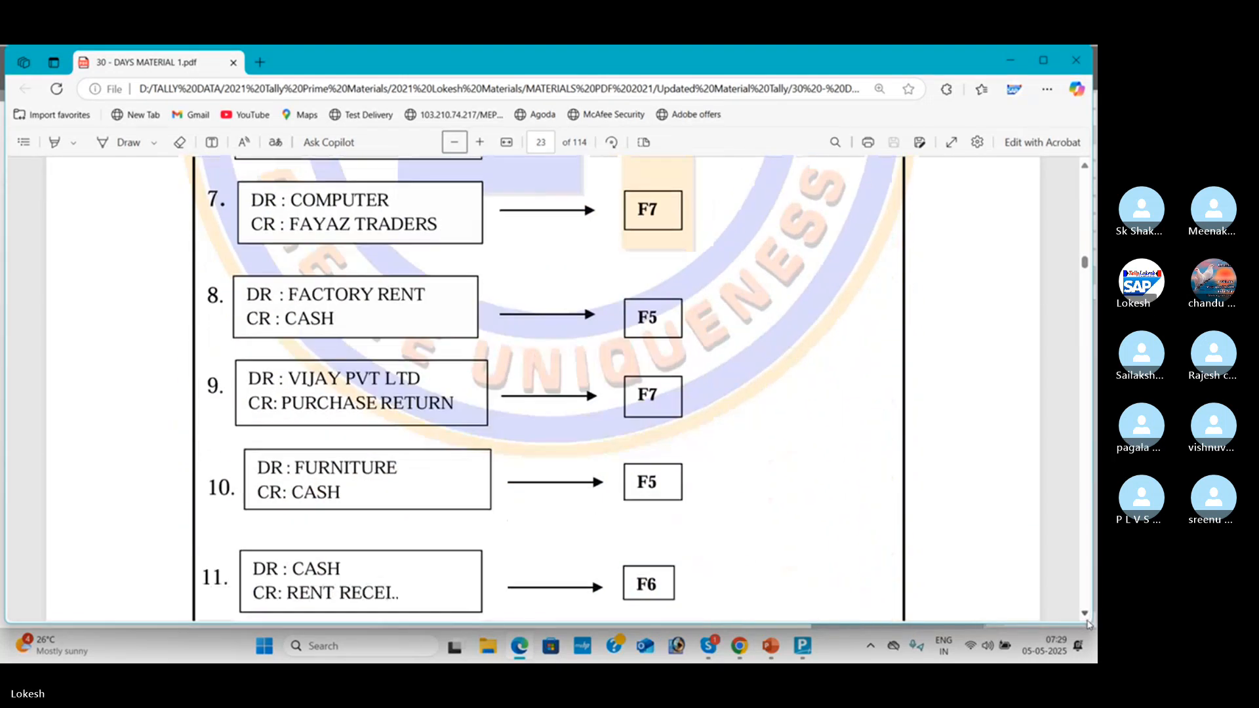
scroll(1087, 624, "down", 8)
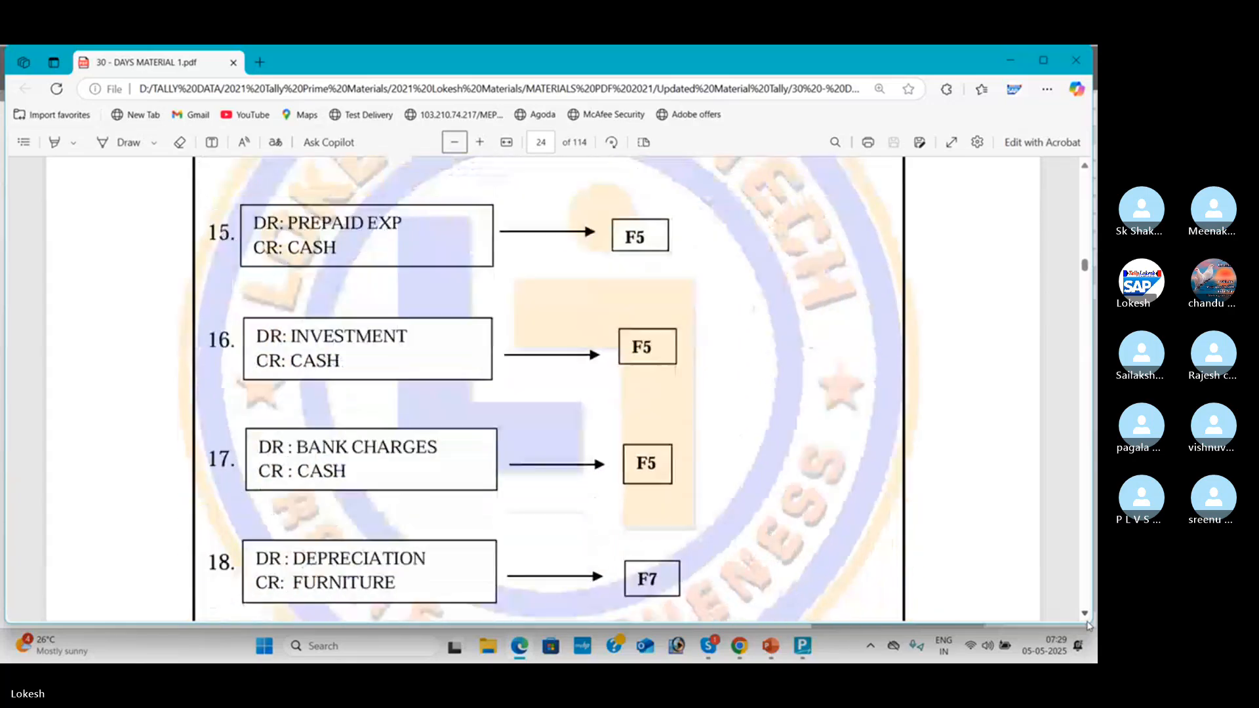
scroll(1086, 625, "down", 1)
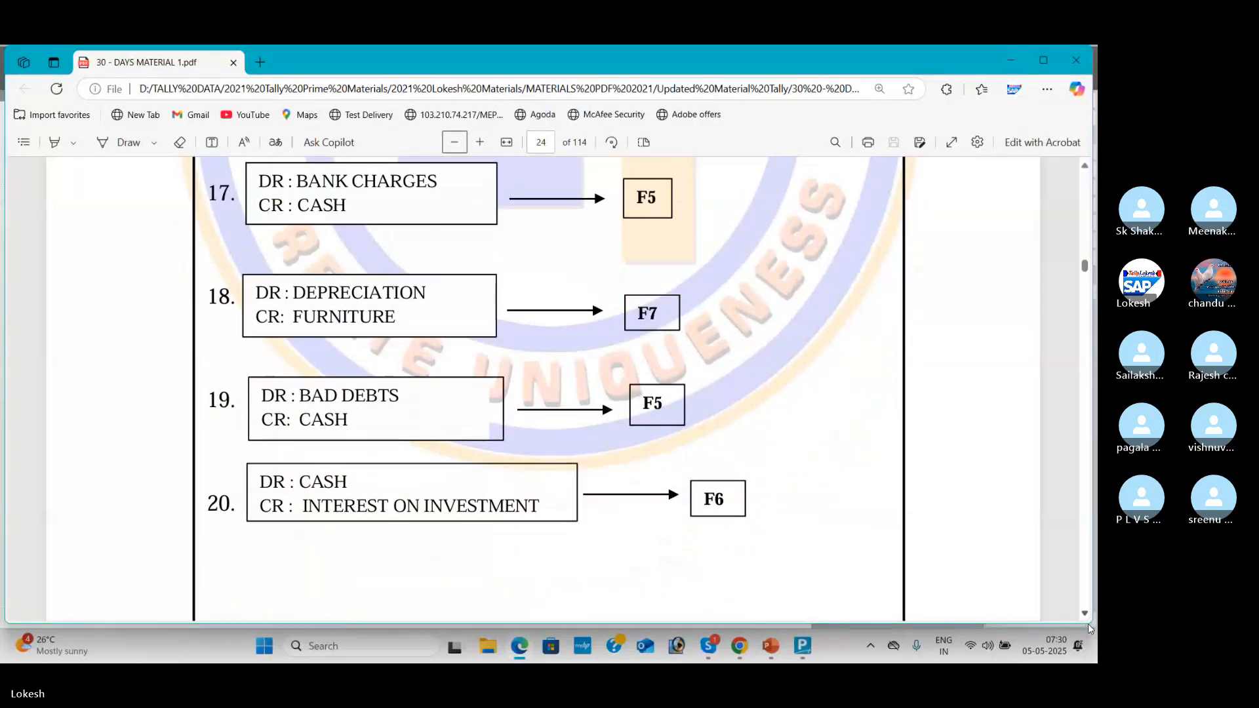
scroll(1086, 611, "down", 20)
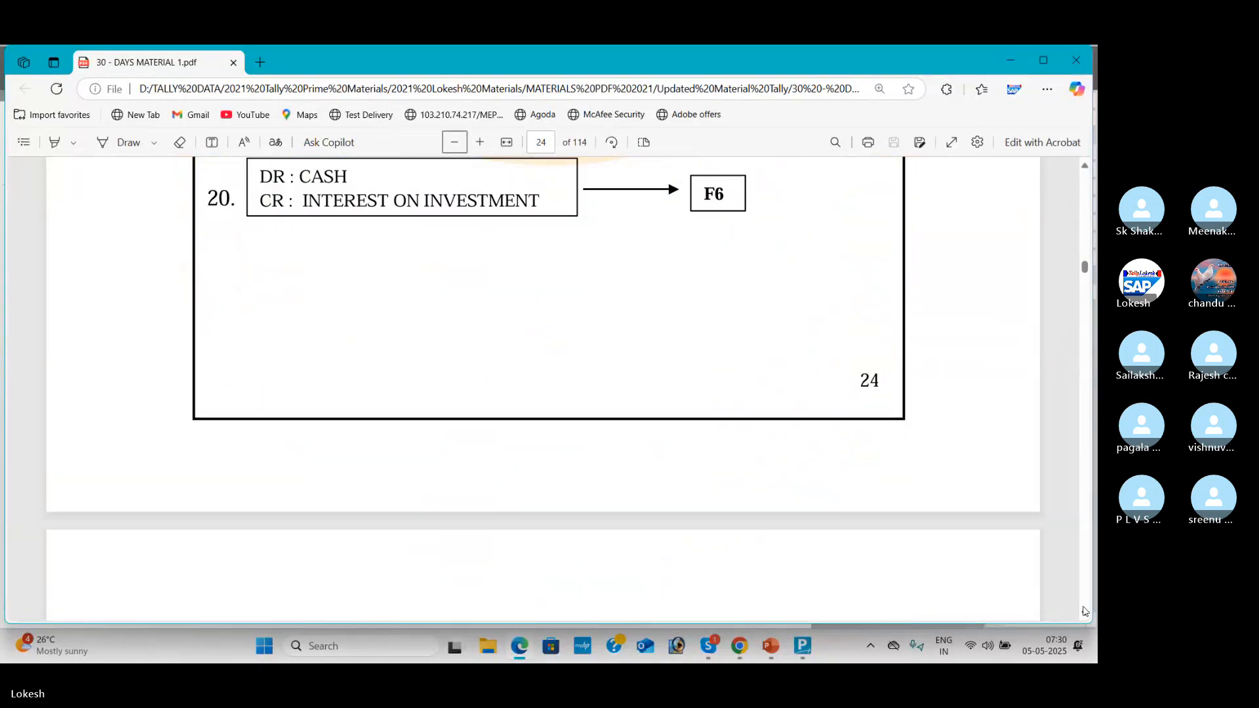
scroll(1083, 611, "down", 20)
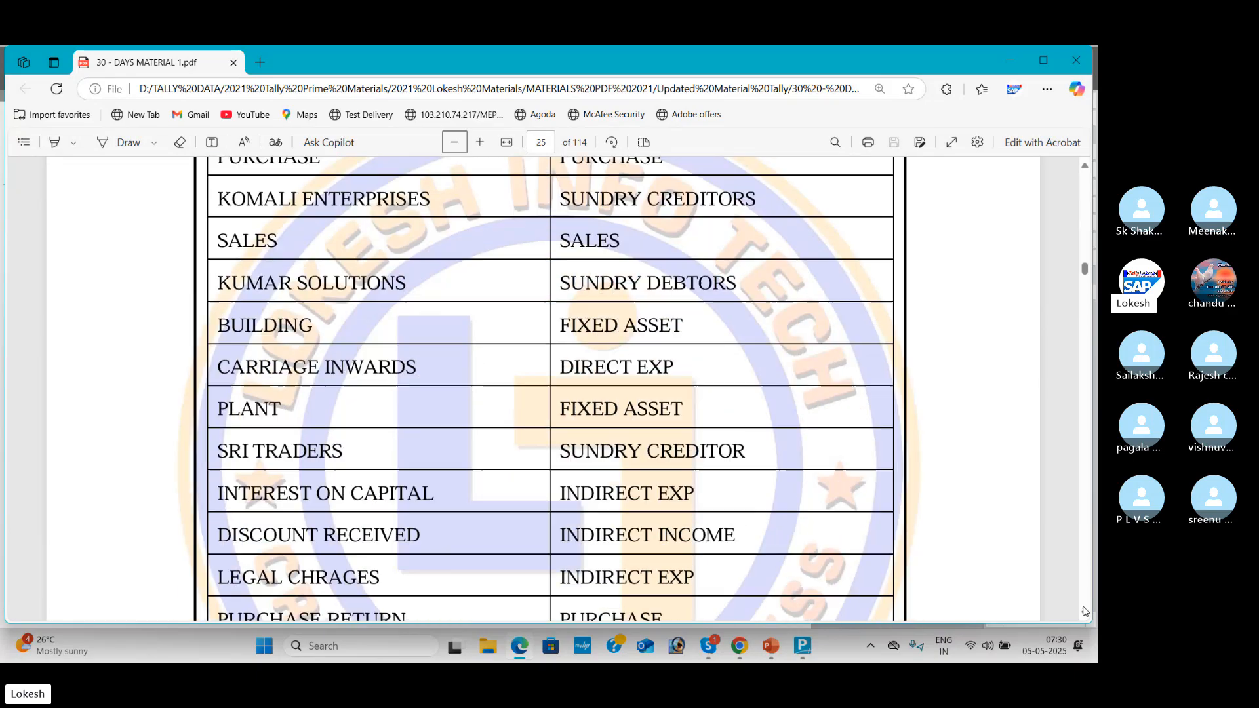
scroll(1085, 611, "down", 20)
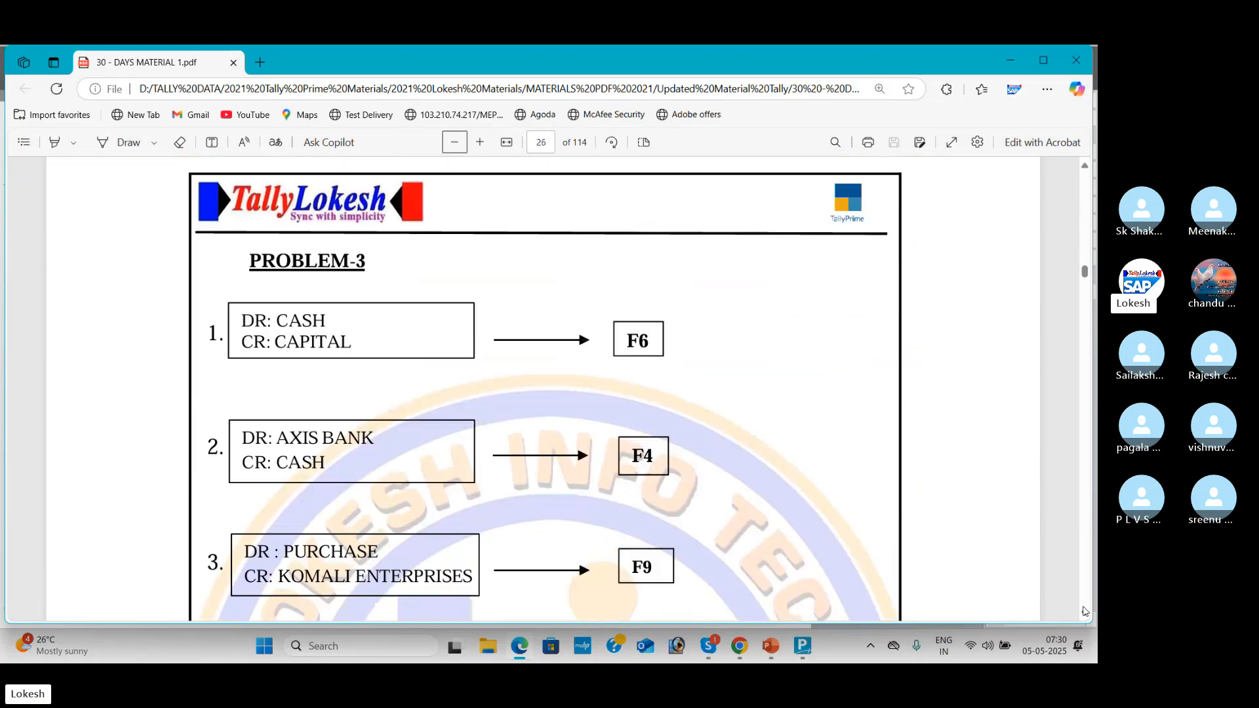
scroll(1085, 611, "down", 20)
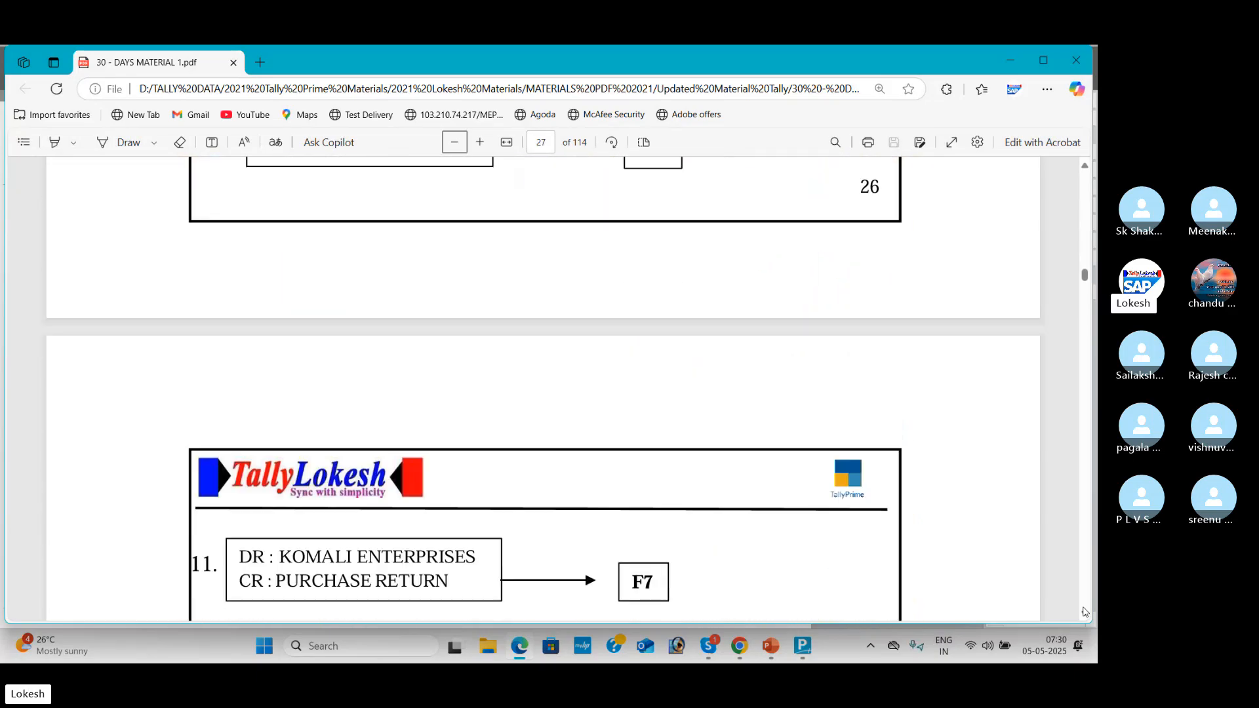
scroll(1086, 611, "down", 15)
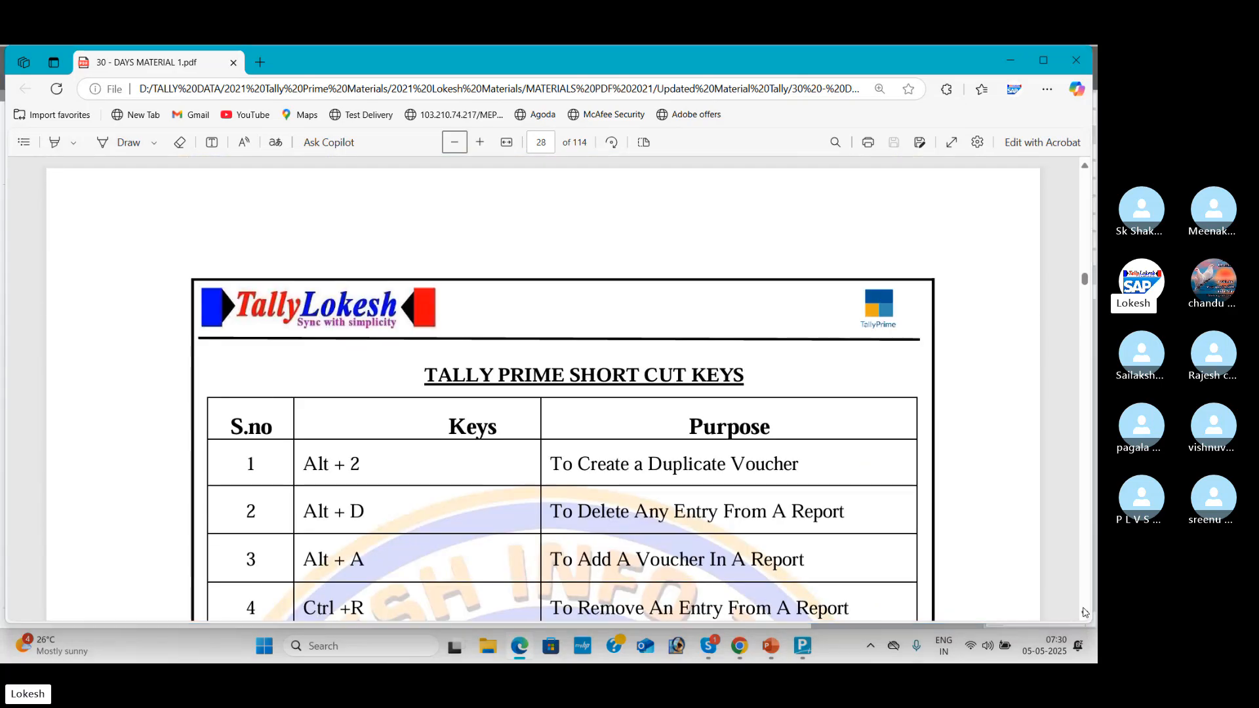
key("alt+Tab")
key("alt+Tab")
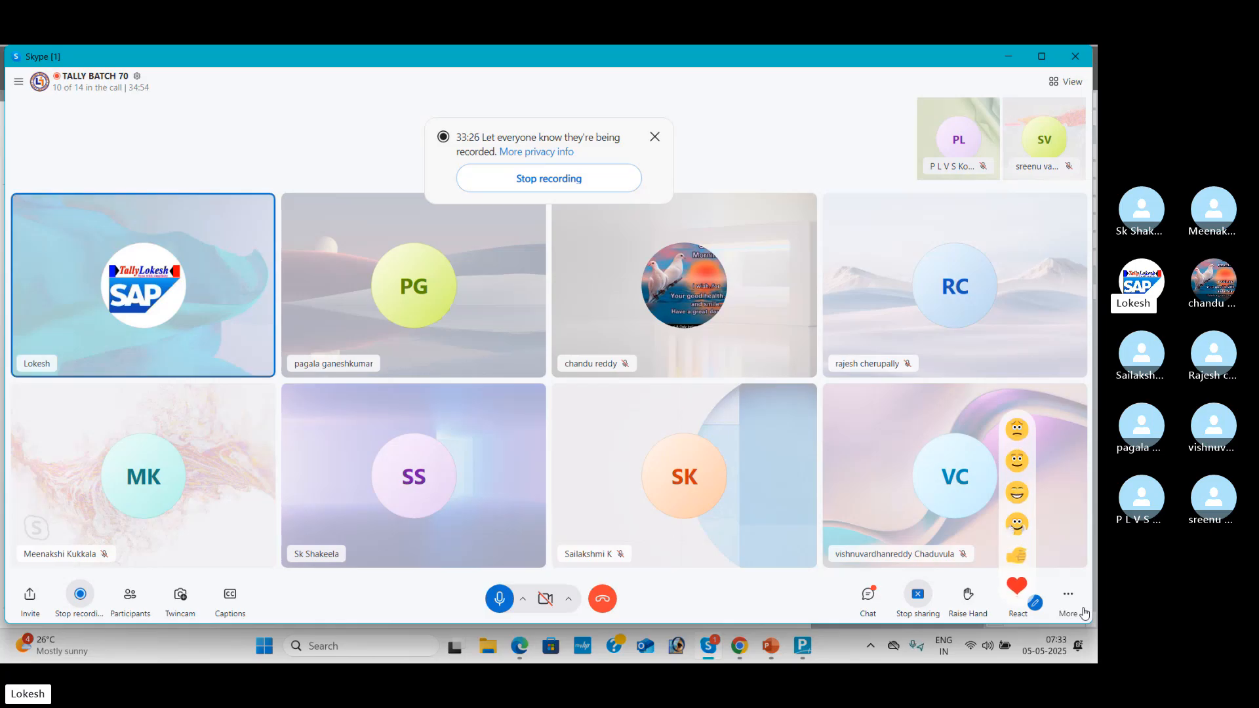
Step: Abandon the unfinished ledger creation and open voucher entry for Kalyan Traders
key("alt+Tab")
key("Tab")
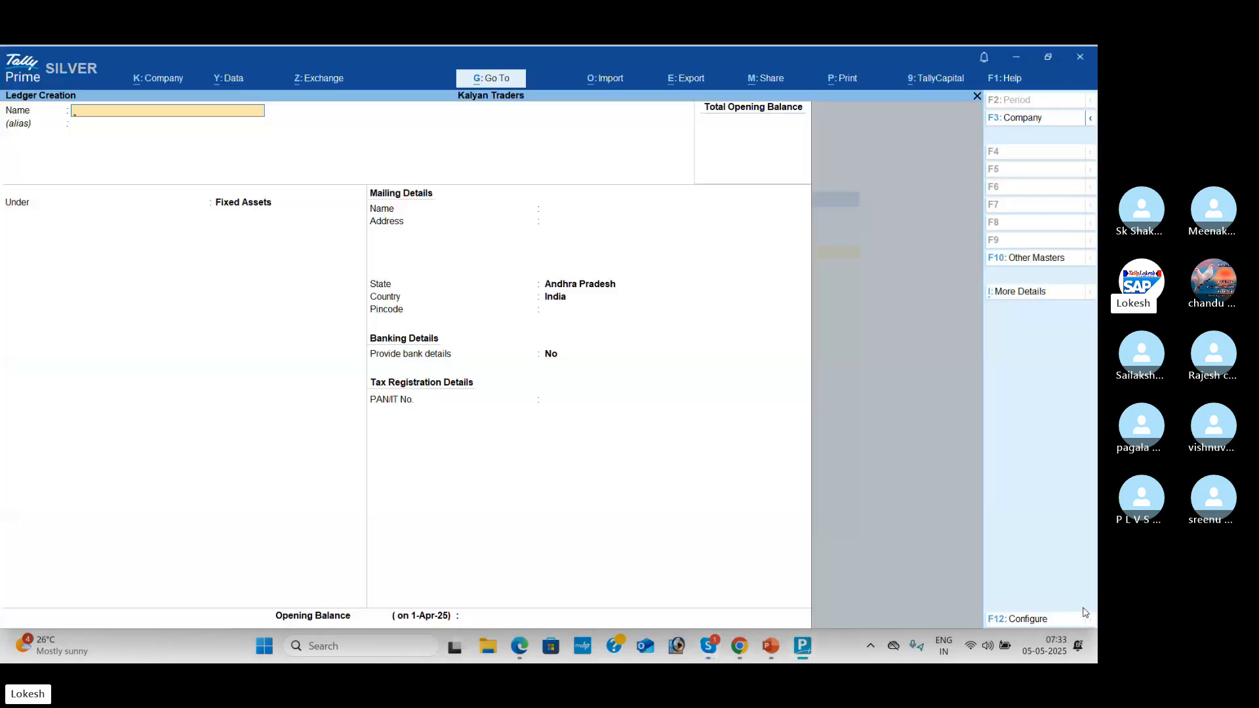
key("Escape")
key("Escape")
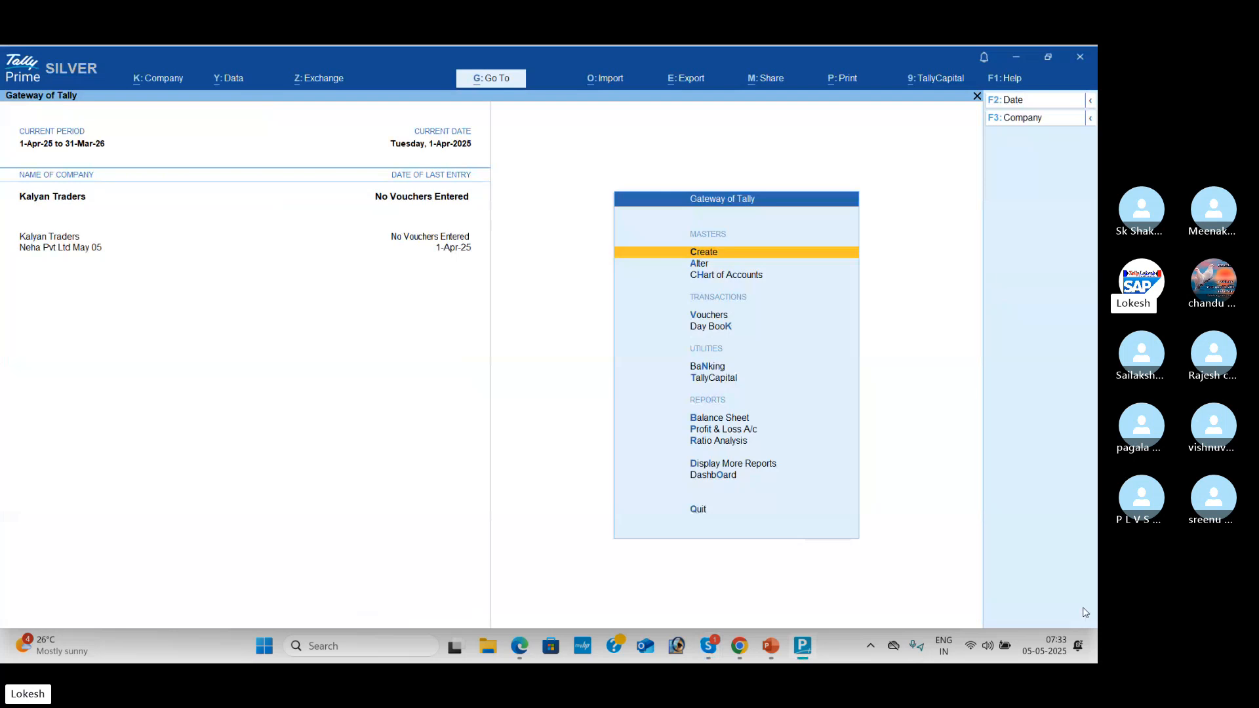
key("Down")
key("Down")
key("Down")
key("Return")
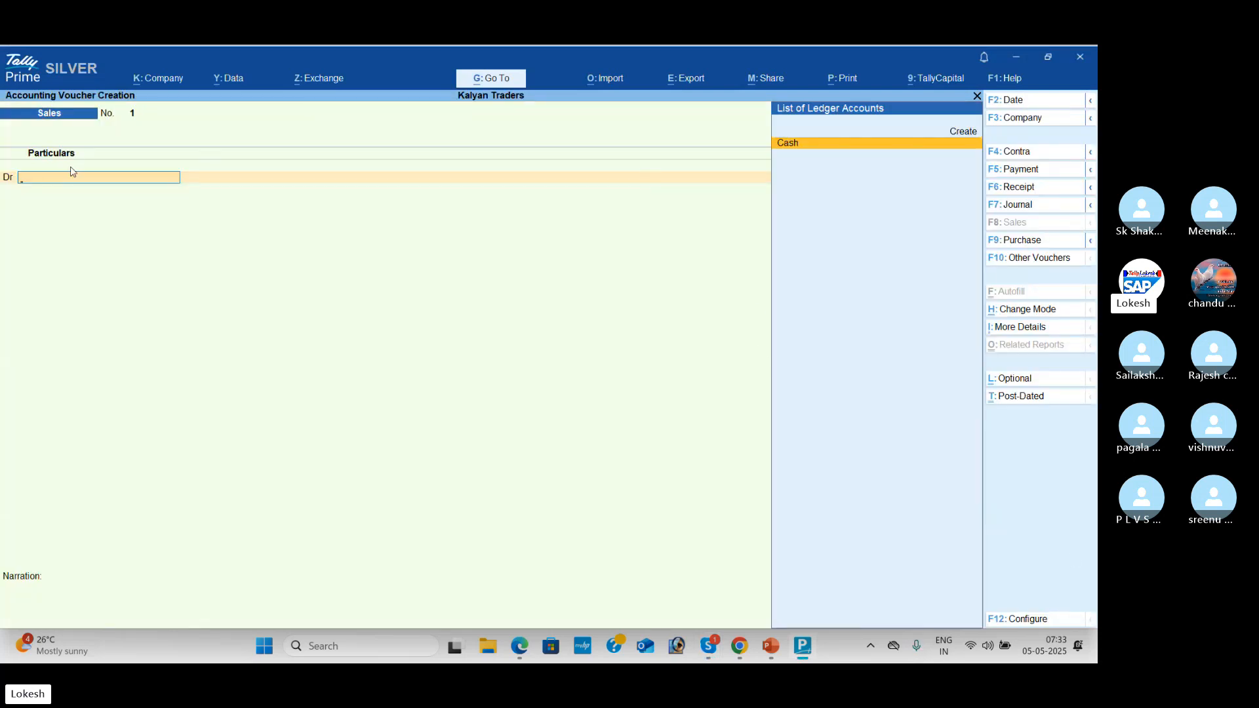
Step: Preview the Receipt, Payment and Contra voucher screens, then close voucher entry and return to Skype
left_click(1017, 189)
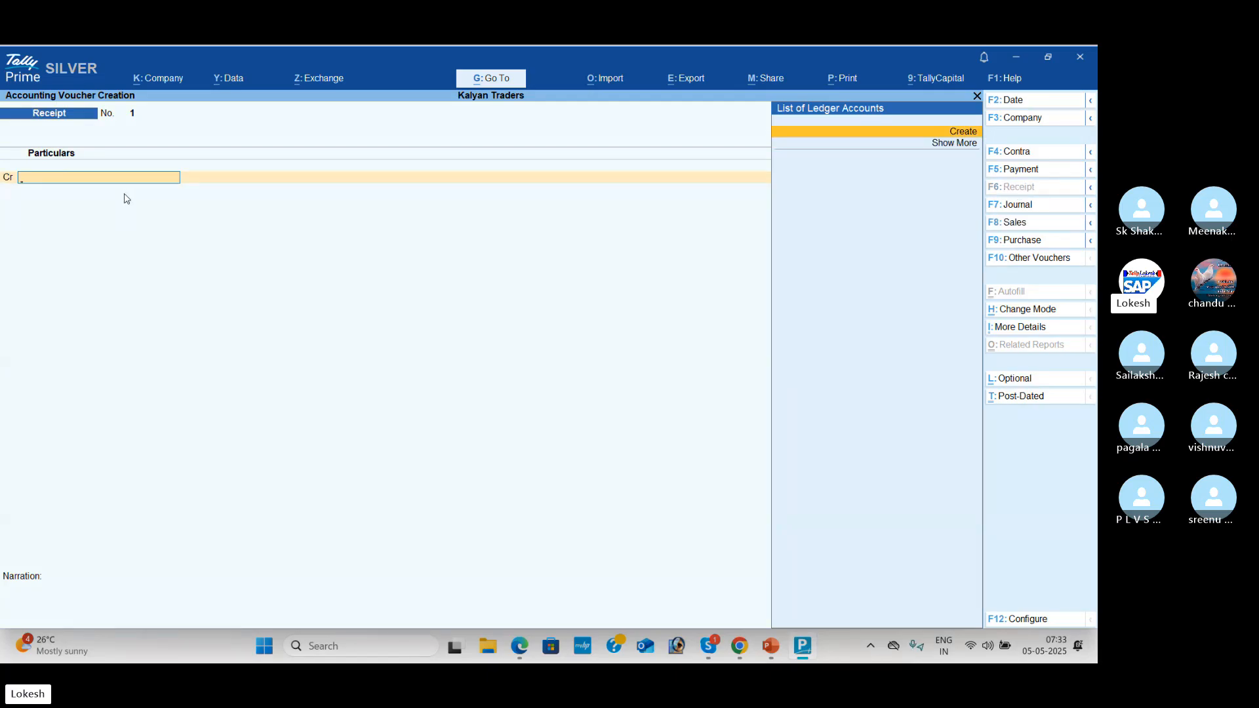
left_click(1046, 171)
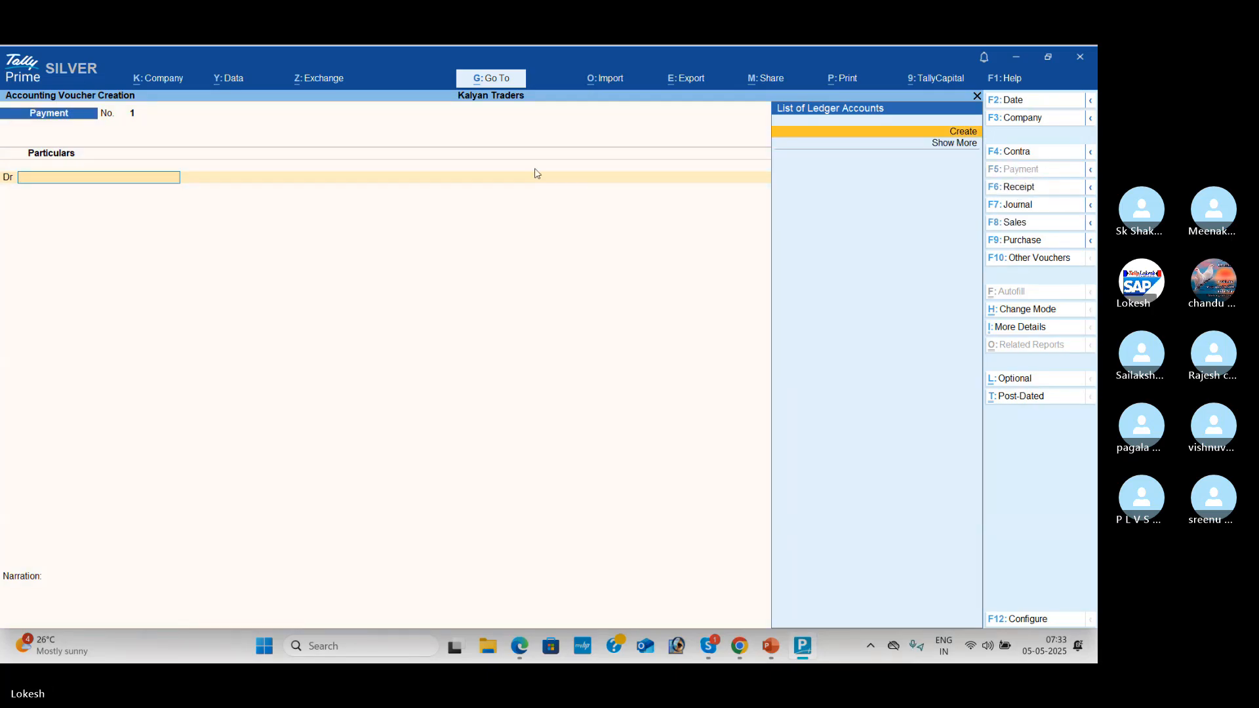
left_click(1046, 154)
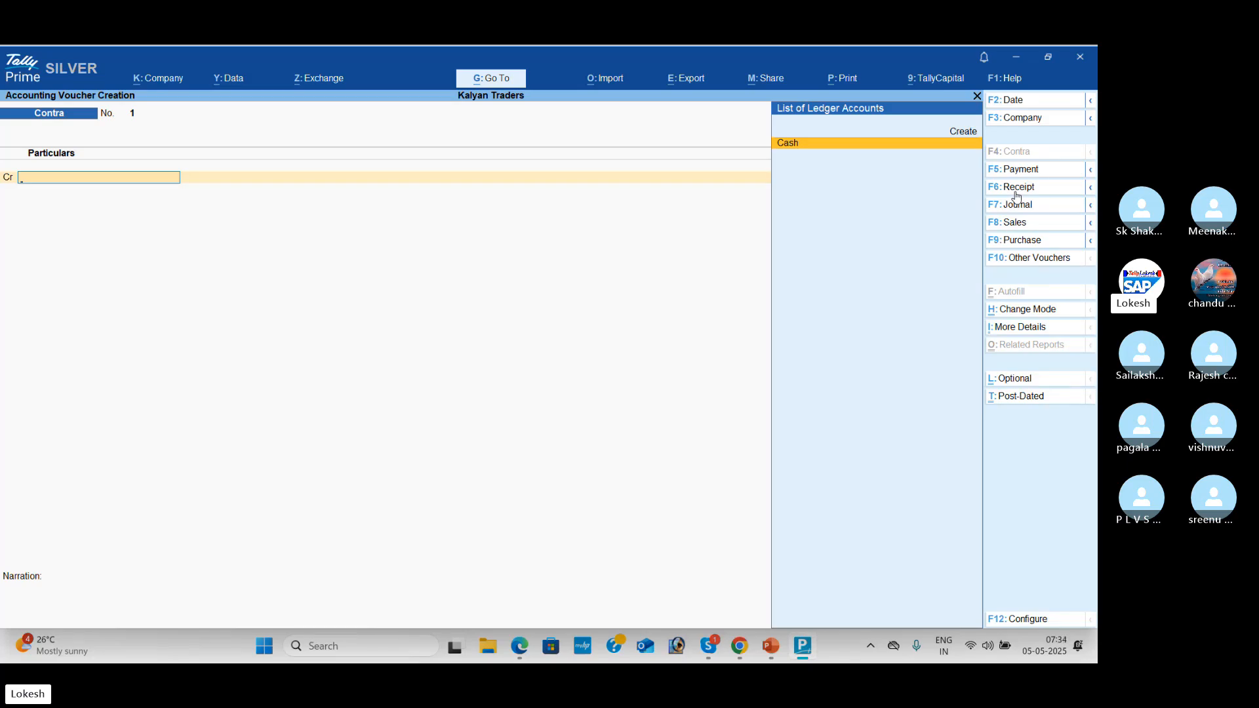
key("Escape")
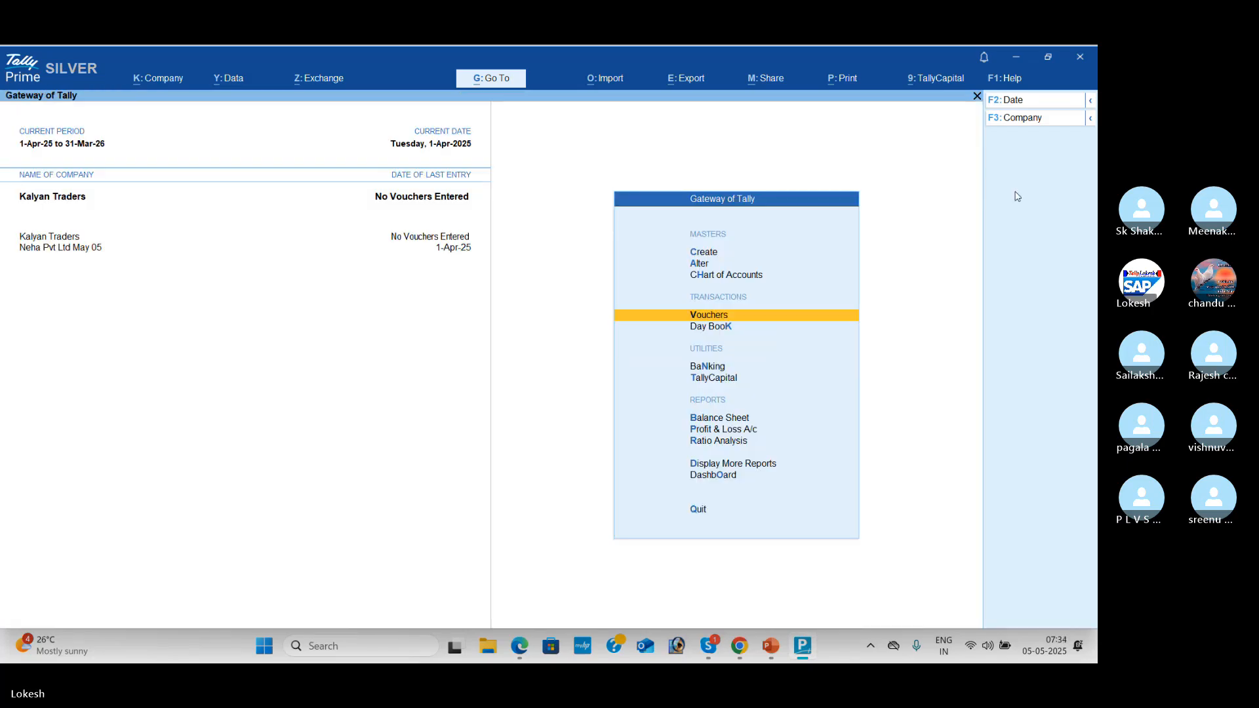
key("alt+Tab")
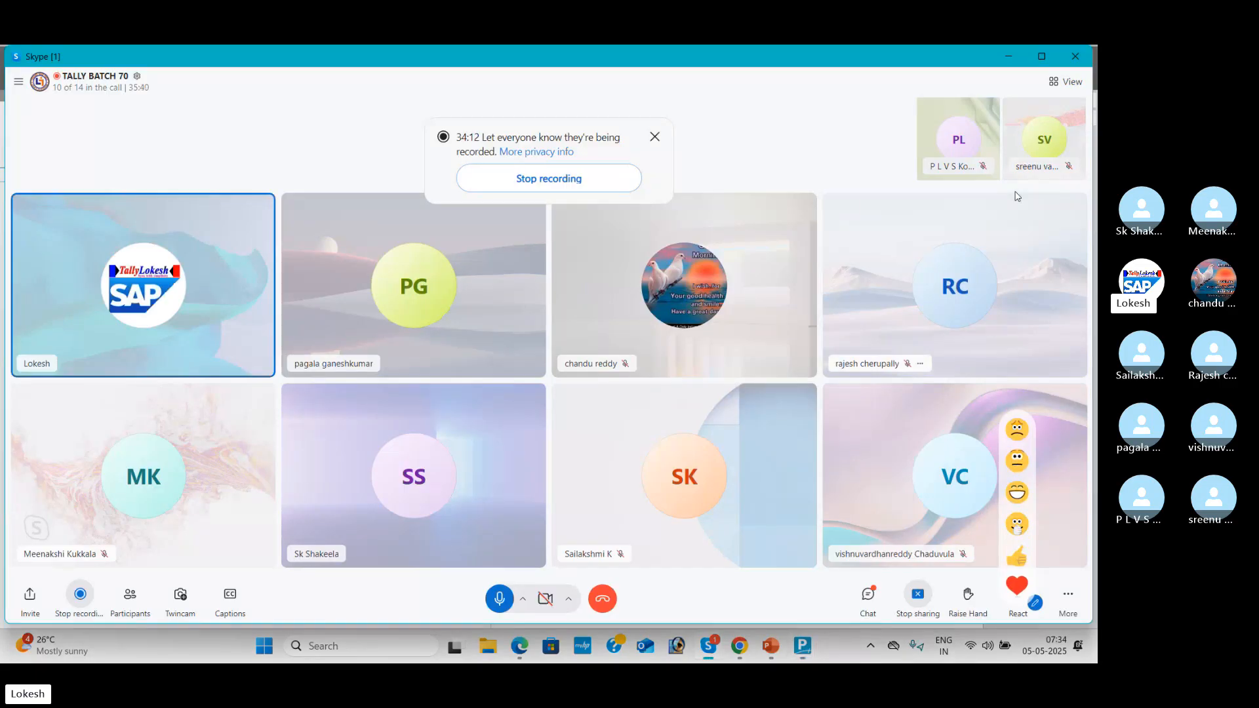